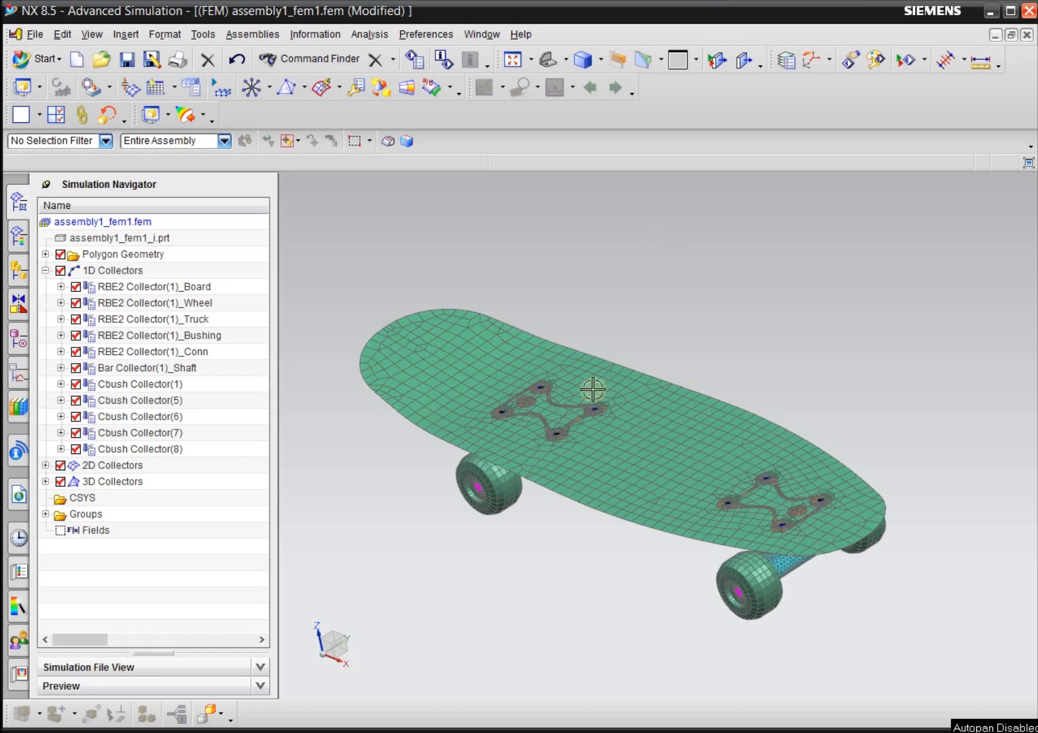
Examine the skateboard's meshed deck, trucks and wheels from several angles.
left_click(61, 384)
left_click(60, 385)
left_click(61, 401)
left_click(61, 401)
mouse_move(462, 569)
middle_mouse_down()
mouse_move(461, 550)
mouse_move(578, 517)
mouse_move(679, 408)
mouse_move(733, 516)
mouse_move(773, 433)
mouse_move(811, 410)
mouse_move(819, 422)
middle_mouse_up()
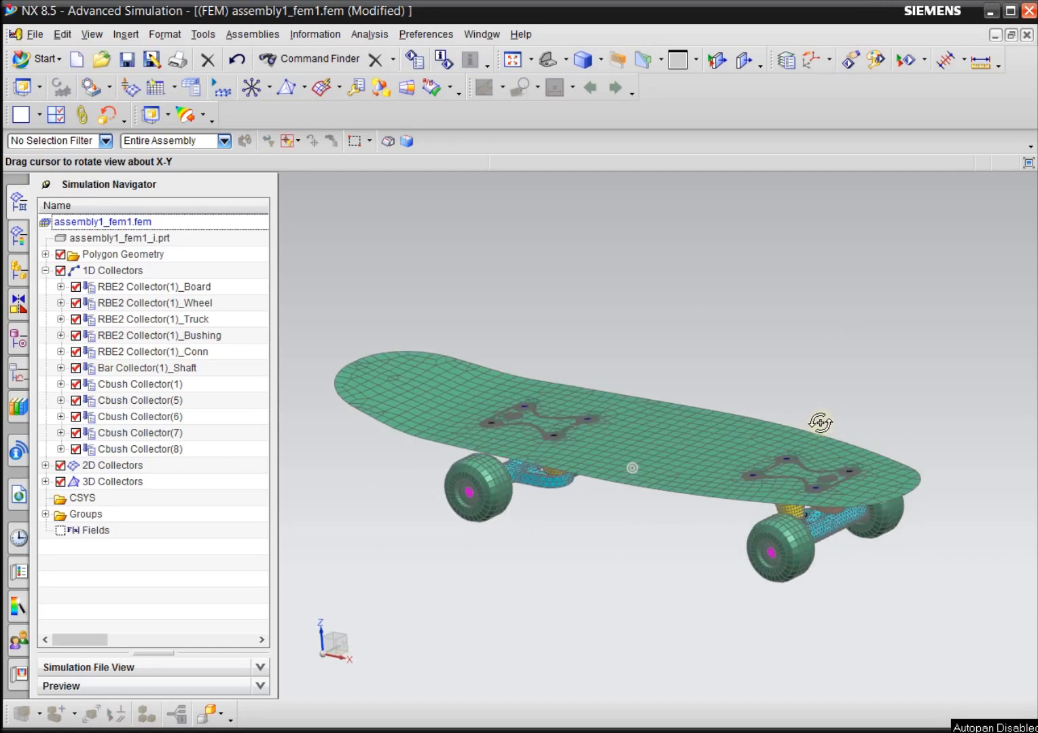
mouse_move(819, 422)
middle_mouse_down()
mouse_move(815, 447)
mouse_move(811, 416)
middle_mouse_up()
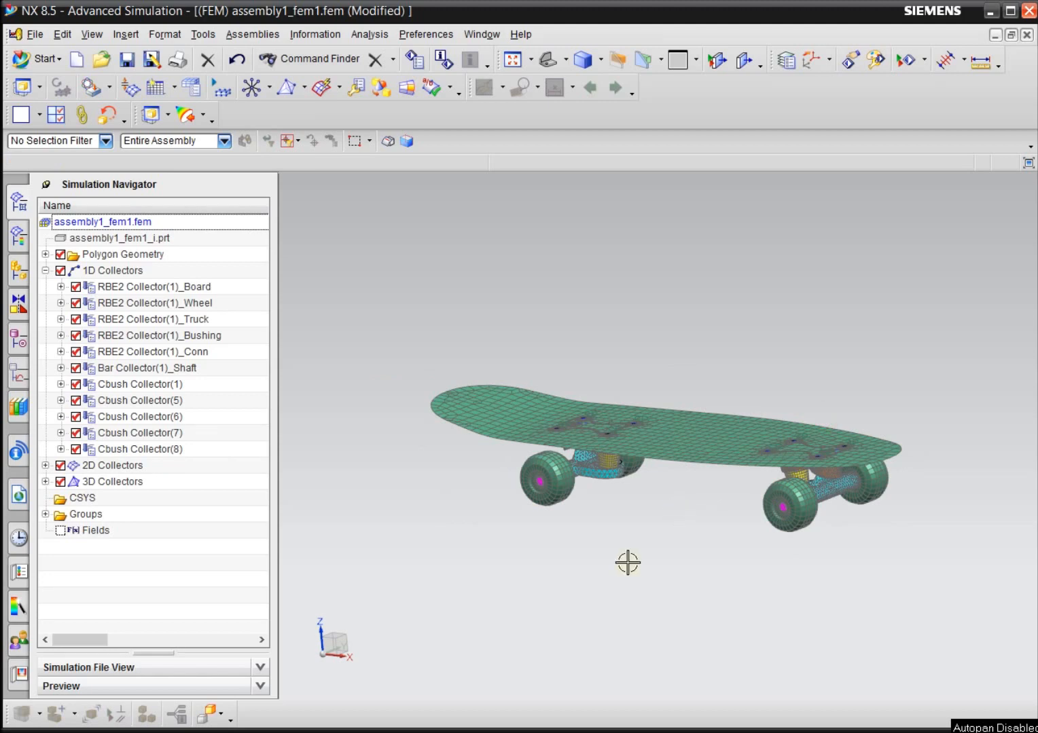
scroll(672, 501, "up", 2)
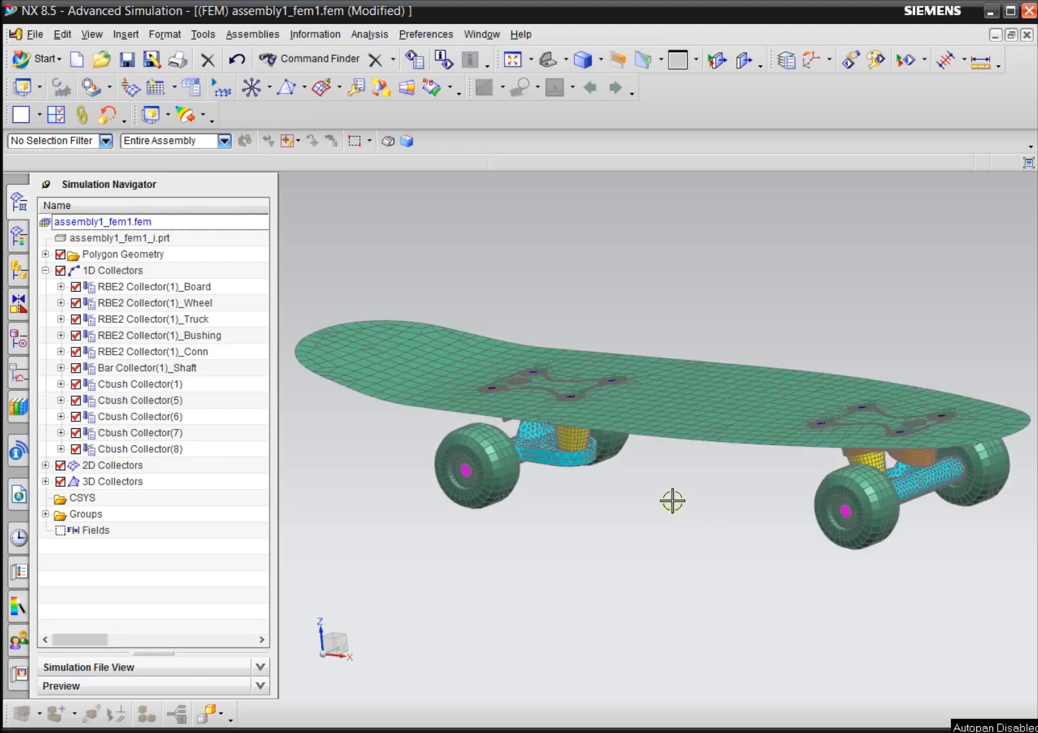
scroll(672, 501, "up", 2)
middle_click_drag(672, 500, 577, 553)
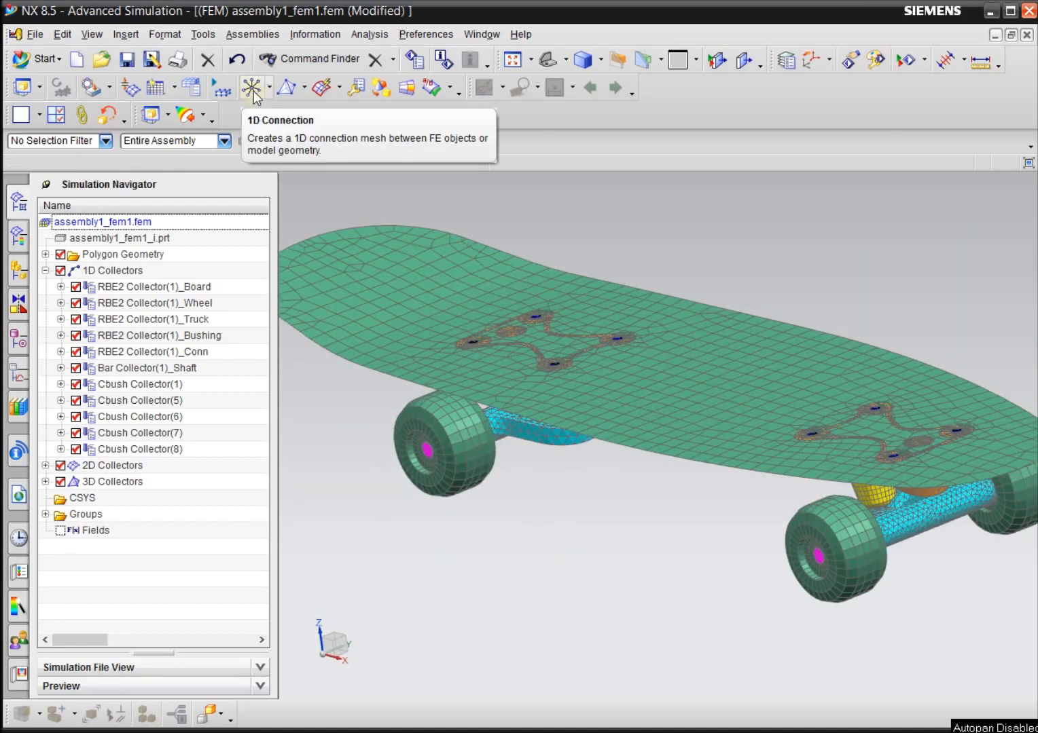
Review the element creation commands and the 1D Connection settings for a Node to Node CBUSH element without creating one.
left_click(124, 34)
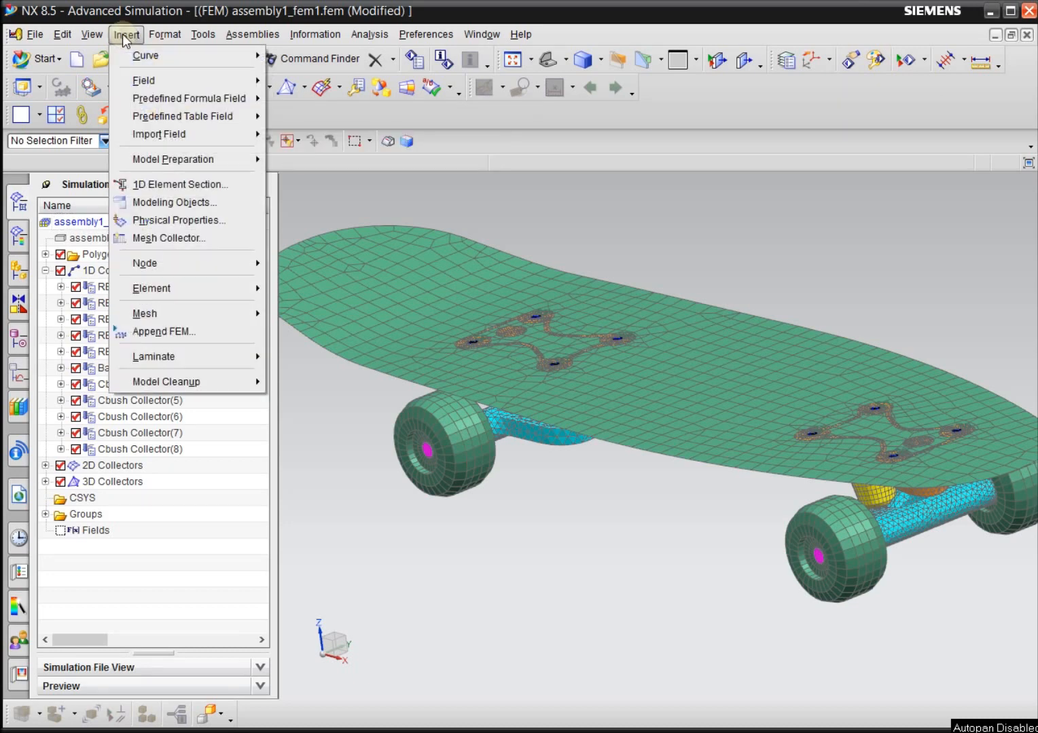
mouse_move(178, 294)
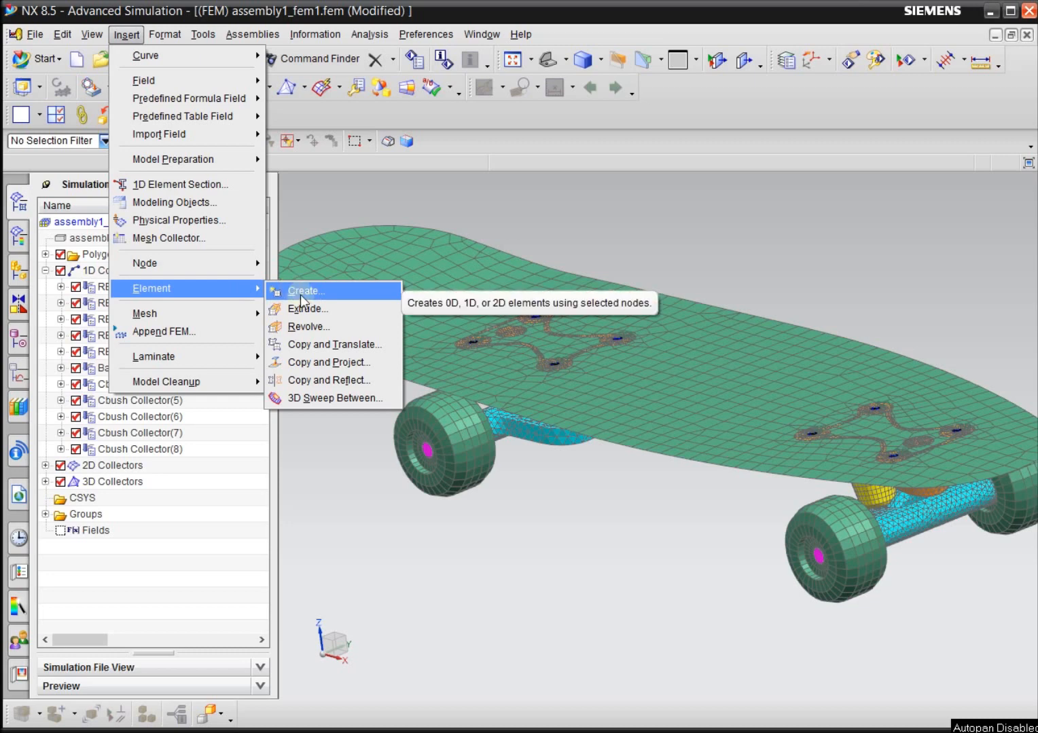
left_click(307, 11)
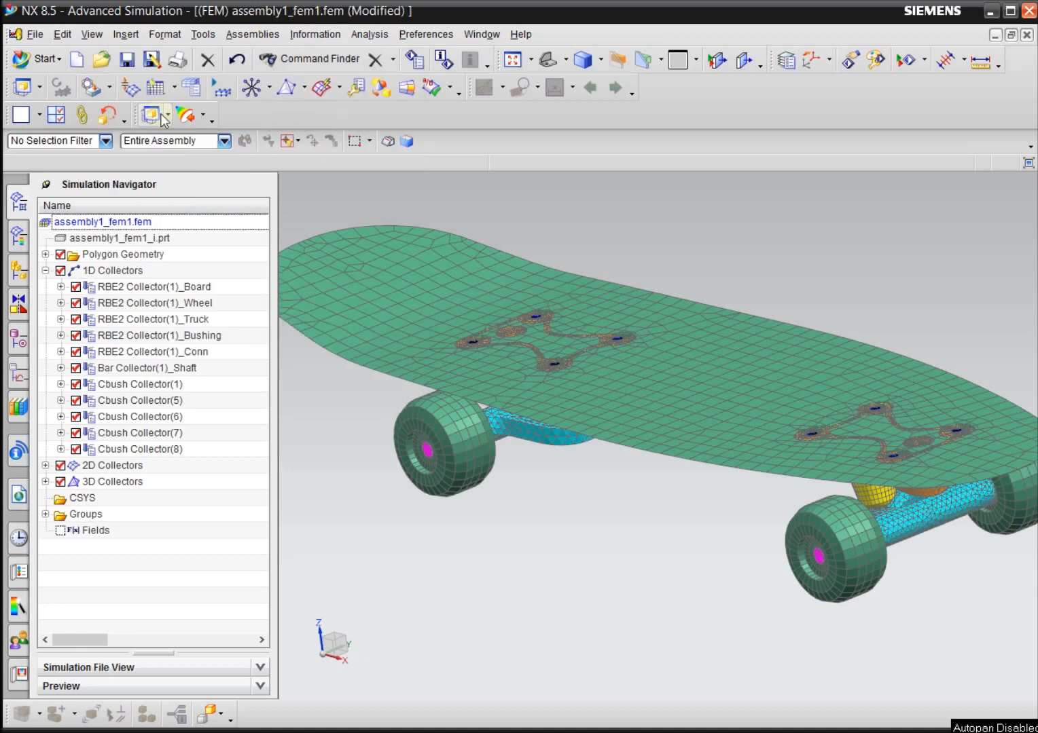
left_click(252, 87)
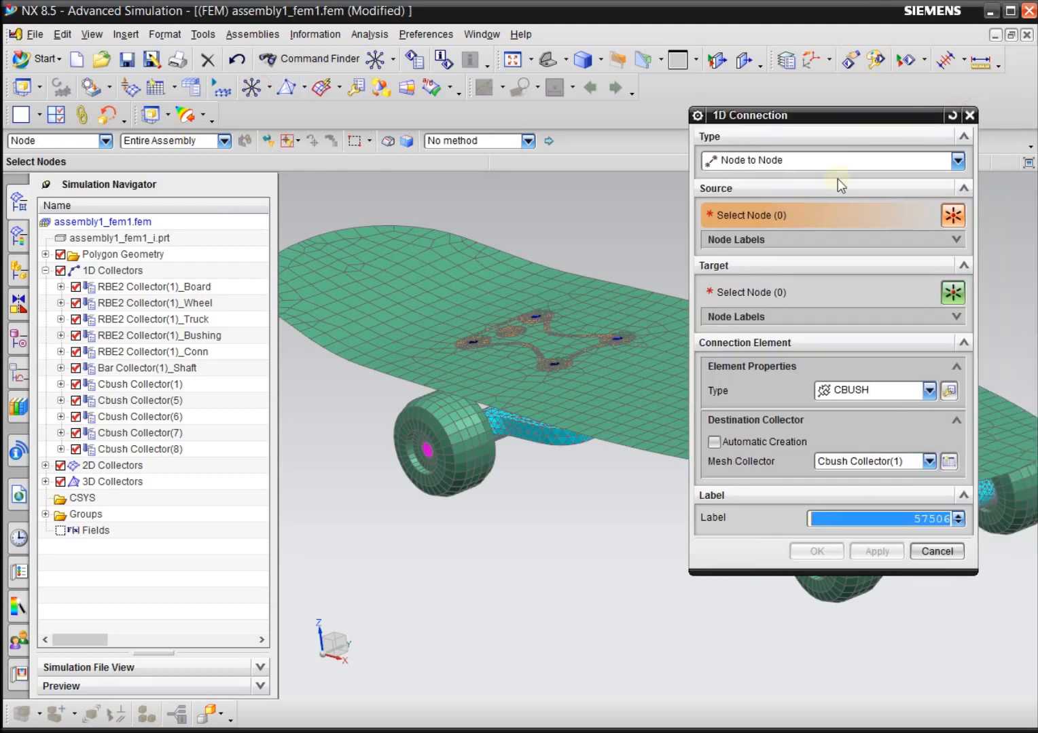
left_click_drag(814, 119, 405, 223)
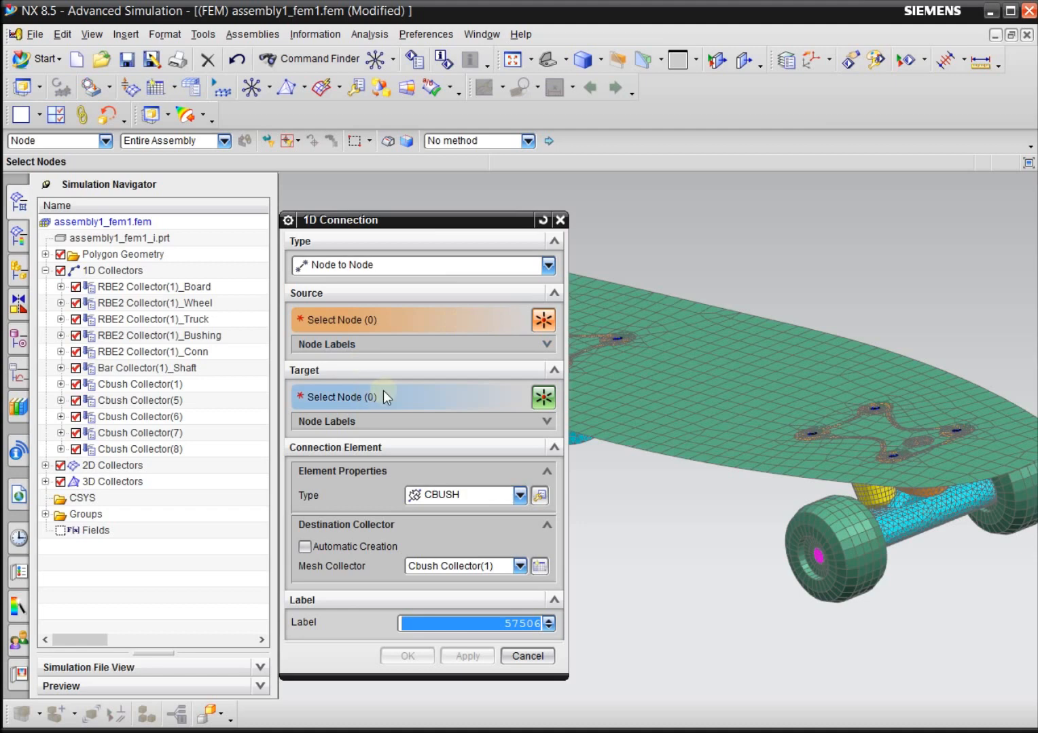
left_click(451, 493)
left_click(451, 496)
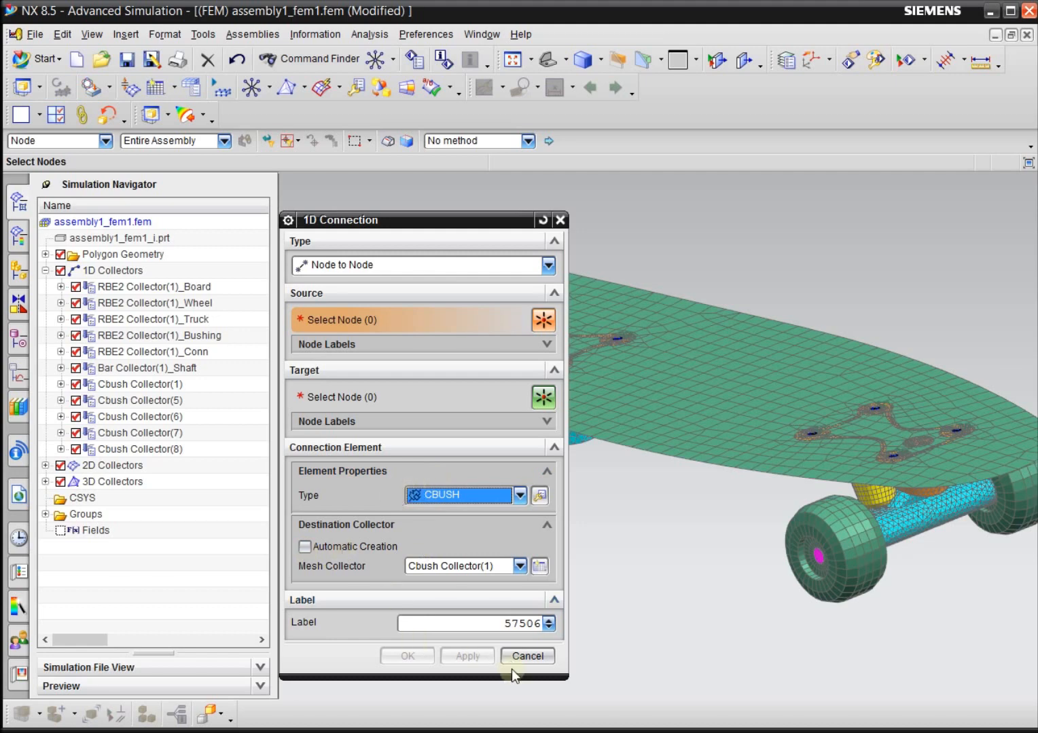
left_click(527, 656)
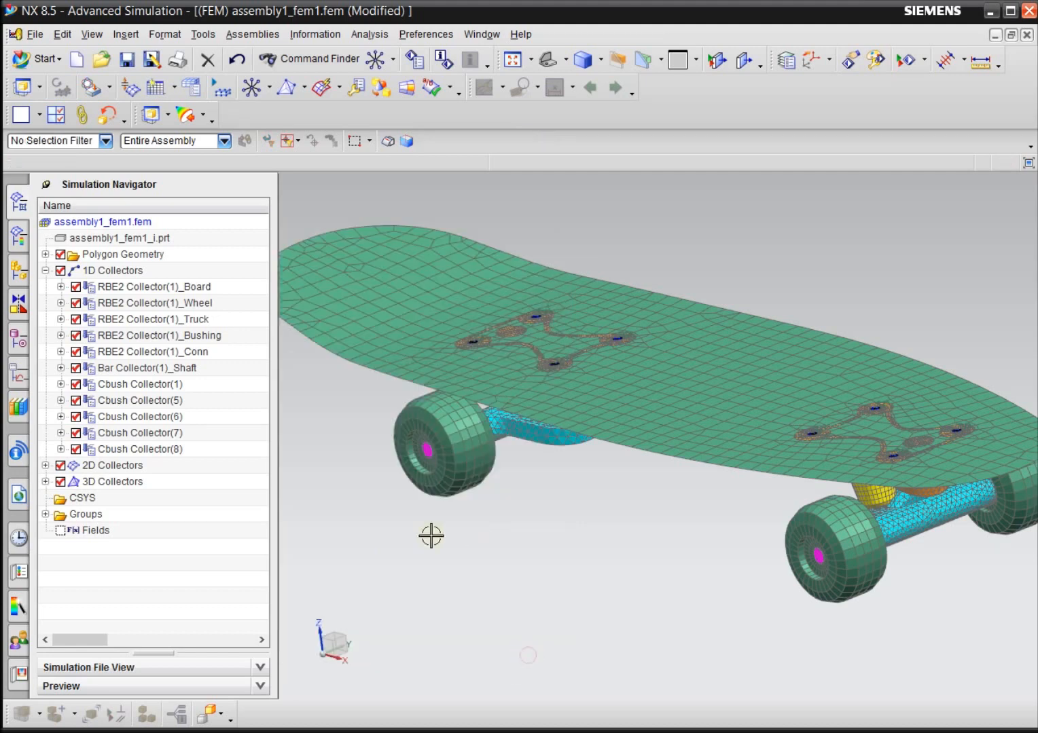
Expand Cbush Collector(1) and look through its manual meshes, from 1d_manual_mesh(2) to 1d_manual_mesh(17).
scroll(479, 260, "down", 1)
middle_click_drag(800, 605, 838, 607)
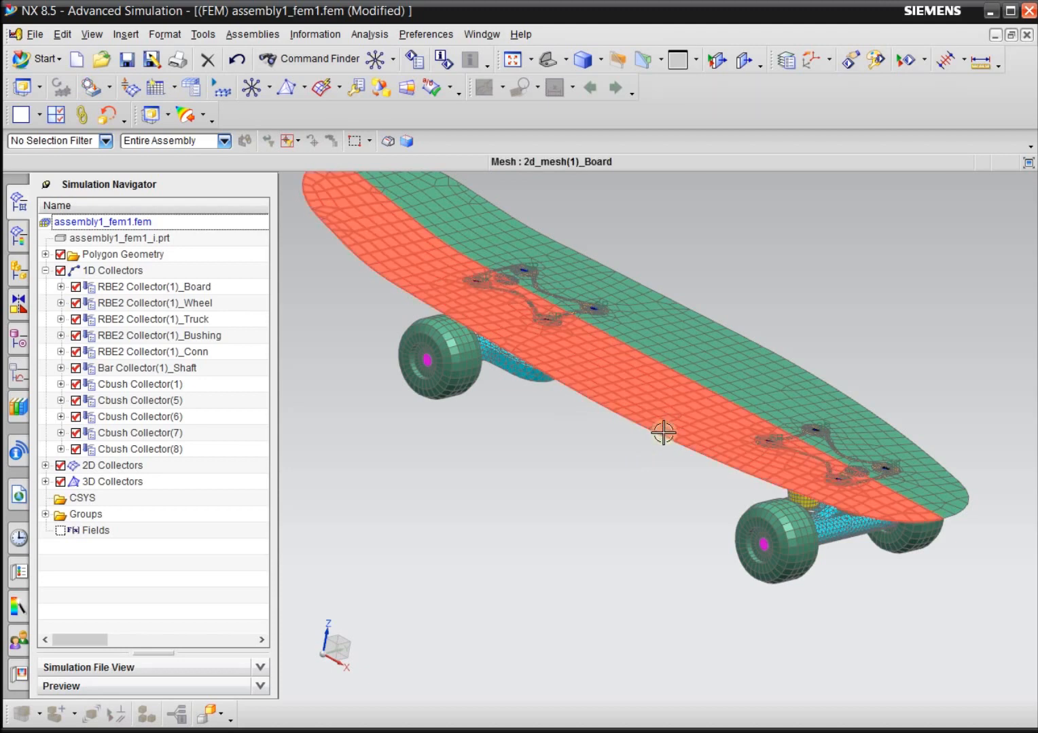
scroll(742, 631, "up", 2)
scroll(742, 631, "down", 4)
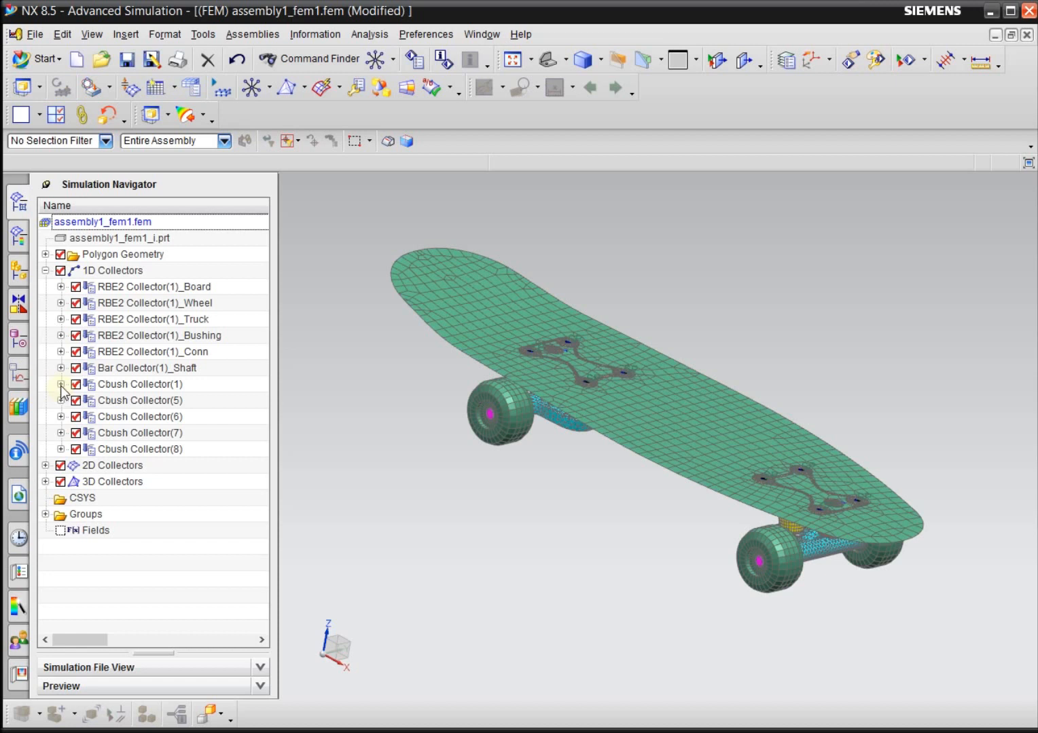
left_click(142, 384)
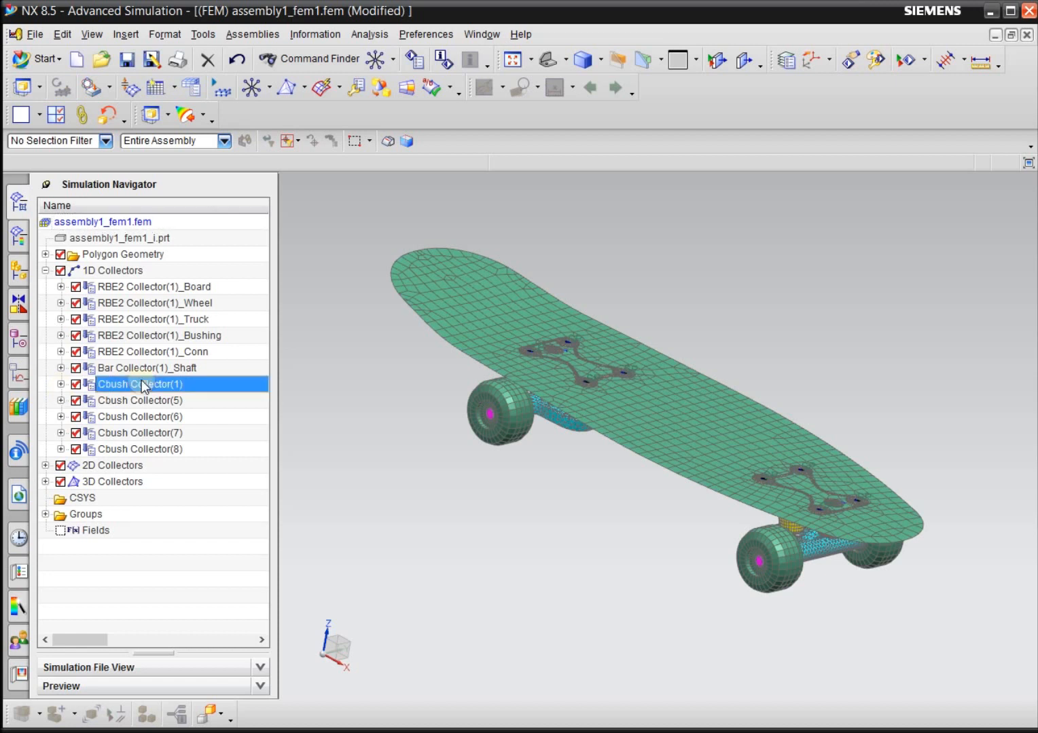
left_click(60, 385)
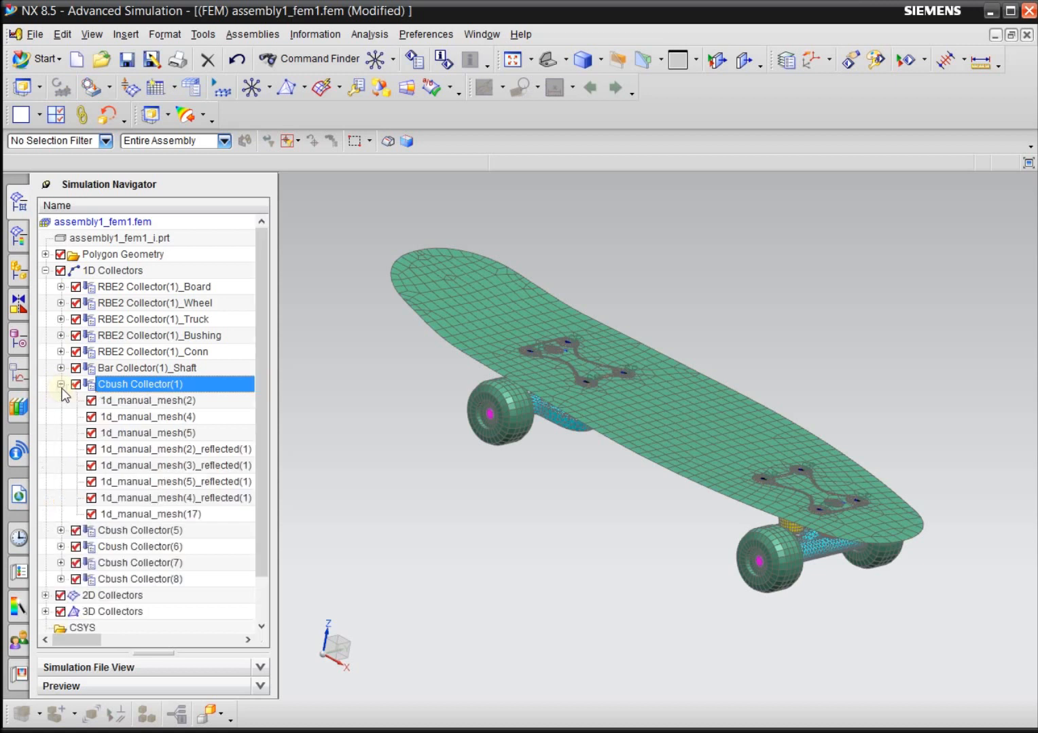
left_click_drag(259, 359, 262, 431)
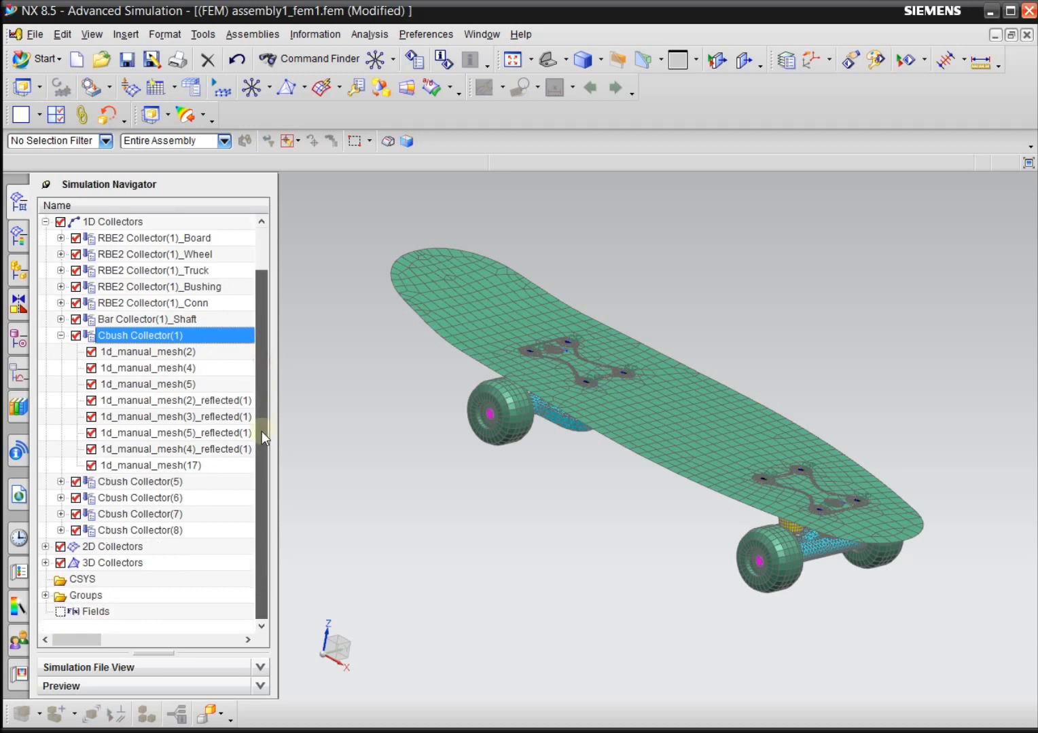
left_click(185, 352)
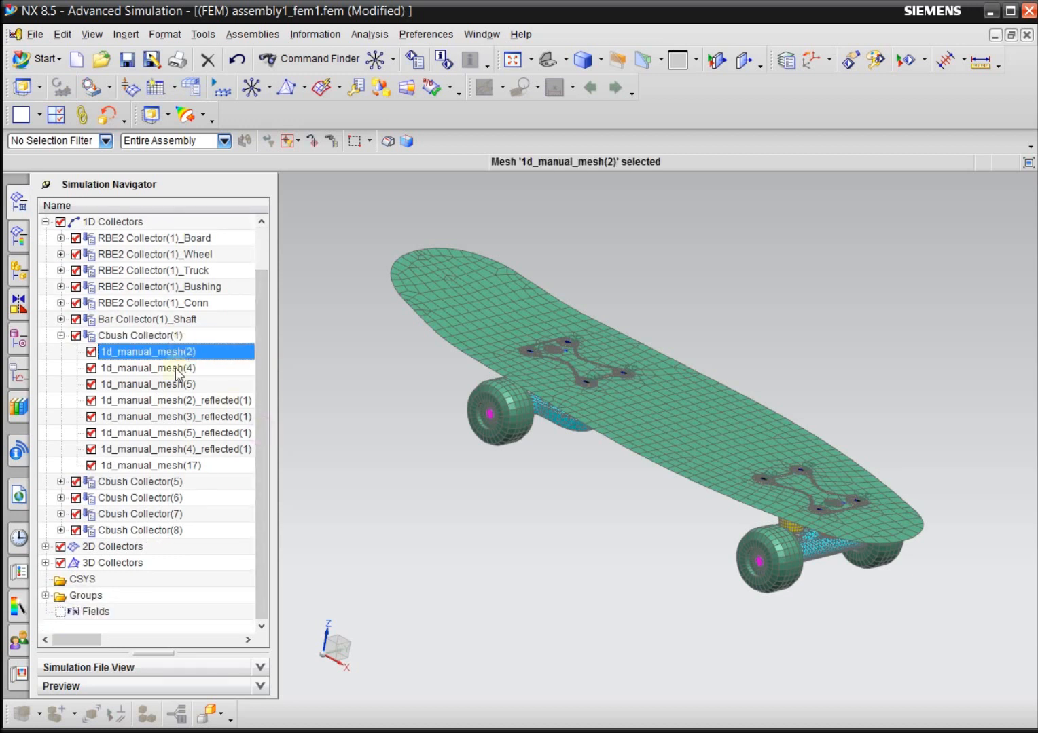
left_click(177, 466)
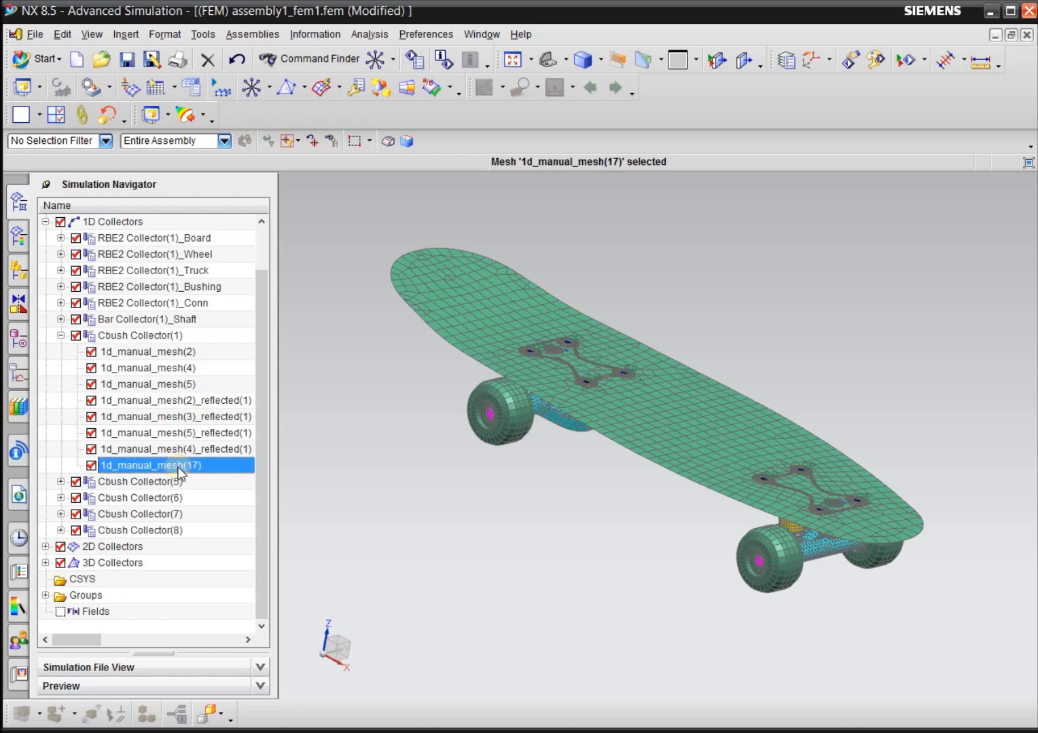
left_click(179, 358)
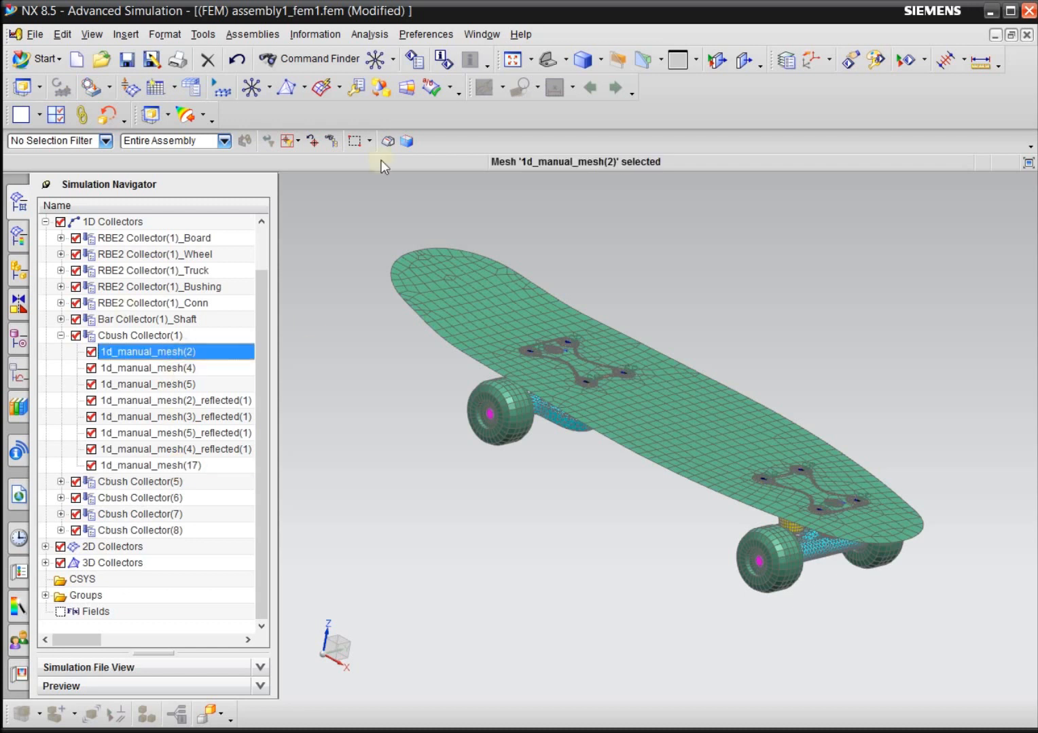
Switch to assembly1_sim1.sim and view the commands available for Solution 1, including Model Setup Check.
left_click(482, 34)
left_click(515, 151)
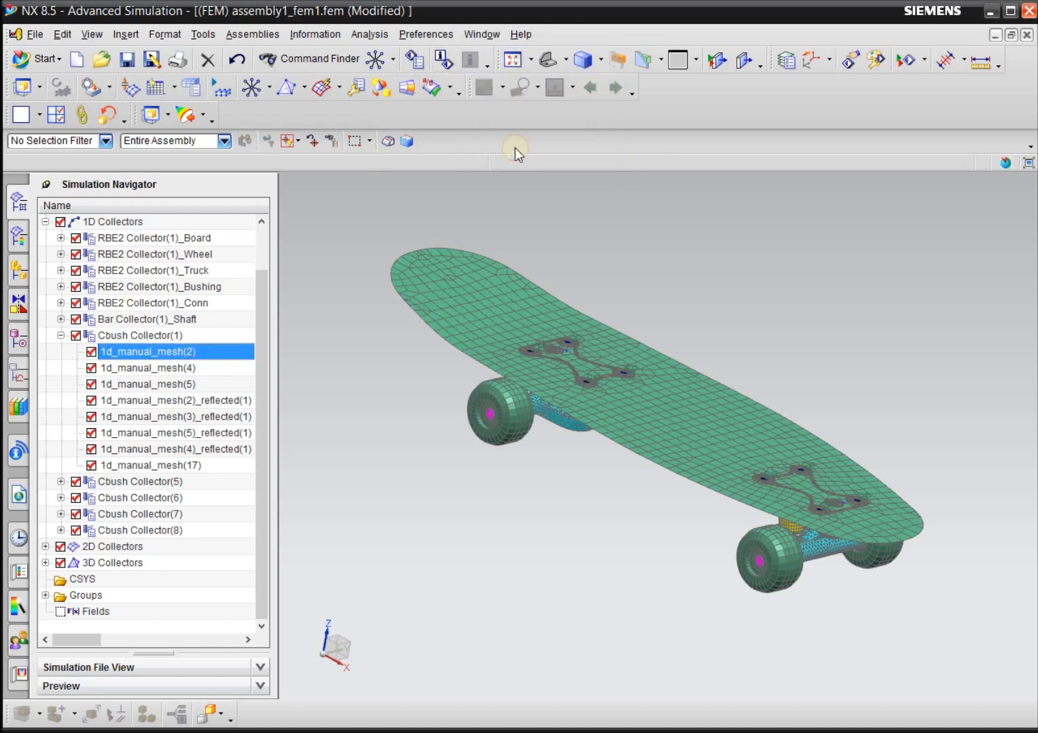
left_click(144, 434)
right_click(82, 385)
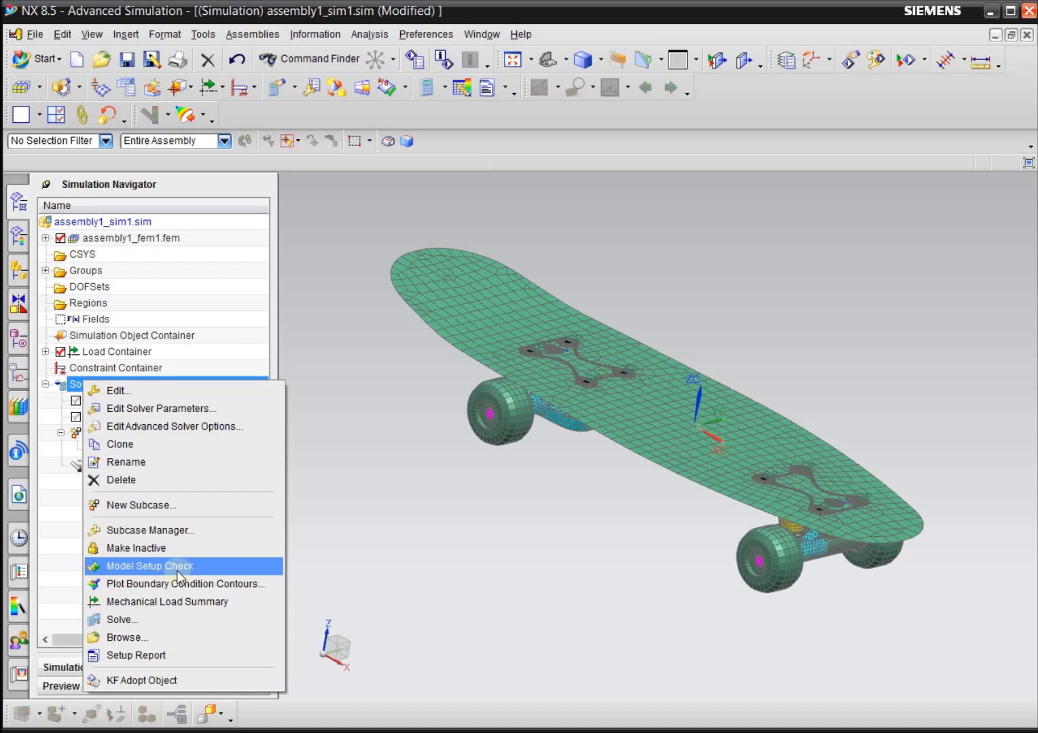
left_click(394, 539)
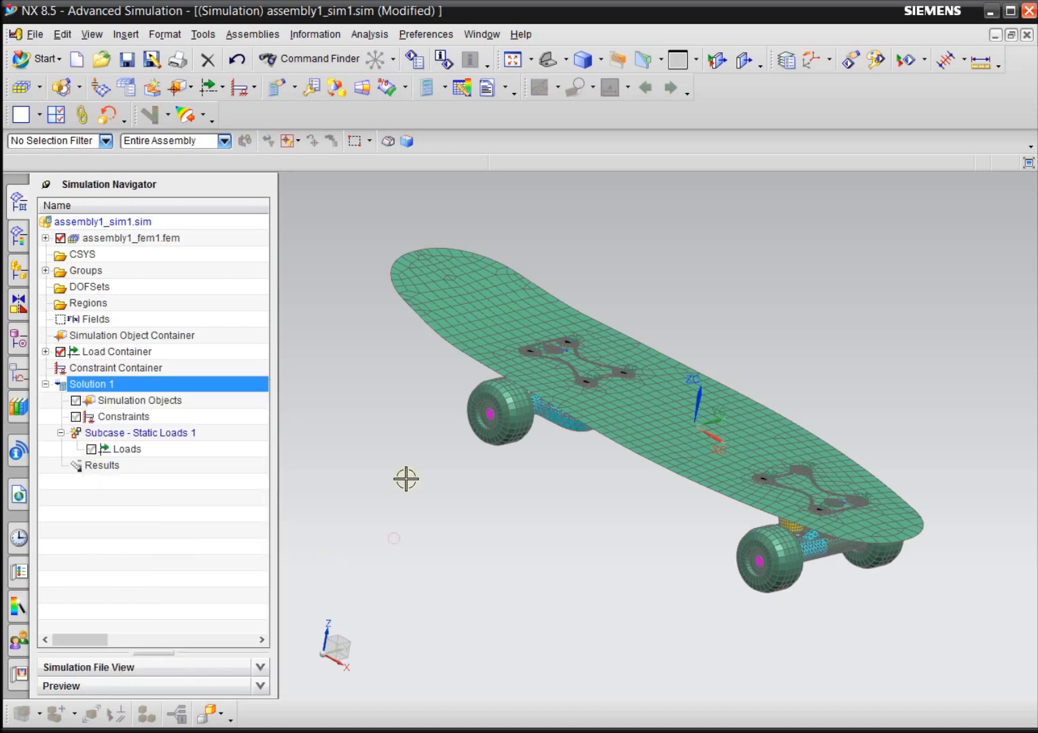
Return to assembly1_fem1.fem and expand all the Cbush collectors, (1) and (5) through (8), under 1D Collectors.
left_click(483, 34)
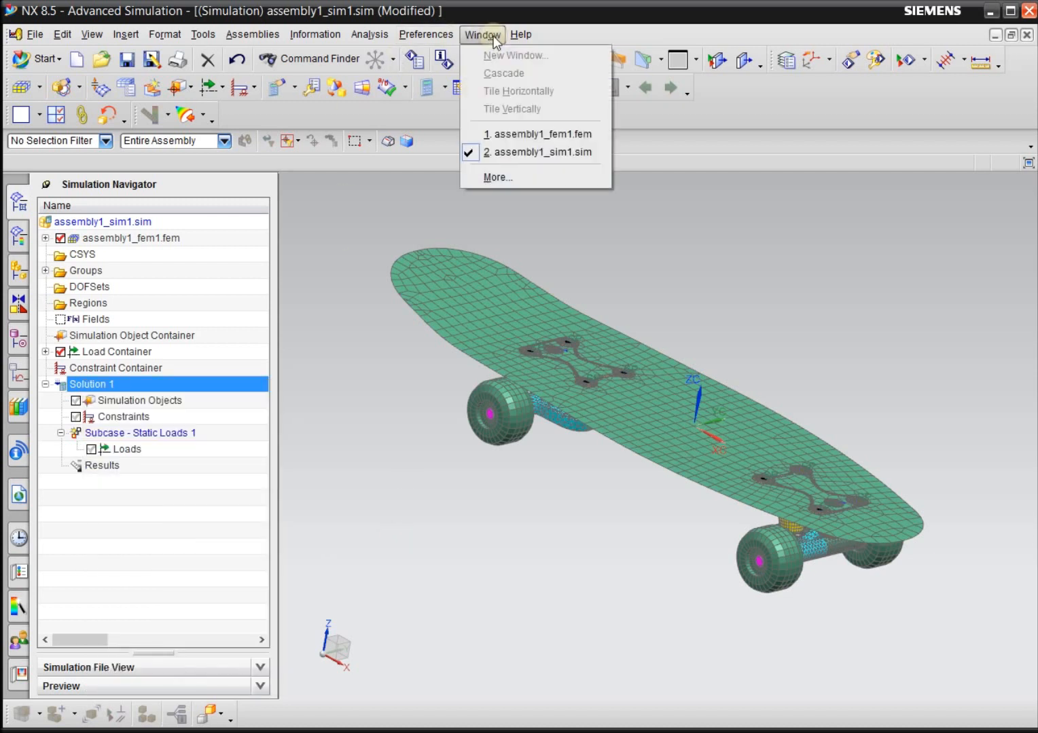
left_click(499, 135)
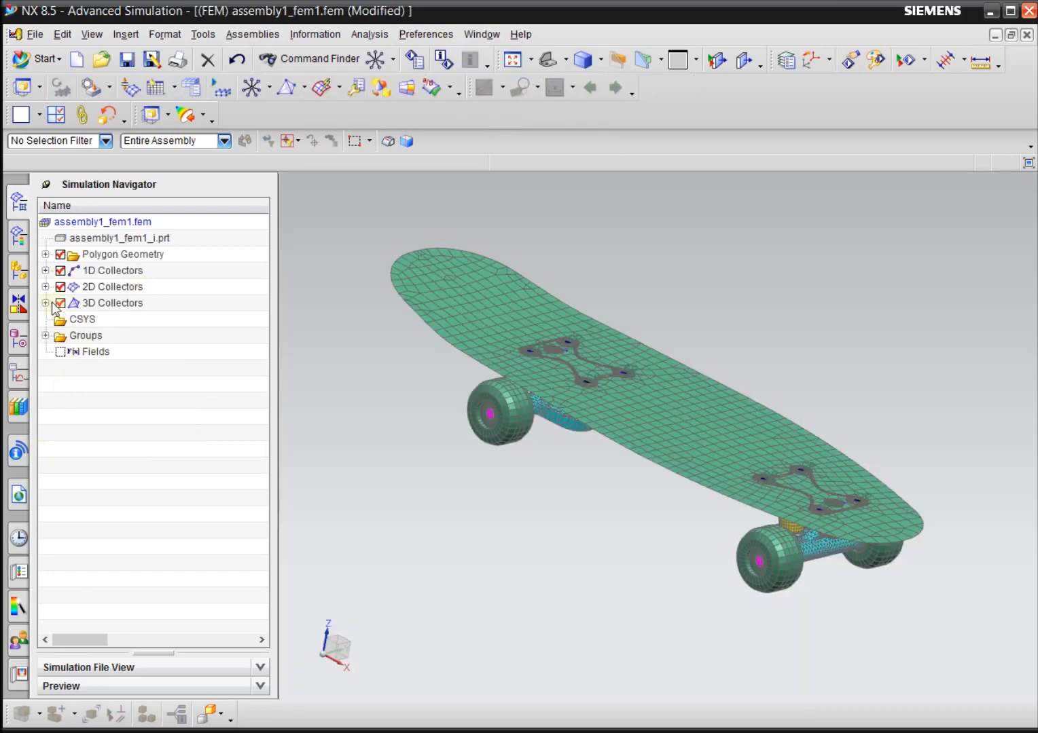
left_click(45, 271)
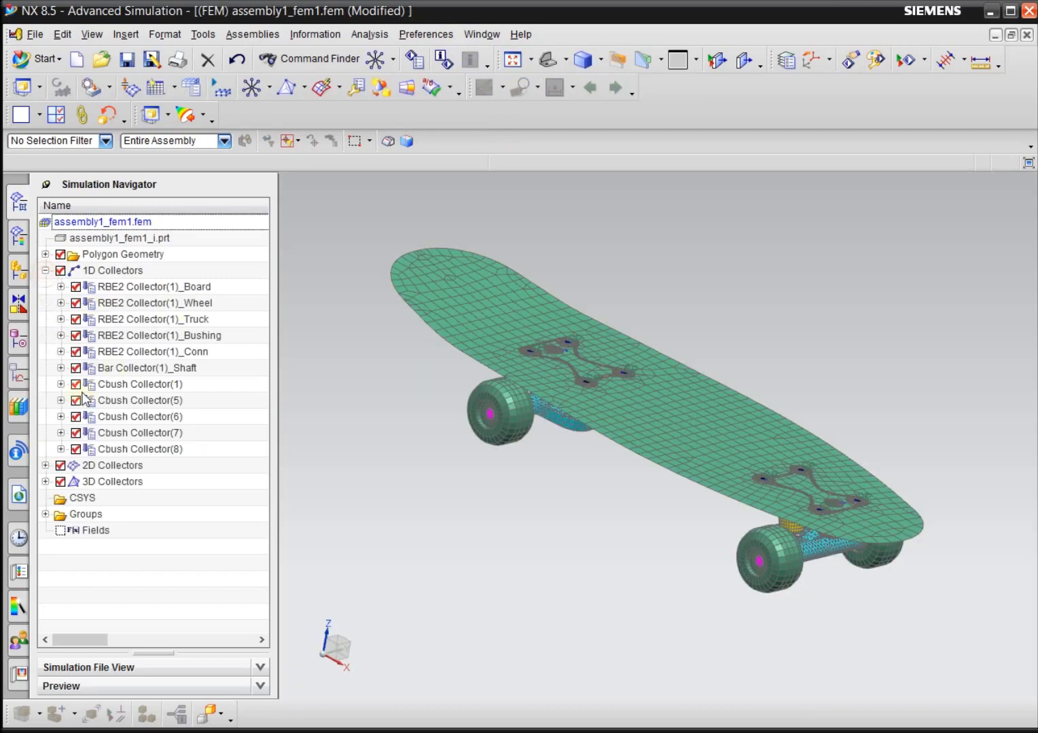
left_click(61, 384)
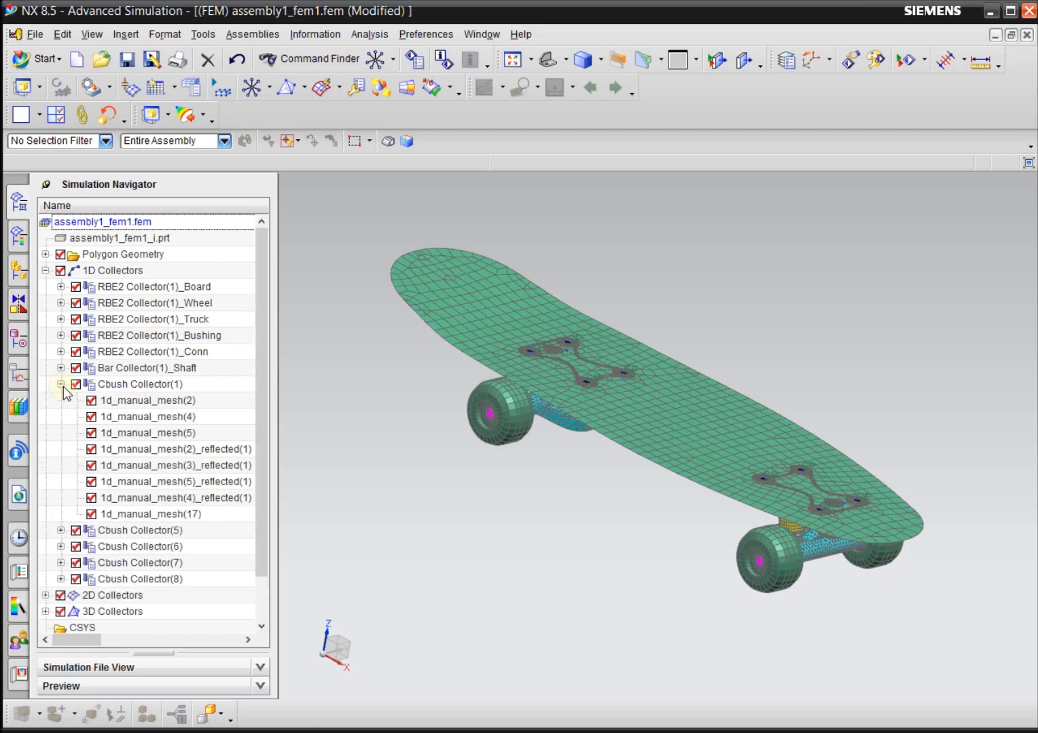
scroll(63, 388, "down", 1)
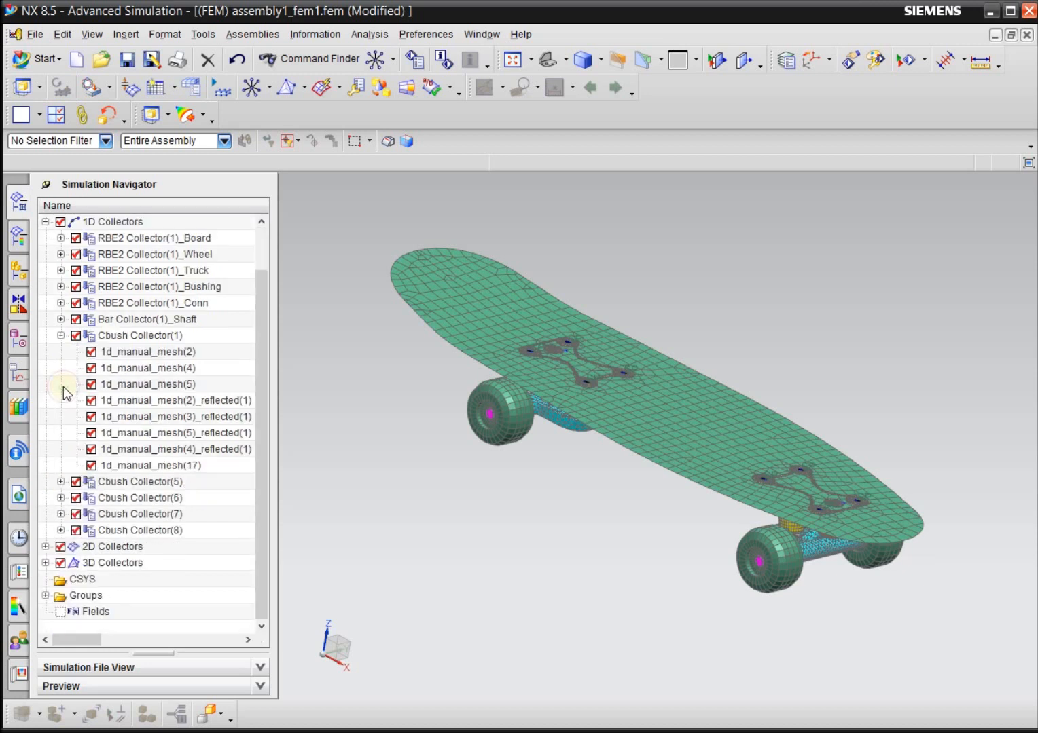
left_click(61, 482)
left_click(60, 530)
scroll(60, 522, "down", 1)
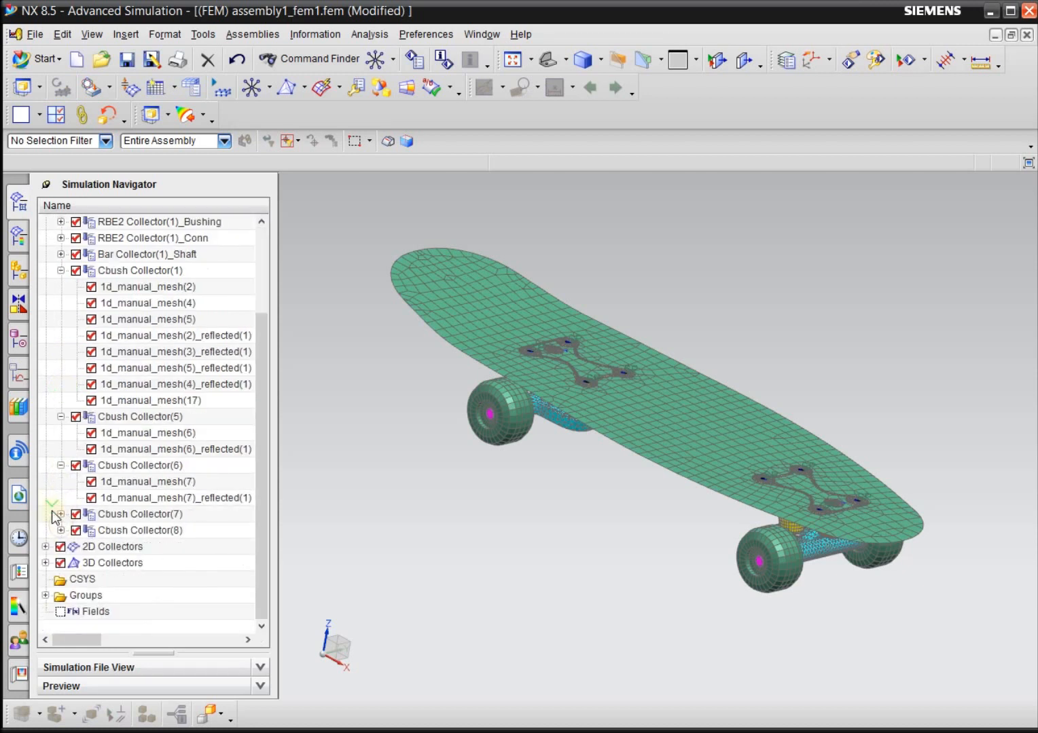
left_click(60, 514)
scroll(65, 518, "down", 1)
left_click(60, 530)
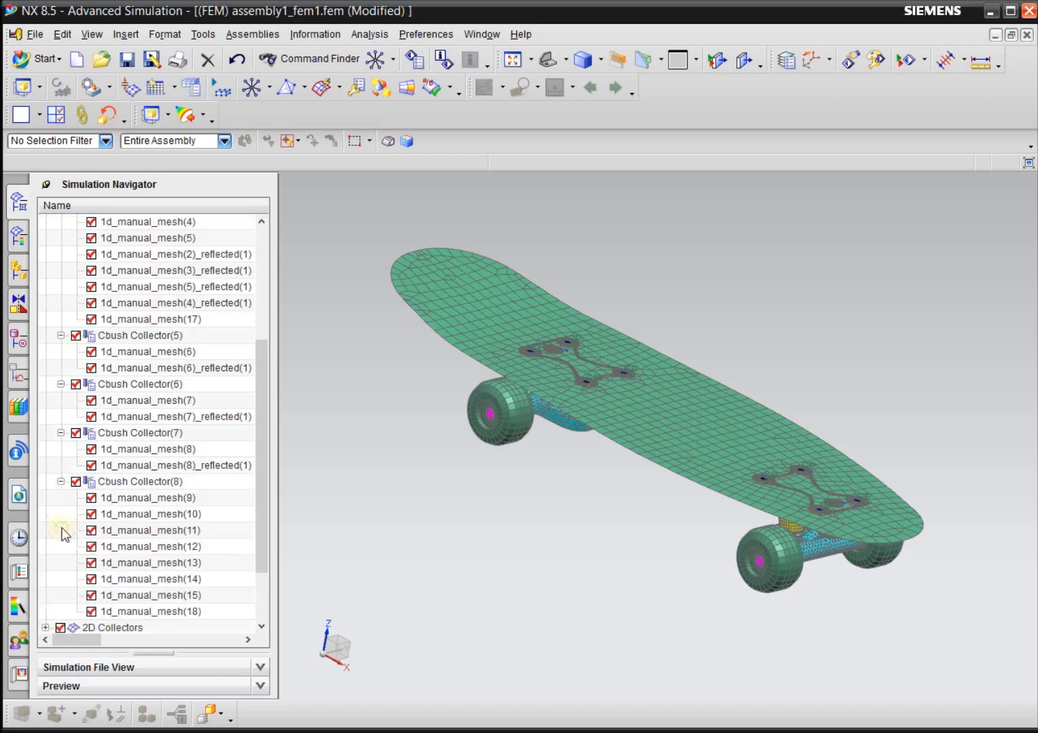
Select everything from 1d_manual_mesh(2) in Cbush Collector(1) through 1d_manual_mesh(18) in Cbush Collector(8).
mouse_move(277, 427)
left_mouse_down()
mouse_move(287, 427)
mouse_move(274, 453)
mouse_move(279, 402)
mouse_move(270, 408)
mouse_move(273, 466)
mouse_move(266, 399)
mouse_move(265, 434)
mouse_move(266, 411)
left_mouse_up()
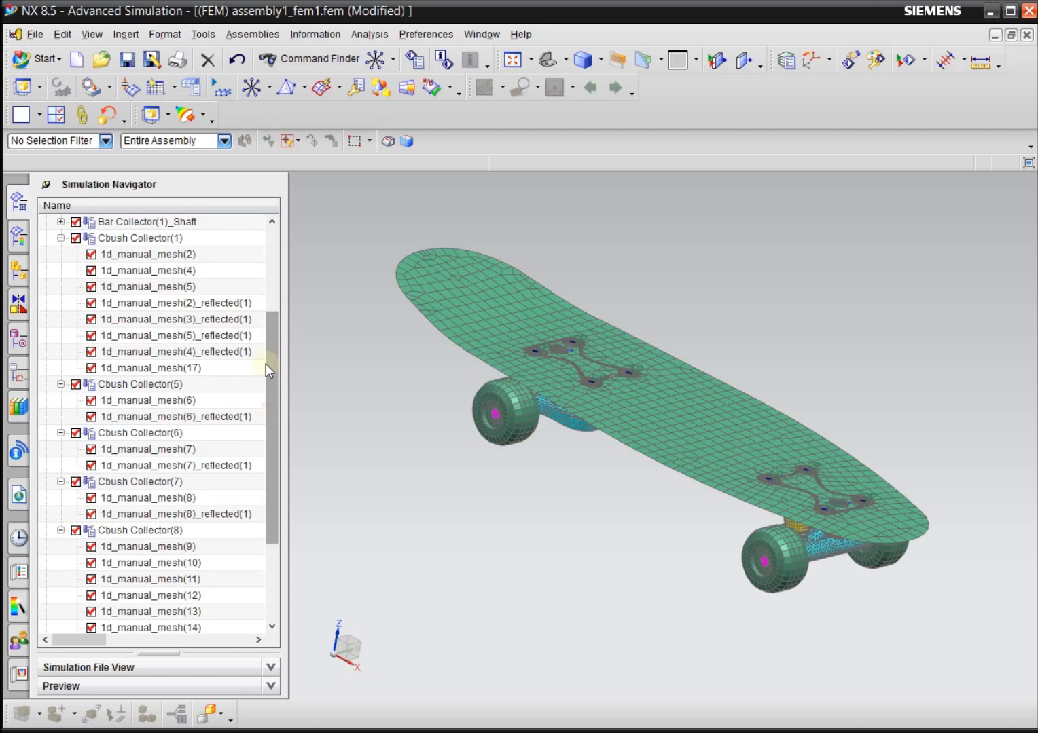
left_click(172, 255)
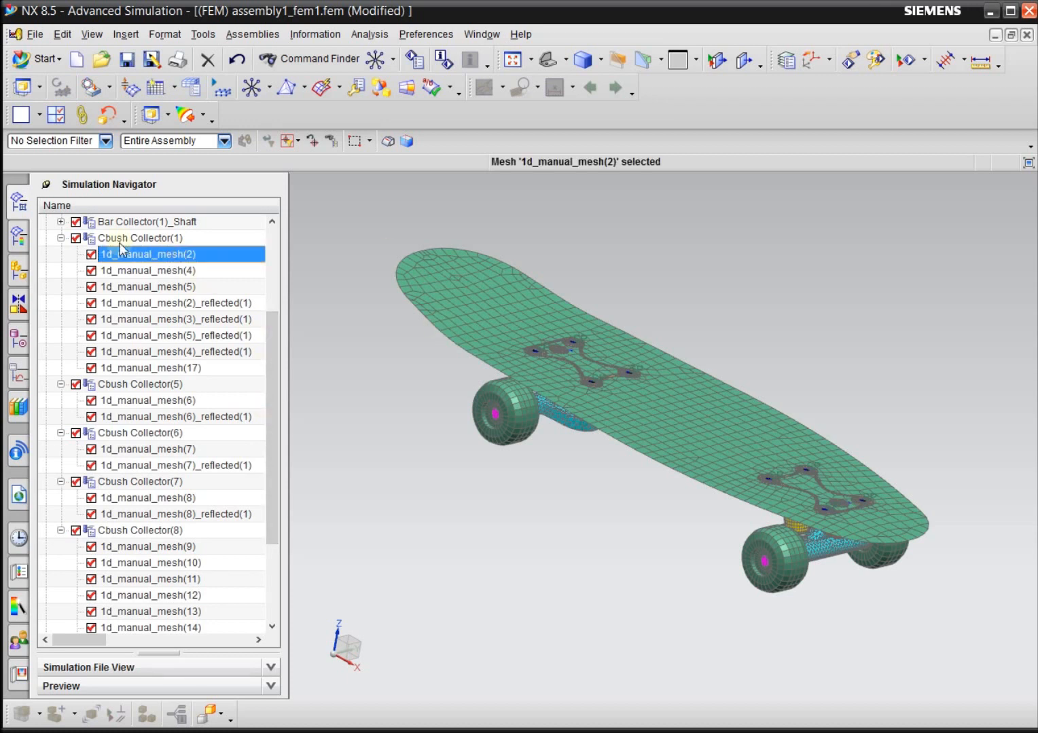
left_click_drag(272, 368, 271, 441)
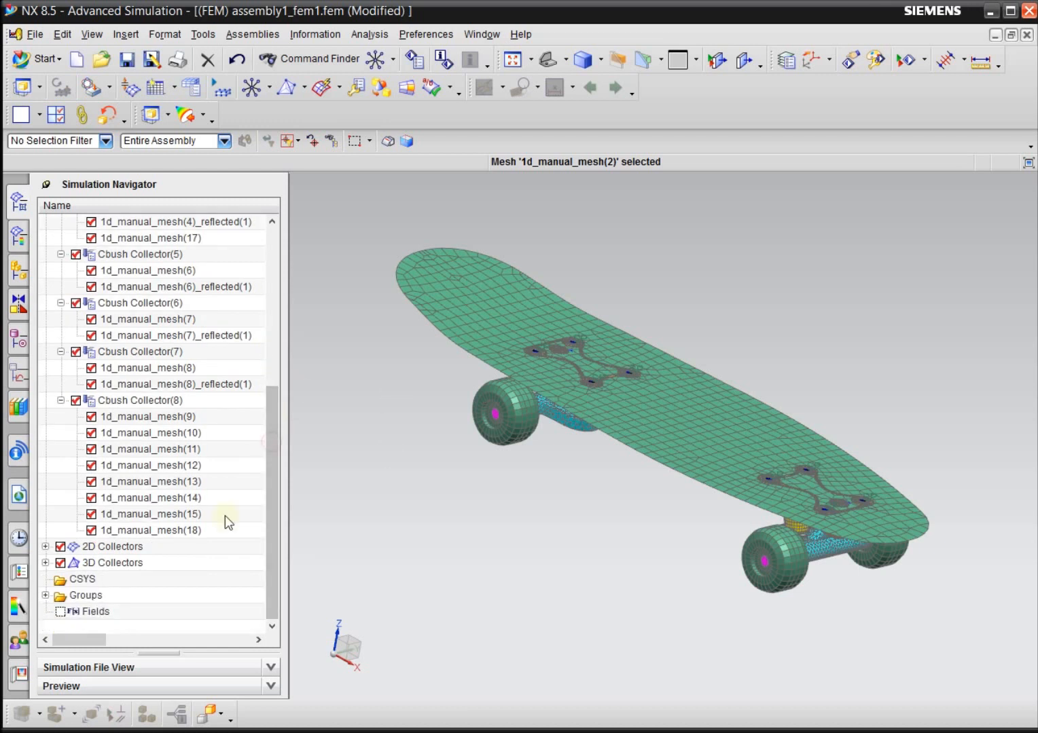
left_click(166, 530, "shift")
left_click_drag(270, 412, 272, 375)
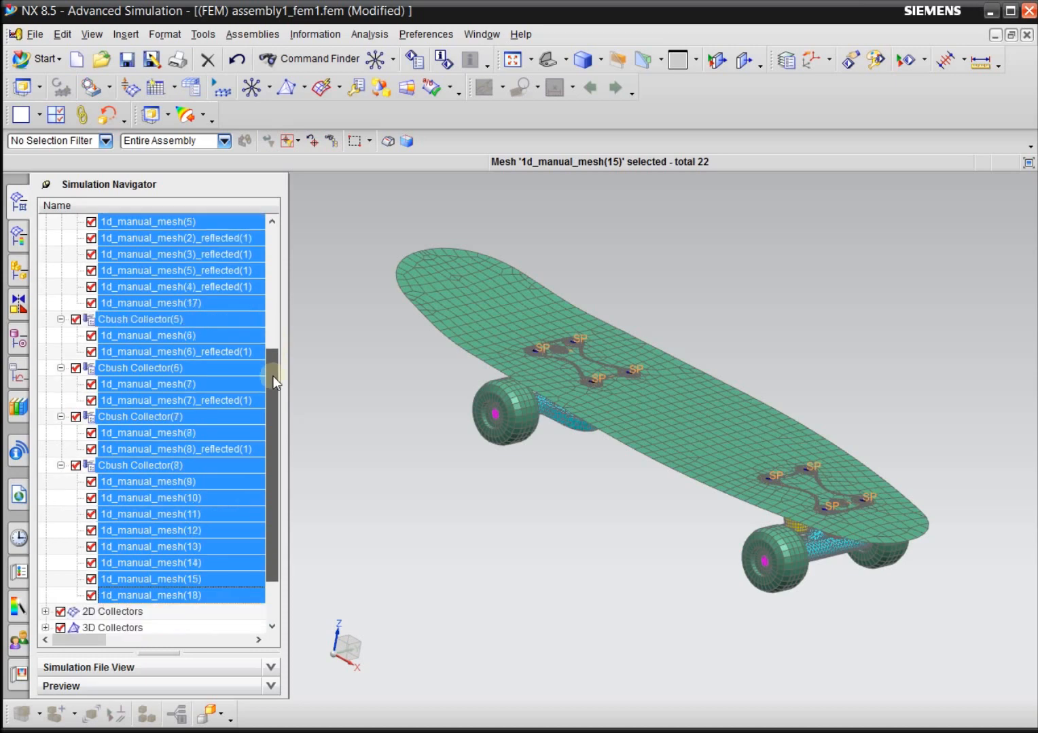
Remove the collector entries Cbush Collector(5) through Cbush Collector(8) from the selection, keeping only their meshes selected.
left_click(119, 322, "ctrl")
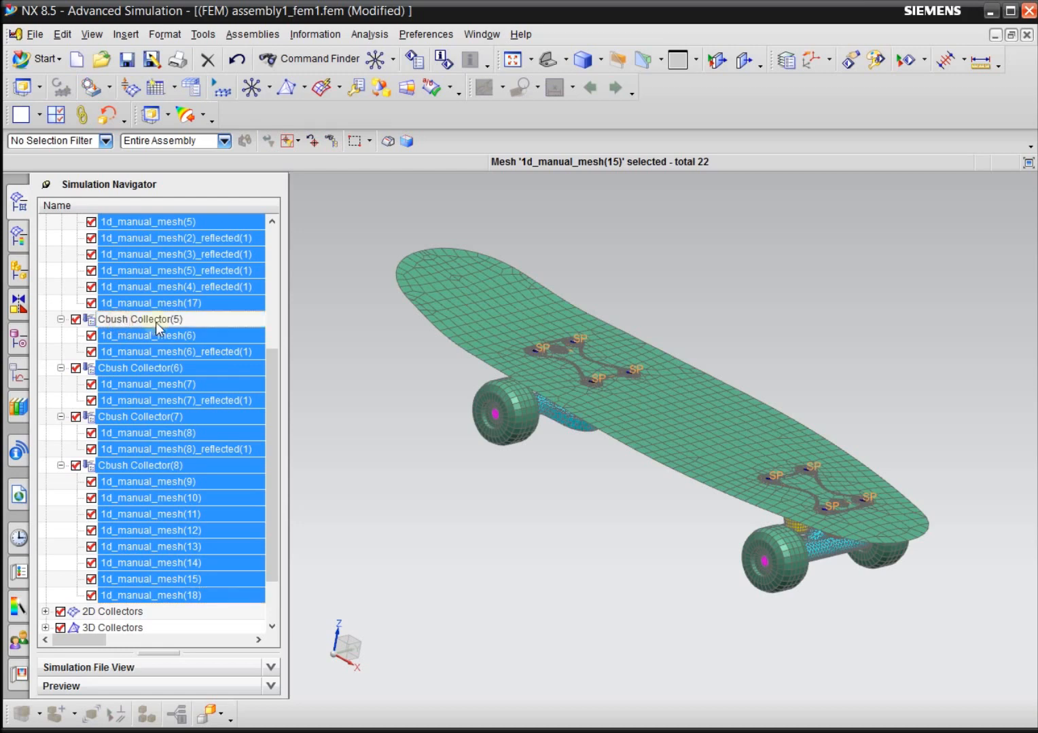
left_click(152, 367, "ctrl")
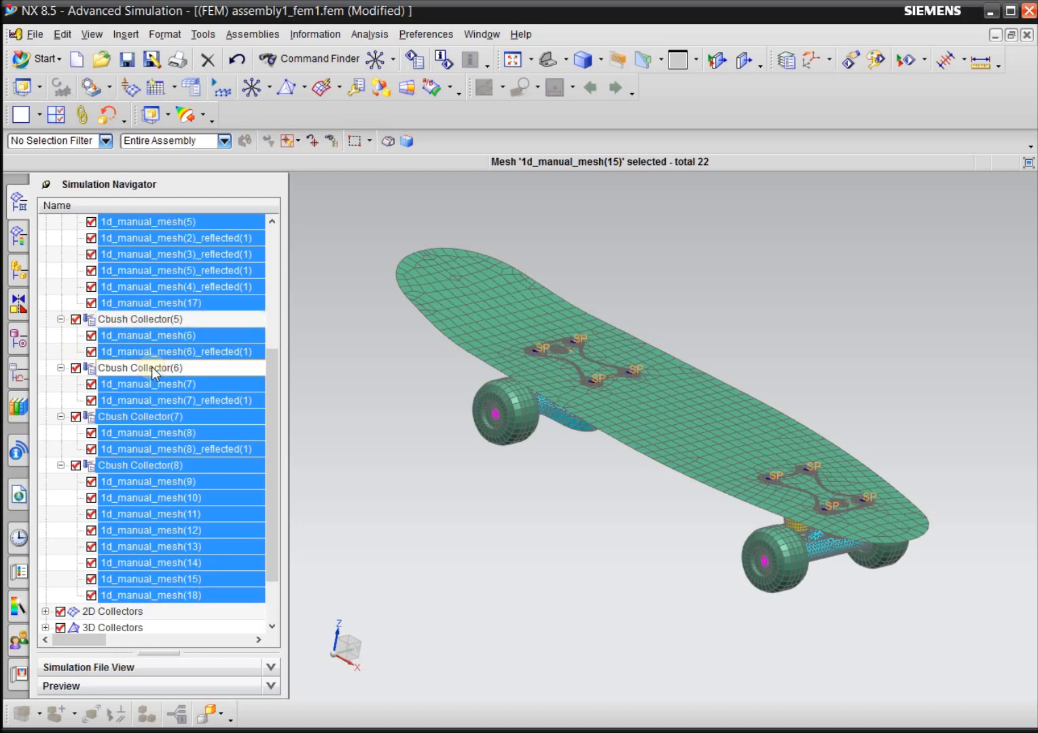
left_click(142, 415, "ctrl")
left_click(114, 466, "ctrl")
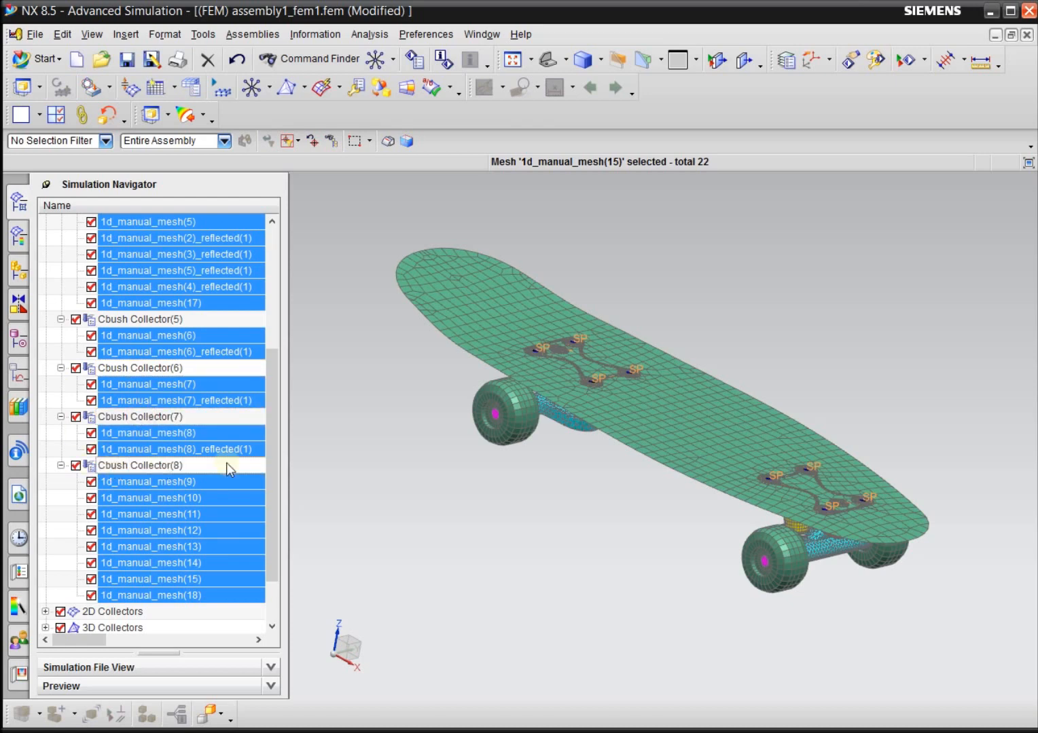
Edit the mesh associated data of the selected CBUSH meshes and apply Enable CSYS Override to all of them.
mouse_move(267, 407)
left_mouse_down()
mouse_move(267, 438)
mouse_move(266, 367)
mouse_move(266, 417)
left_mouse_up()
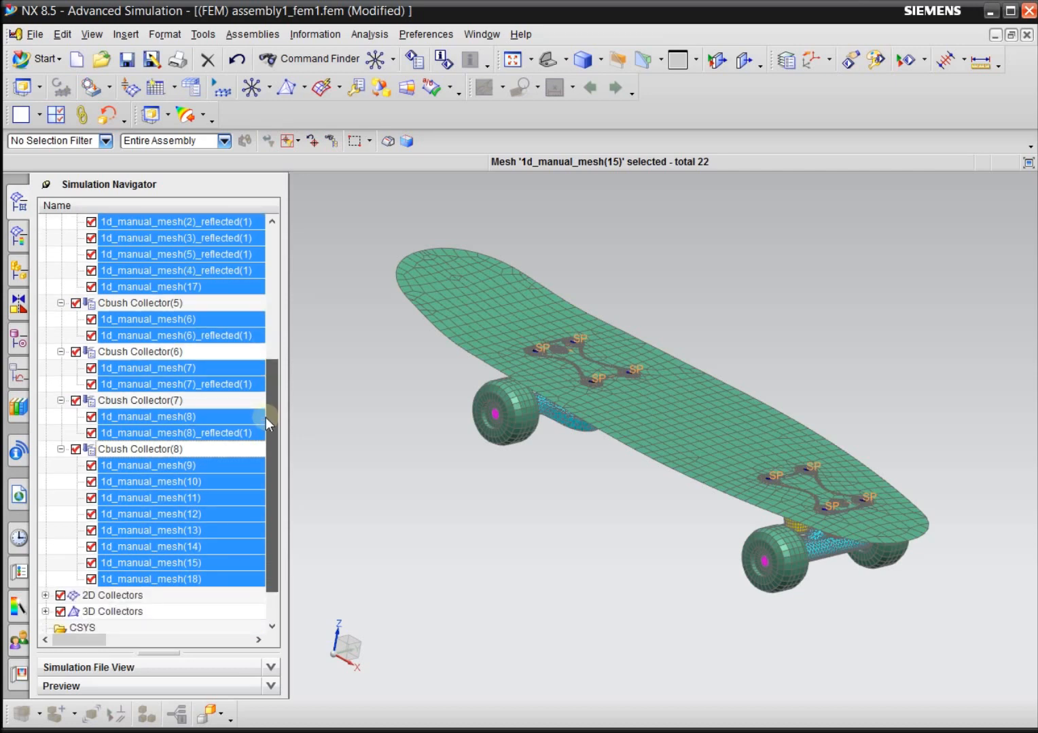
left_click_drag(266, 417, 266, 366)
right_click(183, 288)
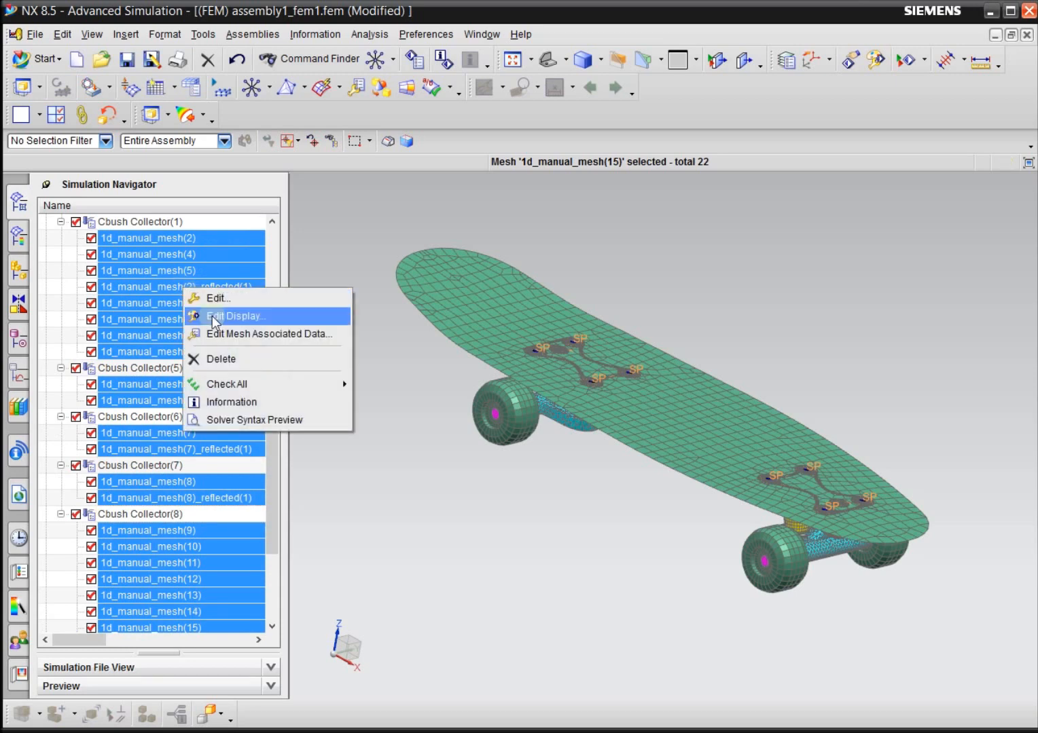
left_click(295, 335)
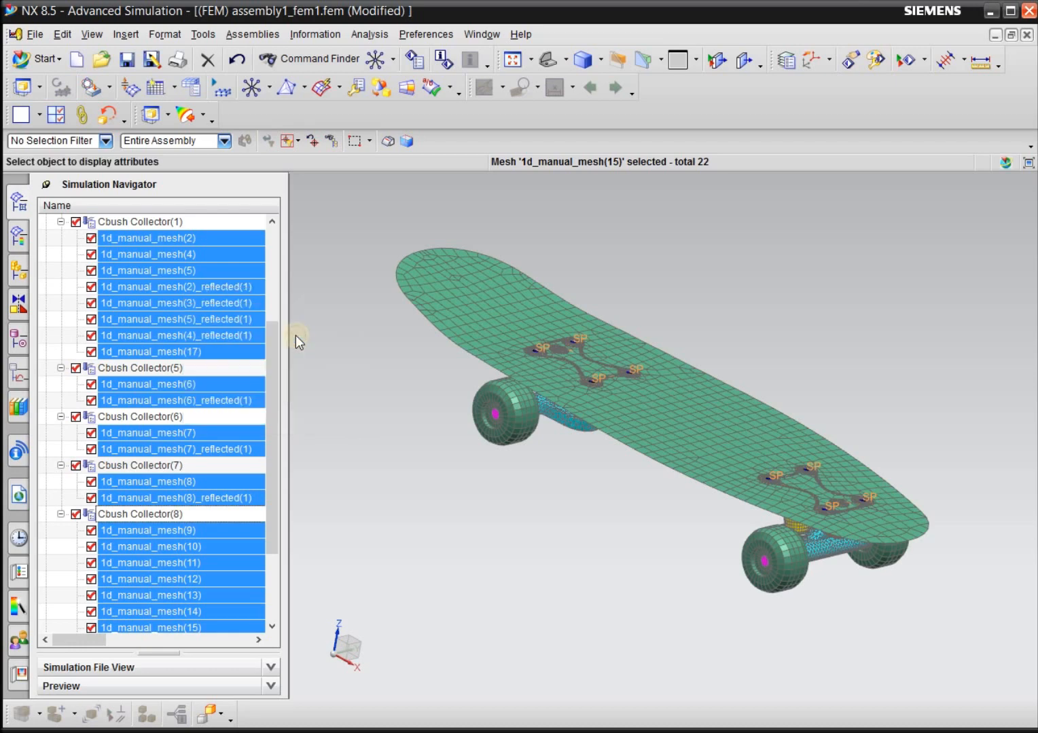
left_click_drag(347, 229, 357, 190)
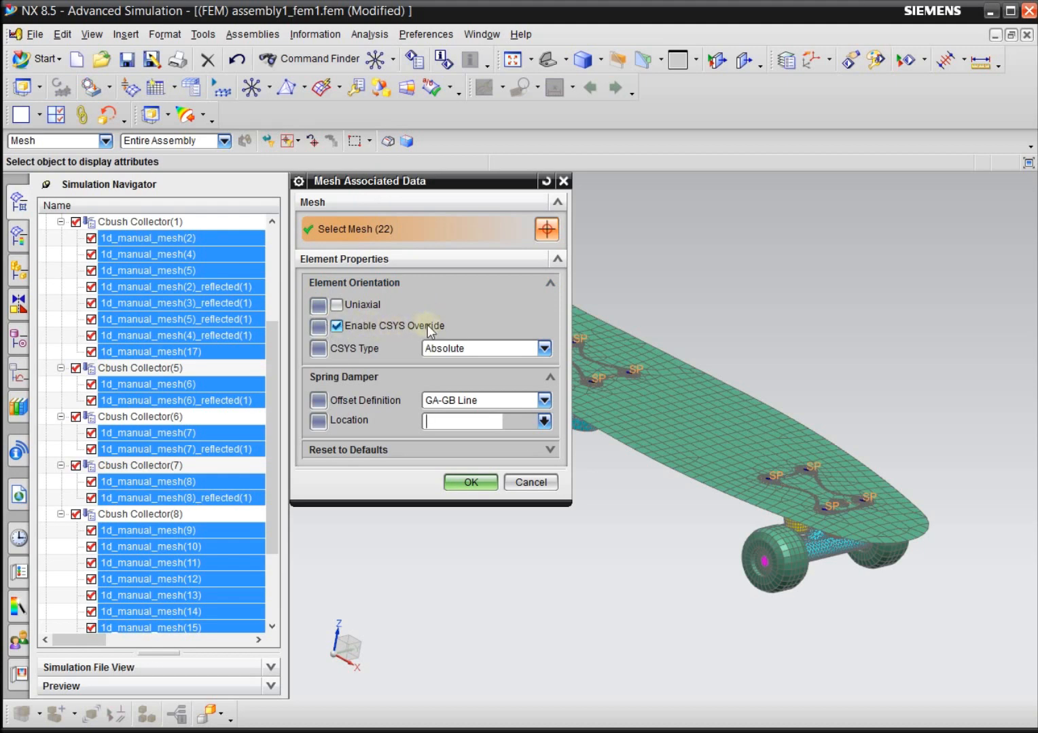
left_click(336, 327)
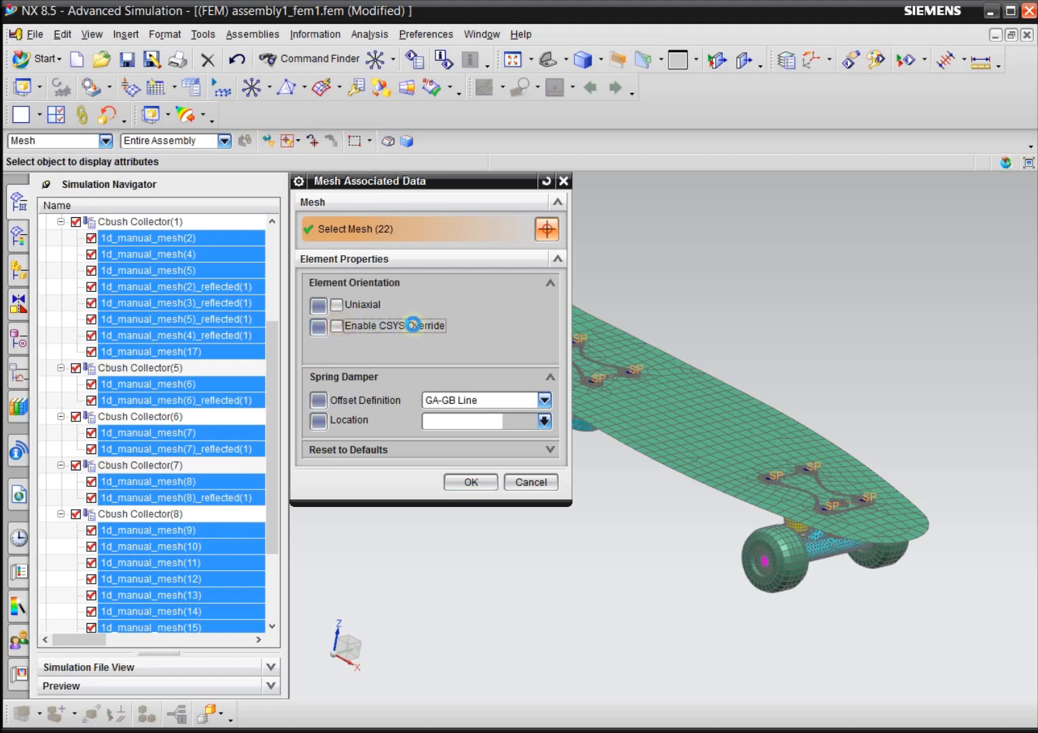
left_click(335, 327)
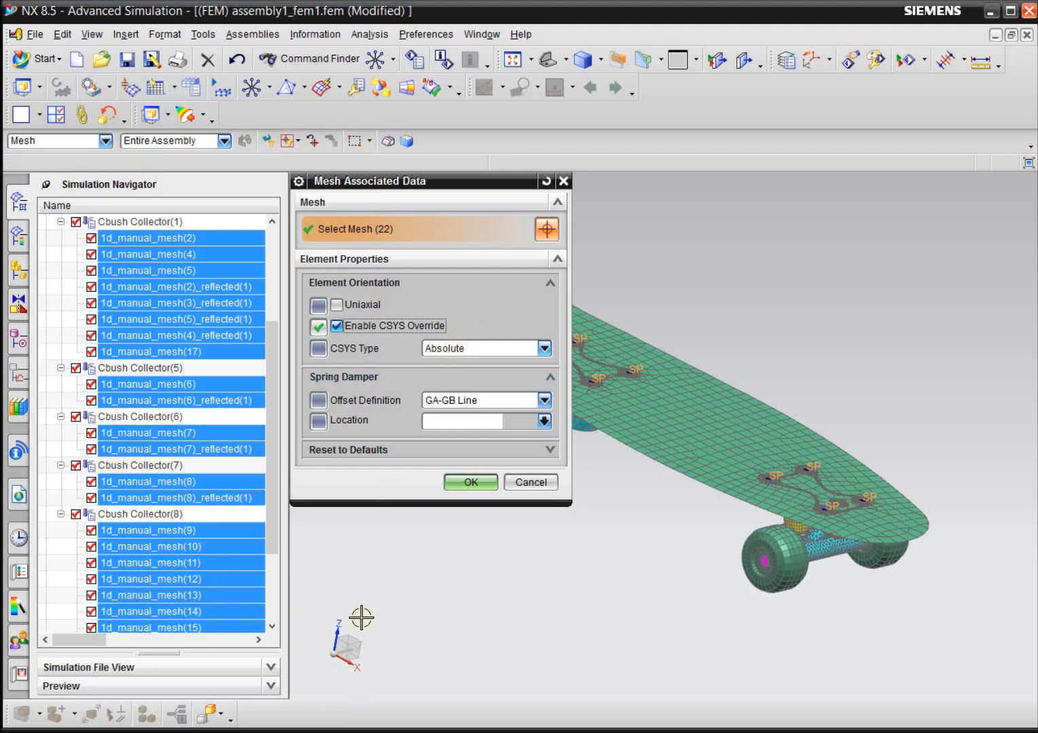
left_click(470, 483)
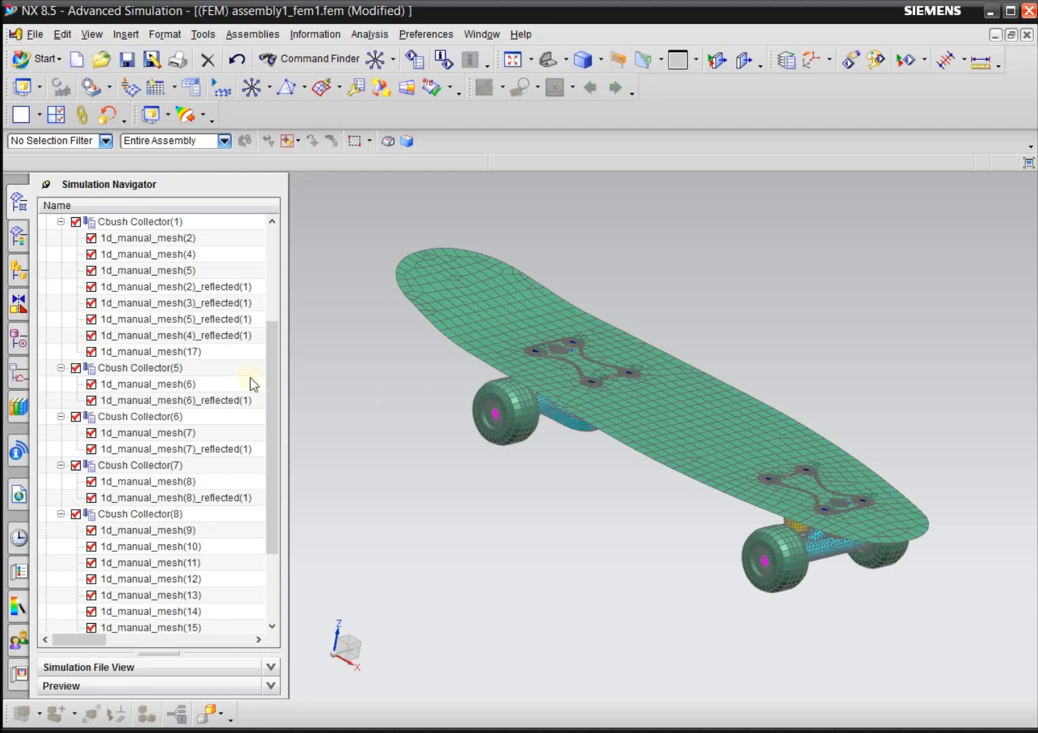
Collapse Cbush collectors (1) and (5) through (8), together with the parent 1D Collectors group.
left_click_drag(272, 354, 271, 251)
left_click(61, 384)
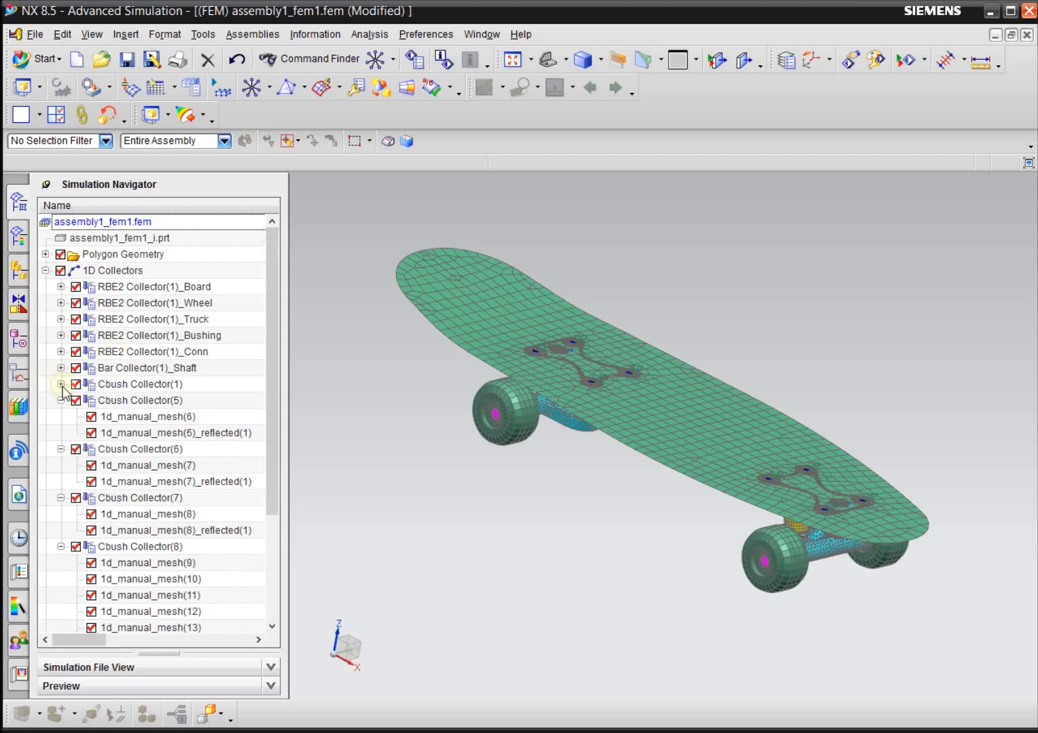
left_click(60, 401)
left_click(60, 417)
left_click(60, 433)
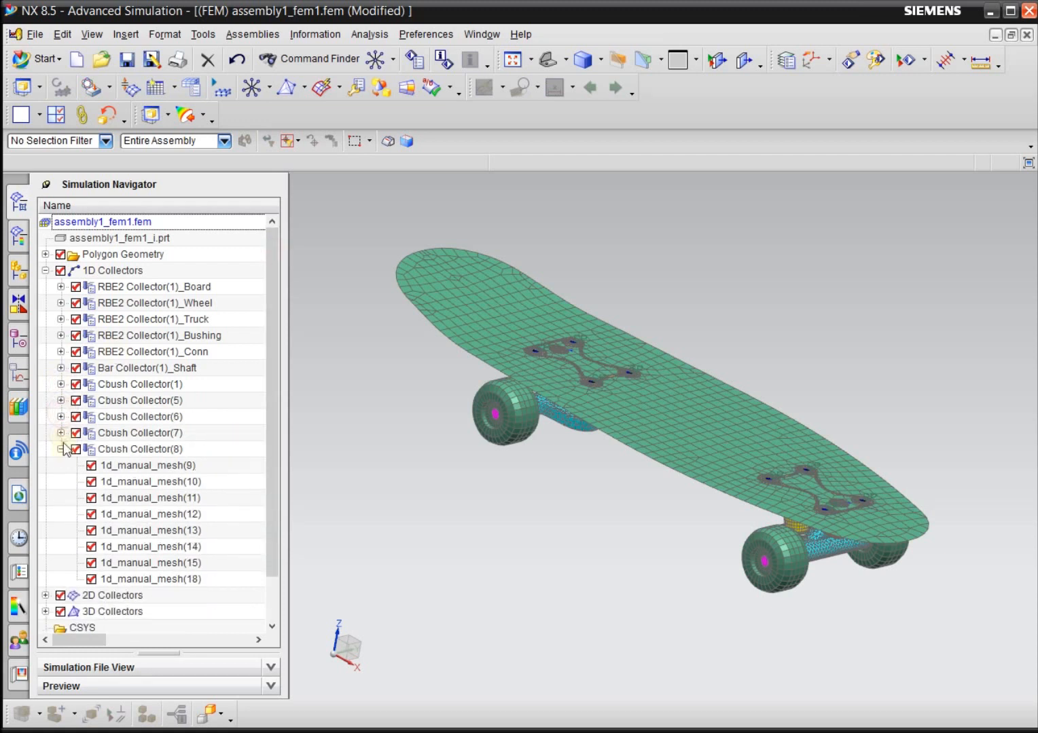
left_click(61, 449)
left_click(46, 271)
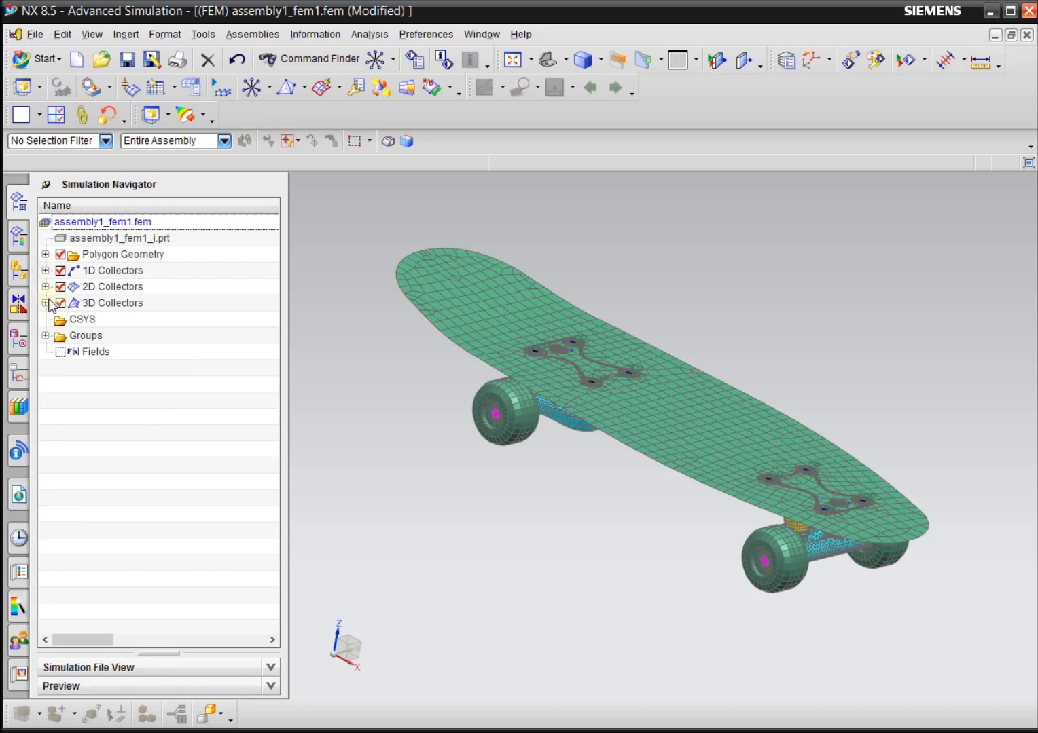
Expand 3D Collectors and the Solid(1)_Bushing collector to list its meshes, with the skateboard's underside in view.
left_click(45, 302)
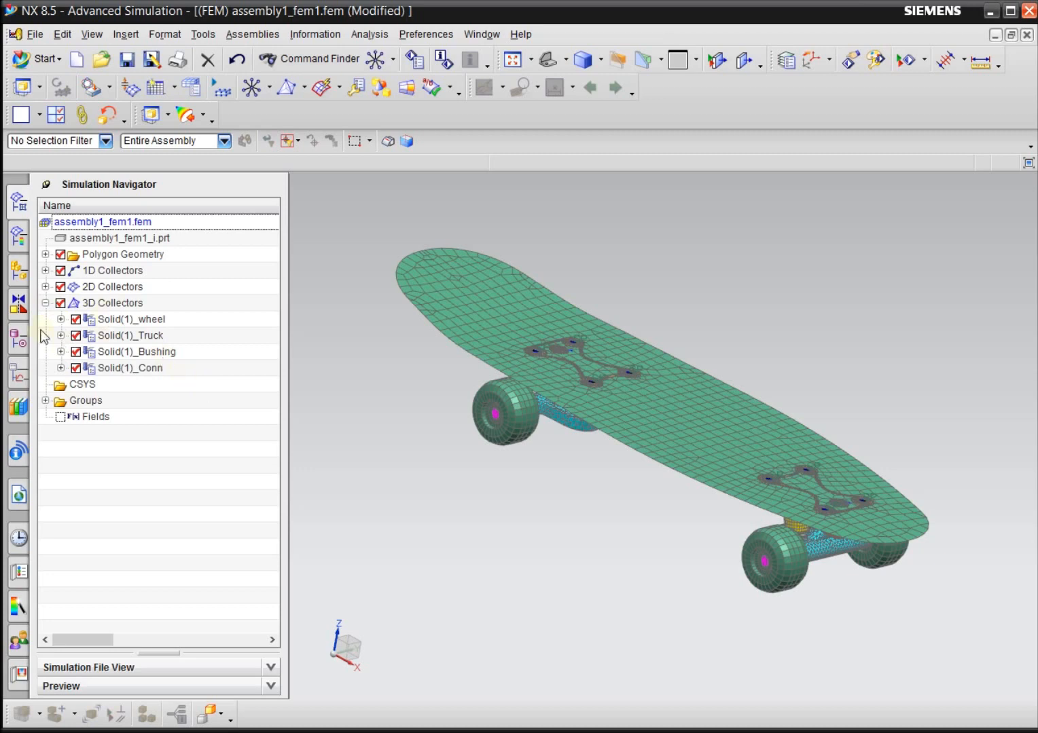
middle_click_drag(611, 519, 631, 475)
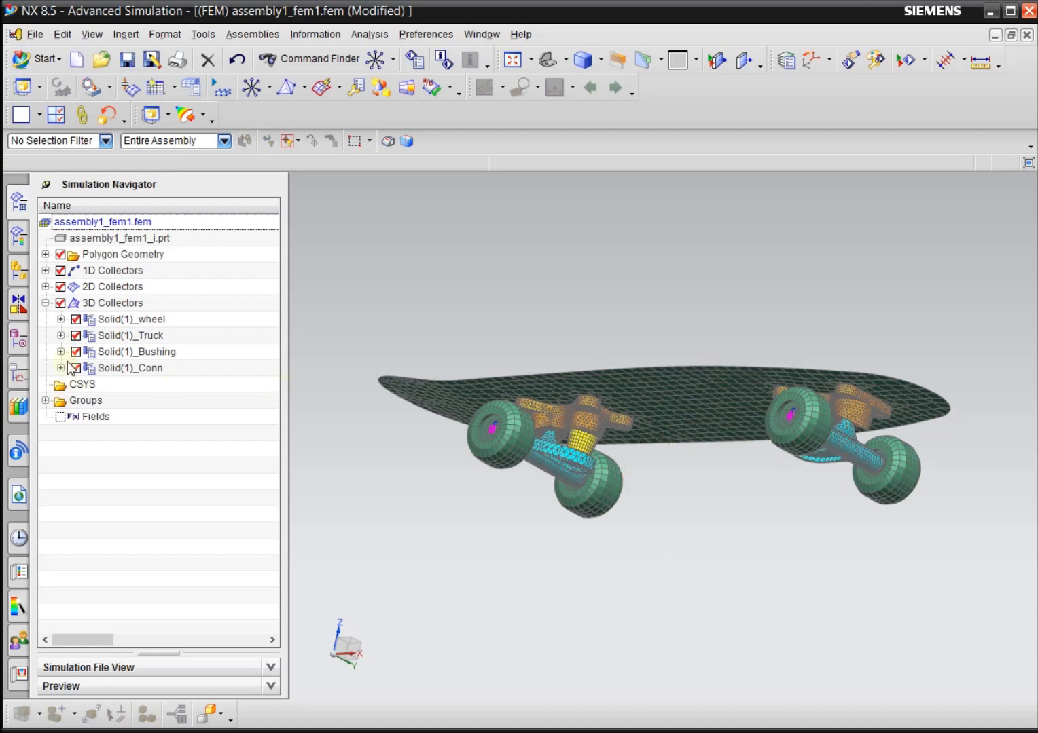
left_click(104, 352)
left_click(61, 352)
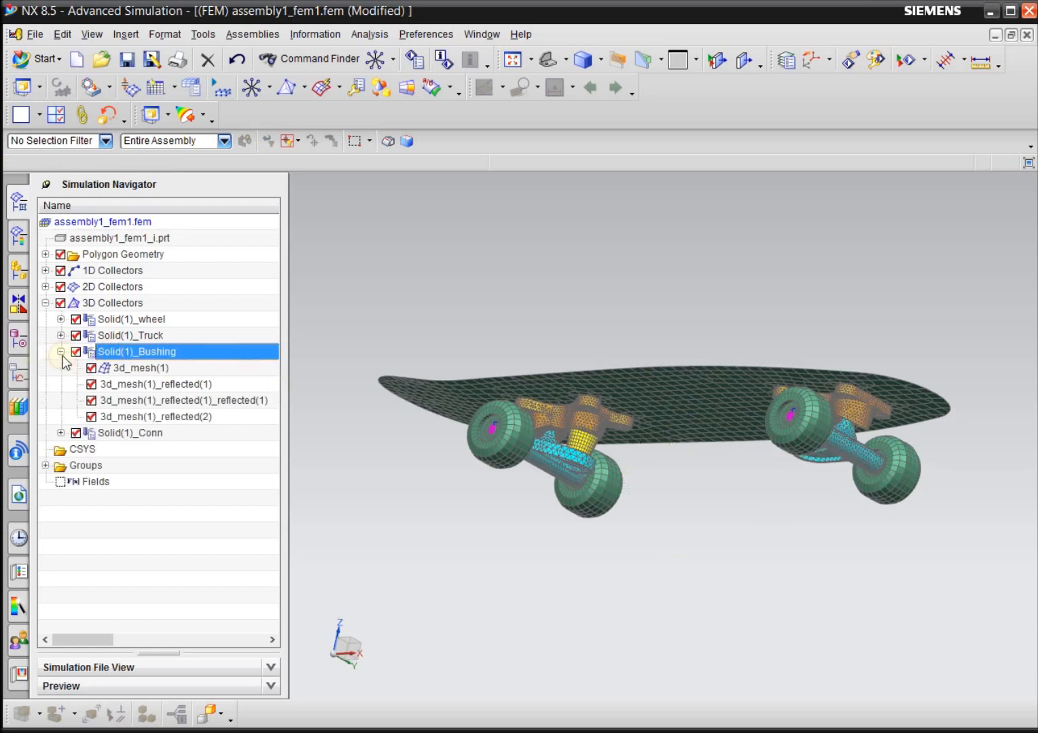
Open the PSOLID3 physical property of the Solid(1)_Bushing mesh collector for editing.
right_click(145, 359)
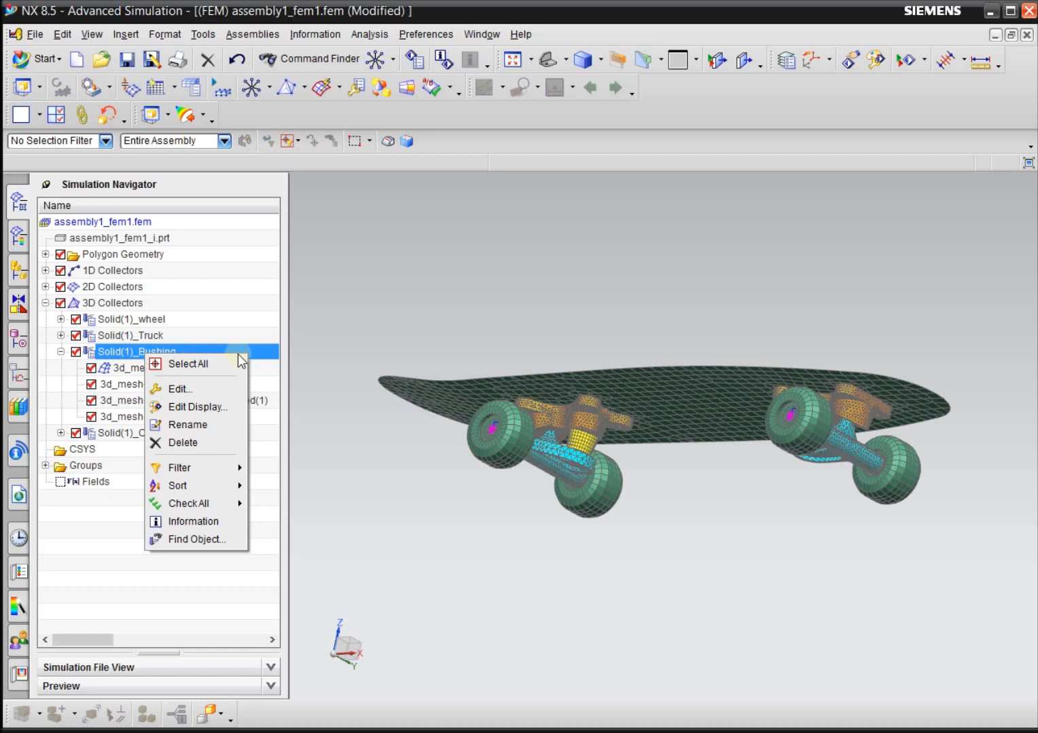
right_click(127, 365)
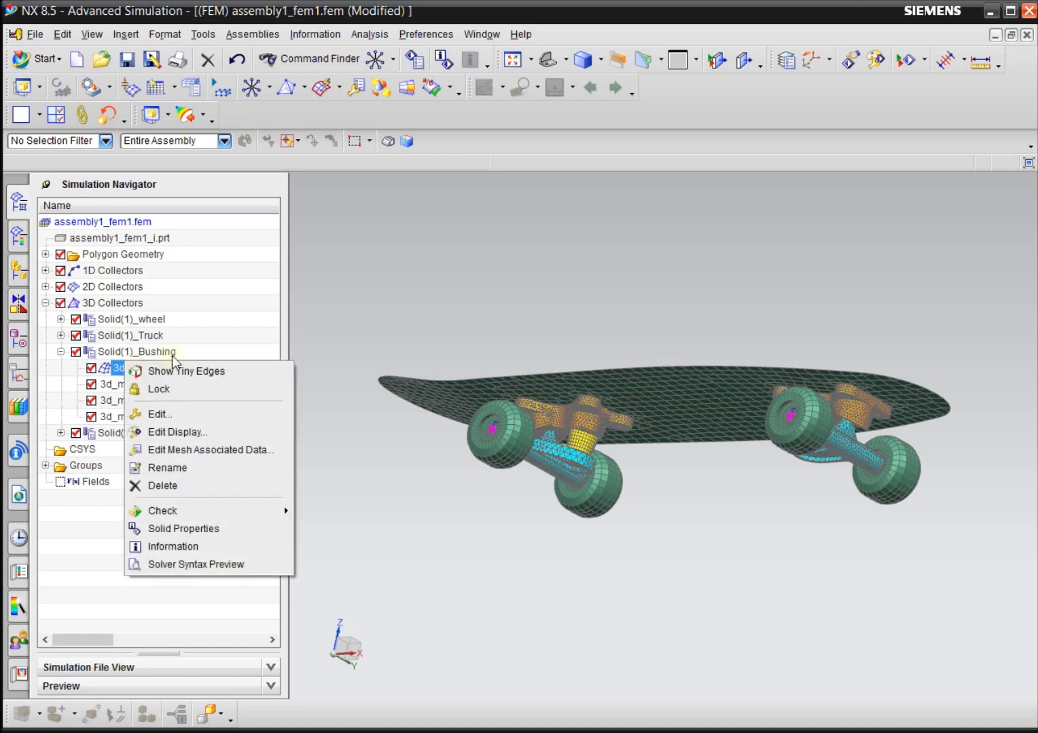
left_click(171, 355)
right_click(172, 354)
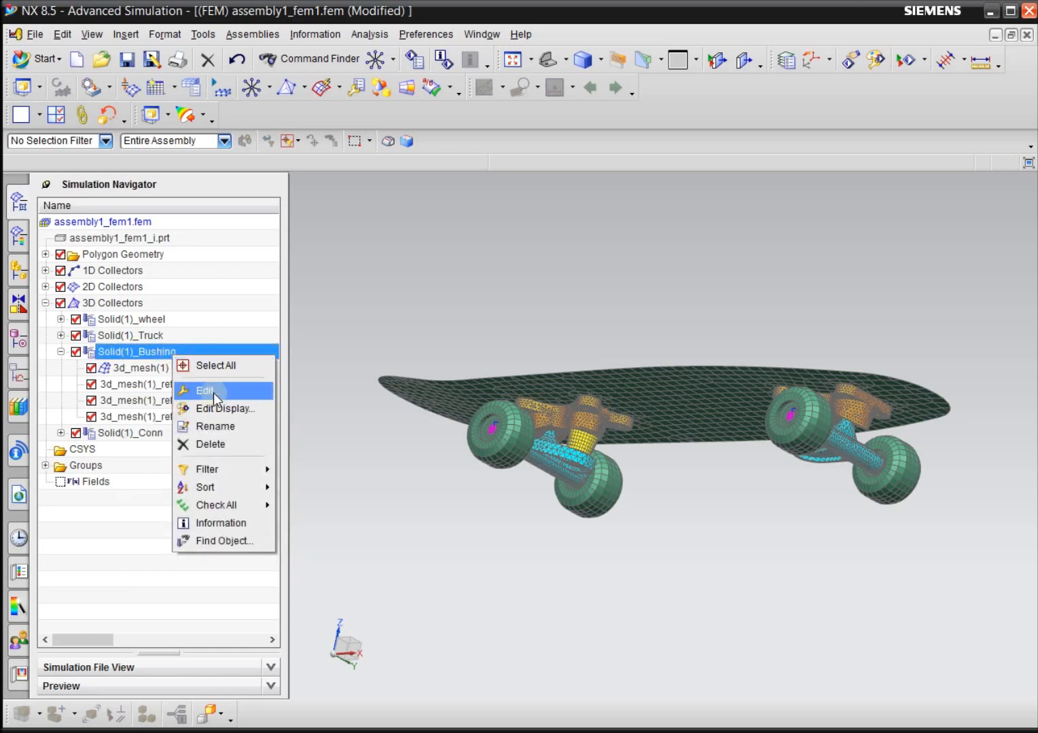
left_click(213, 392)
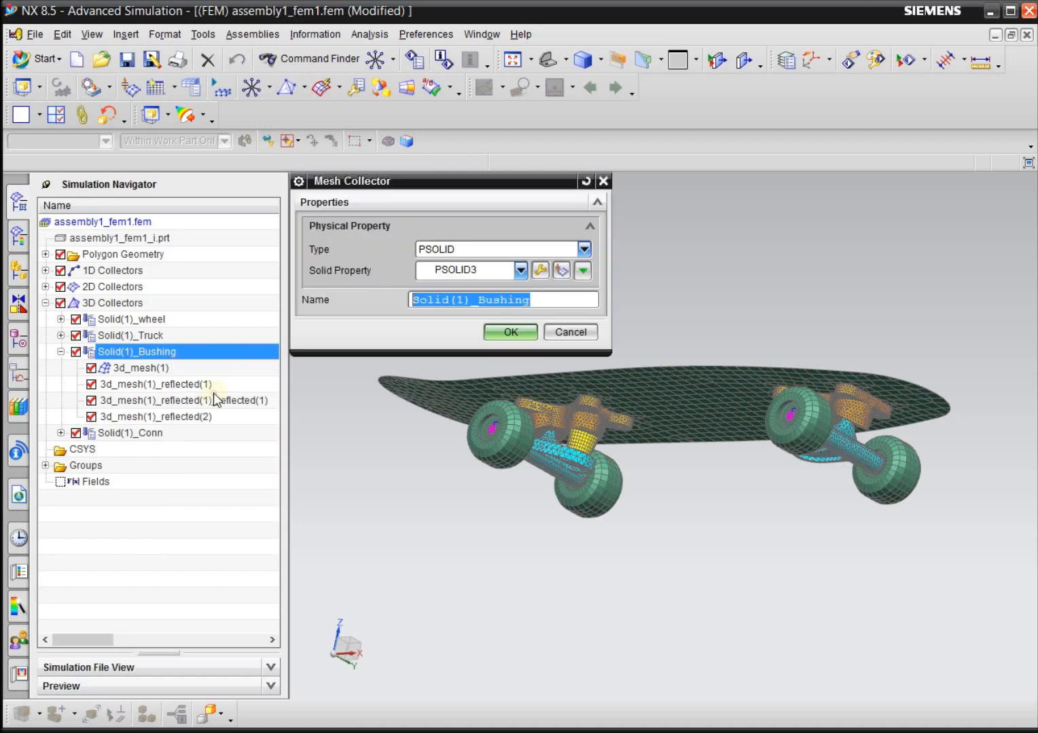
left_click(541, 271)
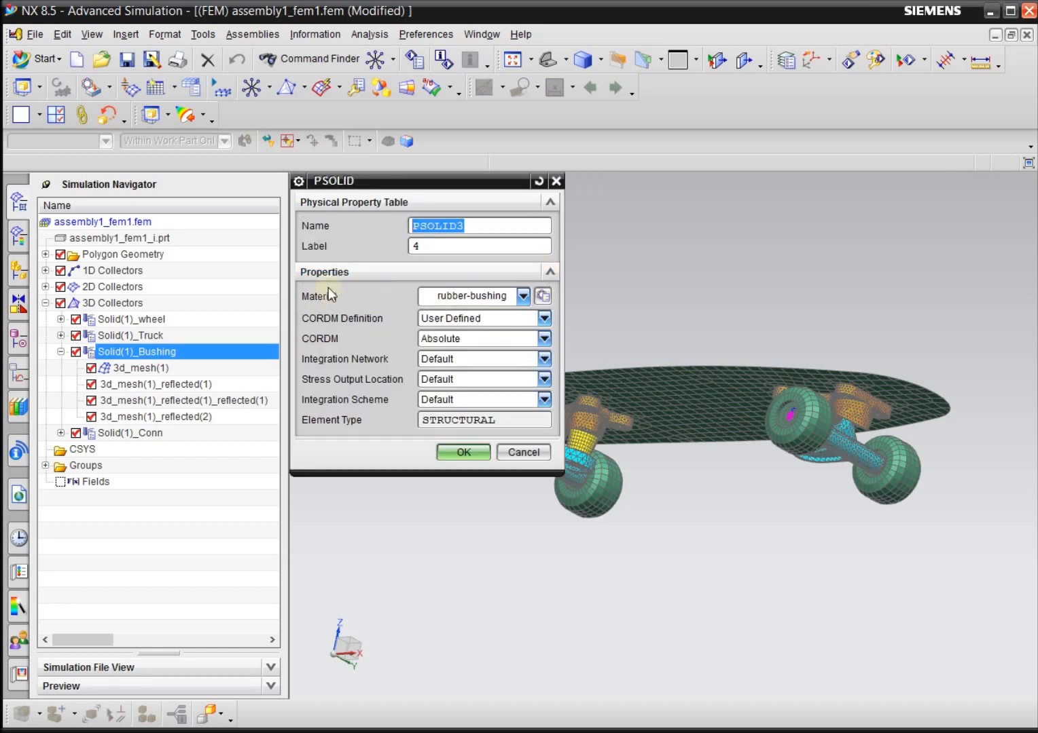
Look through the materials offered for PSOLID3 and open the full Material List.
left_click(502, 296)
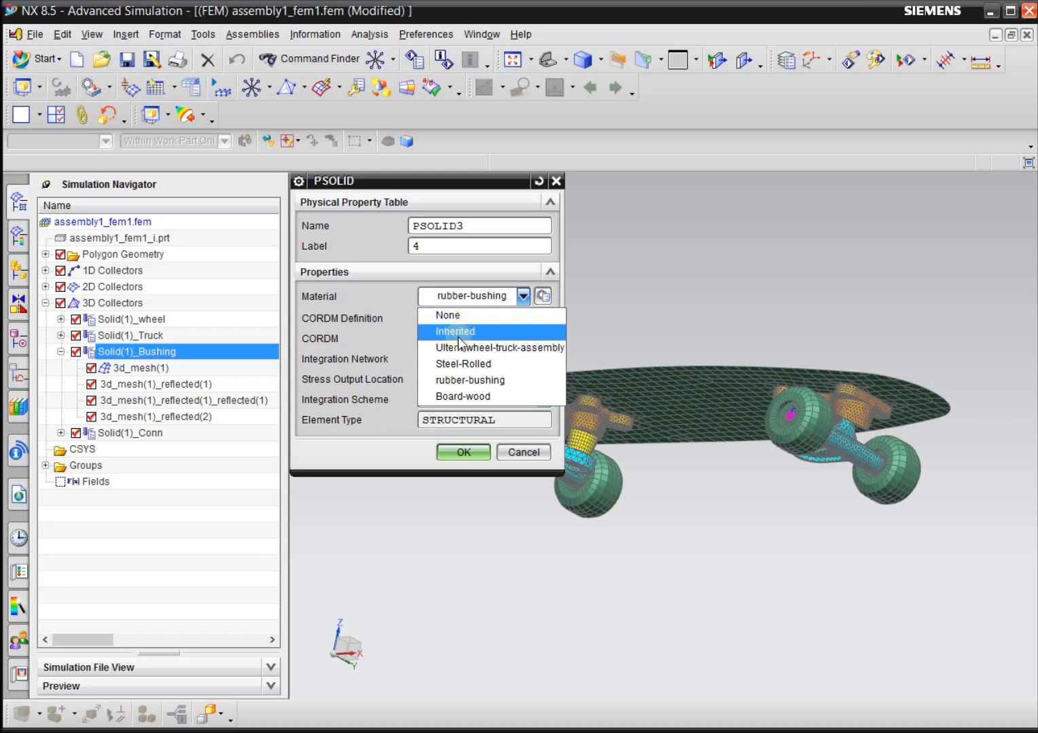
left_click(493, 297)
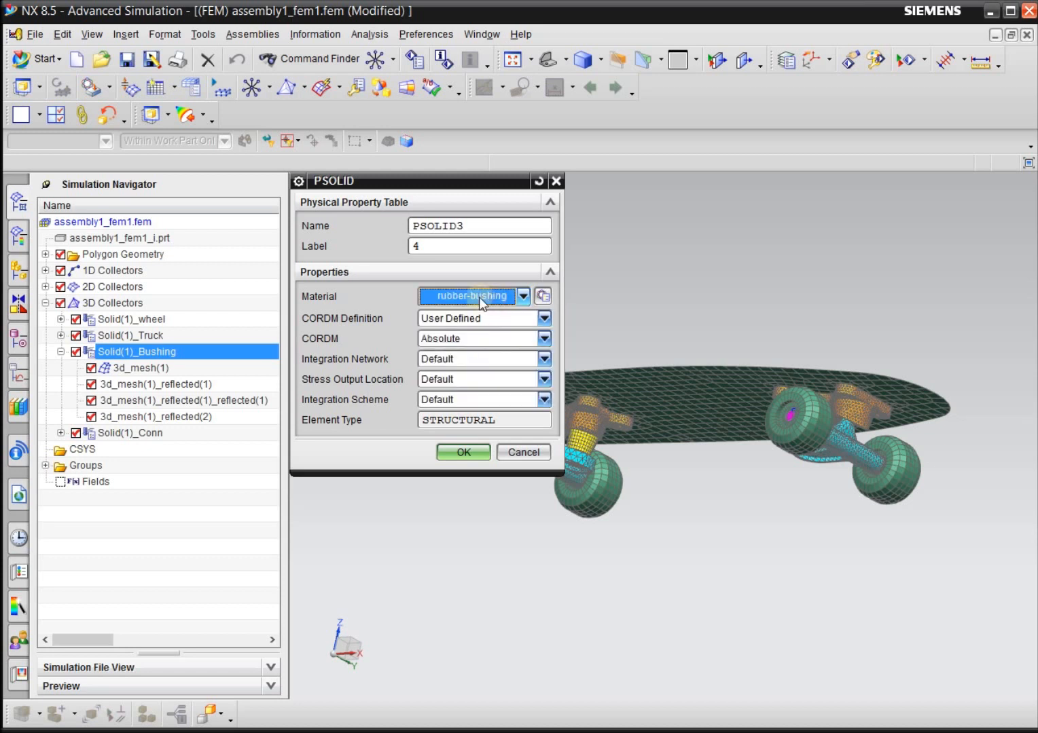
left_click(543, 297)
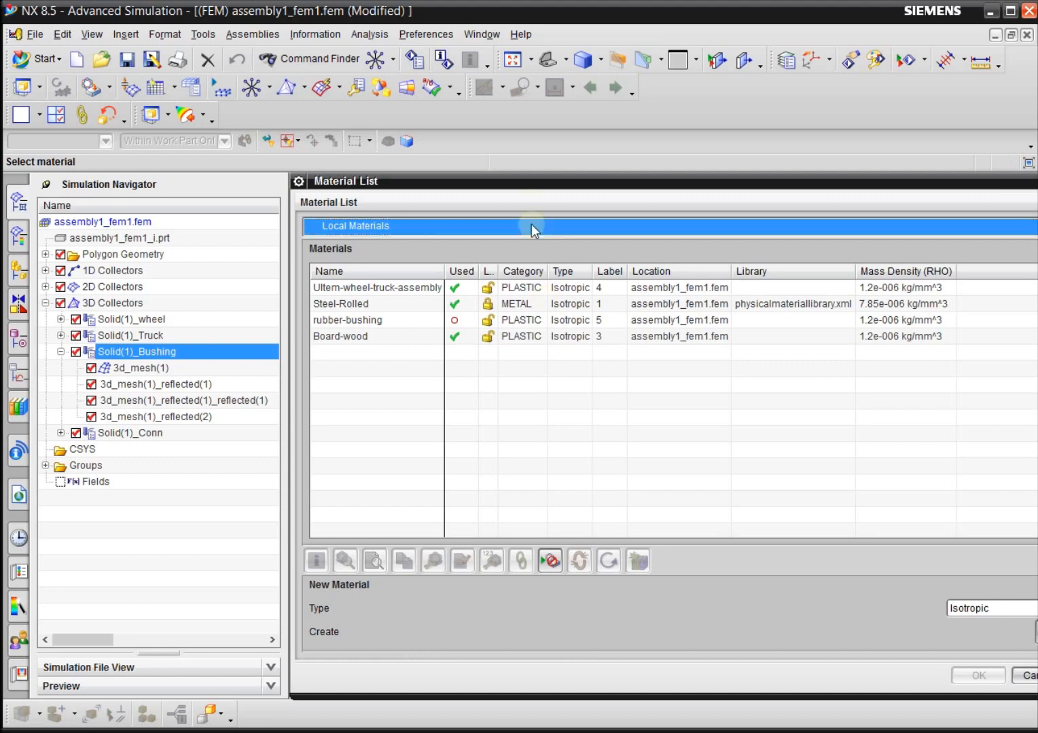
left_click_drag(546, 183, 487, 204)
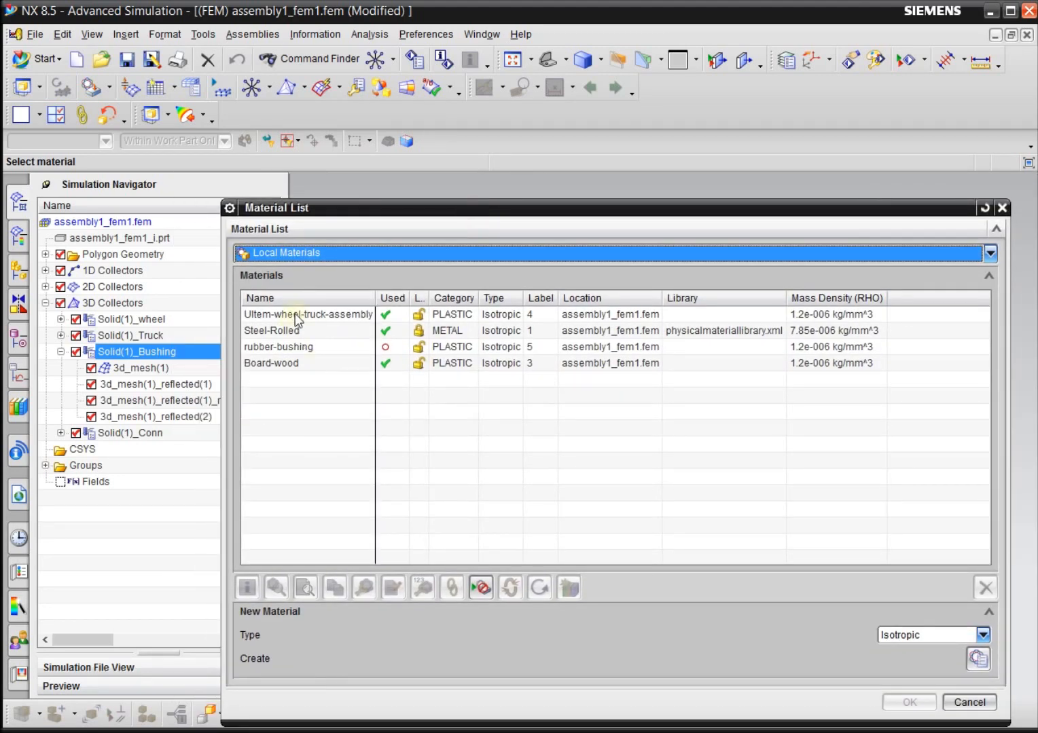
Delete all the local materials, from Ultem-wheel-truck-assembly through Board-wood.
left_click(299, 365)
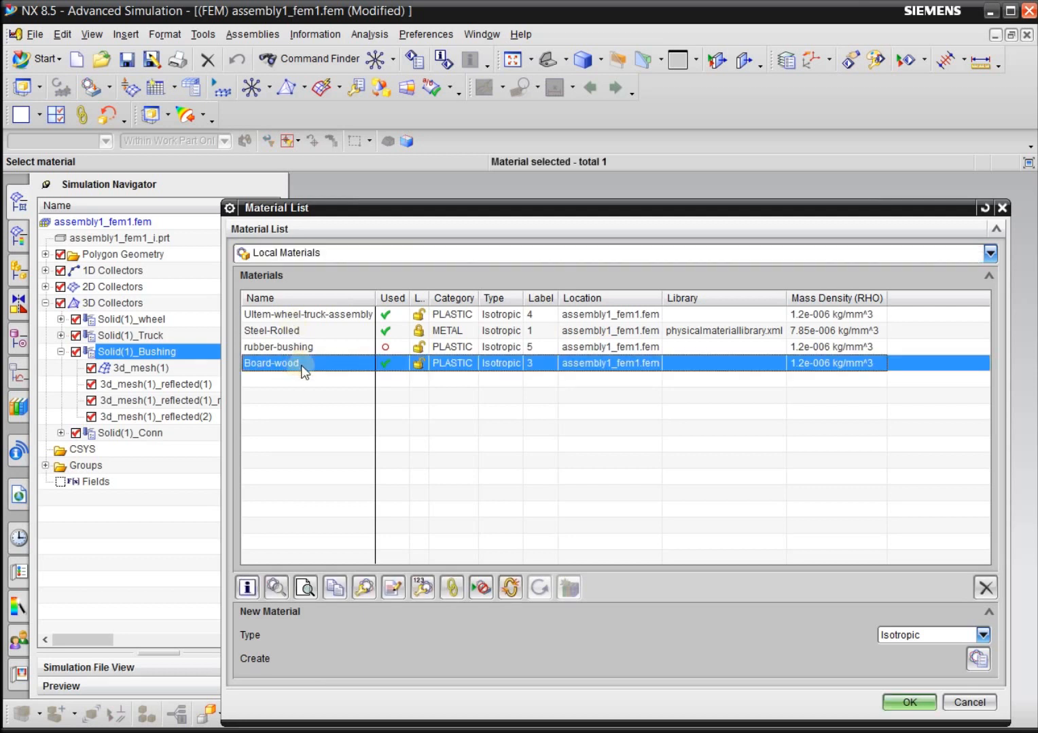
left_click(324, 315, "shift")
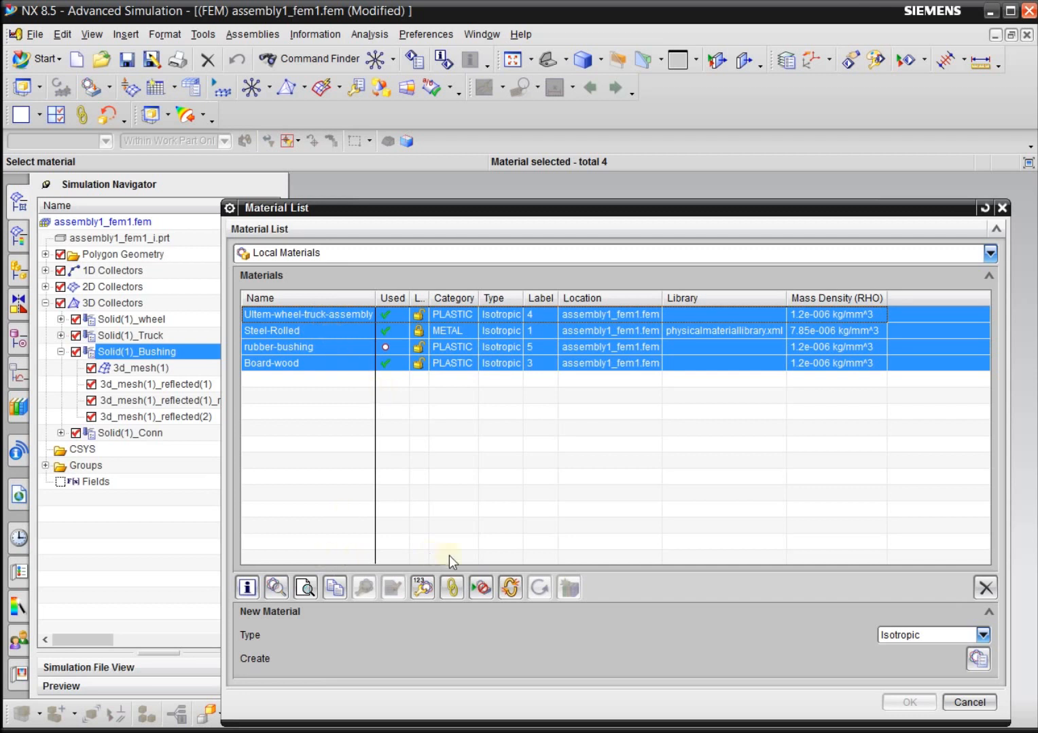
right_click(443, 371)
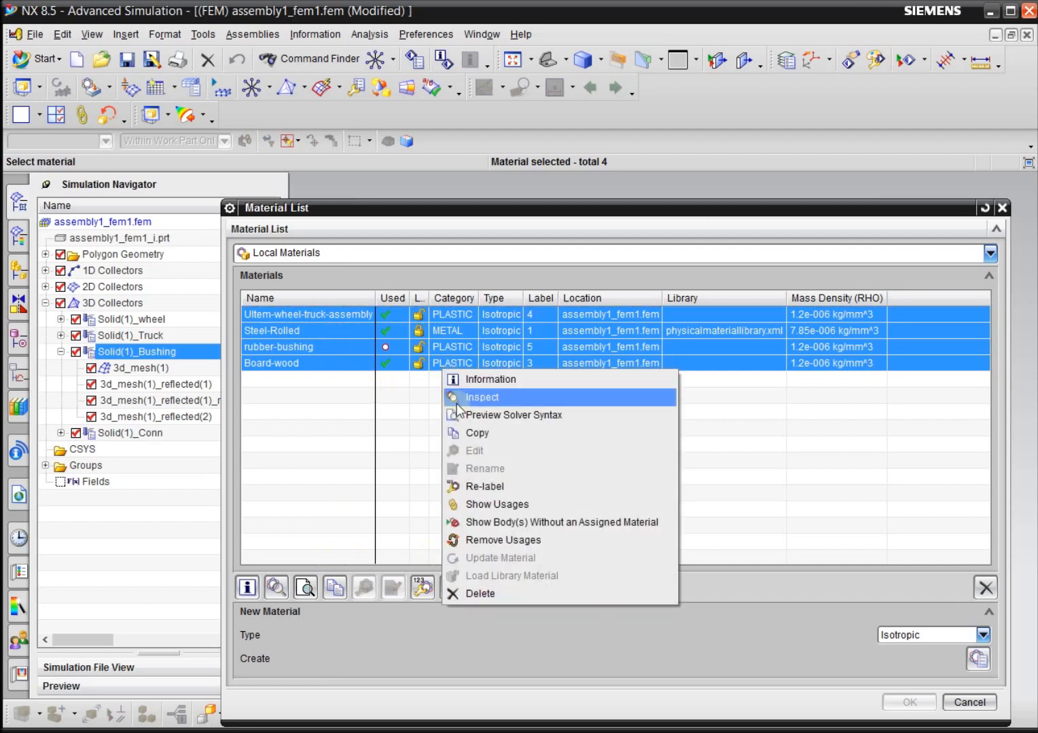
left_click(468, 594)
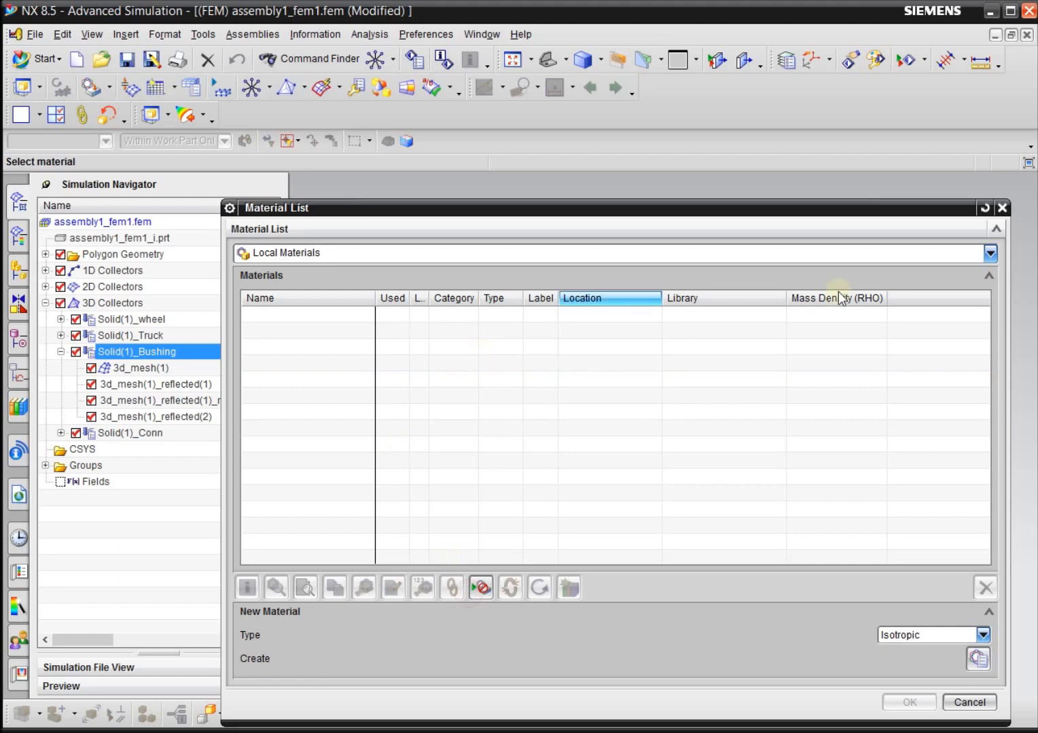
Switch the Material List from Local Materials to Library Materials.
left_click(989, 254)
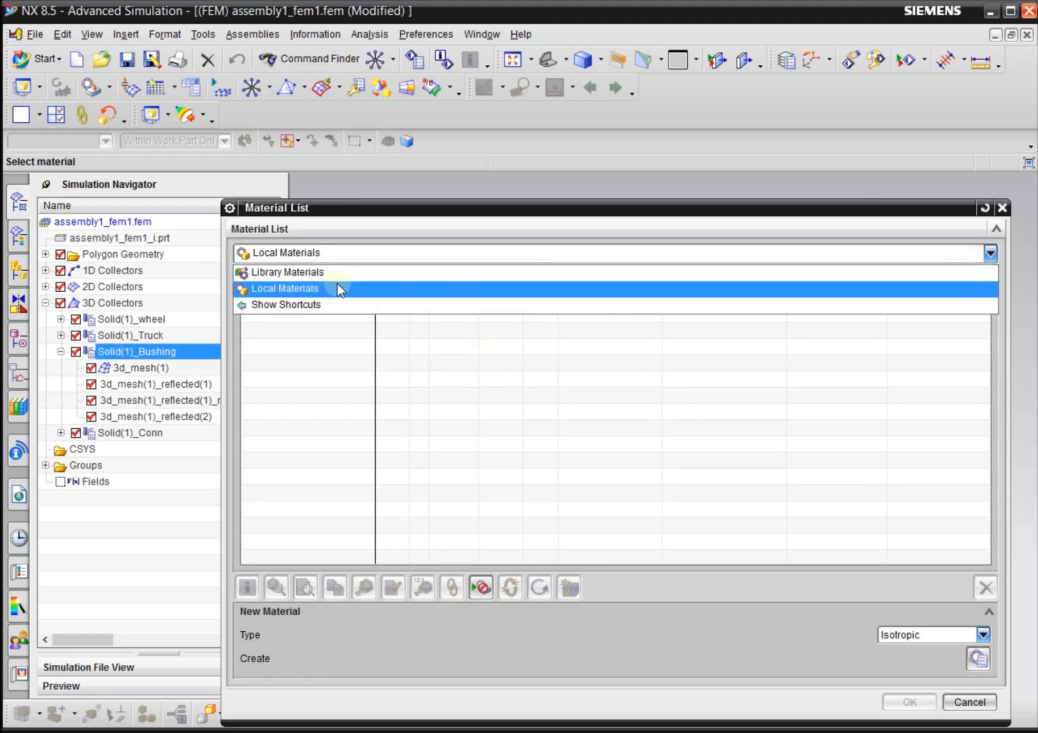
left_click(326, 272)
left_click_drag(333, 209, 324, 182)
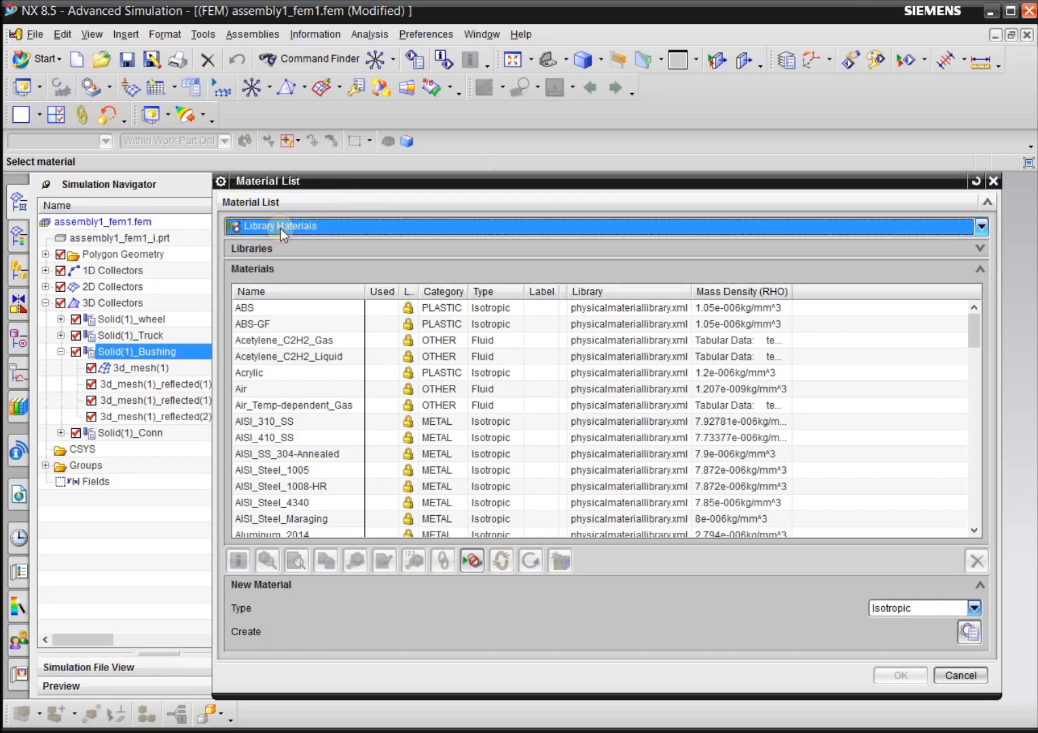
Copy the Polyethylene library material and name the copy Rubber-Bush.
left_click_drag(976, 333, 975, 474)
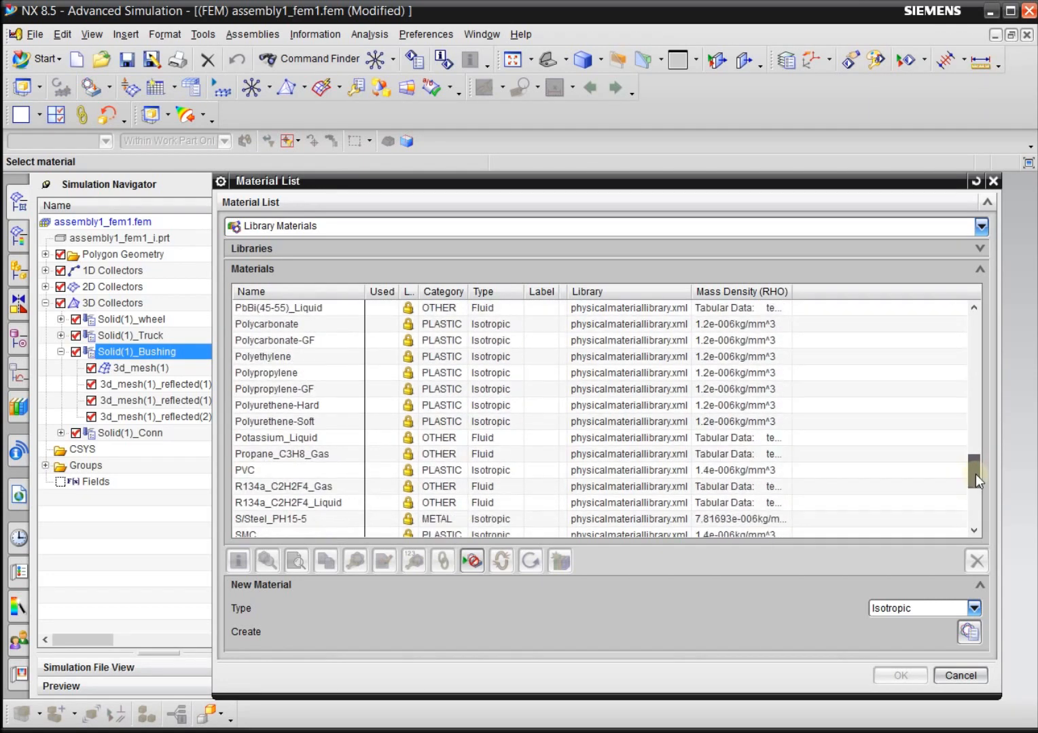
left_click(324, 358)
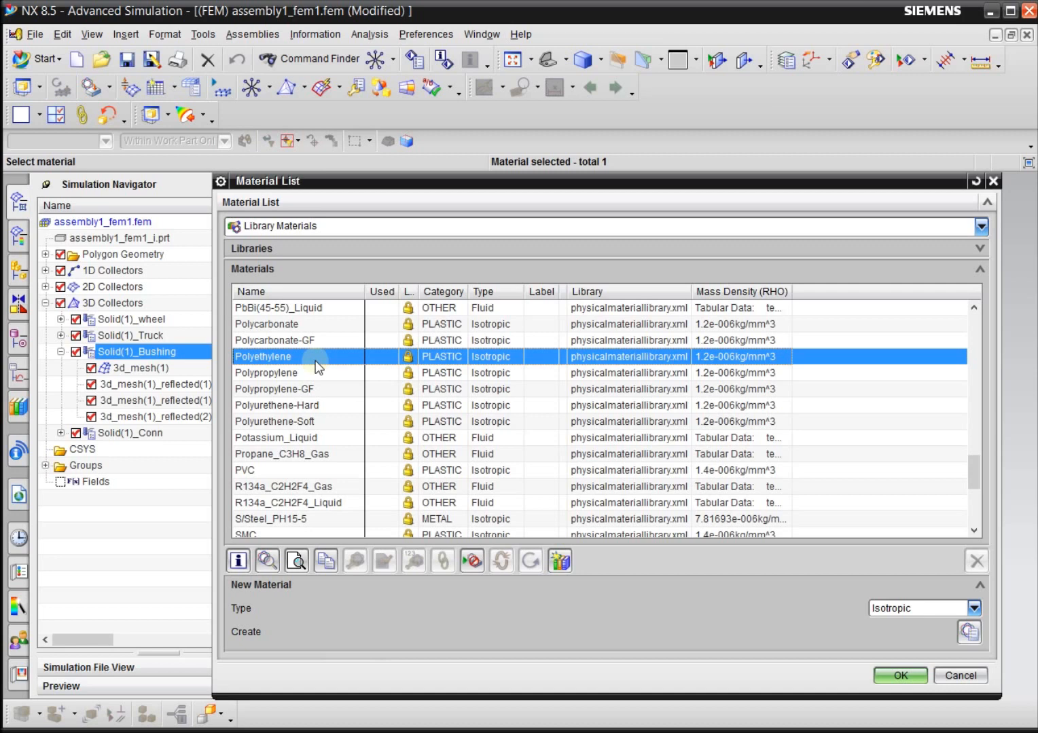
left_click(327, 562)
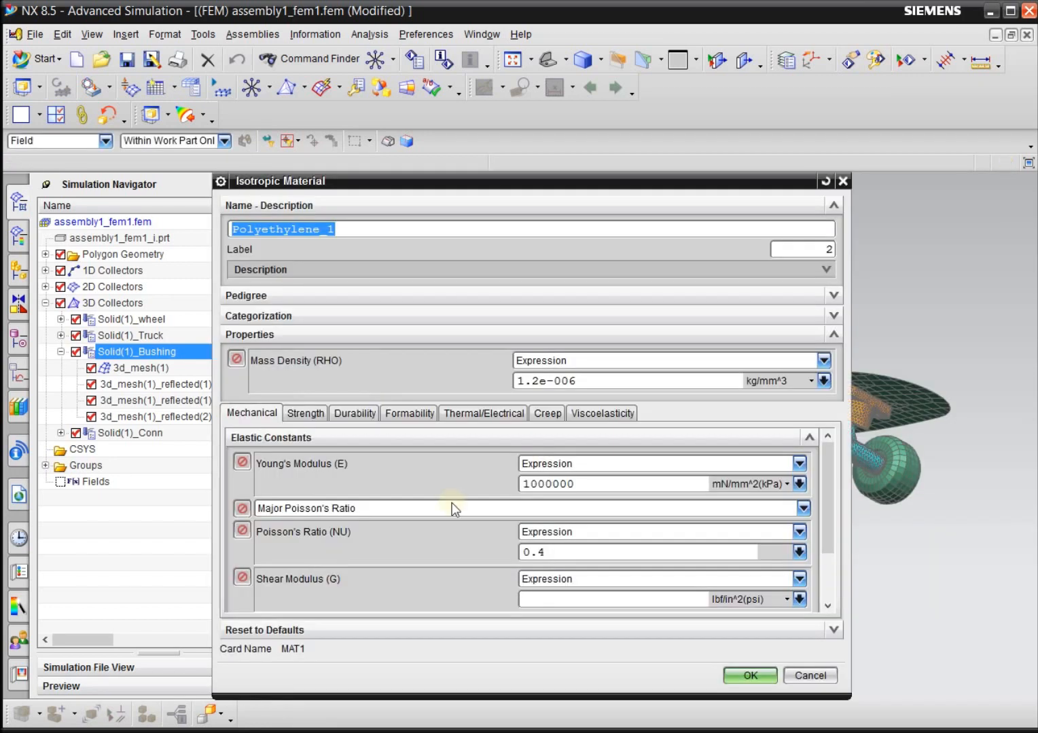
left_click(389, 230)
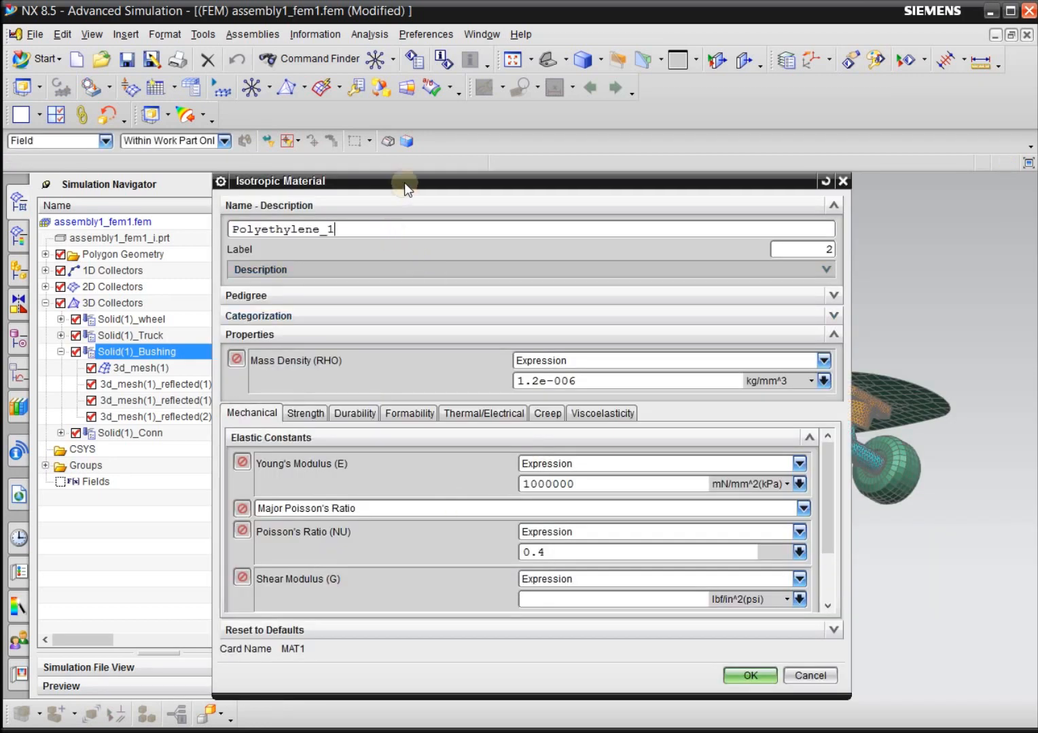
left_click_drag(404, 188, 409, 186)
left_click_drag(374, 229, 207, 233)
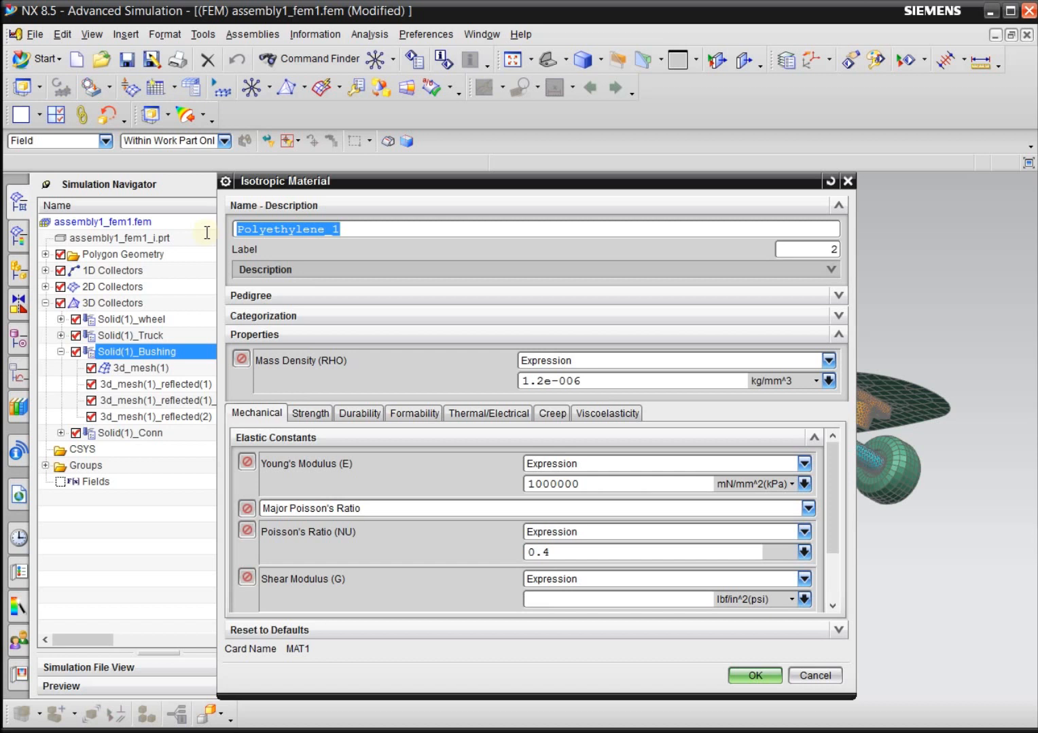
type("Rubb")
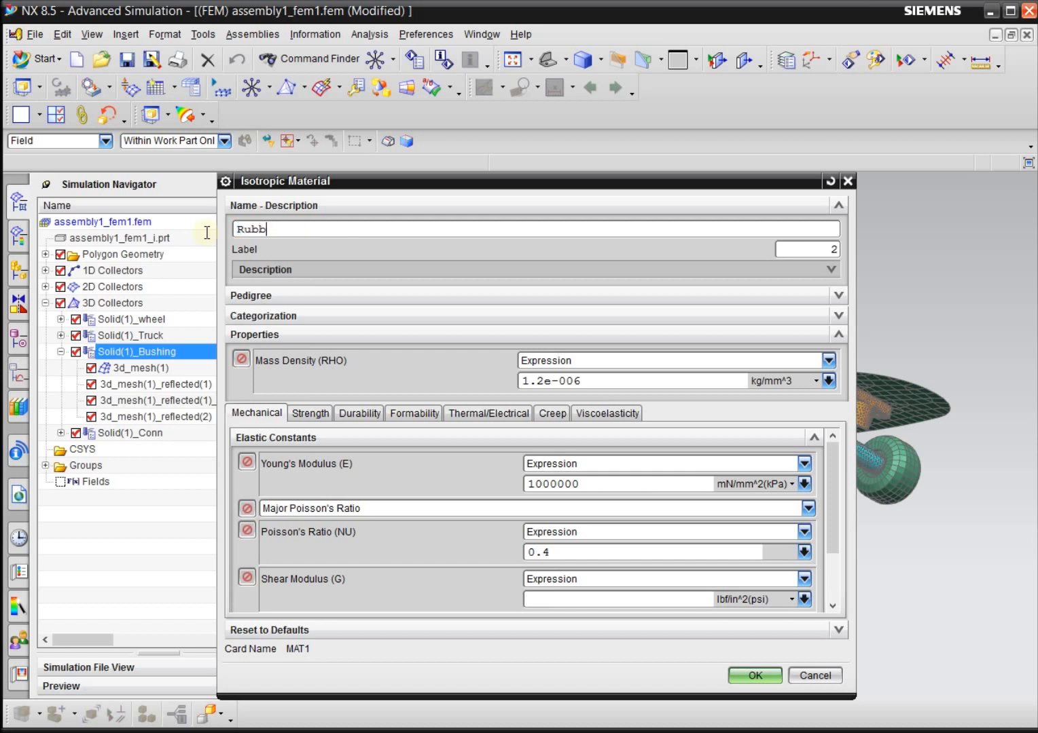
type("er-Bush")
Set the Young's Modulus of Rubber-Bush to 1.45E5 lbf/in^2(psi).
left_click_drag(599, 483, 493, 475)
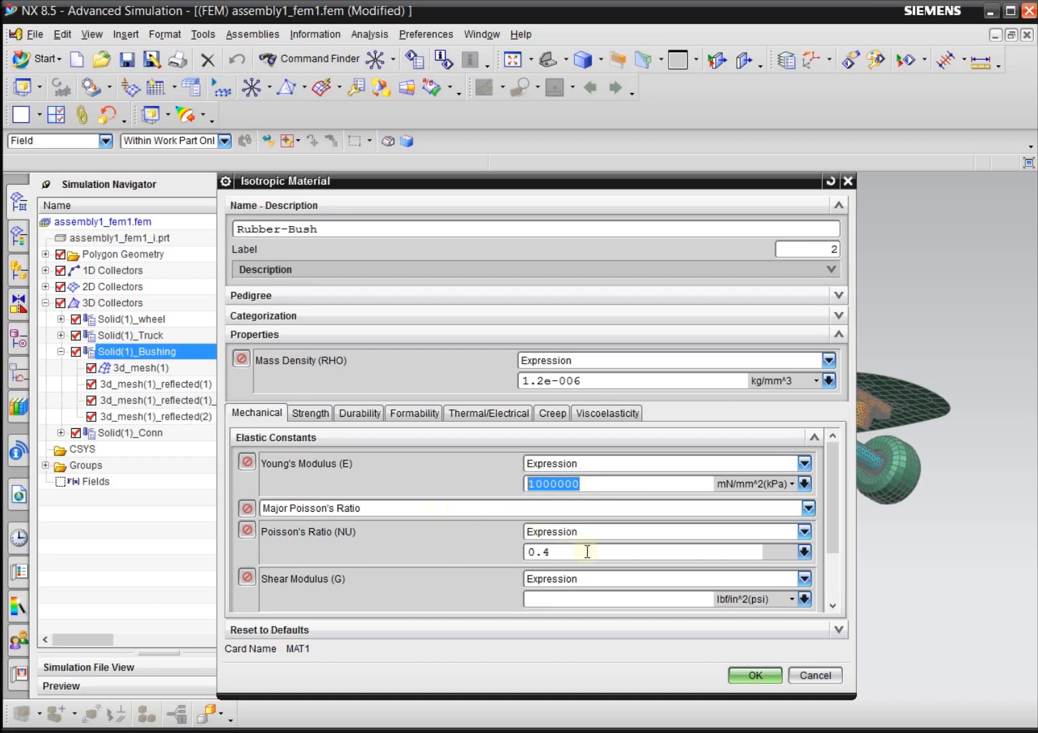
left_click_drag(581, 483, 491, 470)
type("1")
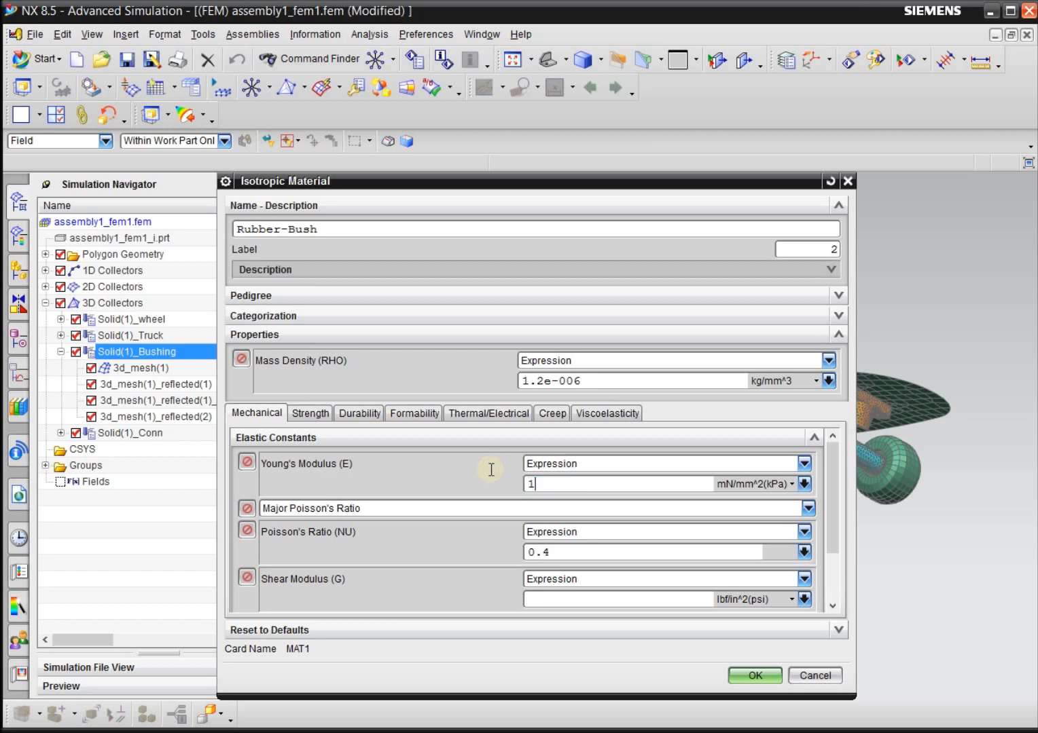
type(".45E5")
left_click(804, 484)
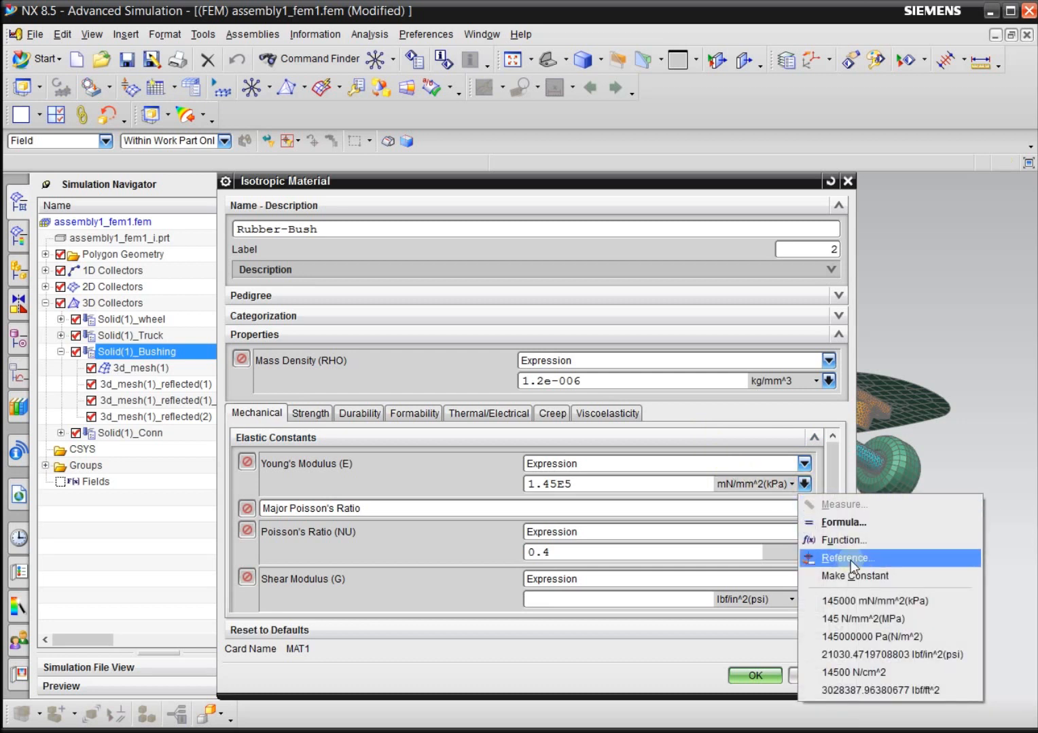
left_click(934, 655)
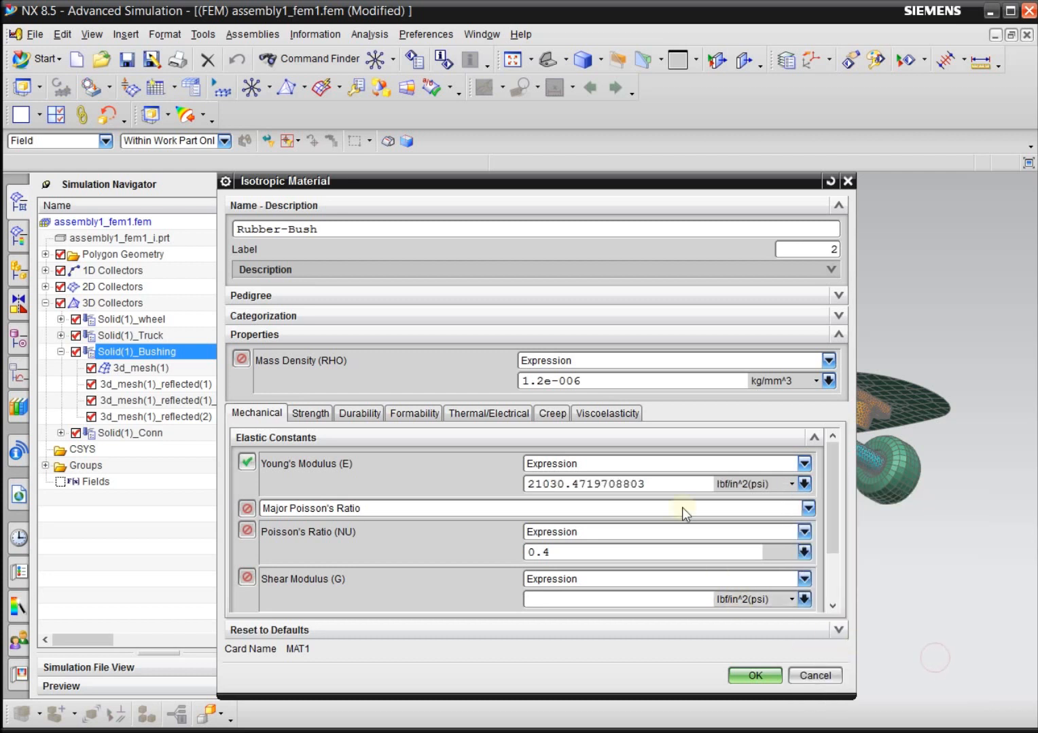
left_click_drag(648, 484, 477, 495)
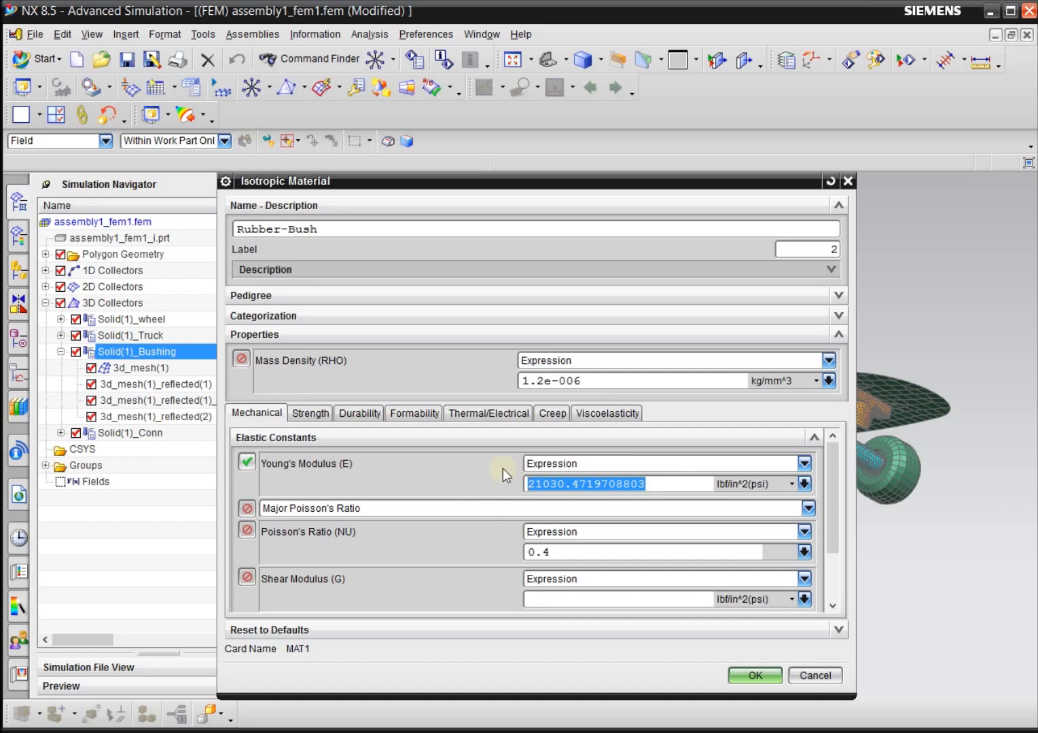
type("1.4")
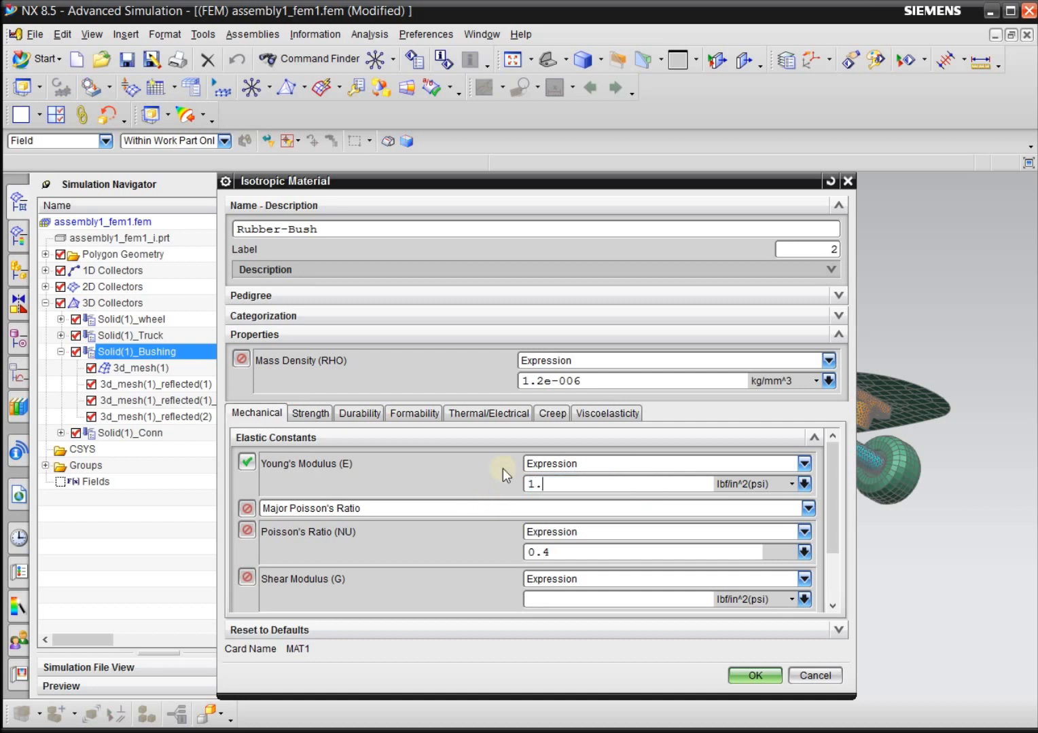
type("5E5")
Set the Poisson's Ratio of Rubber-Bush to 0.45 and save the material.
left_click_drag(570, 551, 543, 552)
type("45")
left_click(740, 674)
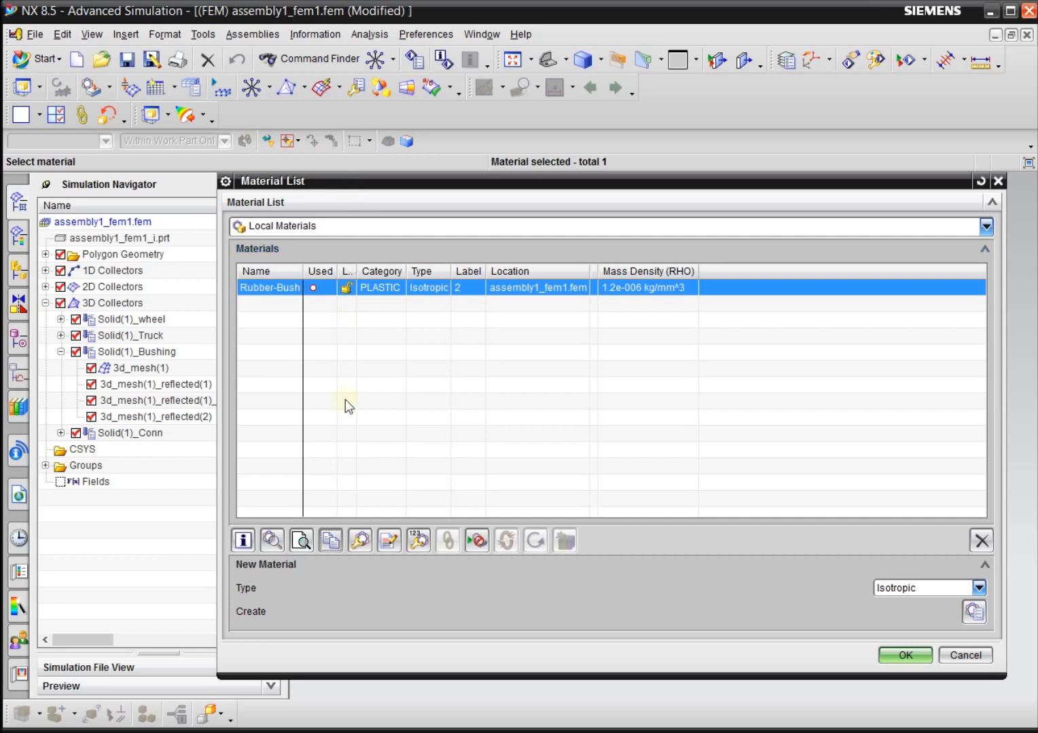
Copy the Rubber-Bush local material and name the copy Ultem-Wheel-Truck-Assemble.
left_click(332, 541)
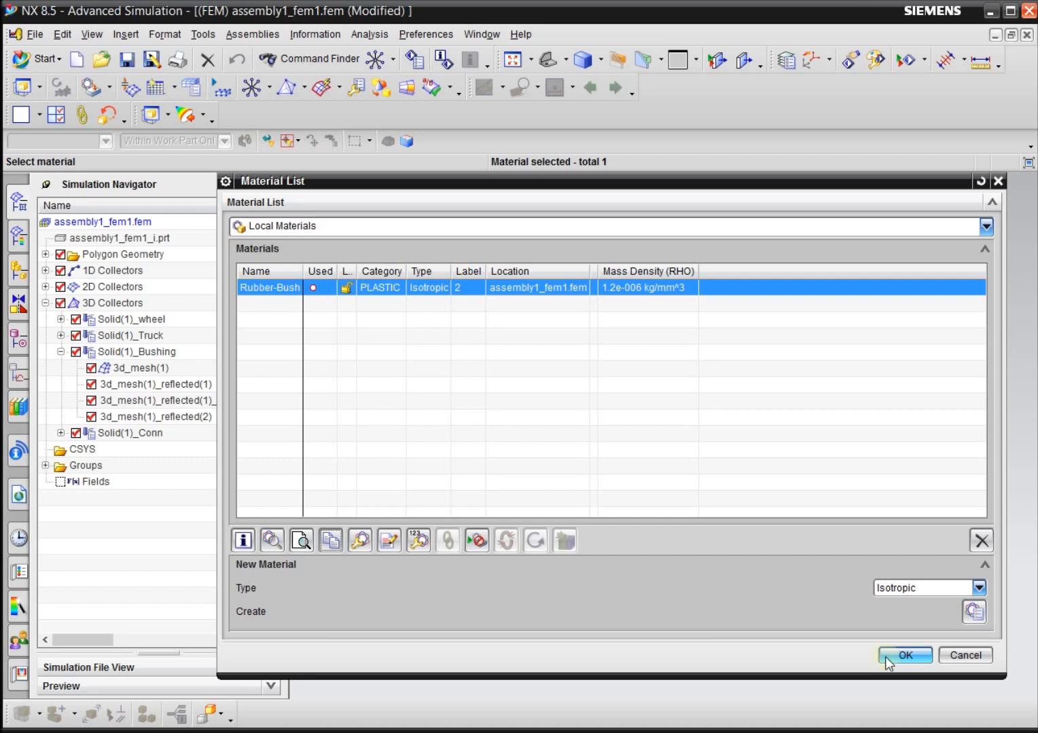
left_click(332, 543)
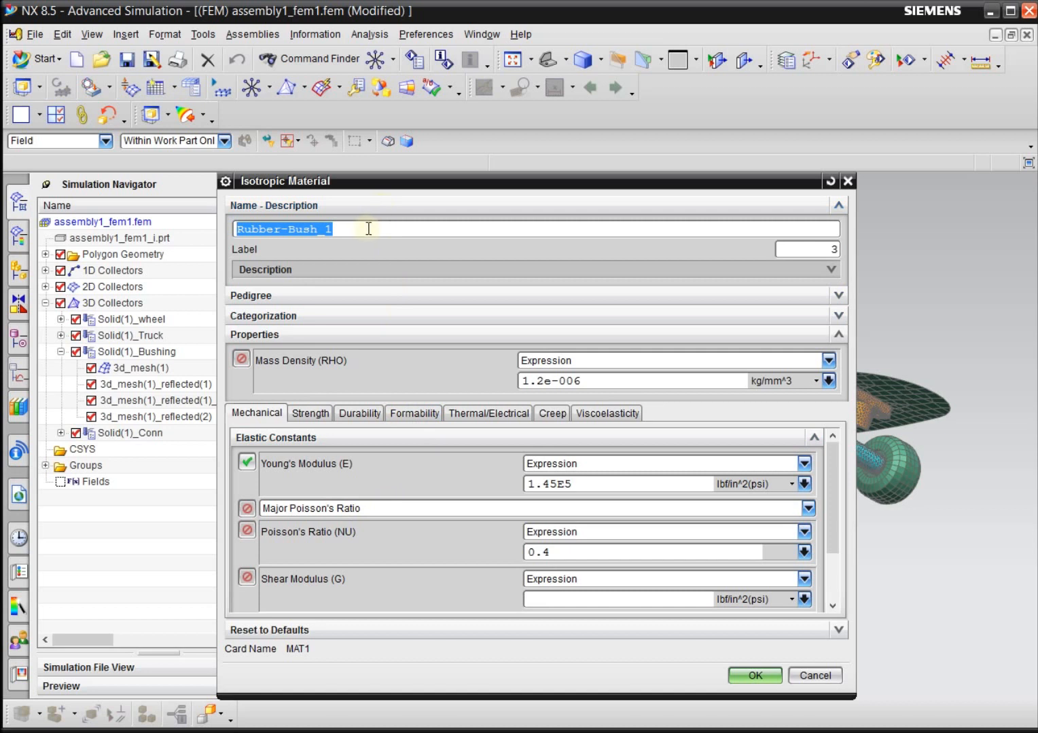
left_click_drag(369, 229, 228, 222)
type("Ult")
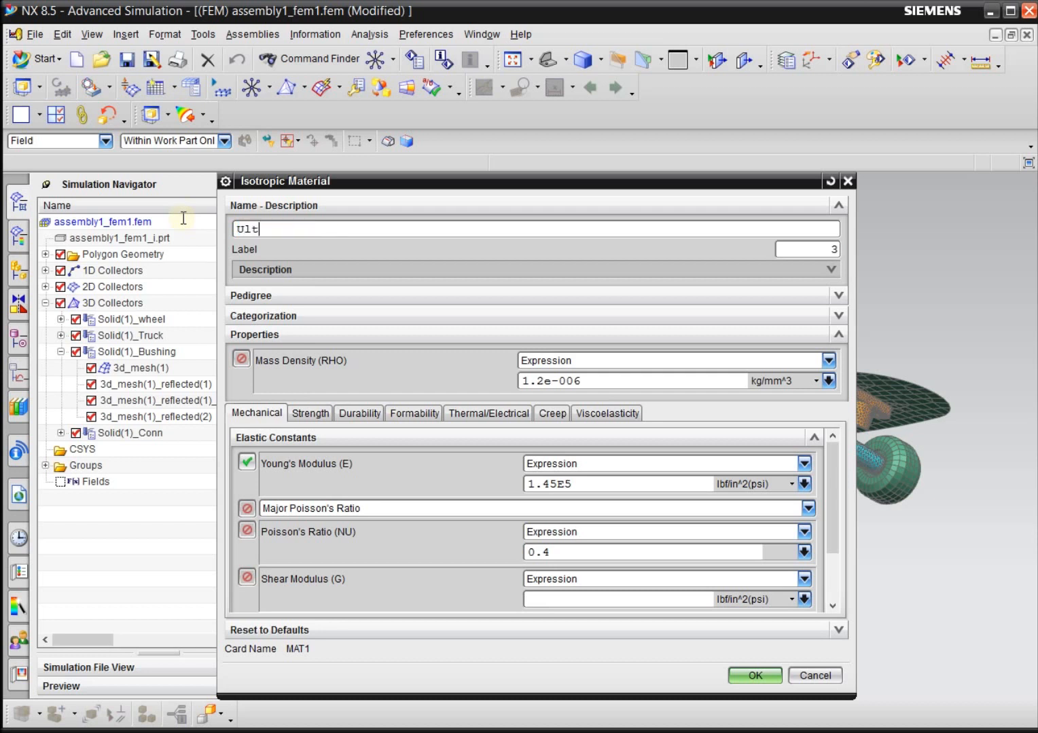
type("em-Wheel-Truc")
key("BackSpace")
key("BackSpace")
type("uck")
key("BackSpace")
type("-Assemble")
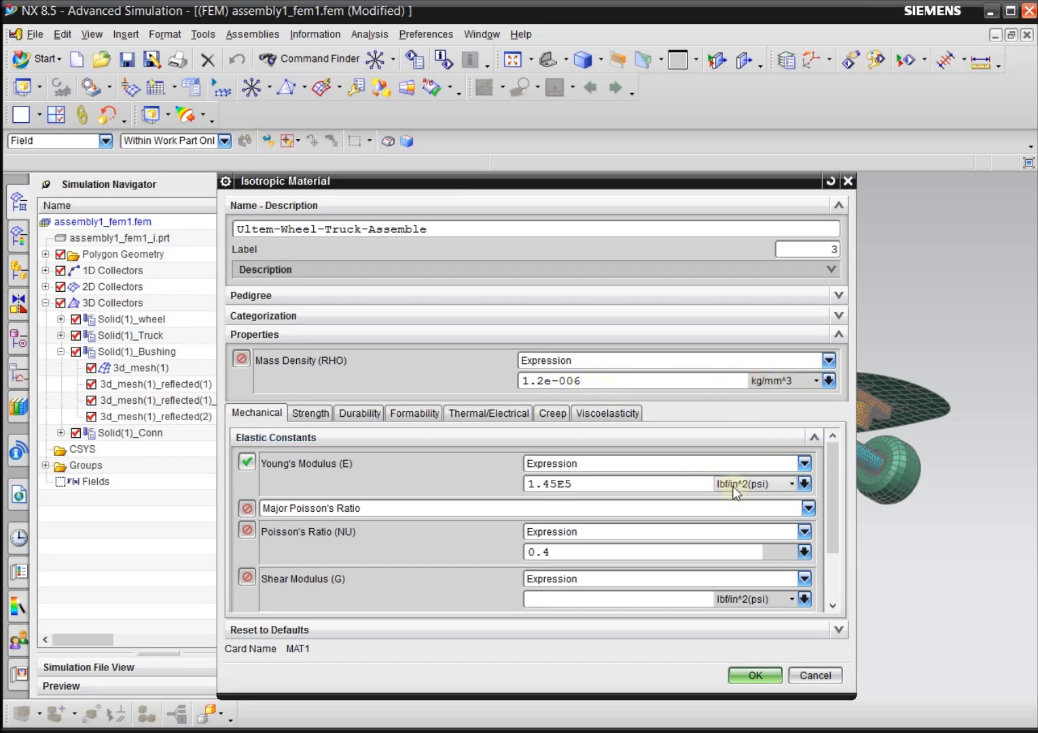
Set the Young's Modulus of Ultem-Wheel-Truck-Assemble to 4.0E6 psi and its Poisson's Ratio to 0.3, and save the material.
left_click_drag(625, 492, 527, 485)
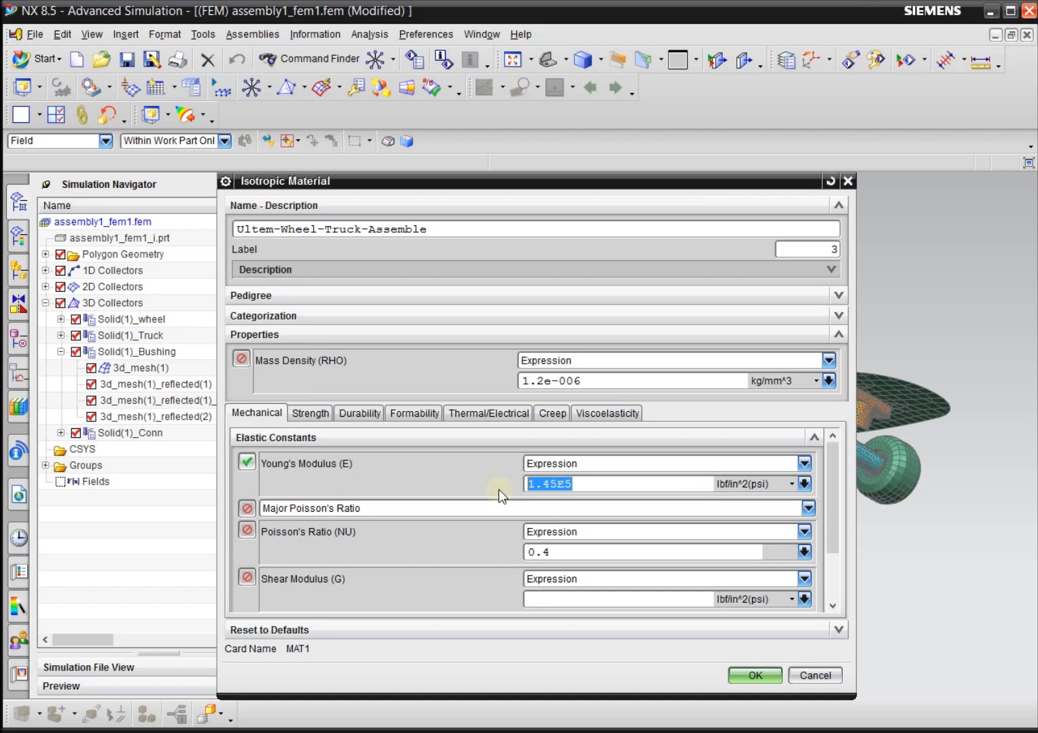
type("4.0E6")
double_click(544, 552)
type("3")
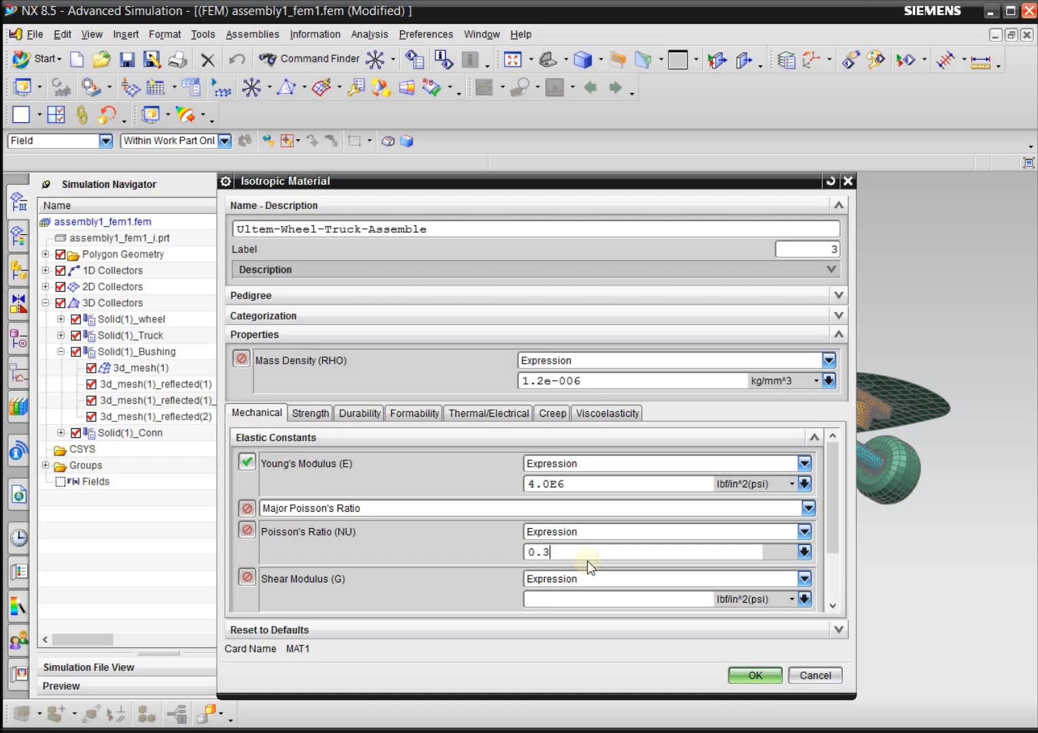
left_click(745, 677)
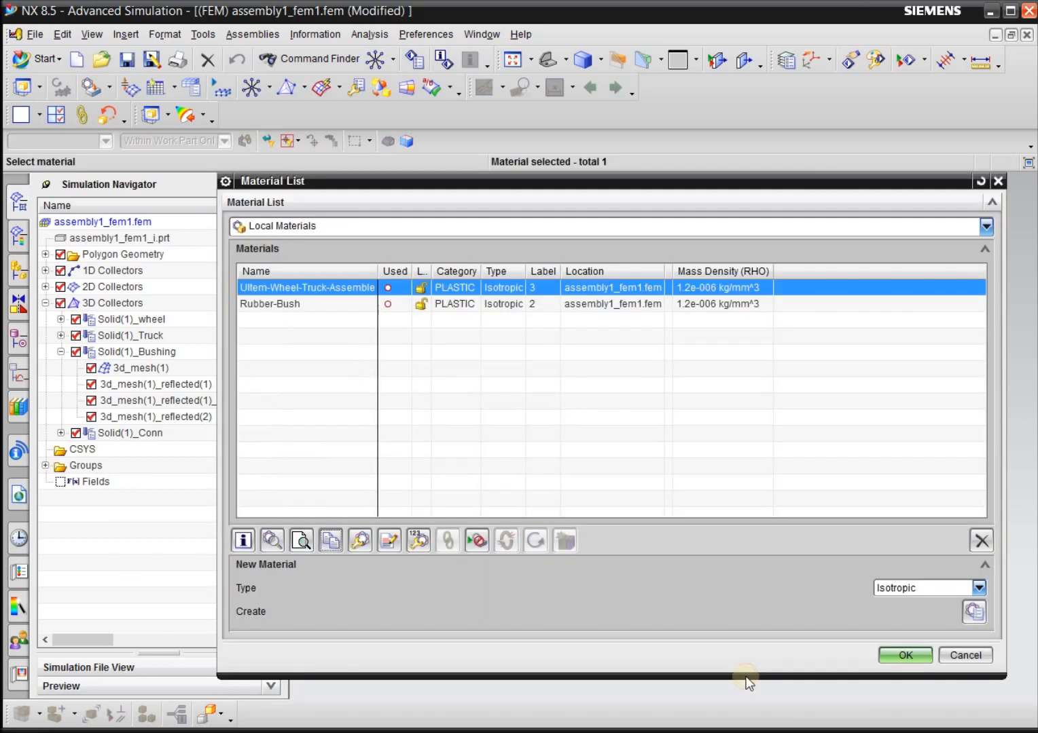
Copy the Ultem-Wheel-Truck-Assemble local material and name the copy Wood-Board.
left_click(348, 303)
left_click(351, 292)
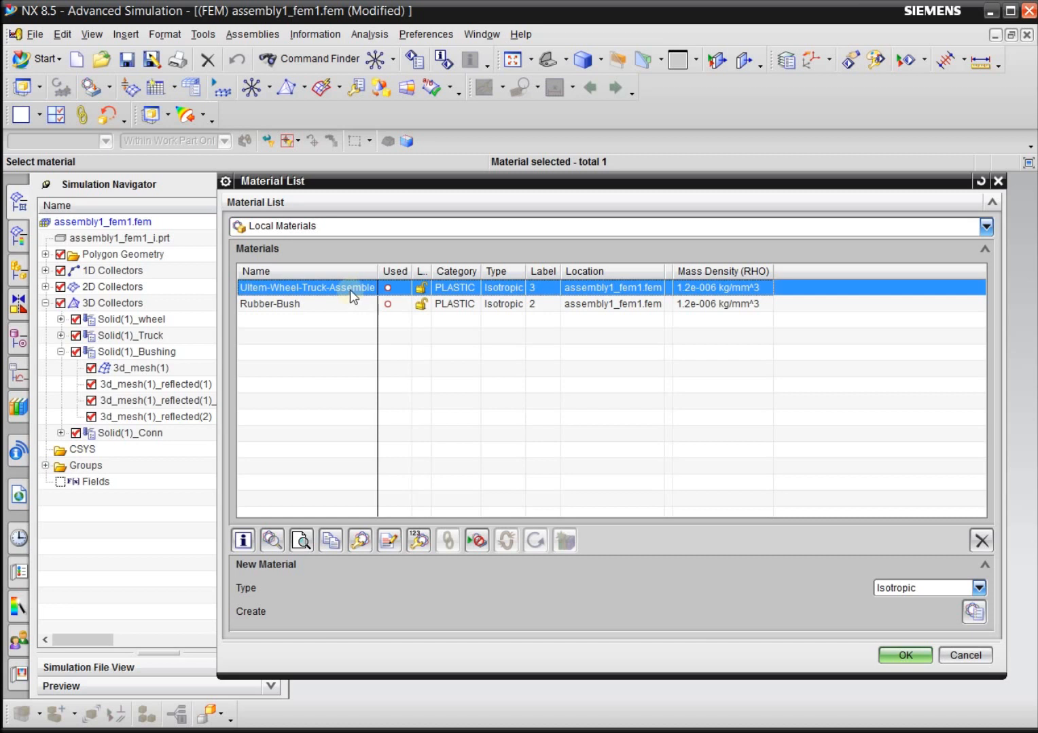
left_click(348, 304)
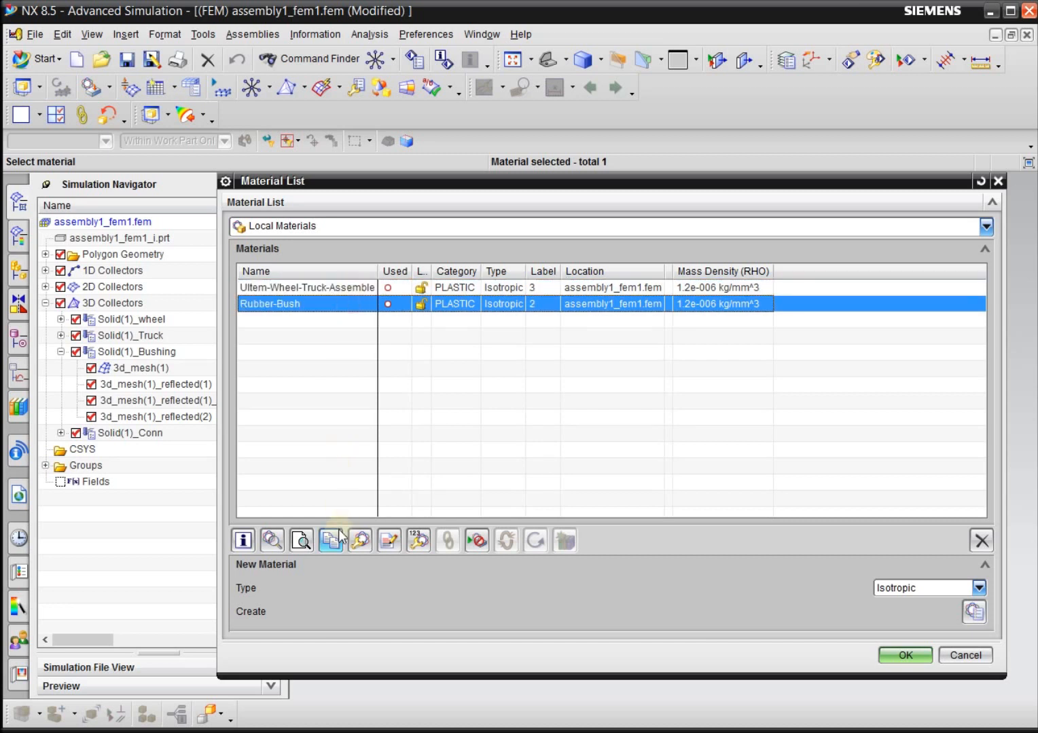
left_click(364, 288)
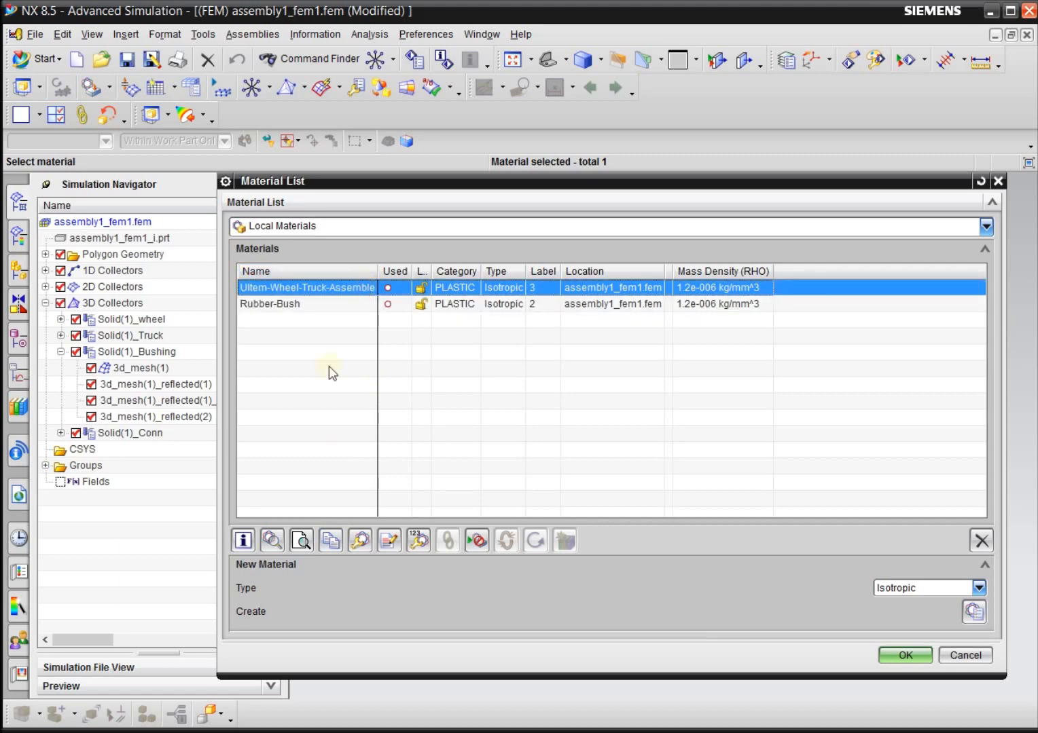
left_click(330, 545)
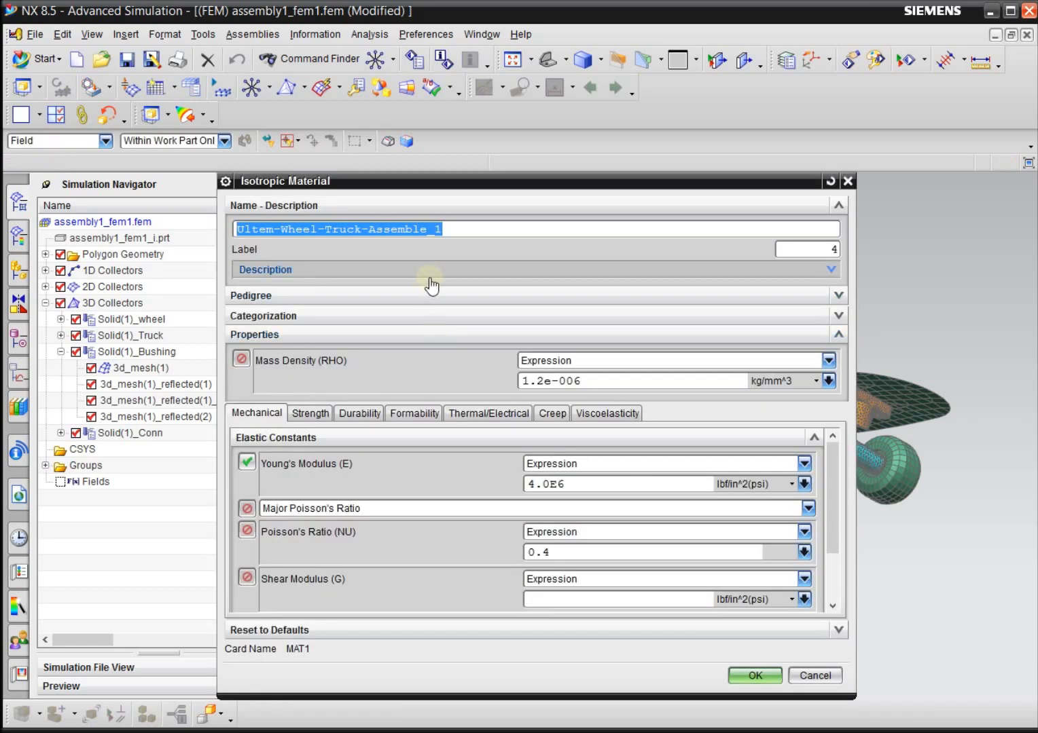
type("W")
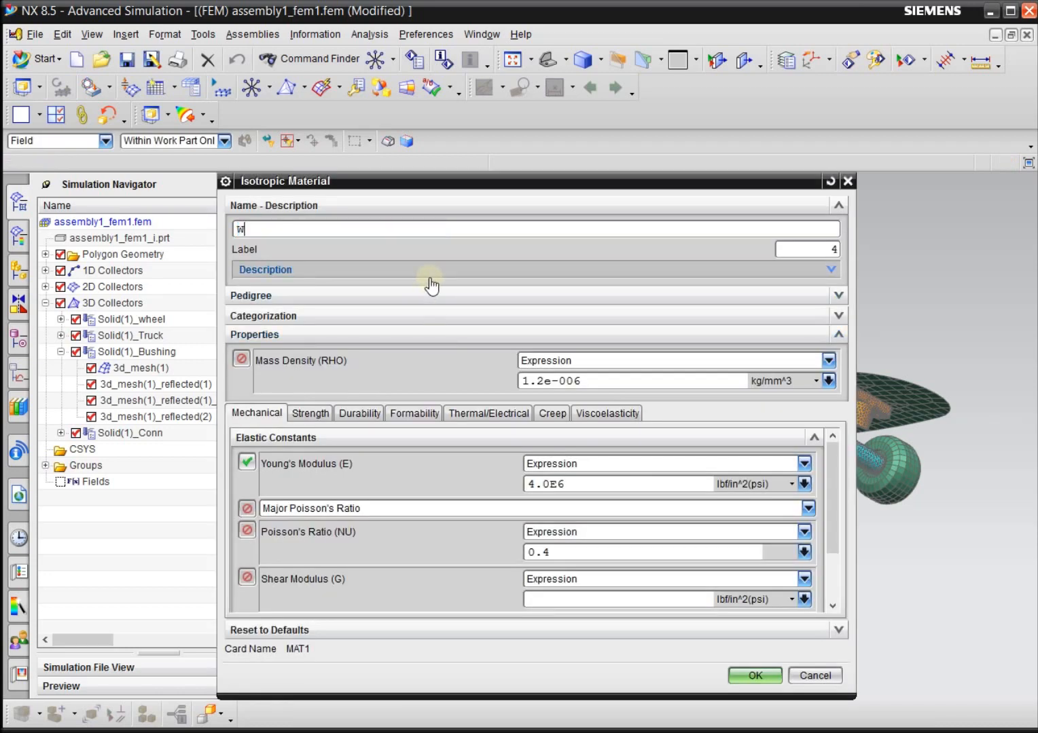
type("ood-Board")
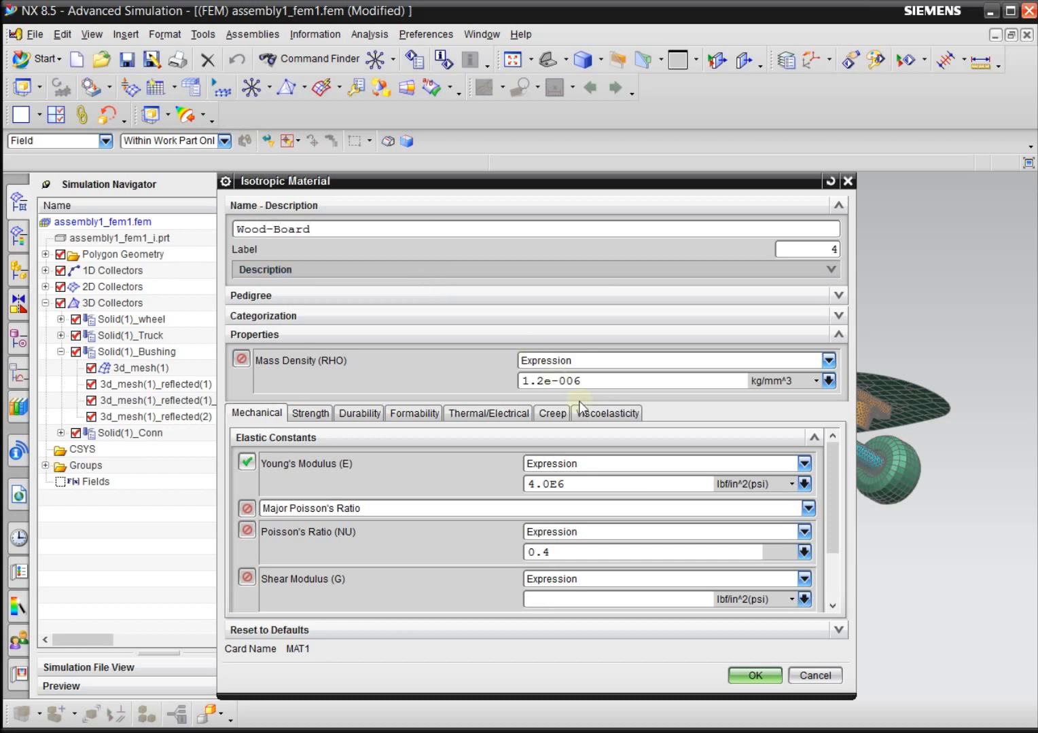
Set the Young's Modulus of Wood-Board to 1.5E6 psi and its Poisson's Ratio to 0.3, and save the material.
left_click_drag(587, 484, 529, 496)
type("1.5E6")
left_click(560, 554)
left_click_drag(561, 555, 545, 553)
type("3")
left_click(752, 680)
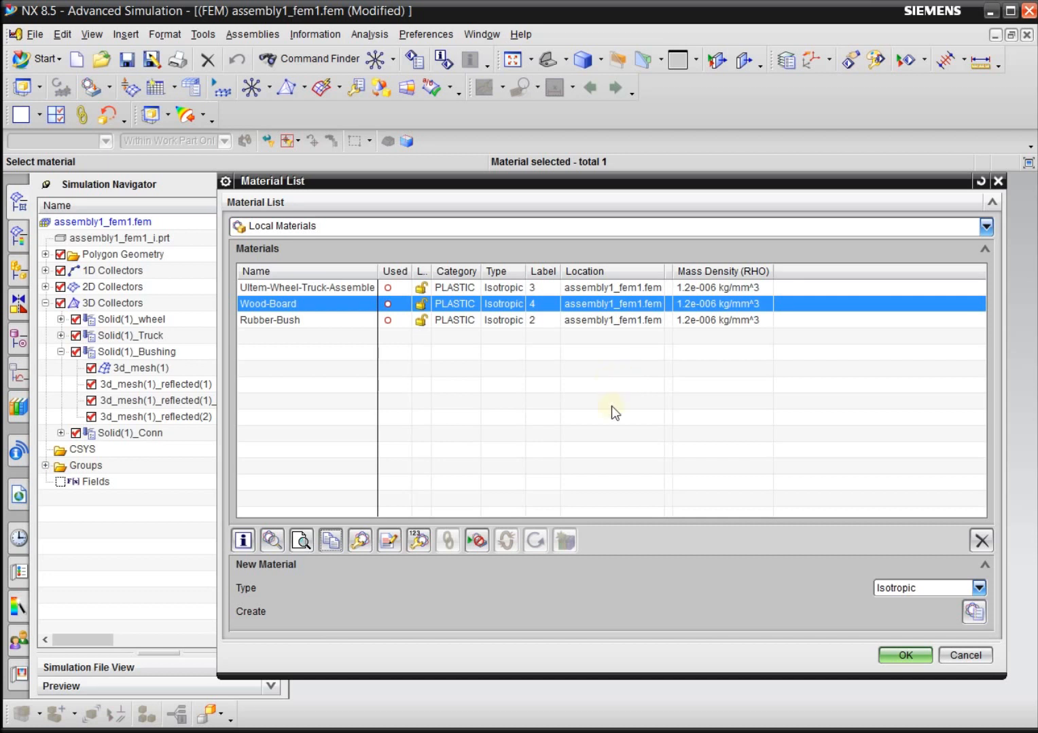
Assign Rubber-Bush as the material of PSOLID3 and apply the property to the Solid(1)_Bushing mesh collector.
left_click(903, 656)
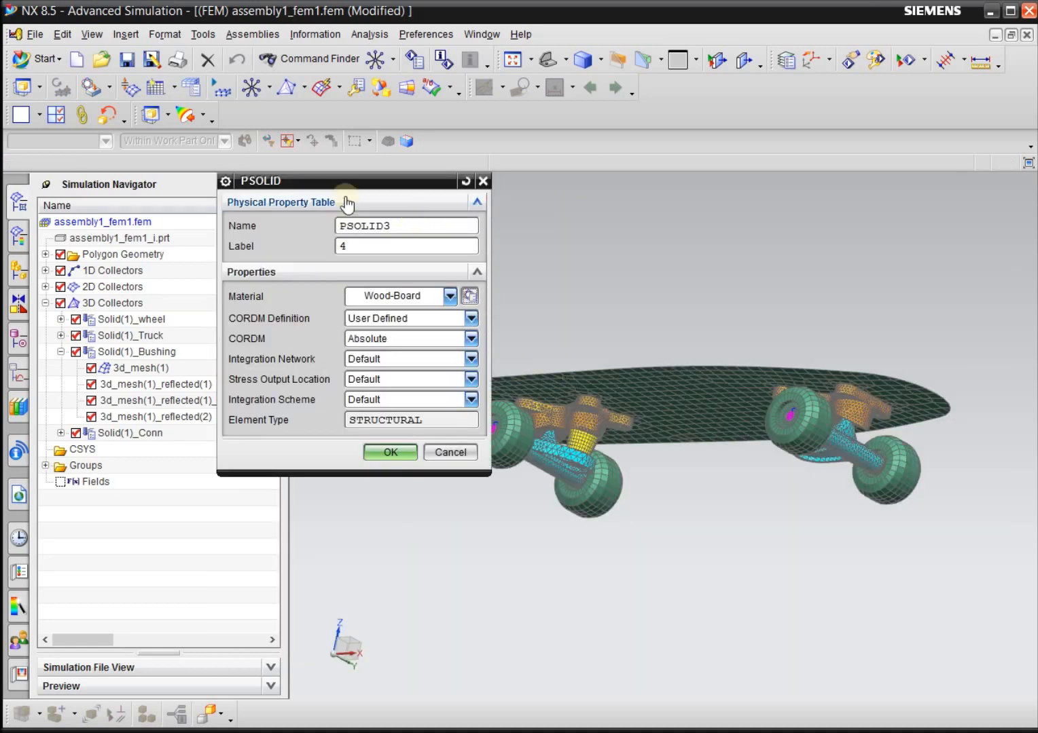
left_click_drag(356, 174, 425, 170)
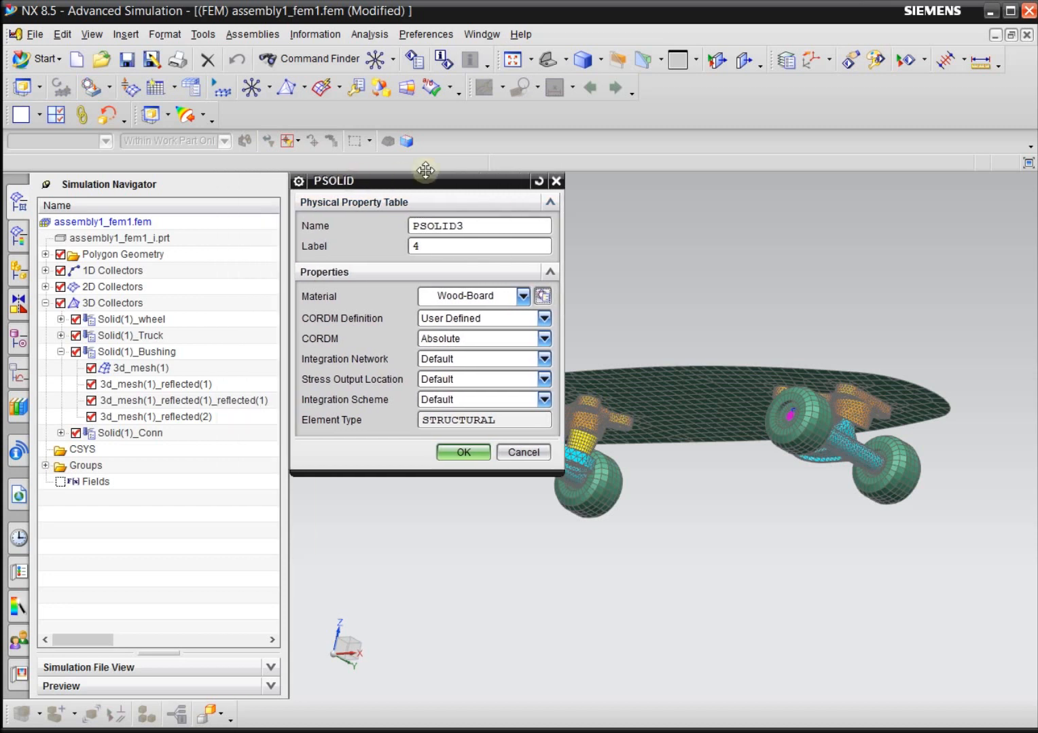
left_click(434, 298)
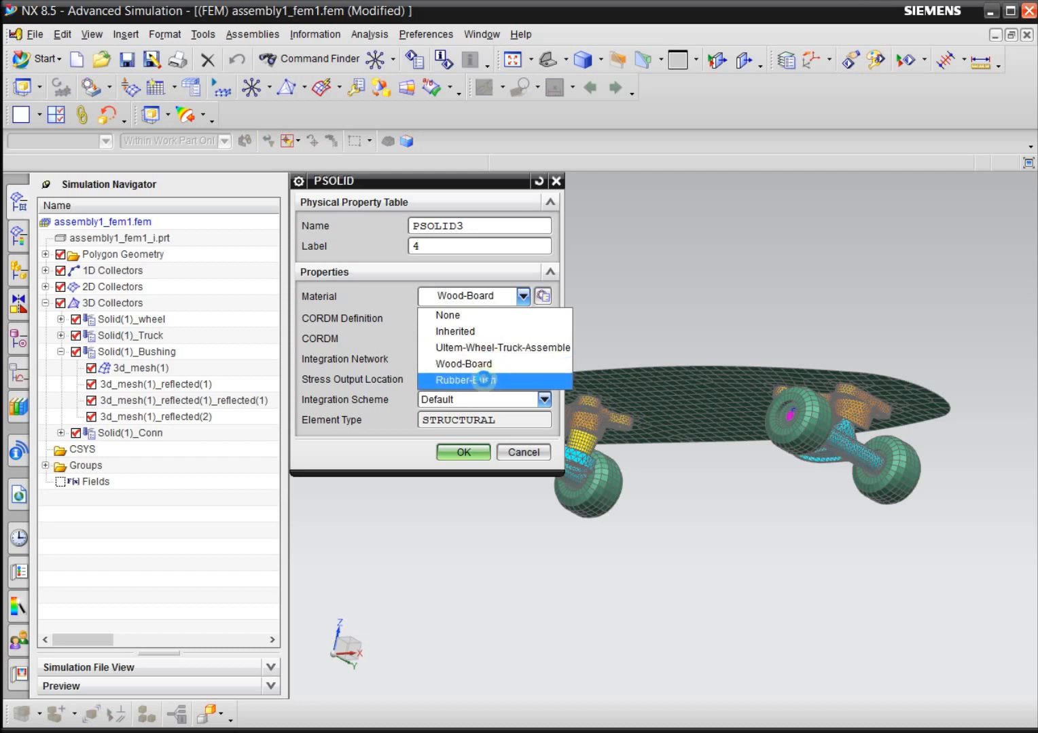
left_click(483, 381)
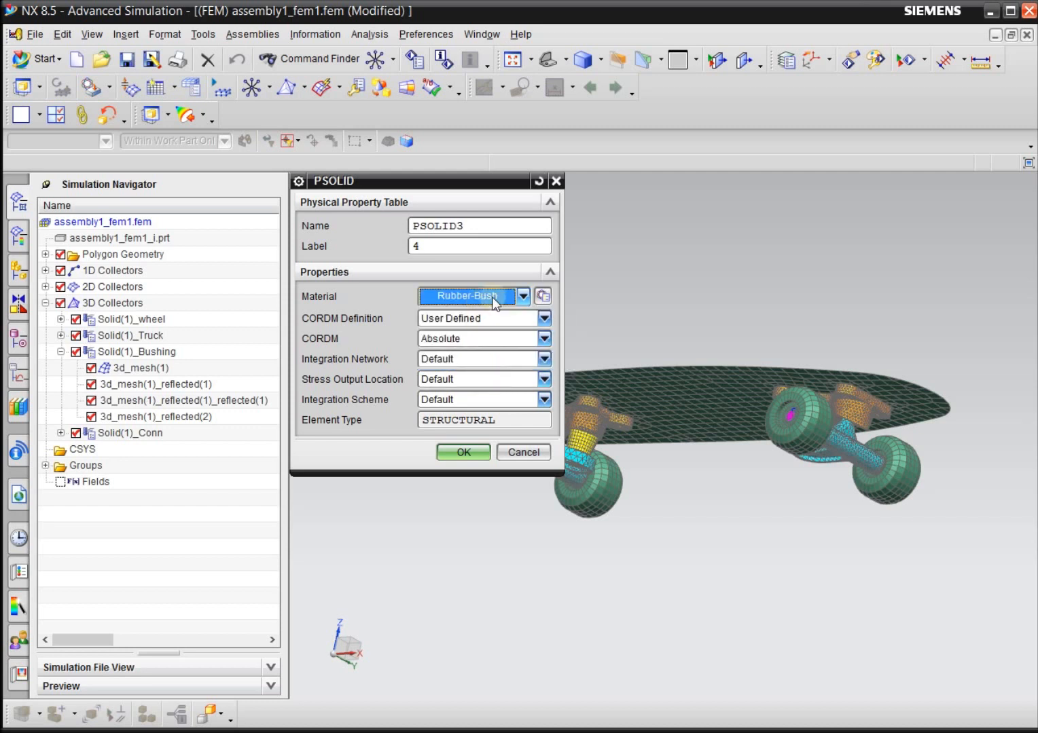
left_click(462, 453)
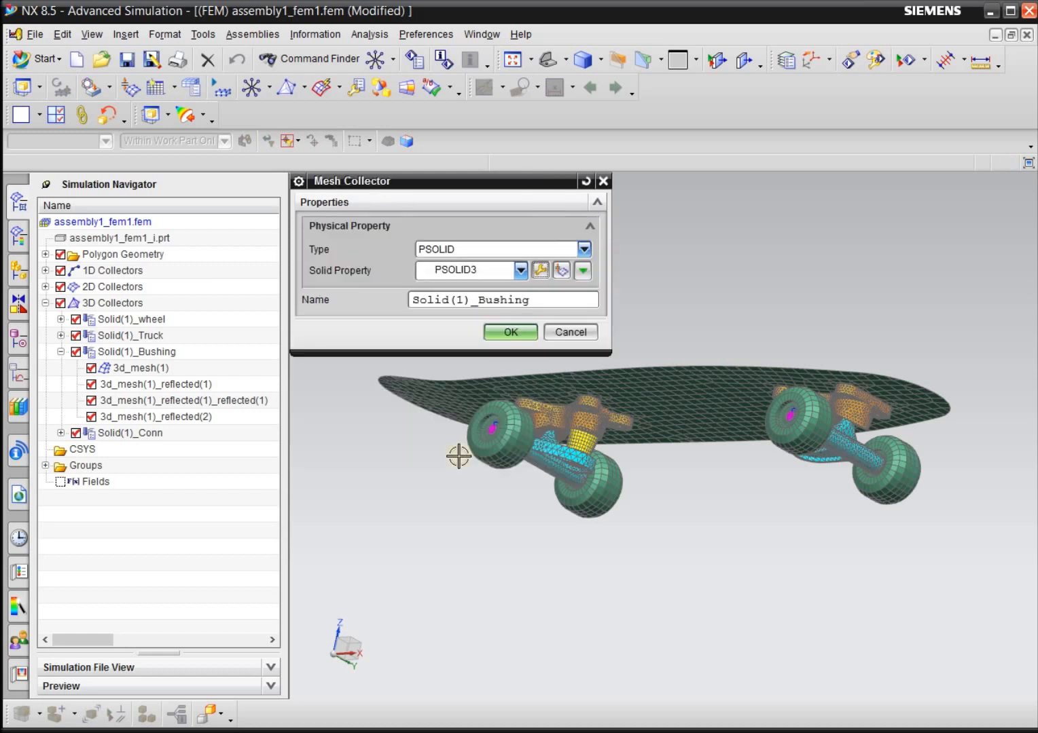
left_click(506, 333)
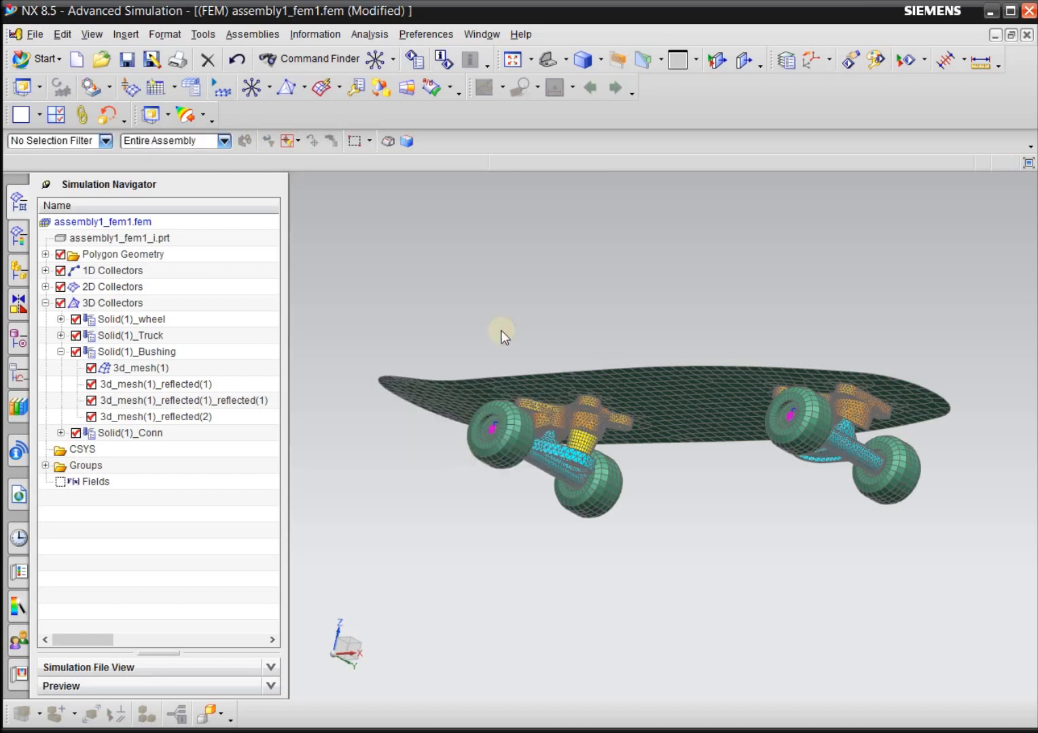
Hide the Solid(1)_Bushing collector in the model and collapse its list of meshes.
left_click(172, 351)
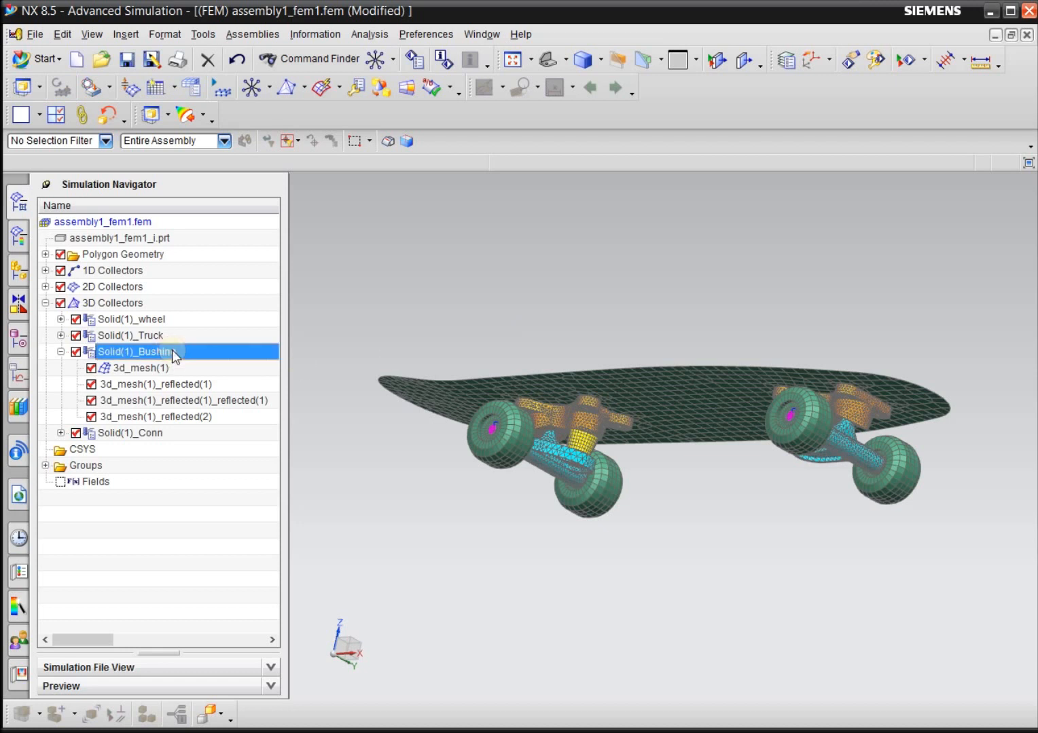
left_click(76, 352)
left_click(60, 352)
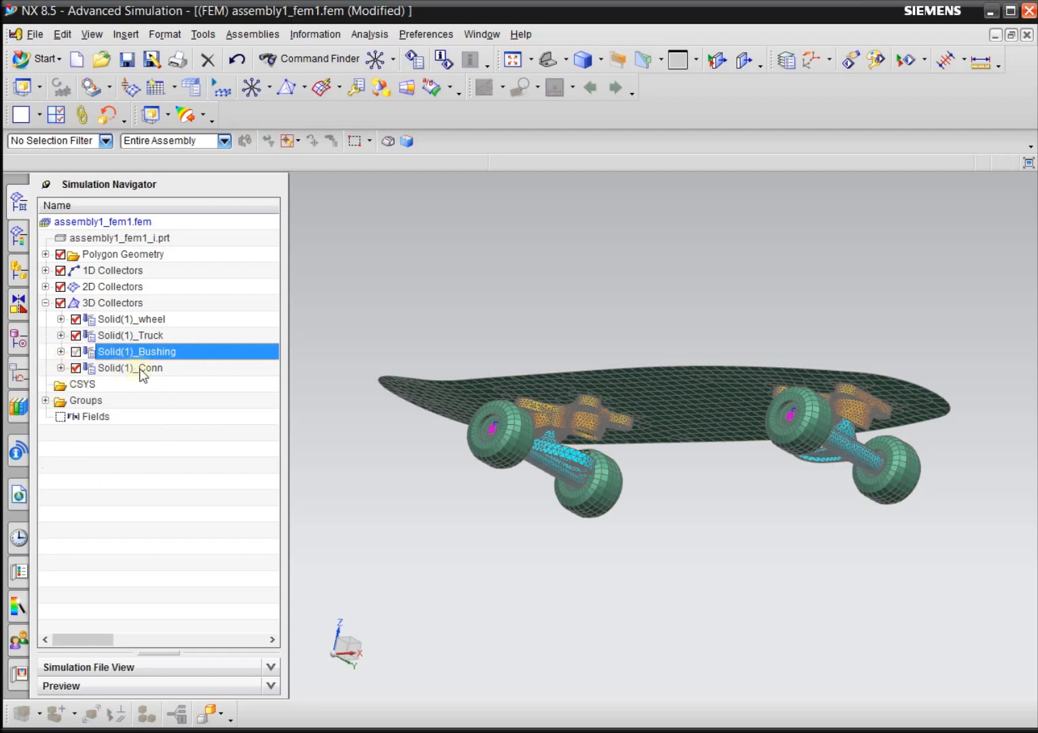
left_click(163, 322)
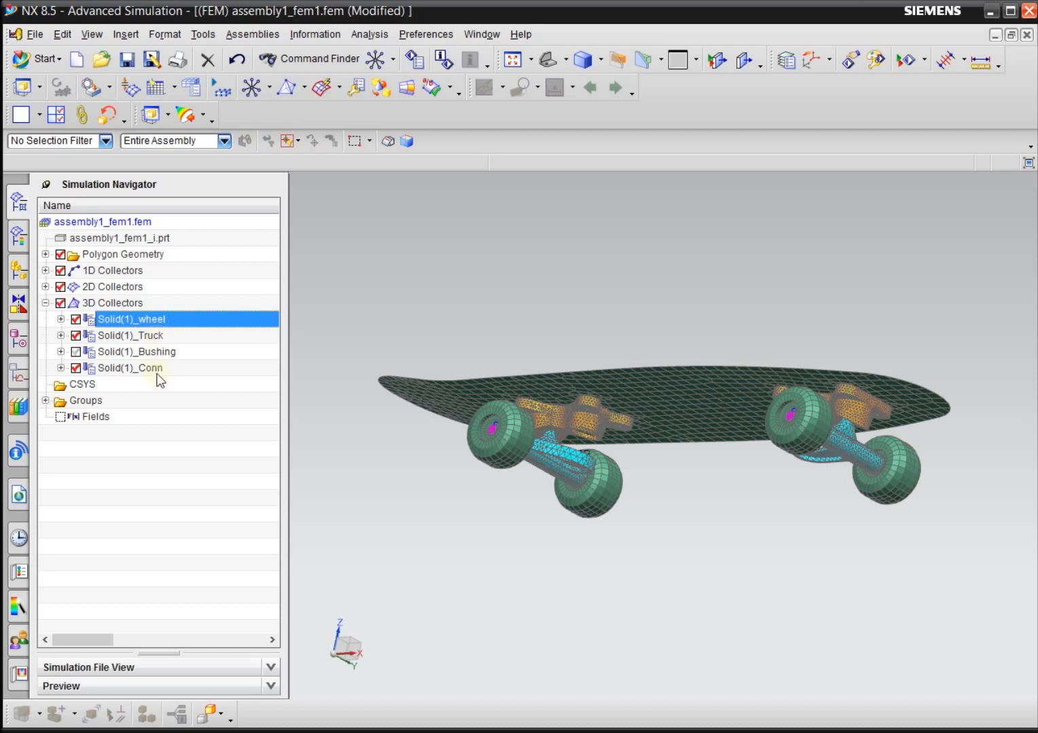
left_click(147, 336, "ctrl")
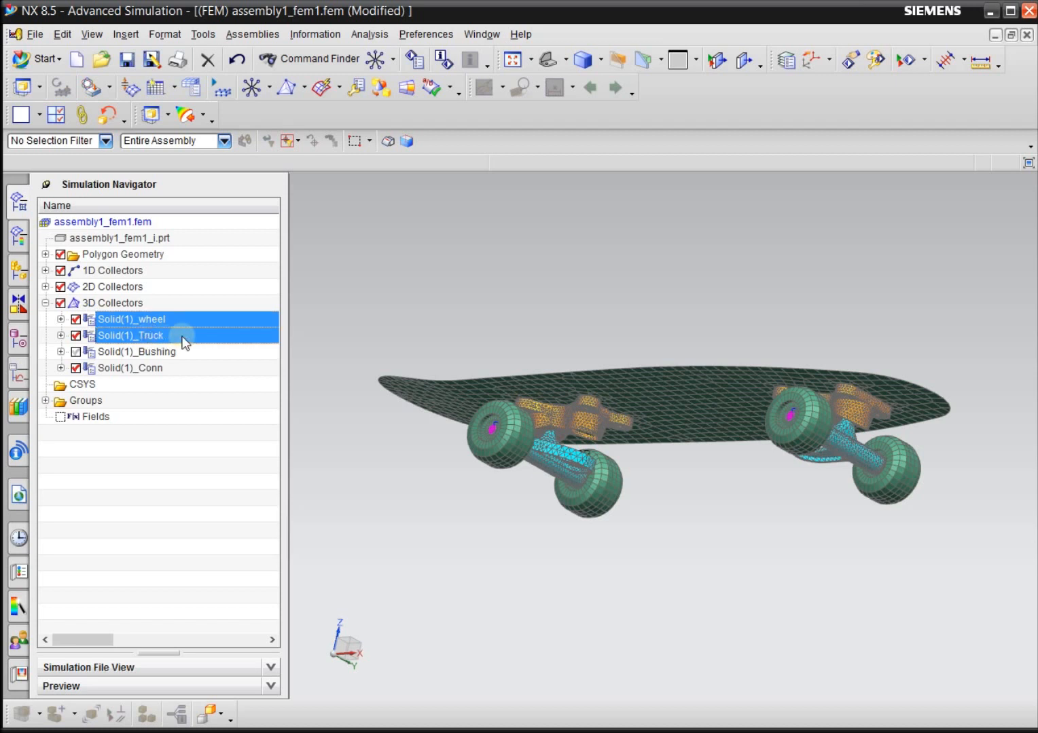
left_click(150, 368, "ctrl")
right_click(150, 368)
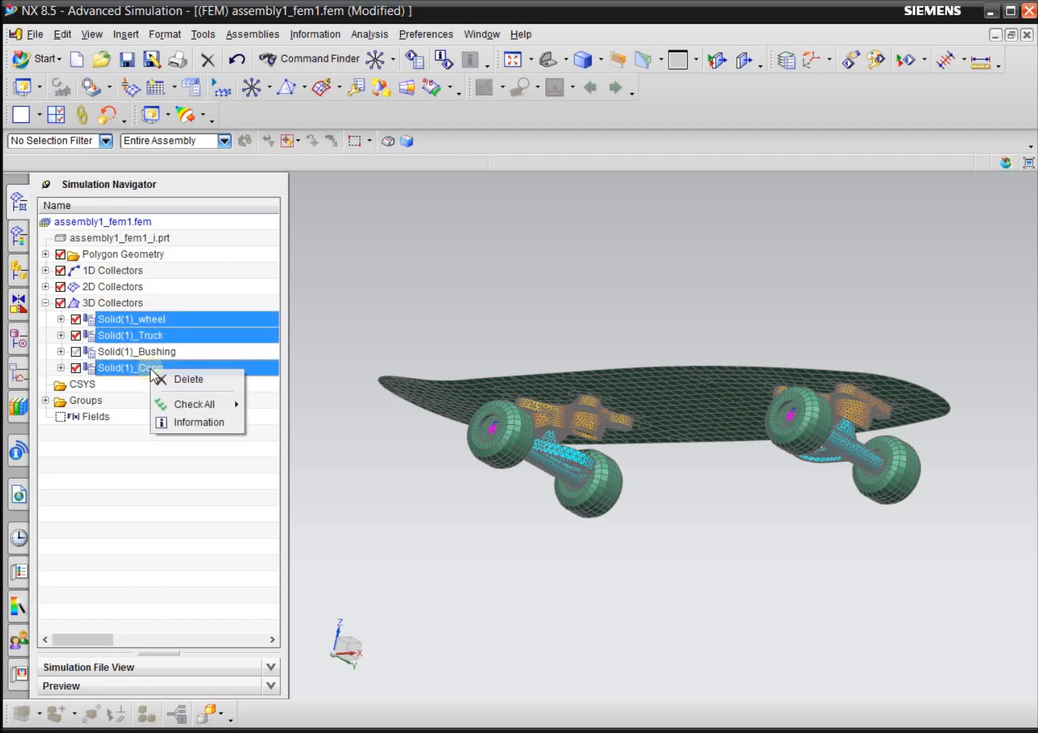
left_click(150, 320)
left_click(162, 320)
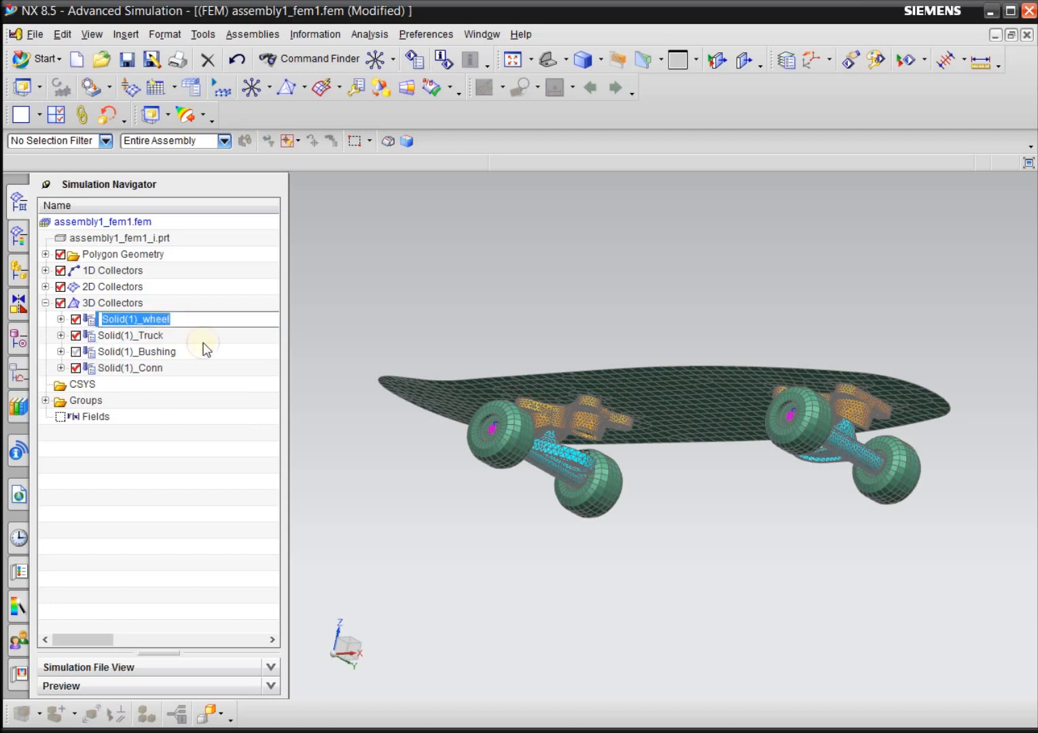
left_click(203, 343)
Assign Ultem-Wheel-Truck-Assemble as the material of PSOLID1 for the Solid(1)_wheel mesh collector, and hide that collector.
left_click(161, 324)
right_click(160, 325)
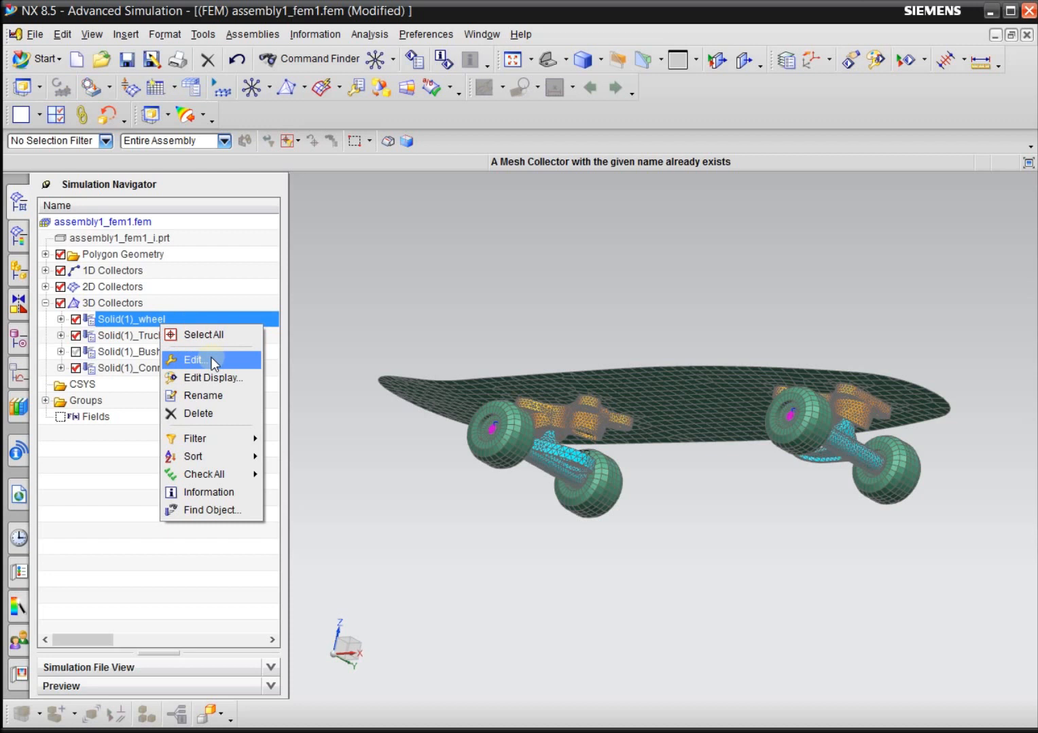
right_click(150, 326)
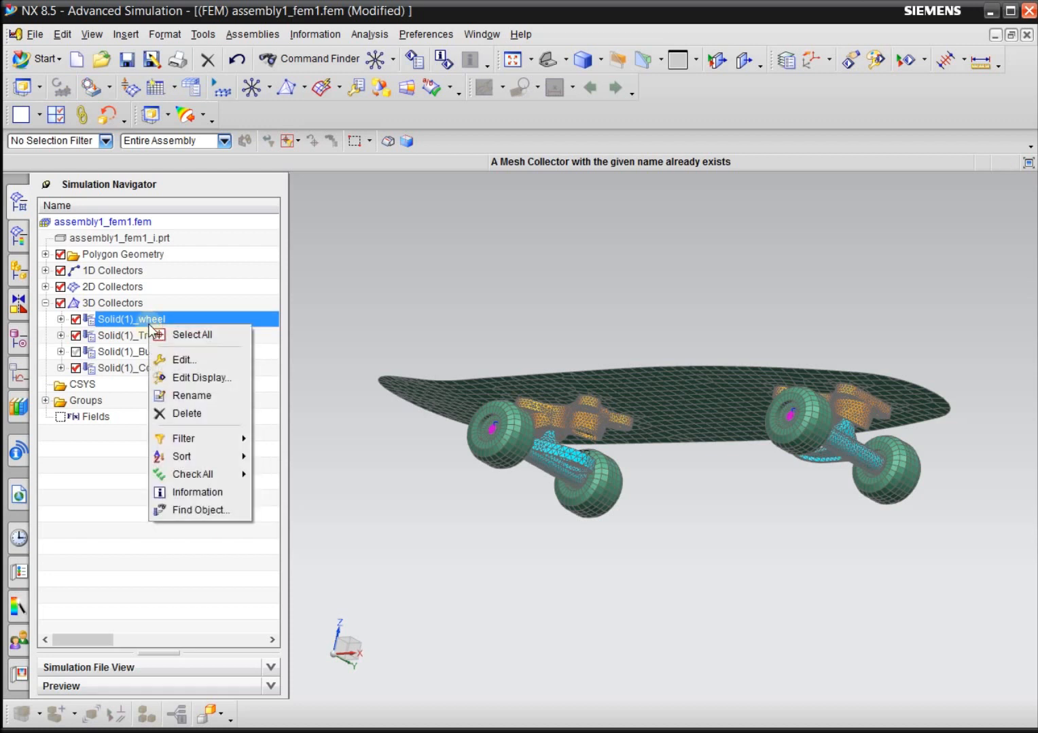
left_click(201, 359)
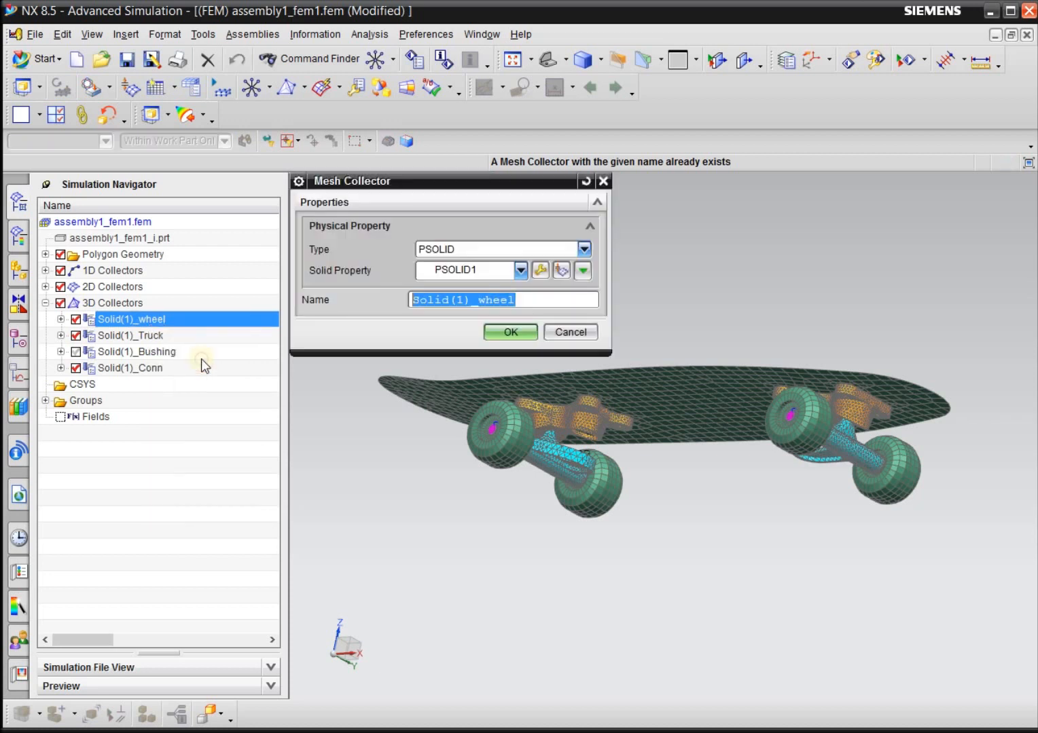
left_click(539, 270)
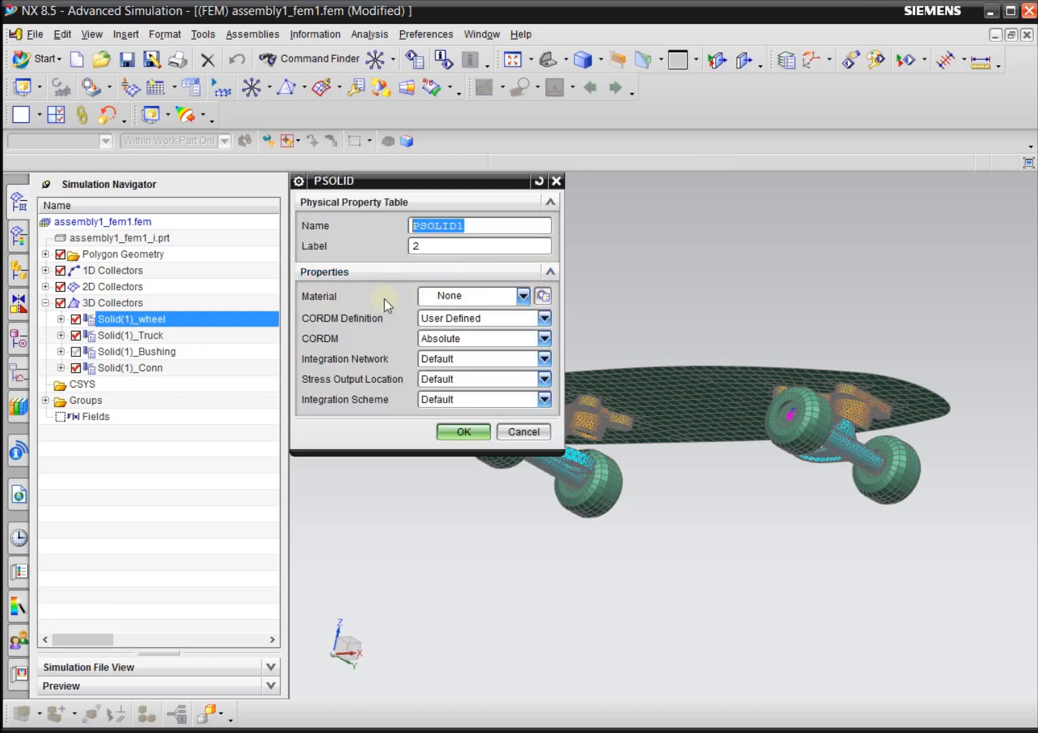
left_click(456, 296)
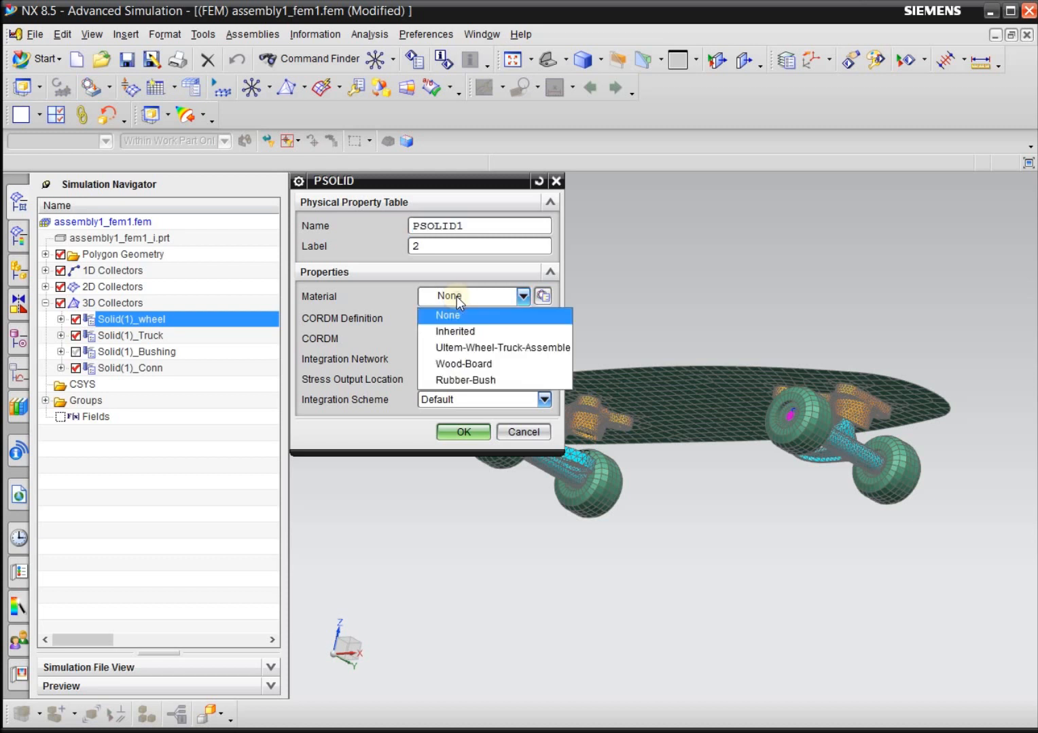
left_click(453, 348)
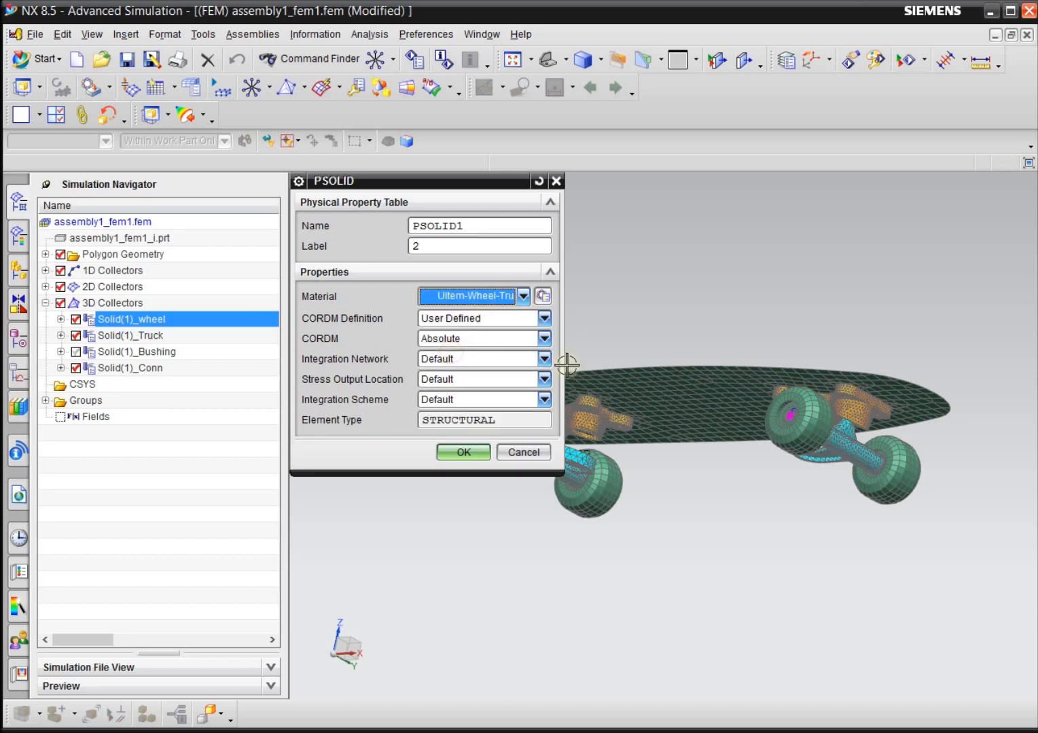
left_click(469, 454)
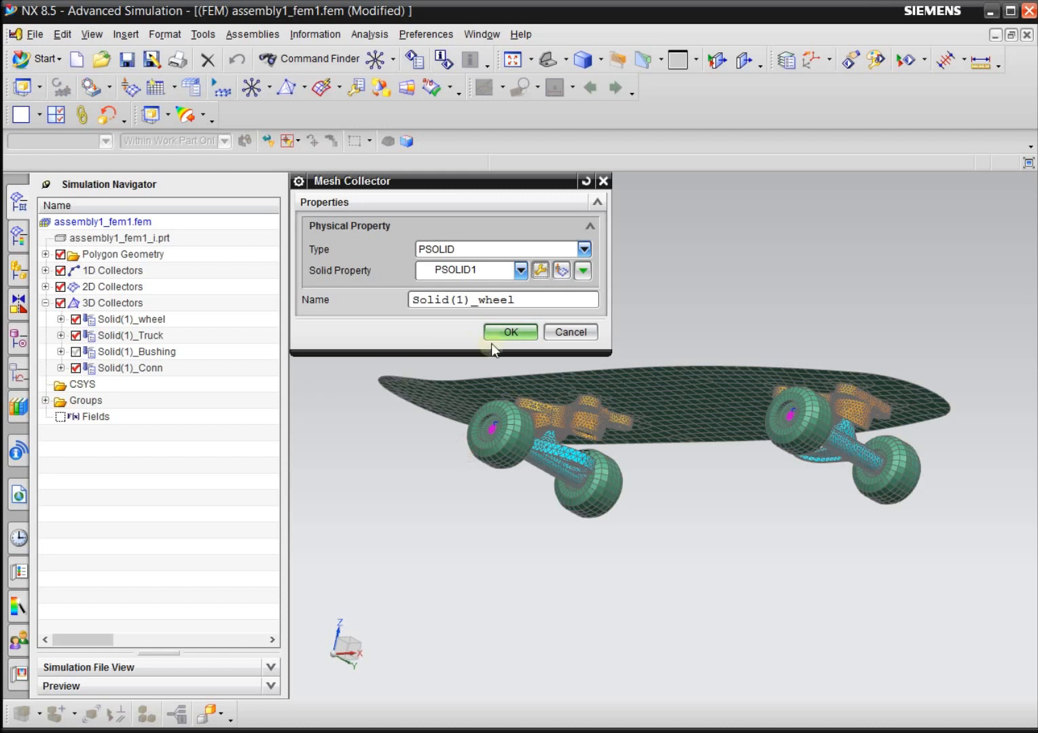
left_click(510, 332)
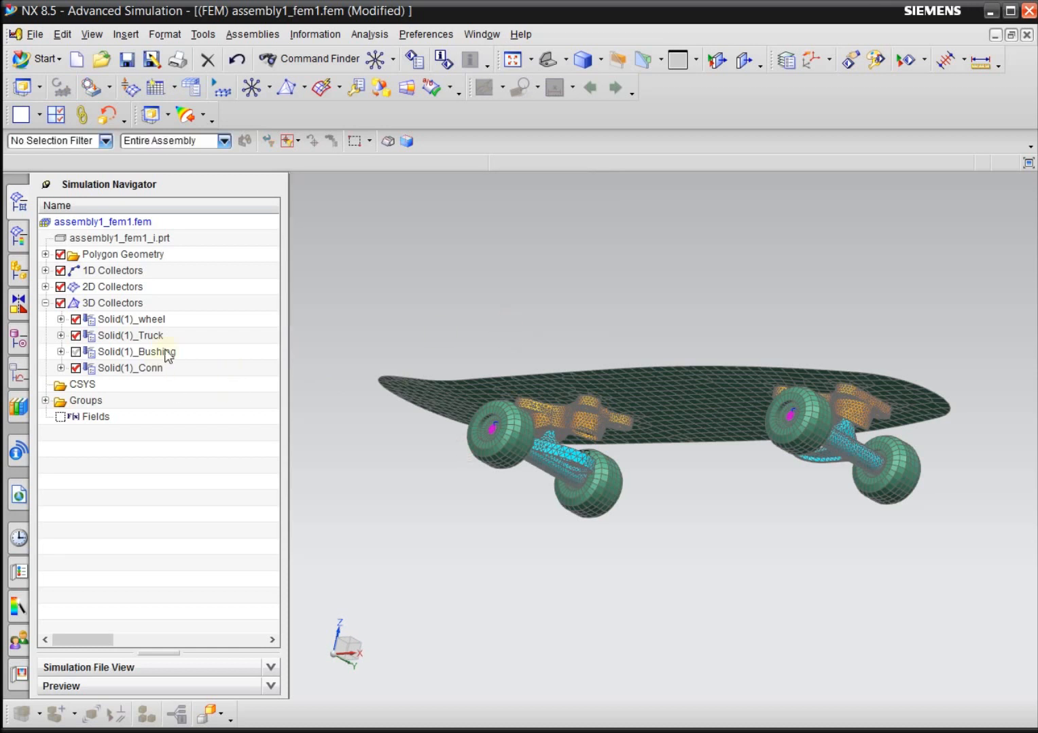
left_click(76, 319)
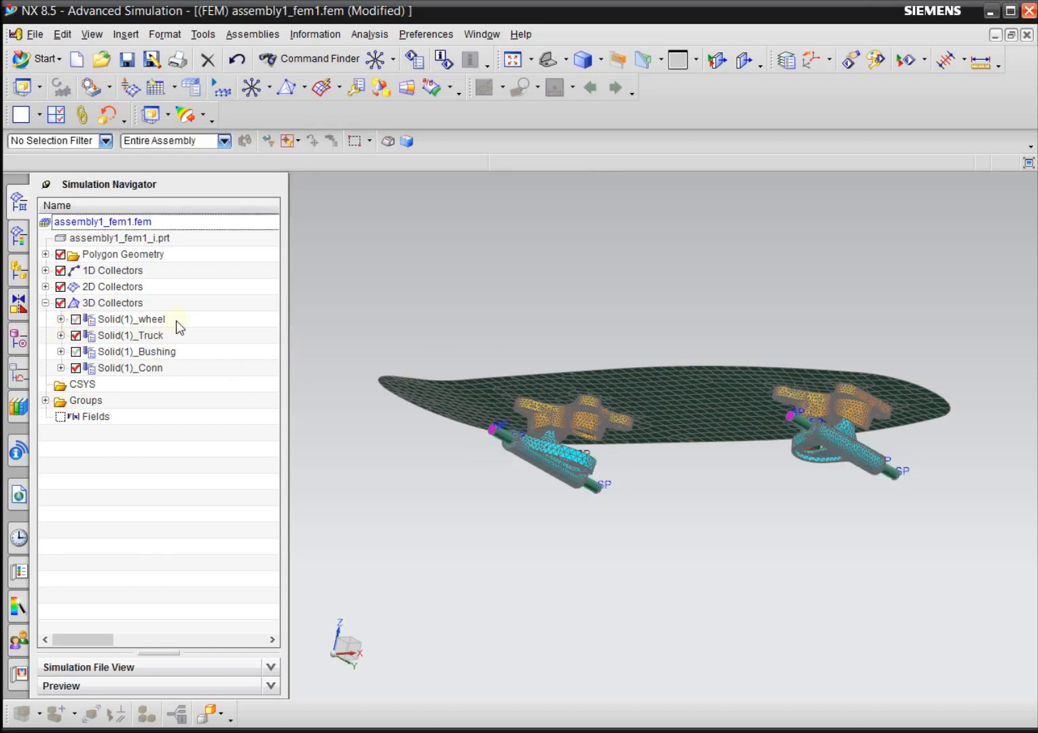
Assign Ultem-Wheel-Truck-Assemble as the material of PSOLID2 for the Solid(1)_Truck mesh collector, and hide that collector.
left_click(150, 336)
right_click(150, 337)
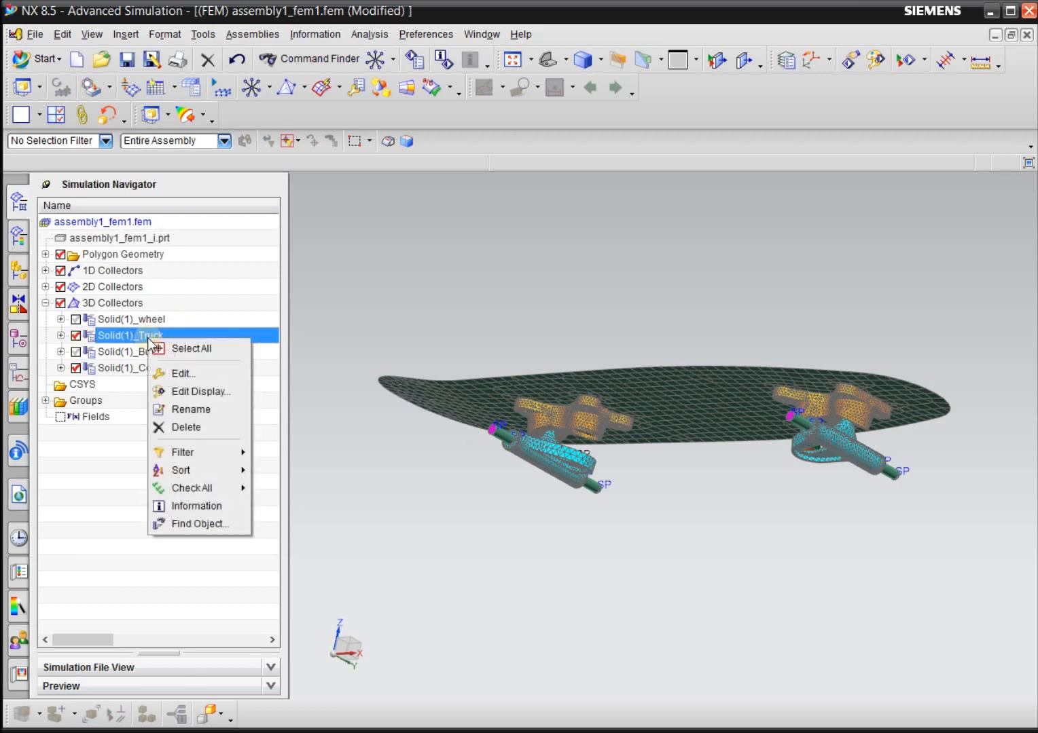
left_click(187, 373)
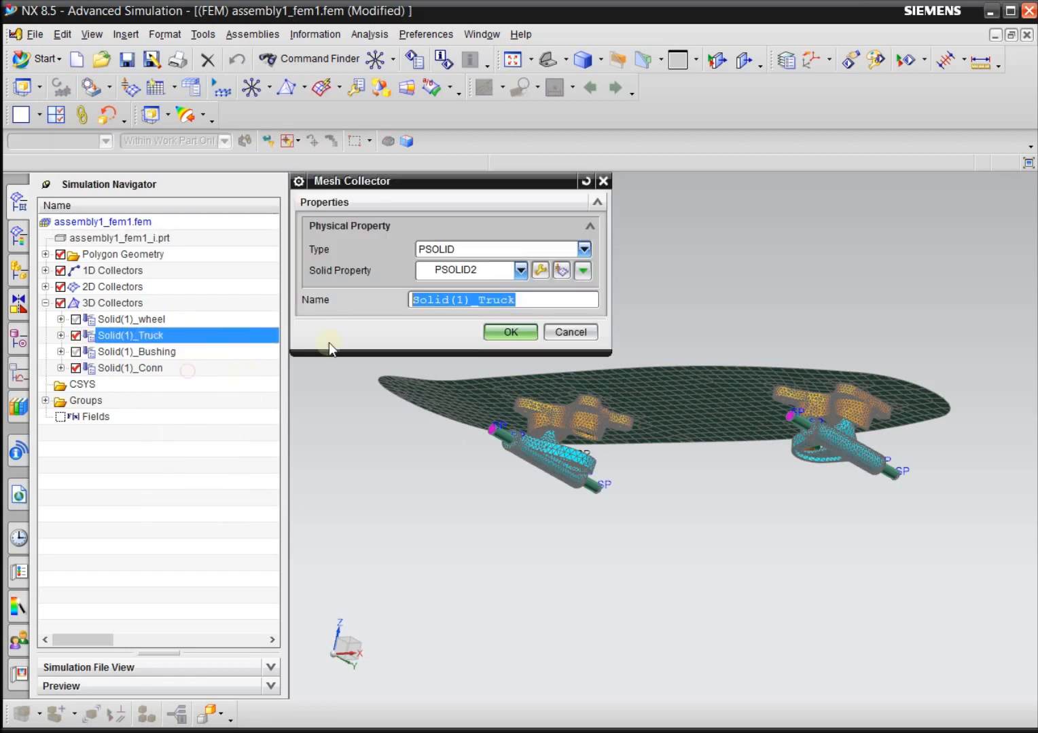
left_click(542, 270)
left_click(441, 298)
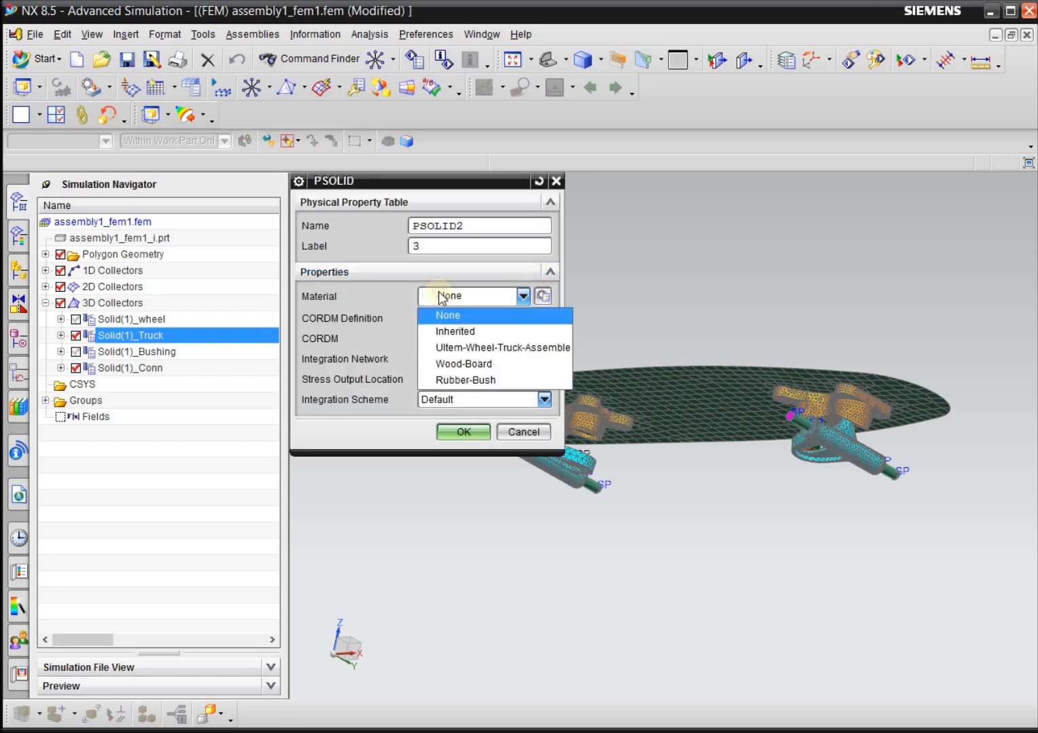
left_click(486, 348)
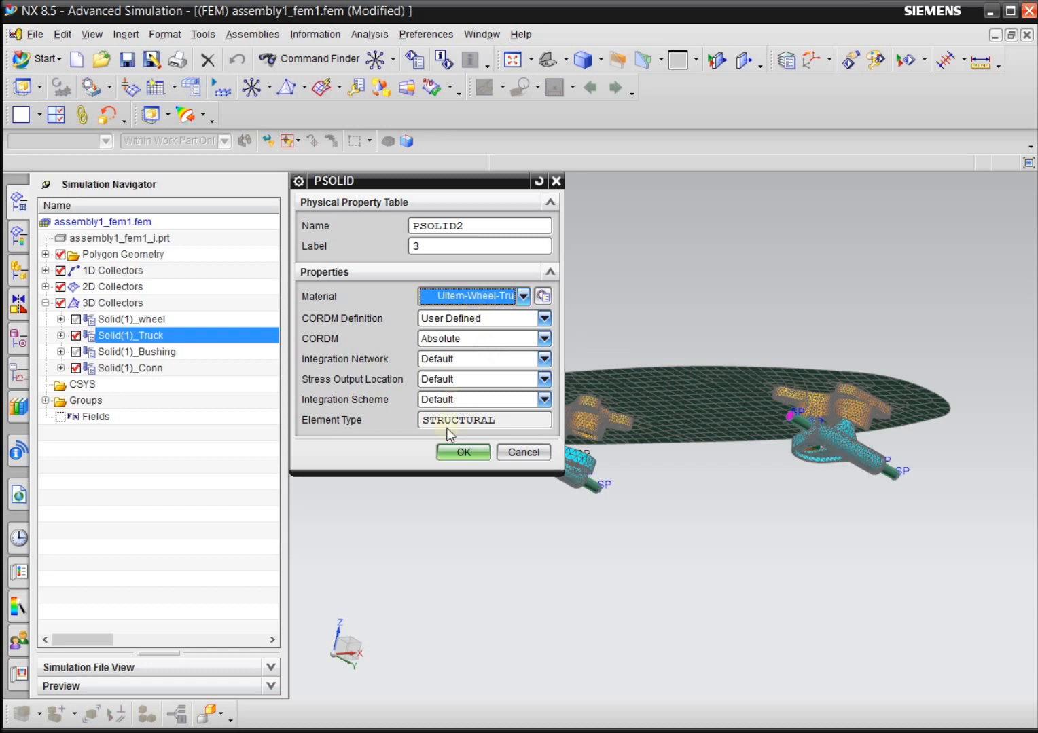
left_click(466, 451)
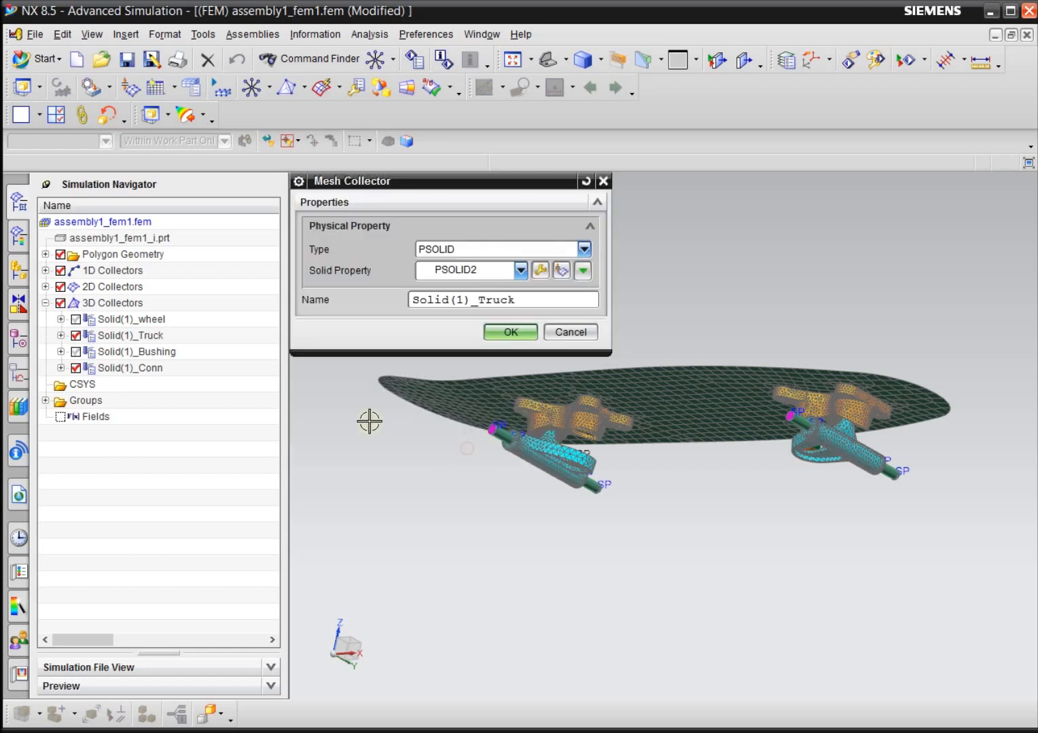
left_click(508, 333)
left_click(76, 336)
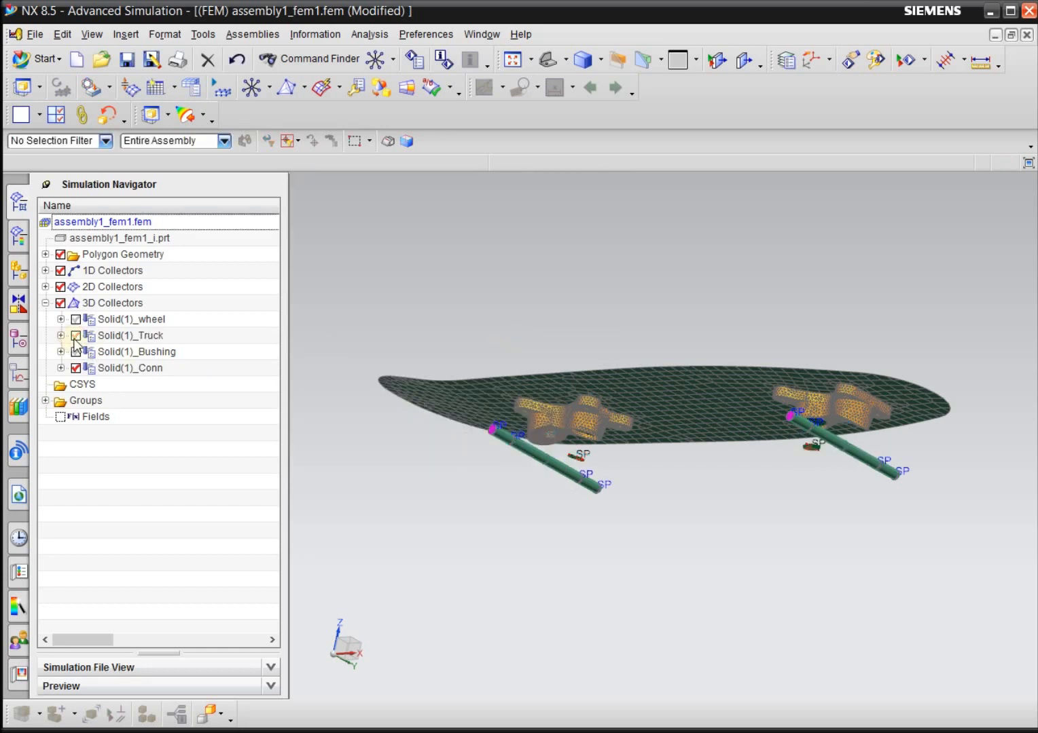
Assign Ultem-Wheel-Truck-Assemble as the material of PSOLID4 for the Solid(1)_Conn mesh collector, and hide that collector.
left_click(150, 367)
right_click(150, 367)
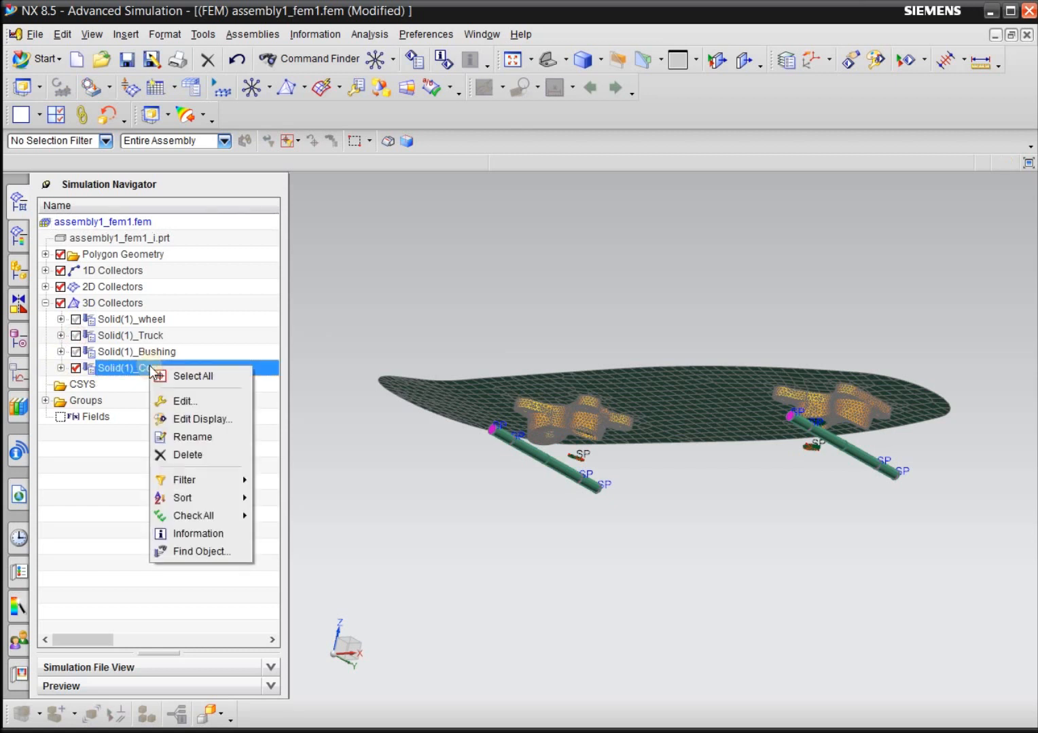
left_click(197, 401)
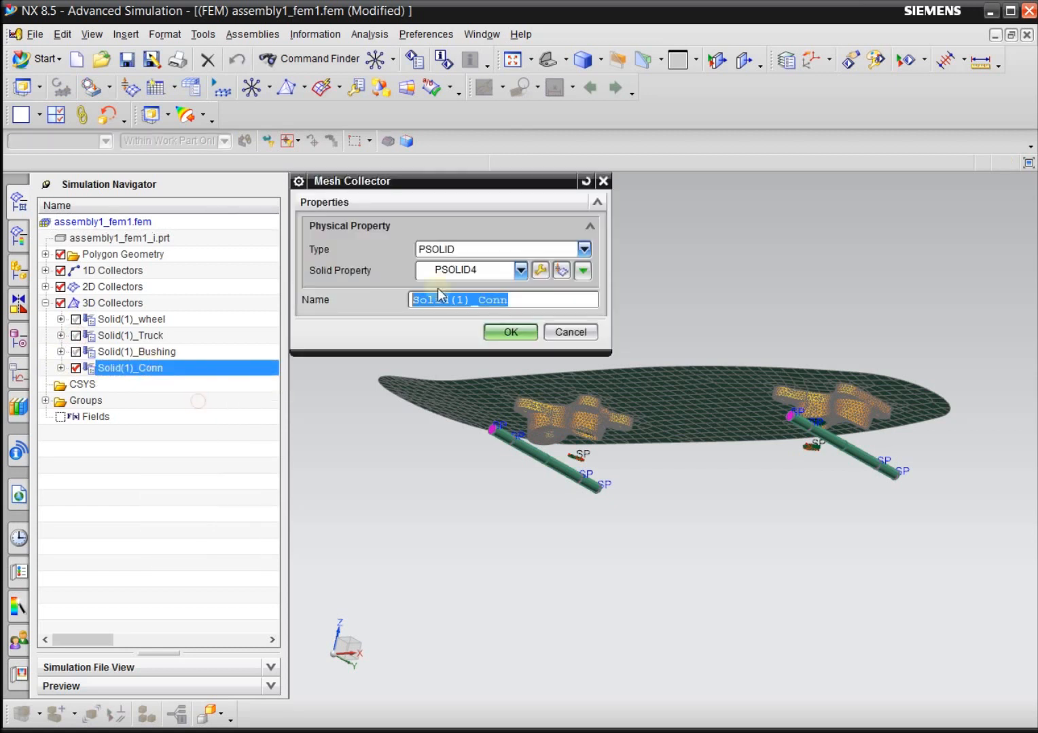
left_click(541, 272)
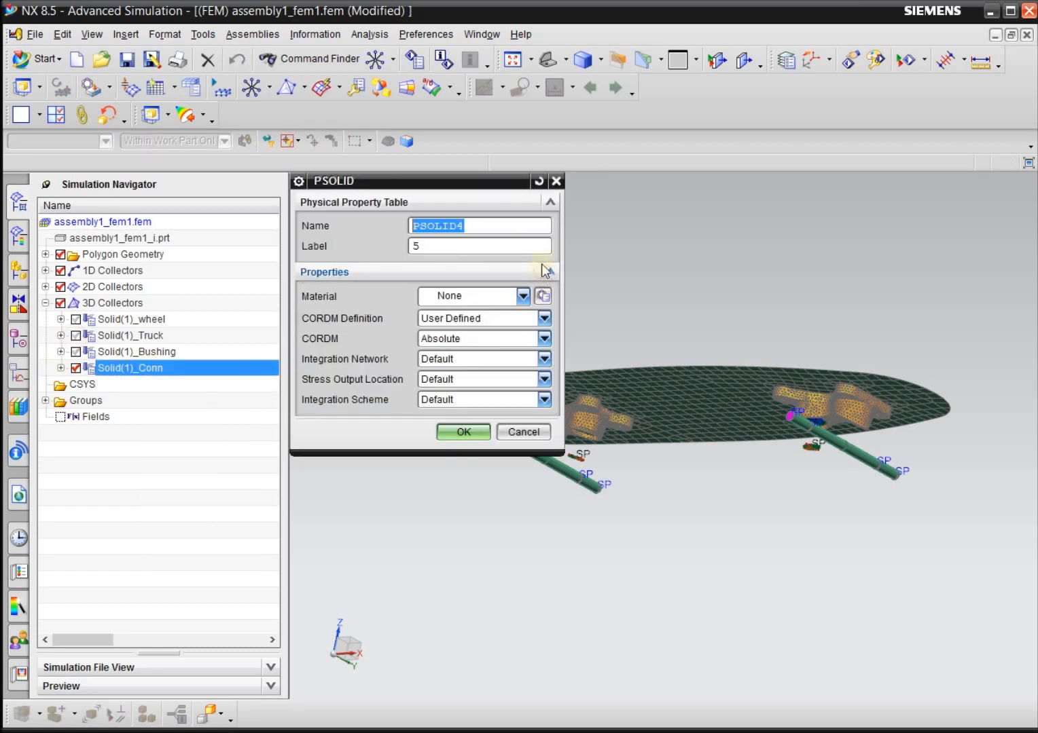
left_click(450, 296)
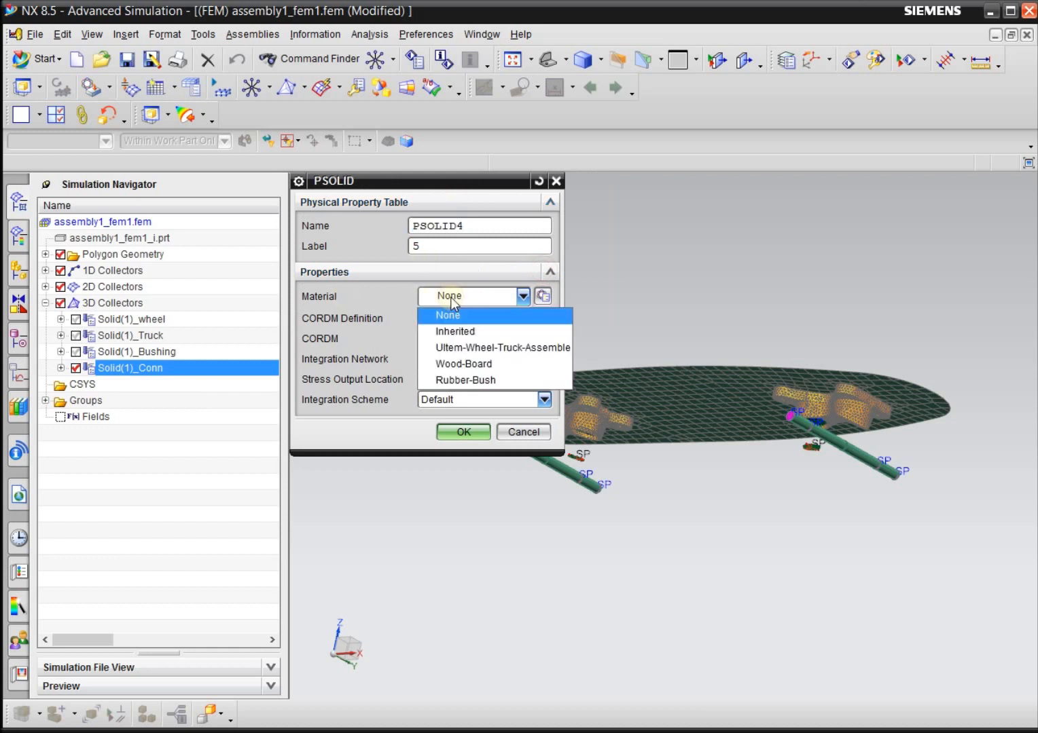
left_click(475, 348)
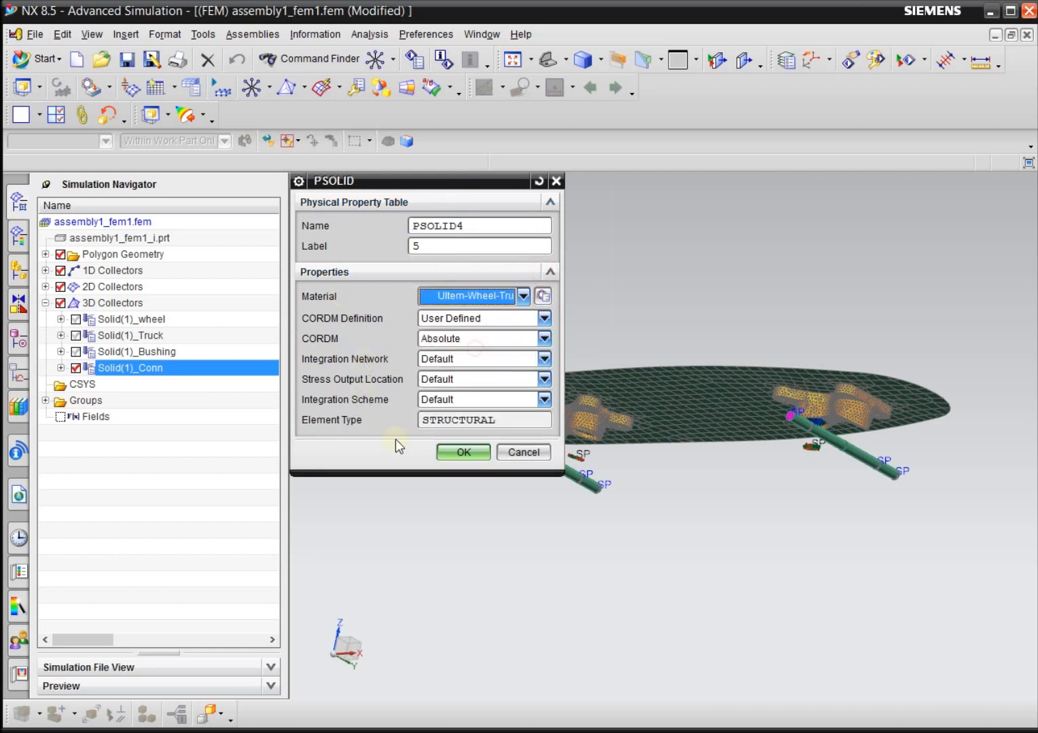
left_click(462, 452)
left_click(510, 333)
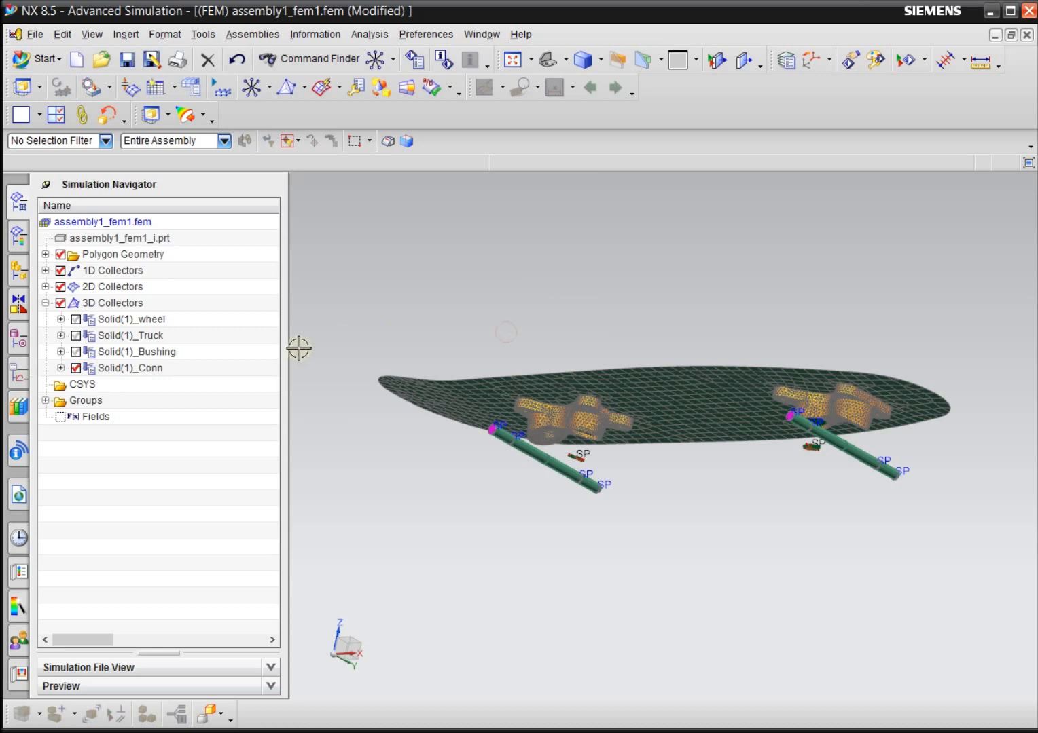
left_click(74, 368)
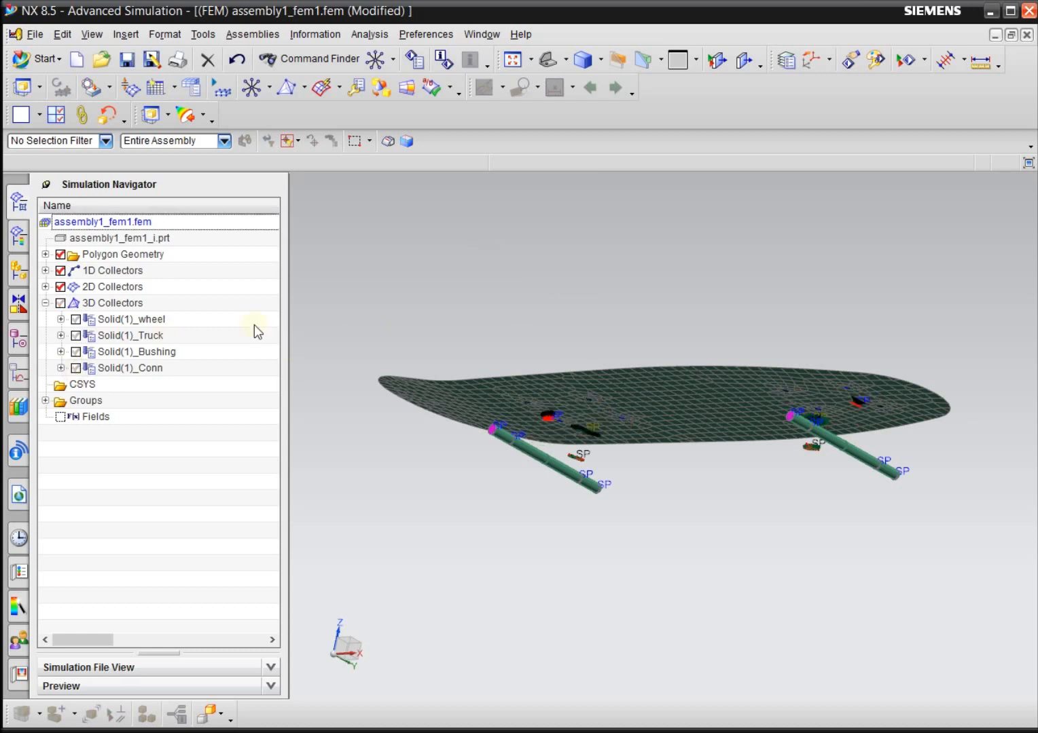
Set the default thickness of the PSHELL1 property of the ThinShell(1)Board mesh collector to .25 in.
left_click(45, 303)
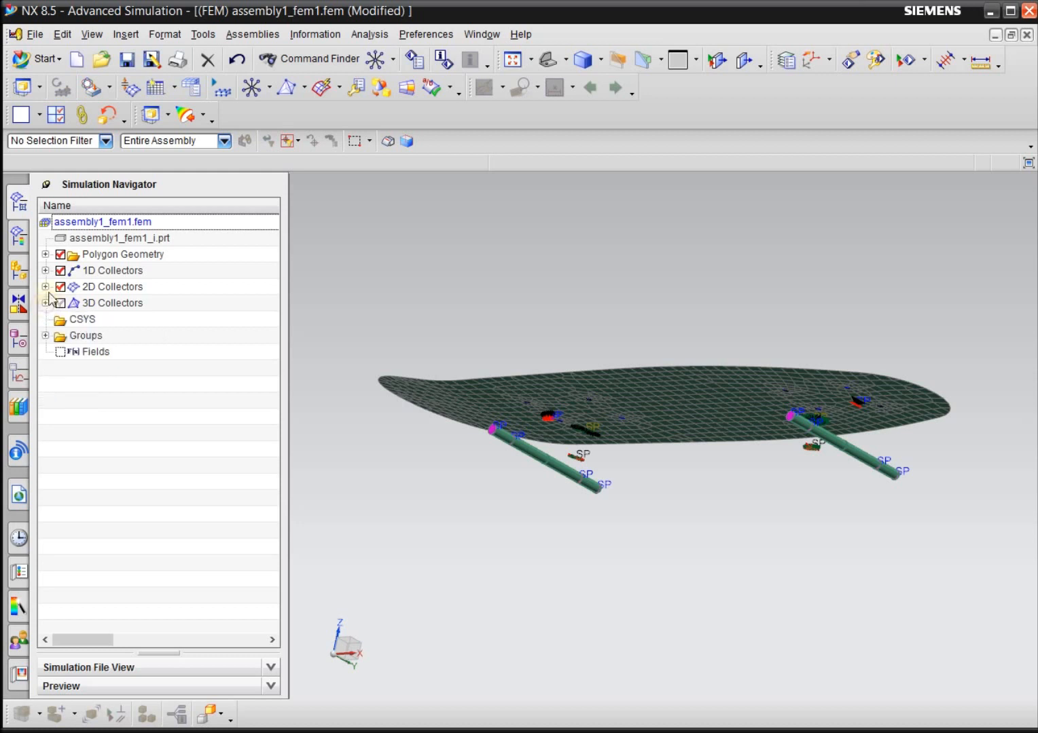
left_click(45, 286)
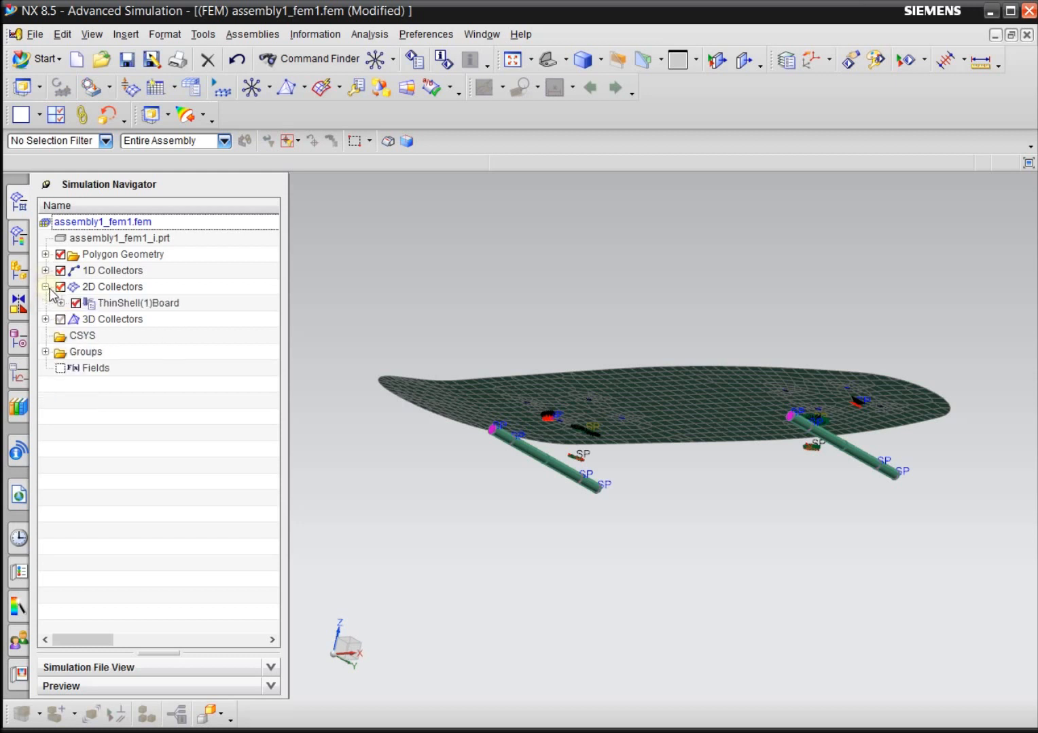
left_click(143, 302)
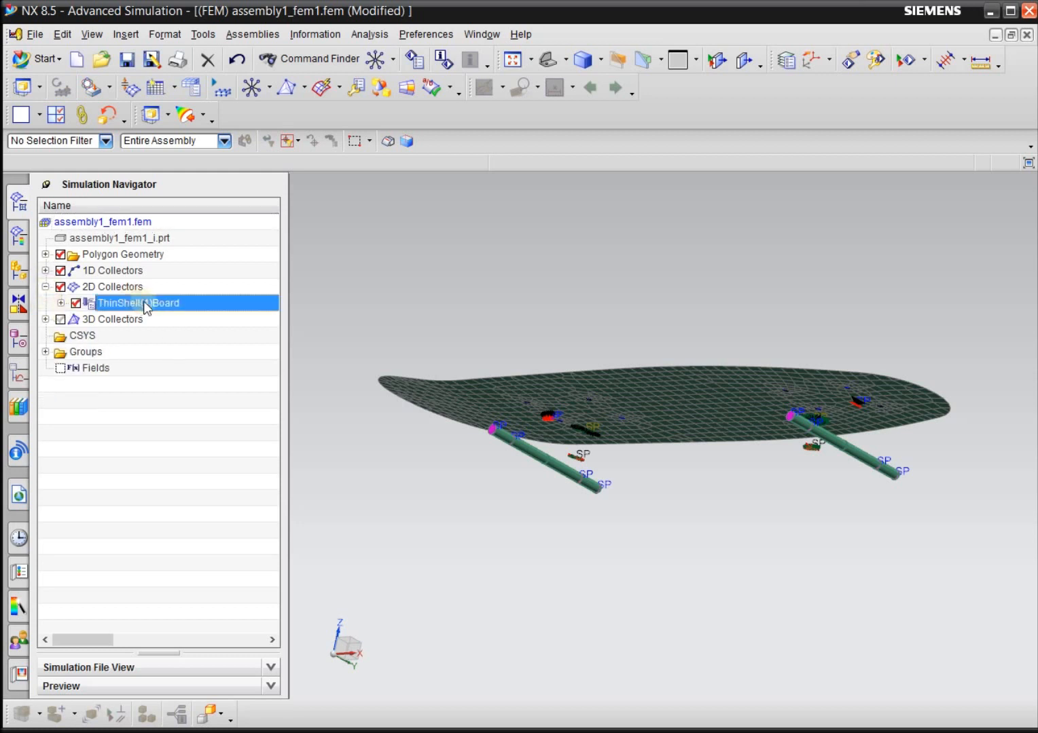
right_click(144, 303)
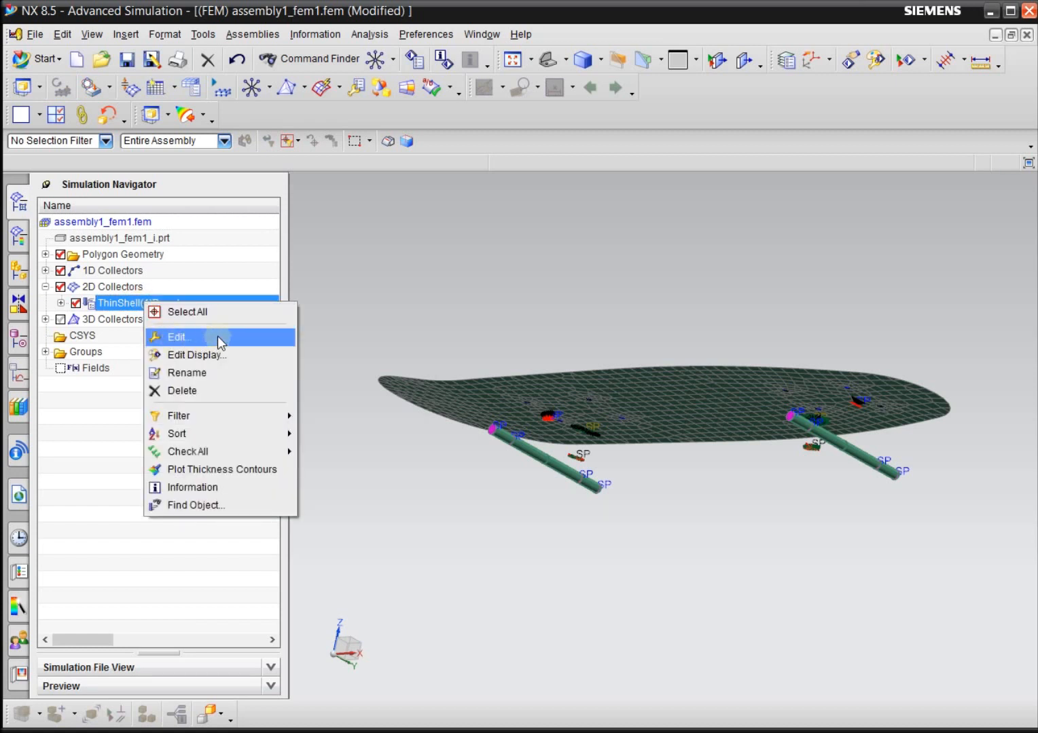
right_click(127, 307)
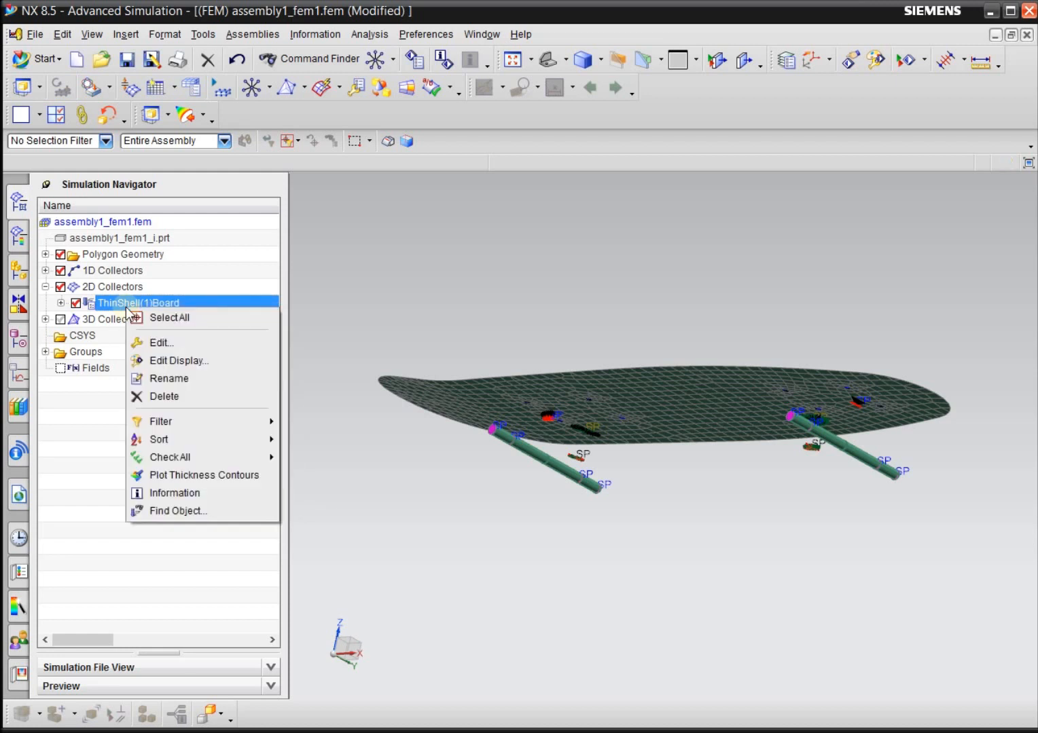
left_click(179, 344)
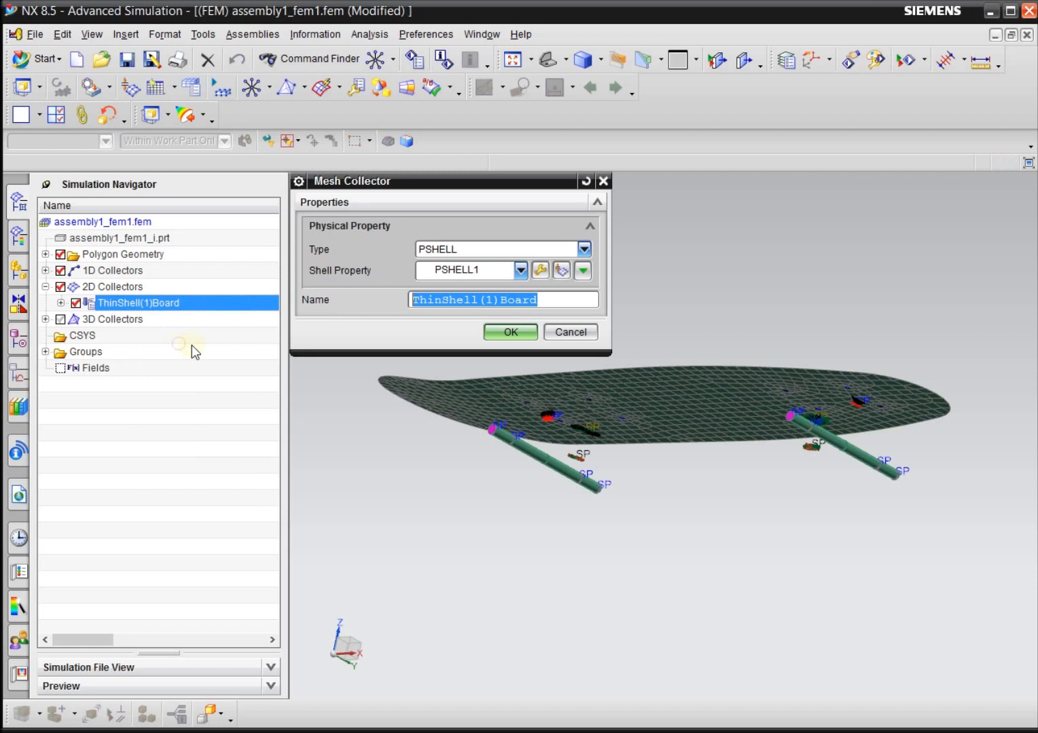
left_click(540, 271)
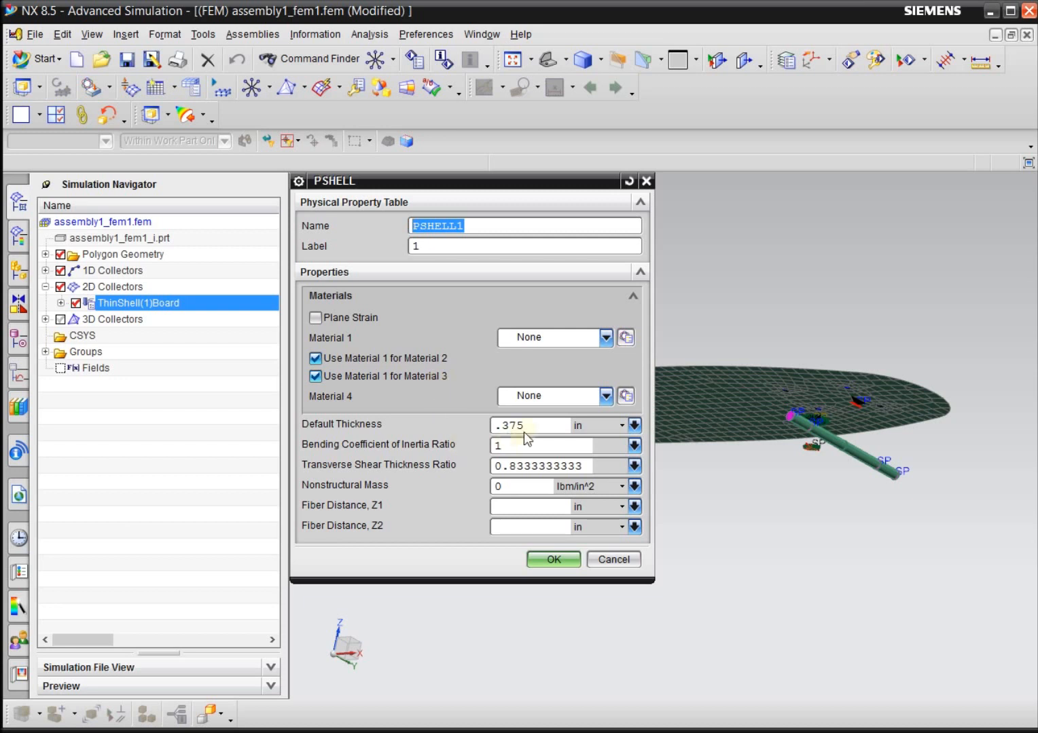
left_click_drag(533, 424, 436, 421)
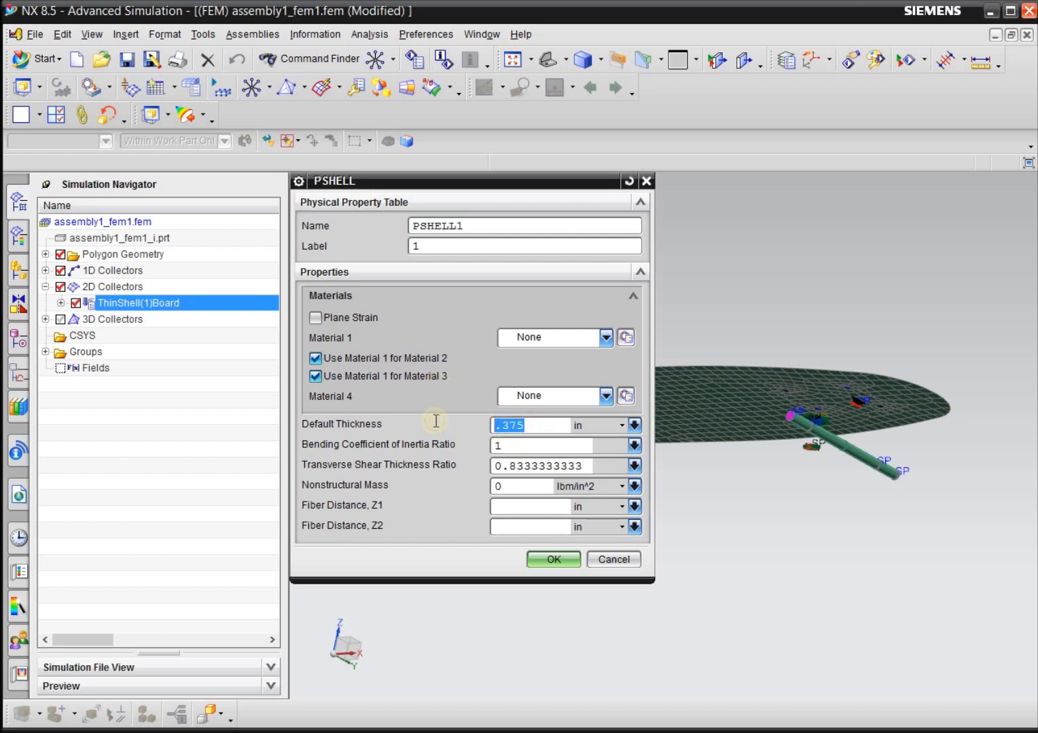
left_click(530, 425)
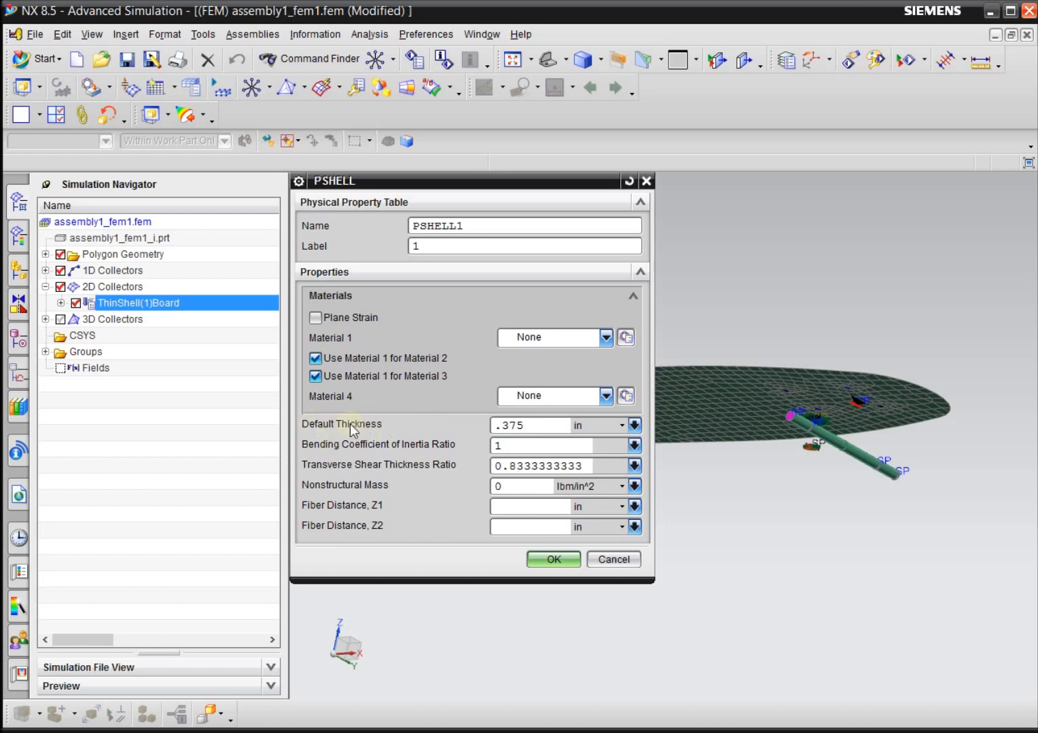
left_click_drag(540, 427, 424, 430)
type(".25")
Assign Wood-Board as Material 1 of PSHELL1 for the board collector, and hide and collapse the 2D collectors.
left_click(534, 340)
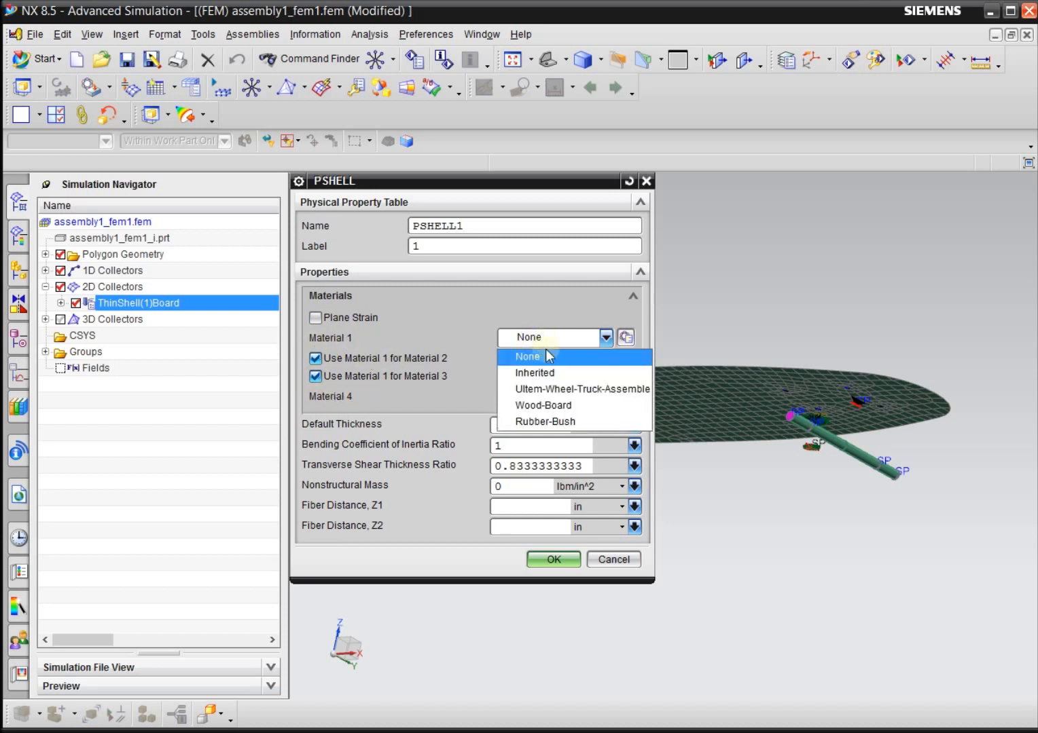
left_click(567, 405)
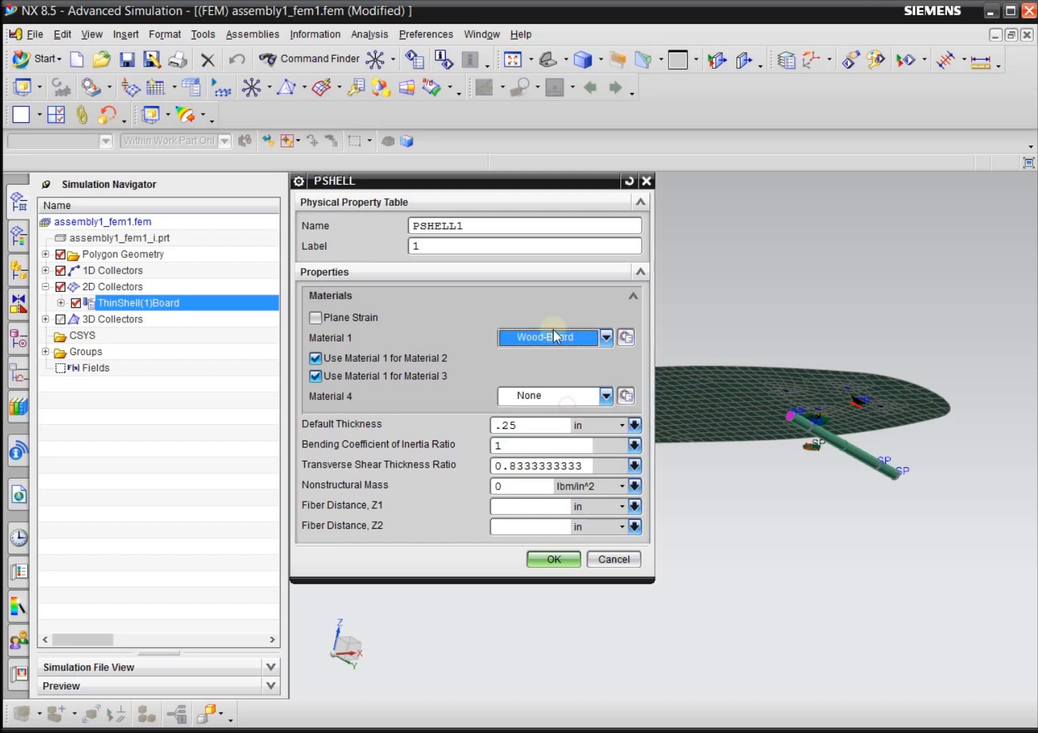
left_click(568, 563)
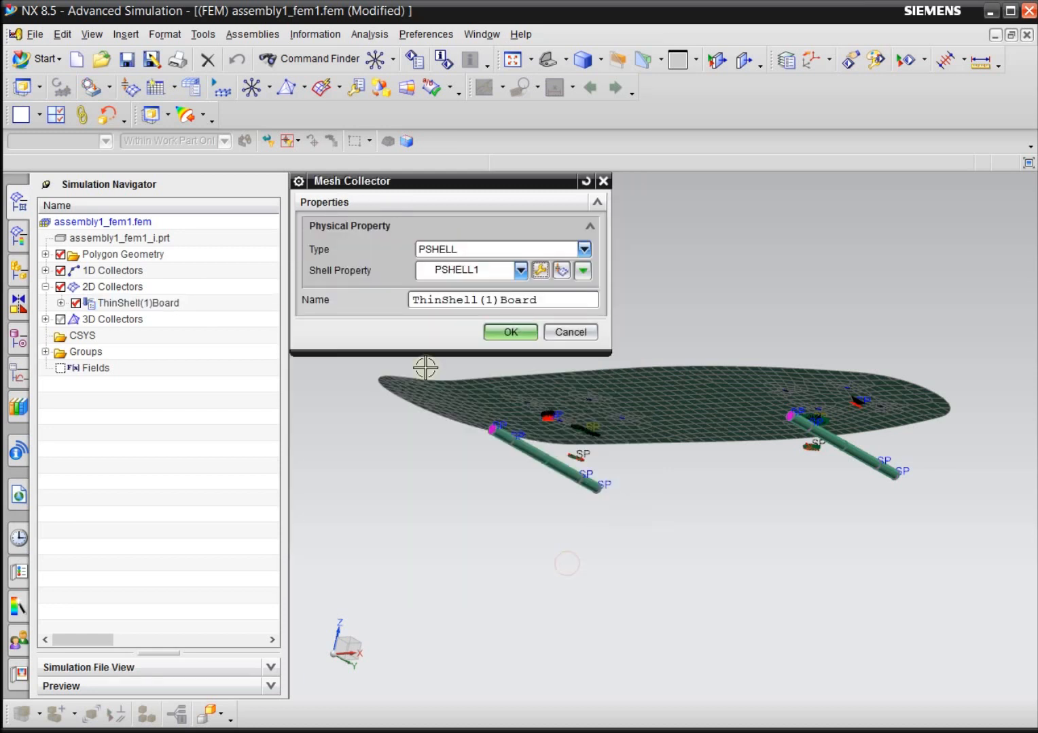
left_click(510, 333)
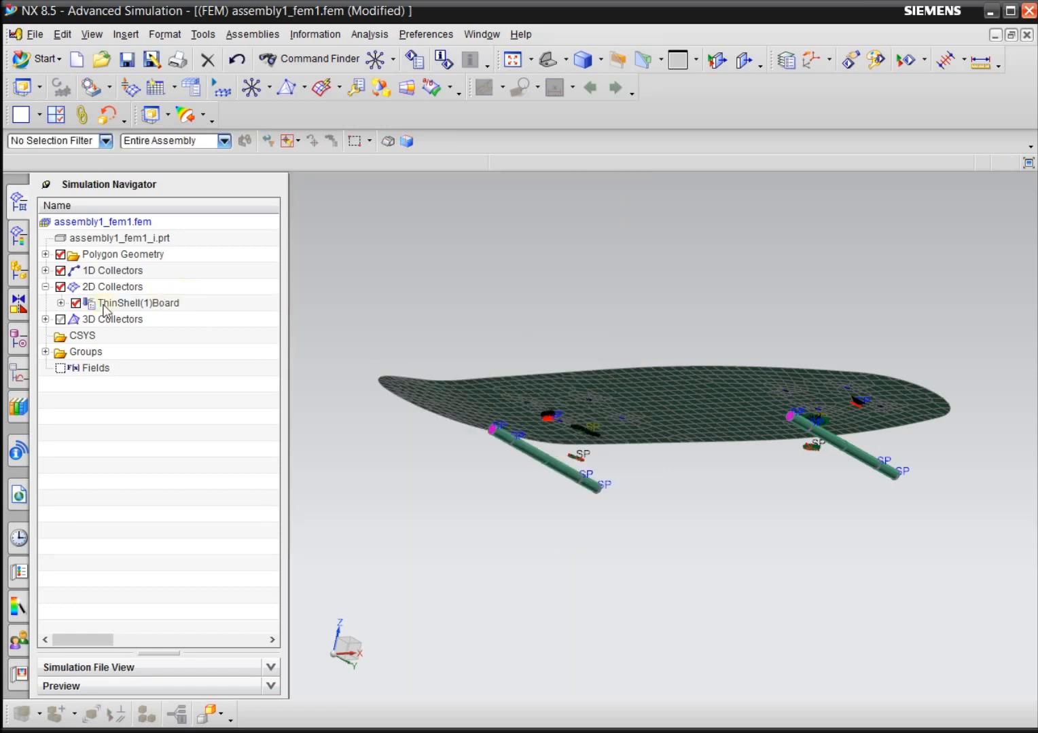
left_click(60, 287)
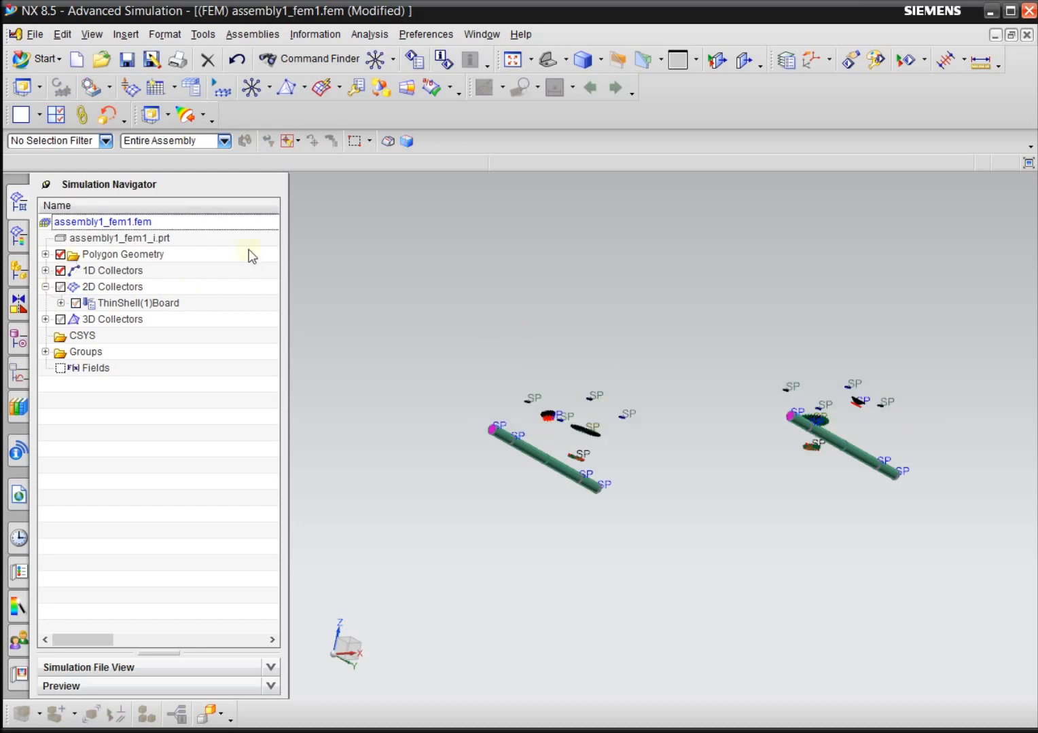
left_click(45, 287)
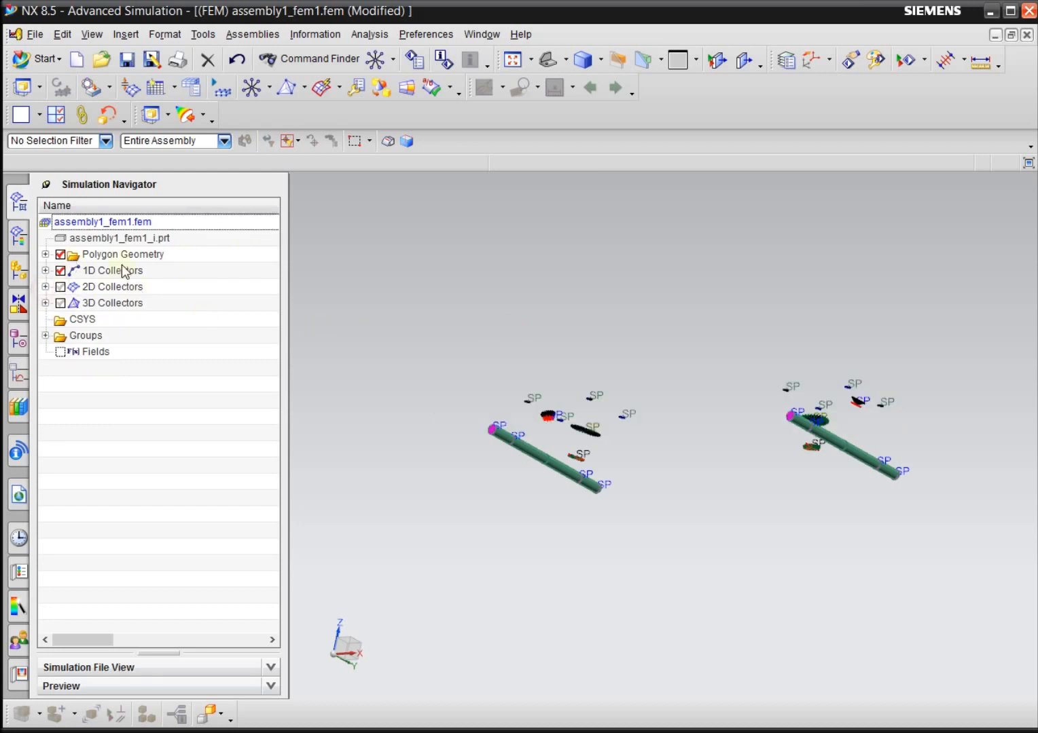
Expand the 1D collectors and toggle the visibility of Bar Collector(1)_Shaft to identify its meshes in the model.
left_click(44, 270)
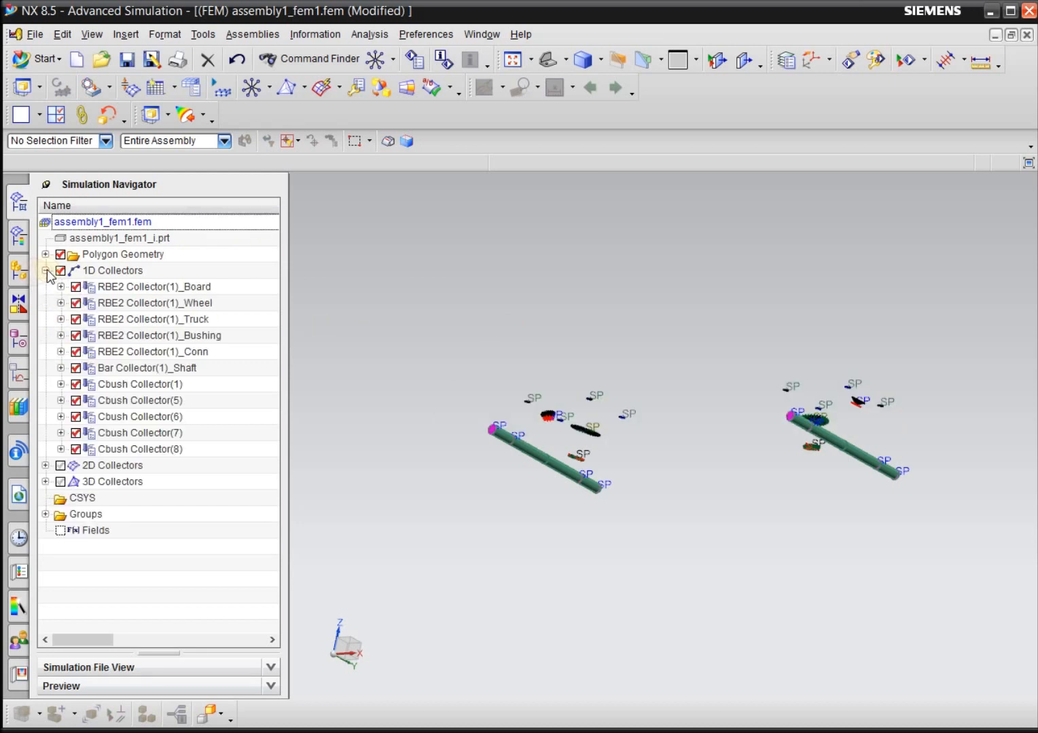
left_click(125, 271)
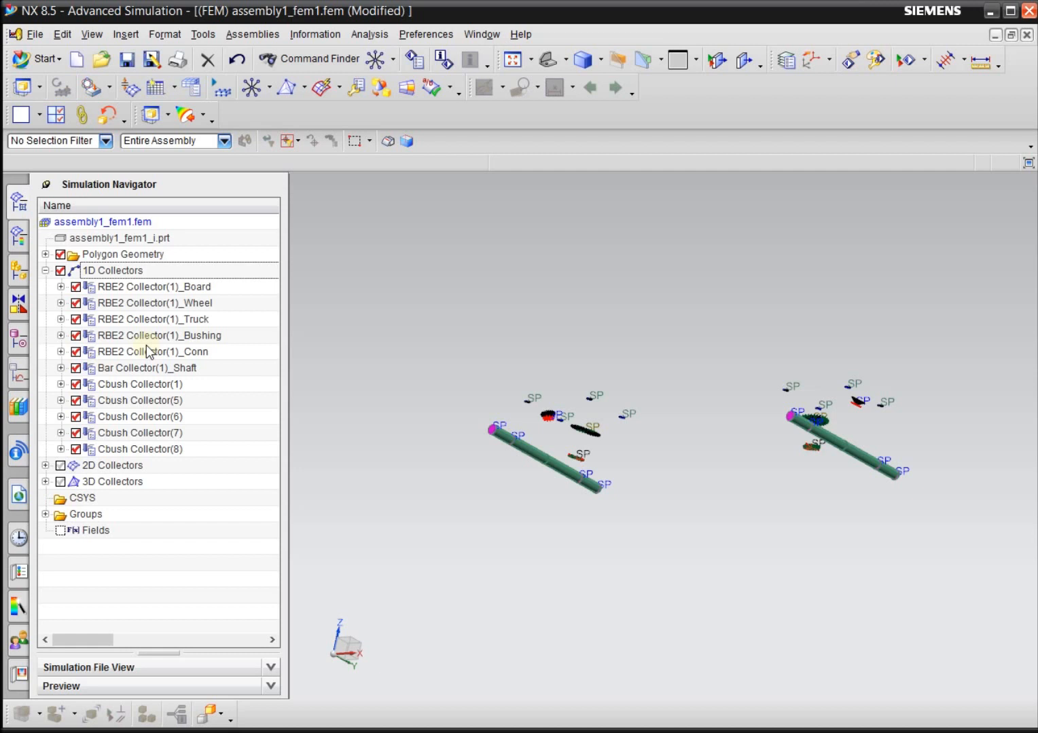
left_click(161, 369)
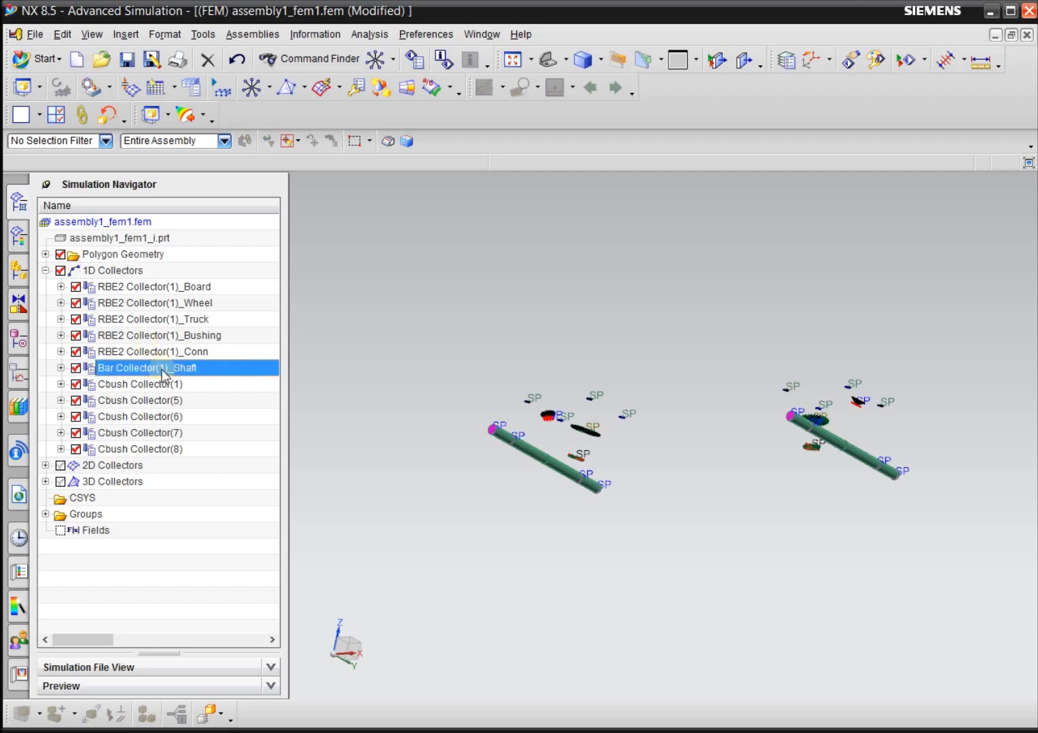
left_click(61, 369)
middle_click_drag(495, 536, 490, 574)
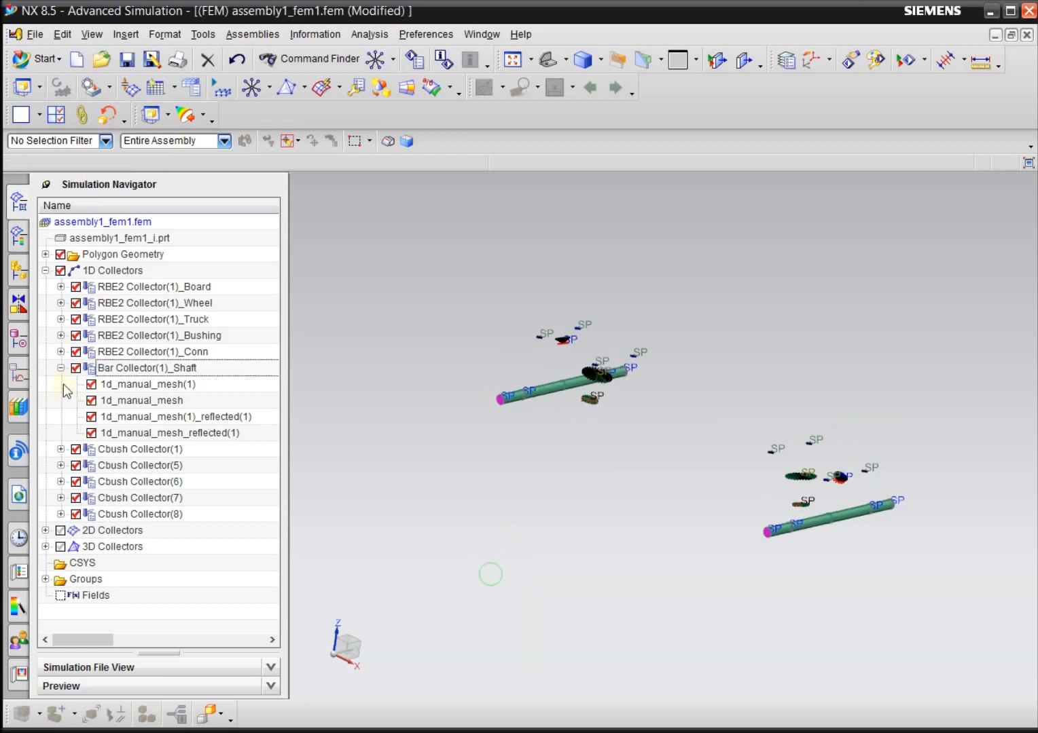
left_click(76, 369)
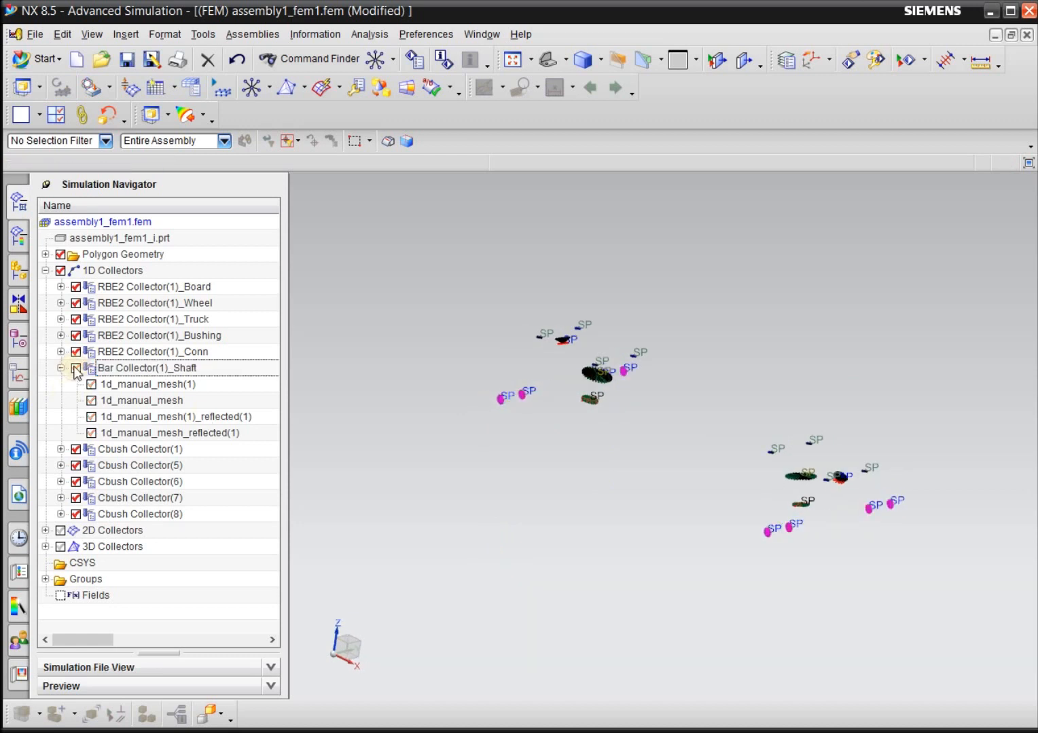
left_click(76, 368)
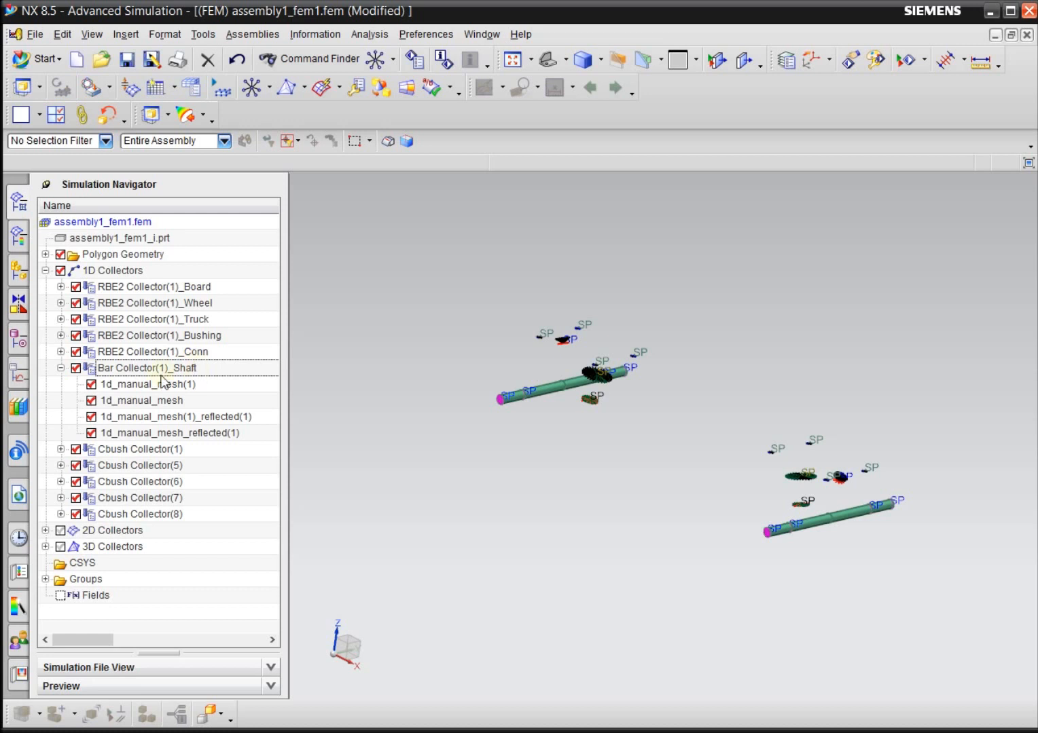
Open the PBAR1 physical property of the Bar Collector(1)_Shaft mesh collector for editing.
left_click(127, 372)
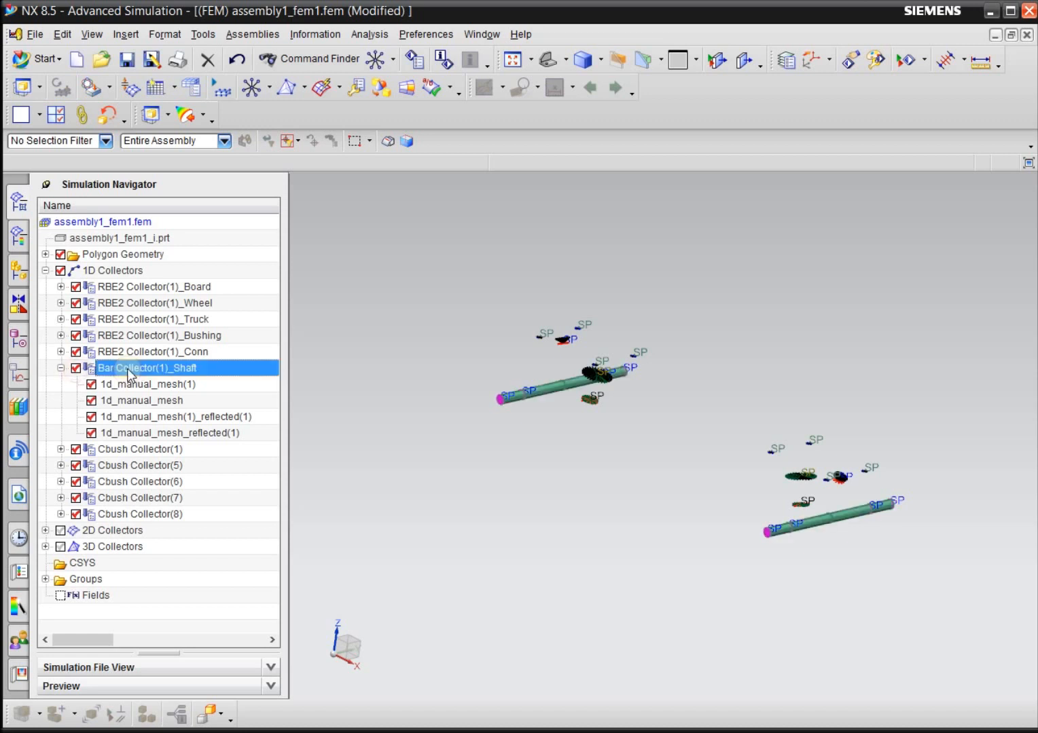
right_click(127, 369)
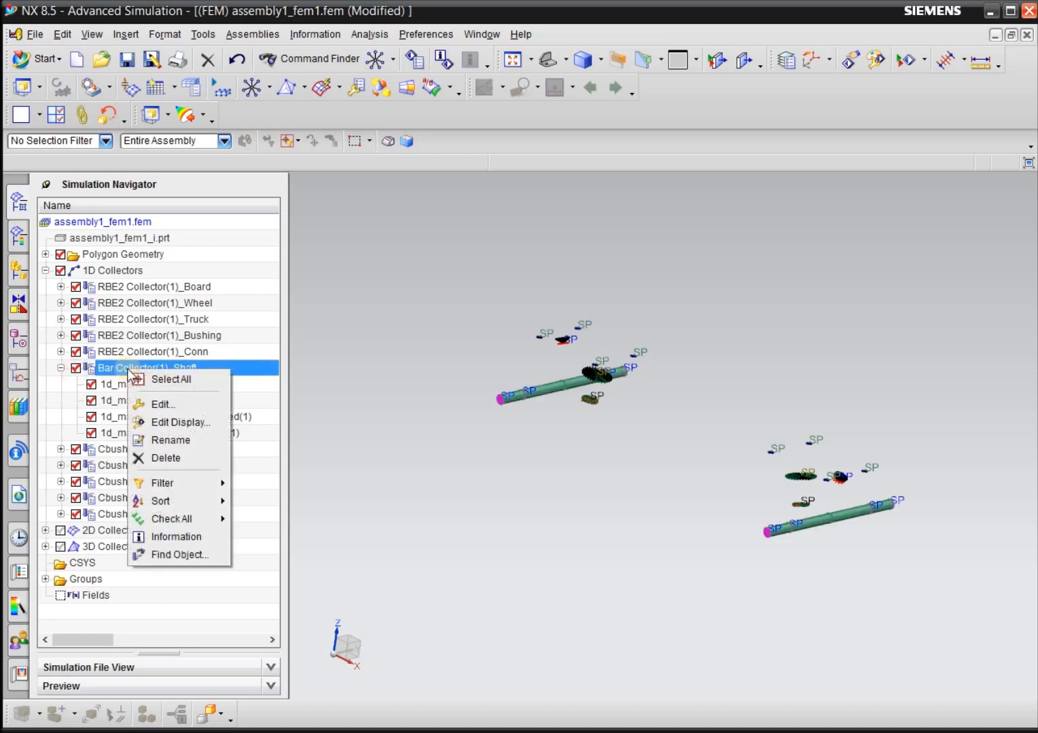
left_click(158, 405)
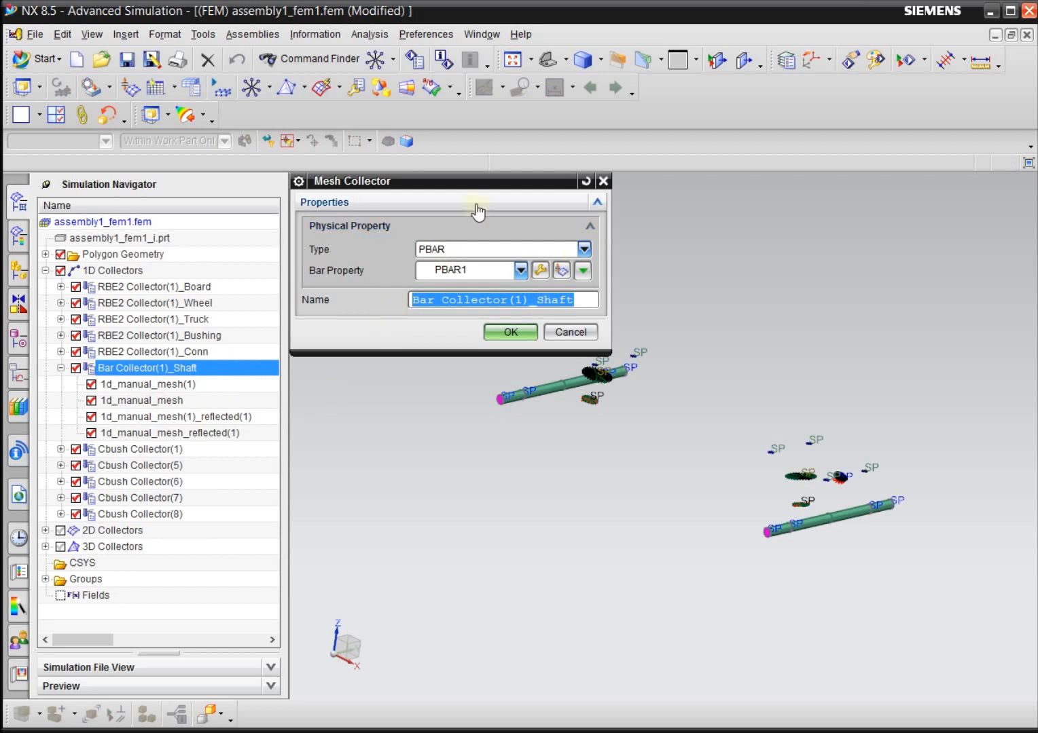
left_click(540, 271)
left_click(441, 295)
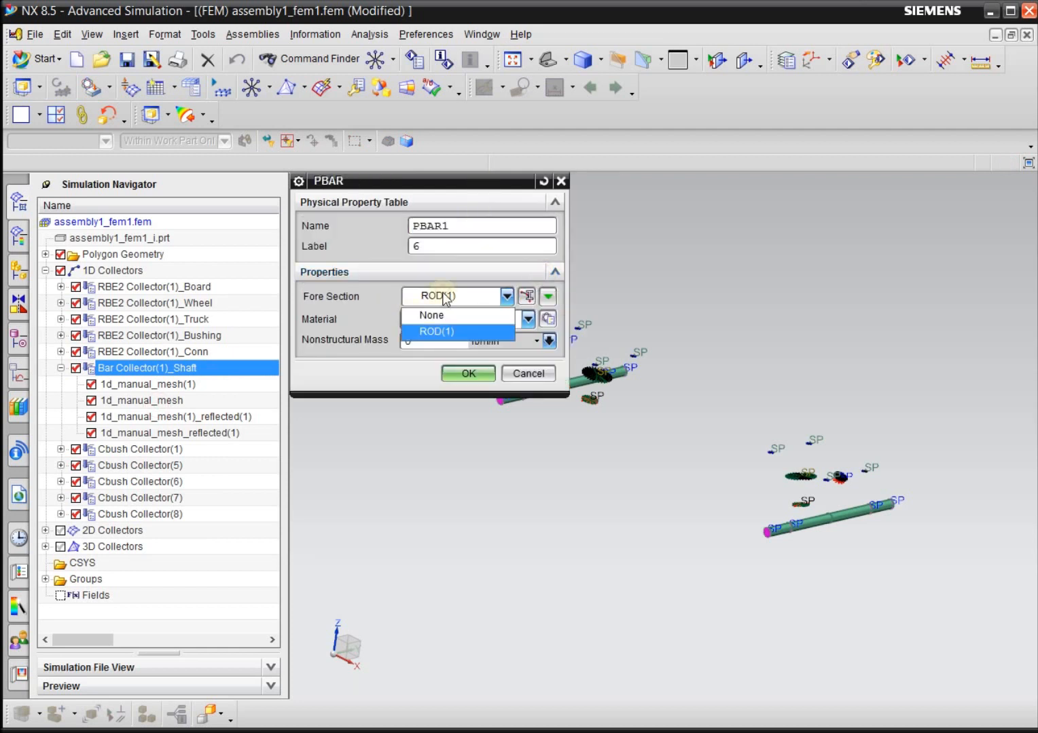
left_click(441, 295)
left_click(424, 325)
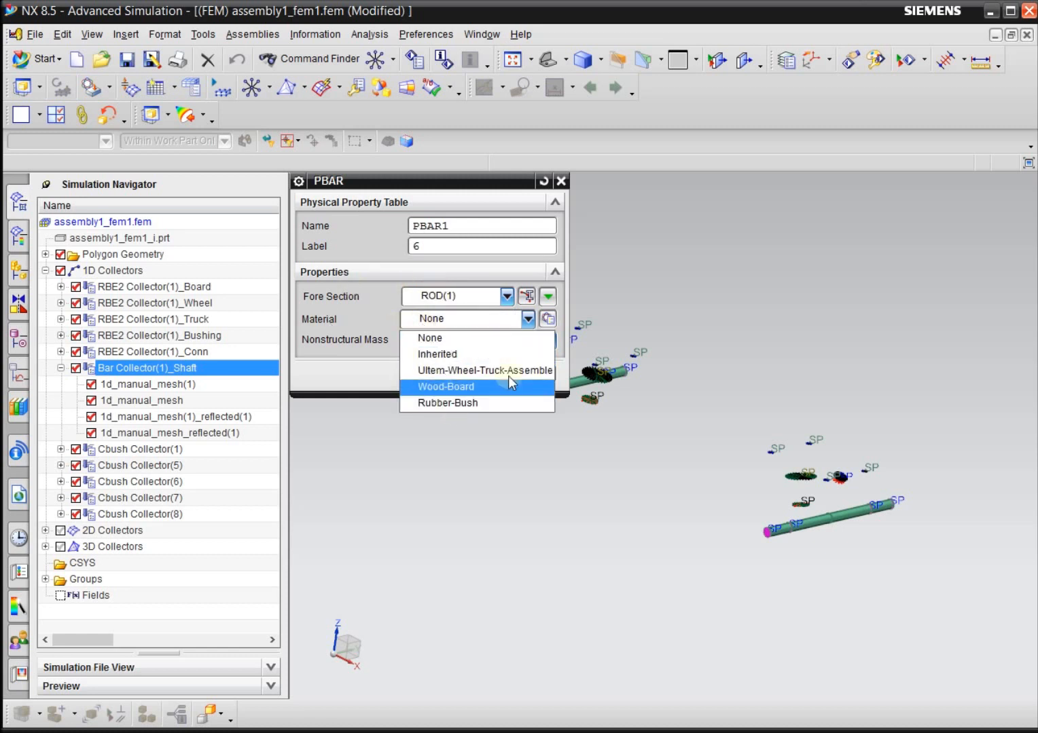
left_click(500, 338)
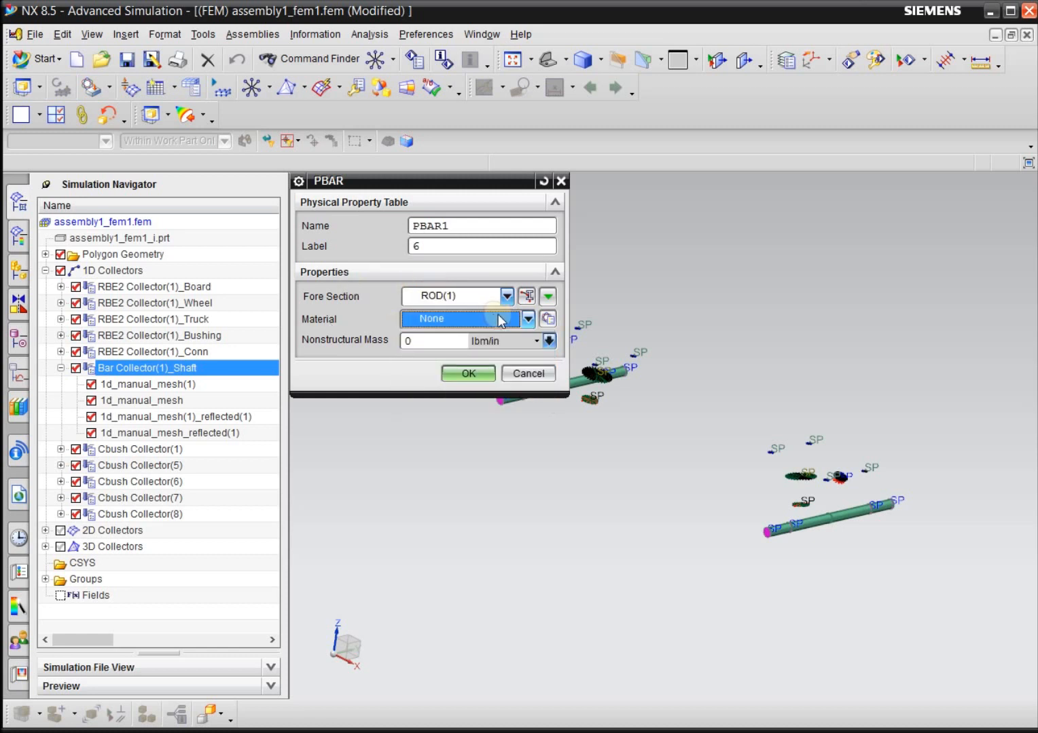
left_click(548, 320)
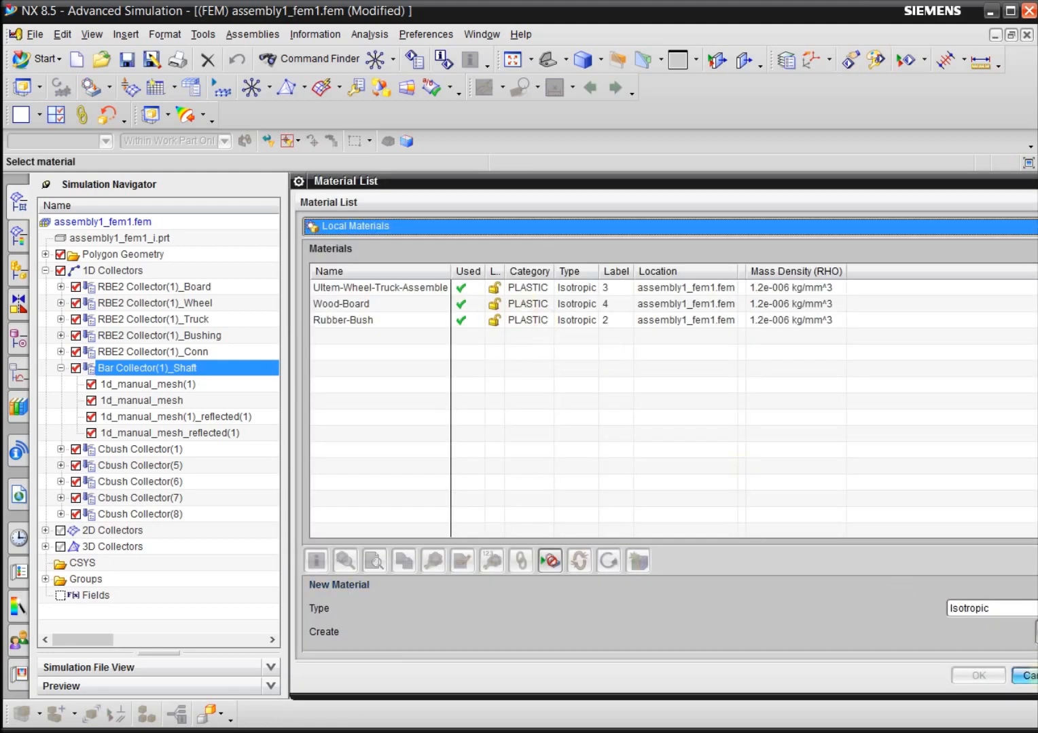
left_click(1024, 675)
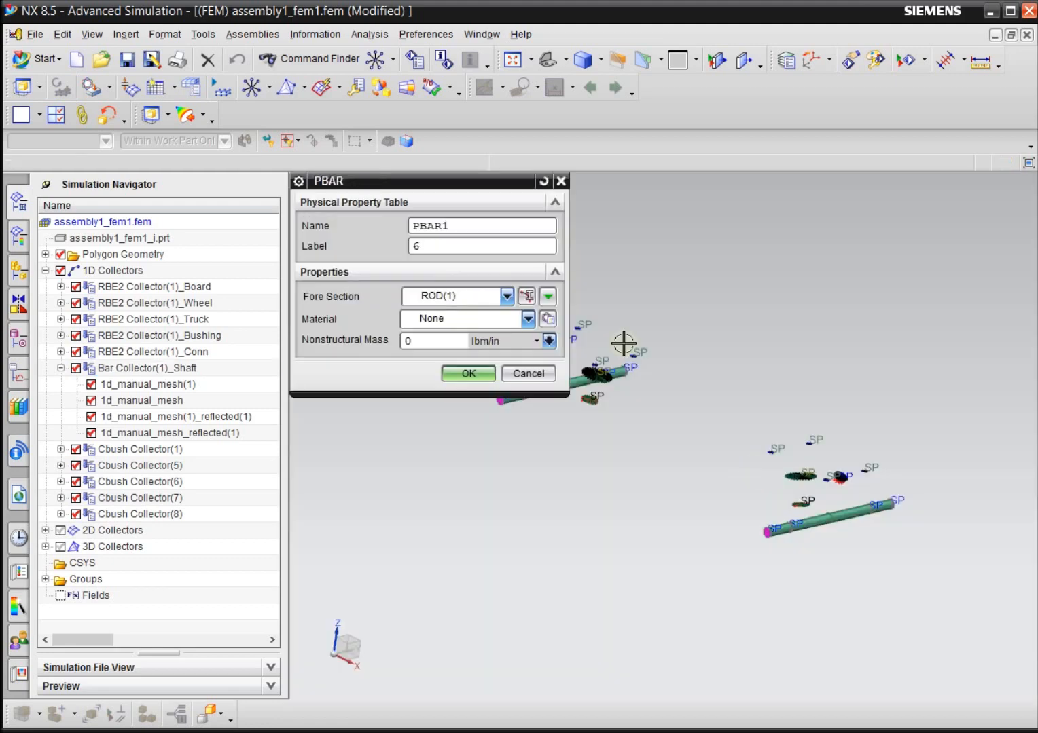
Choose Steel-Rolled from the library materials as the material of the shaft's PBAR1 property.
left_click(547, 320)
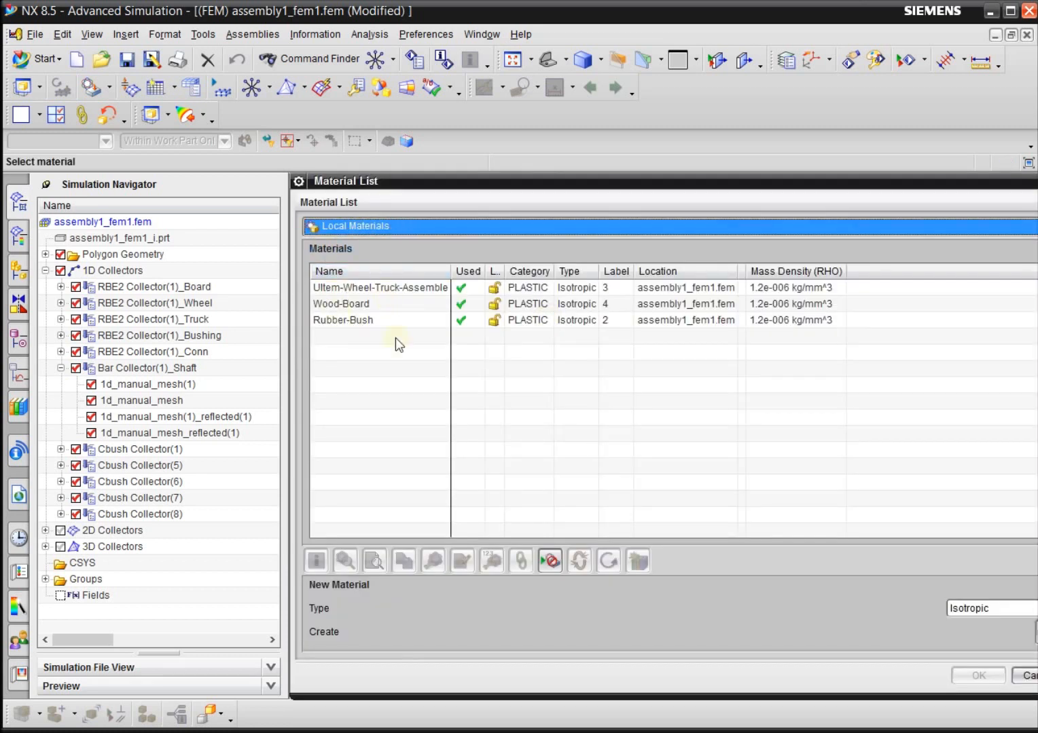
left_click(395, 226)
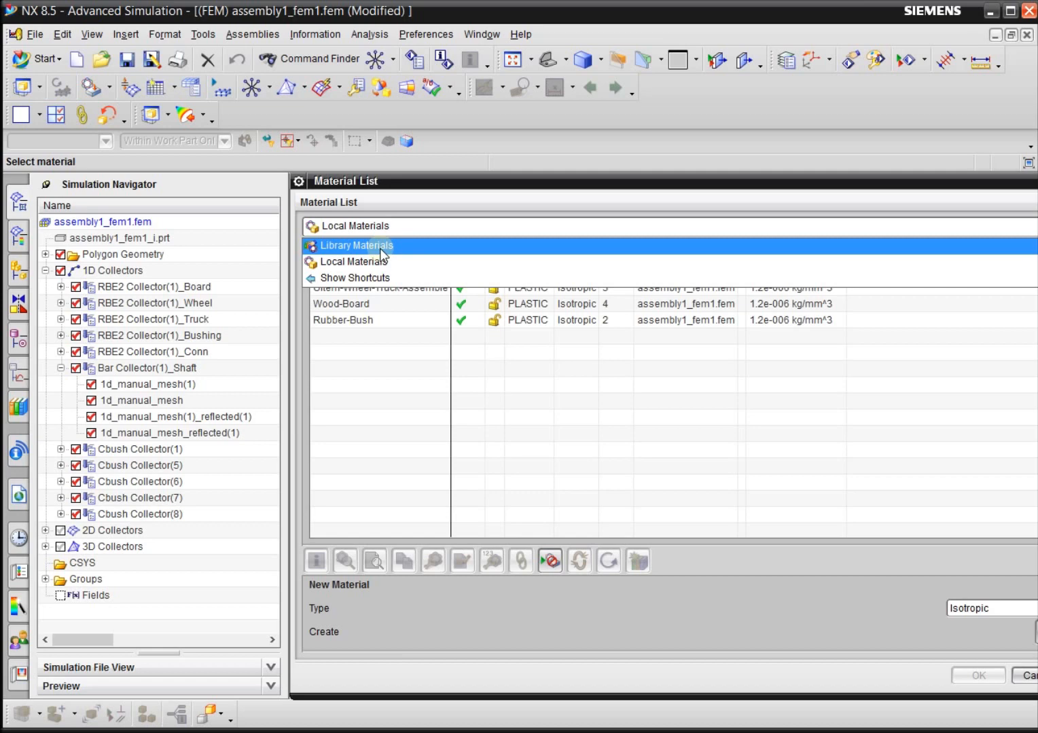
left_click(380, 247)
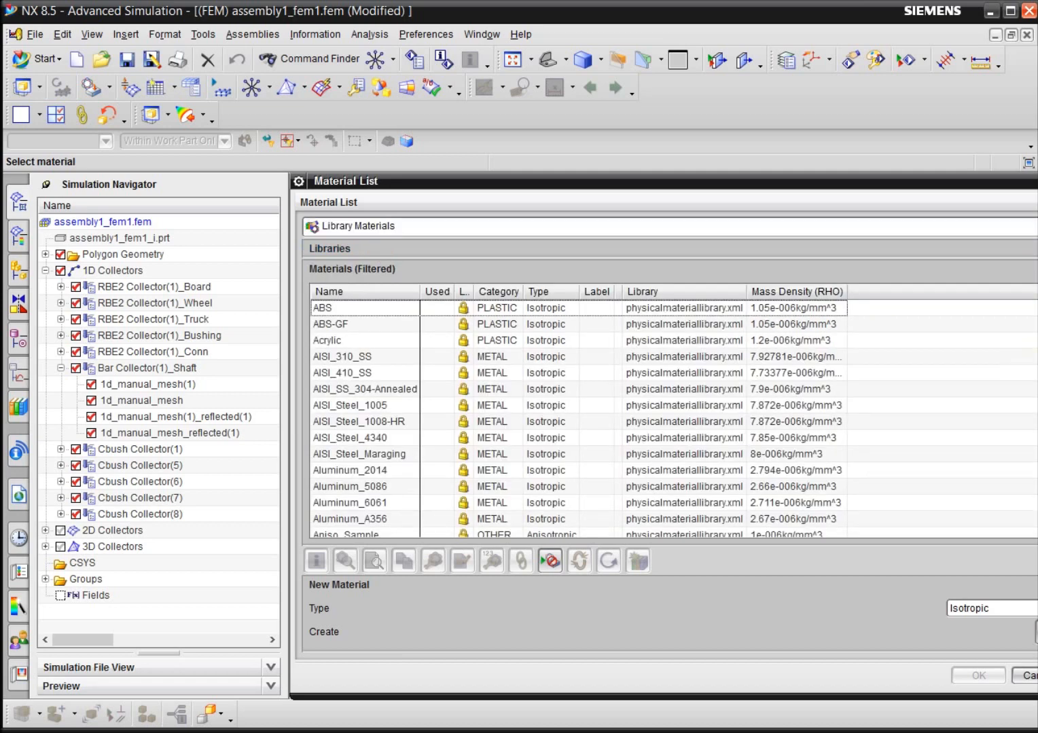
scroll(577, 417, "down", 8)
scroll(577, 418, "down", 3)
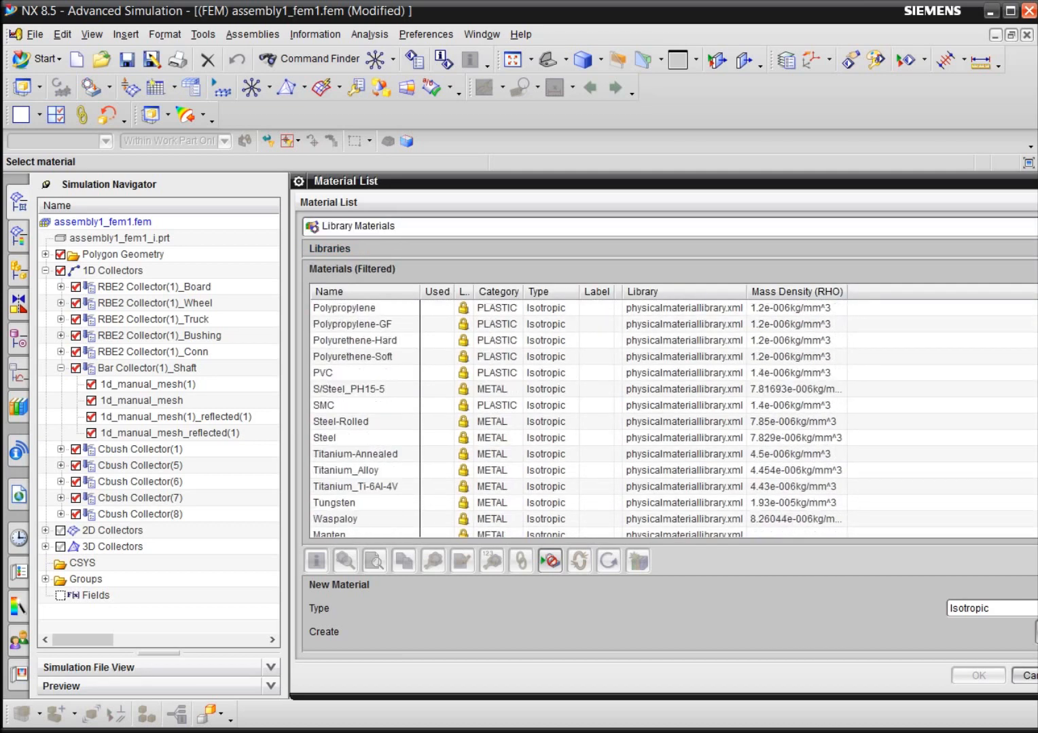
left_click(363, 405)
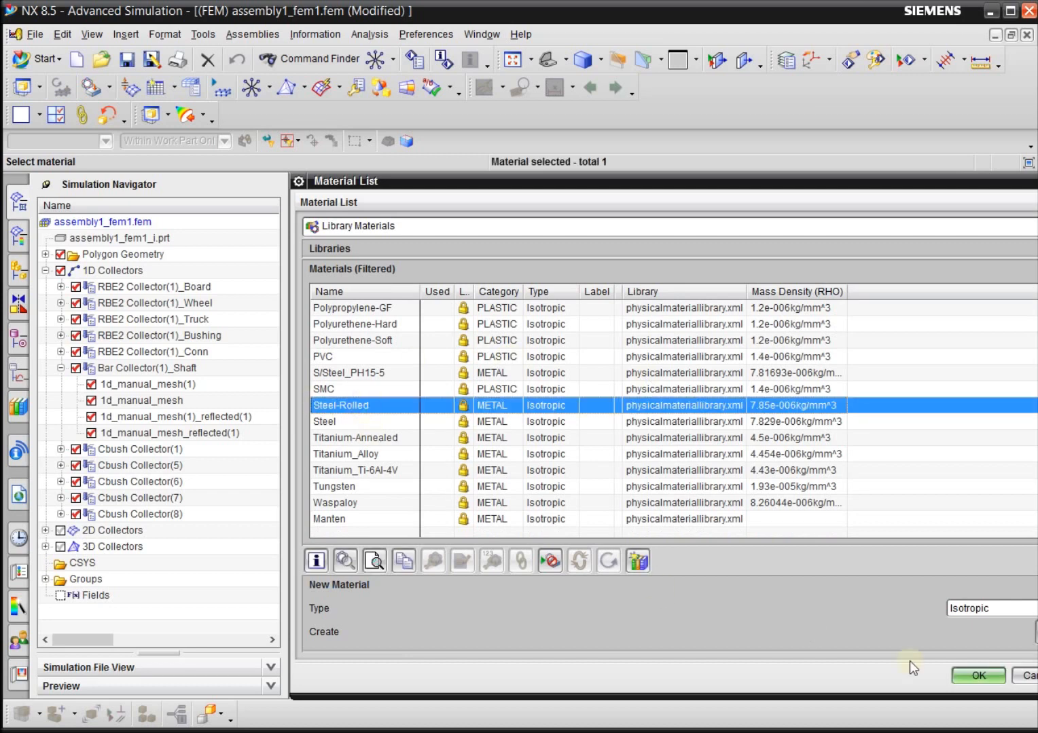
left_click(978, 675)
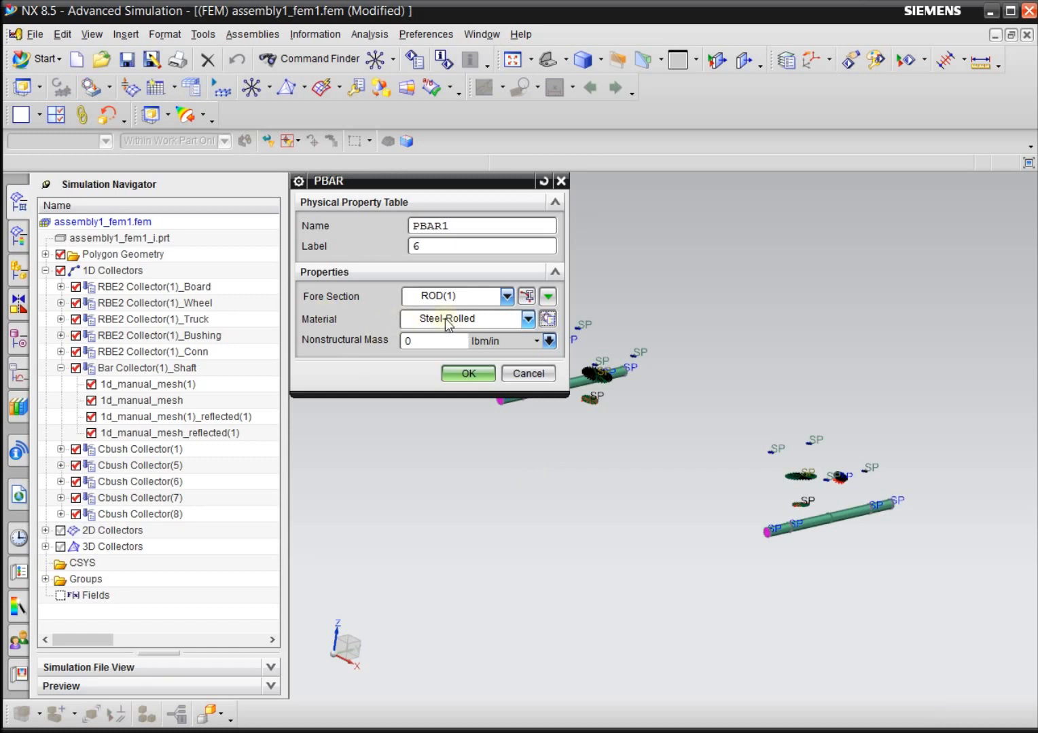
Confirm the PBAR1 property and the Bar Collector(1)_Shaft mesh collector, and collapse the shaft collector.
left_click(470, 373)
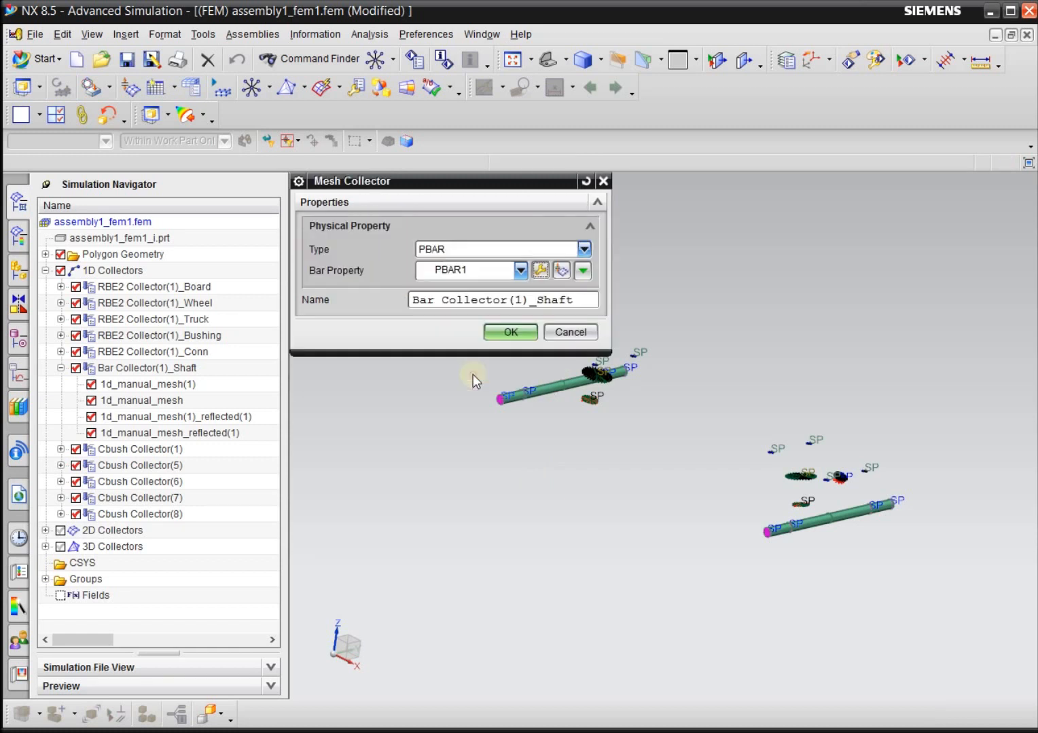
left_click(511, 333)
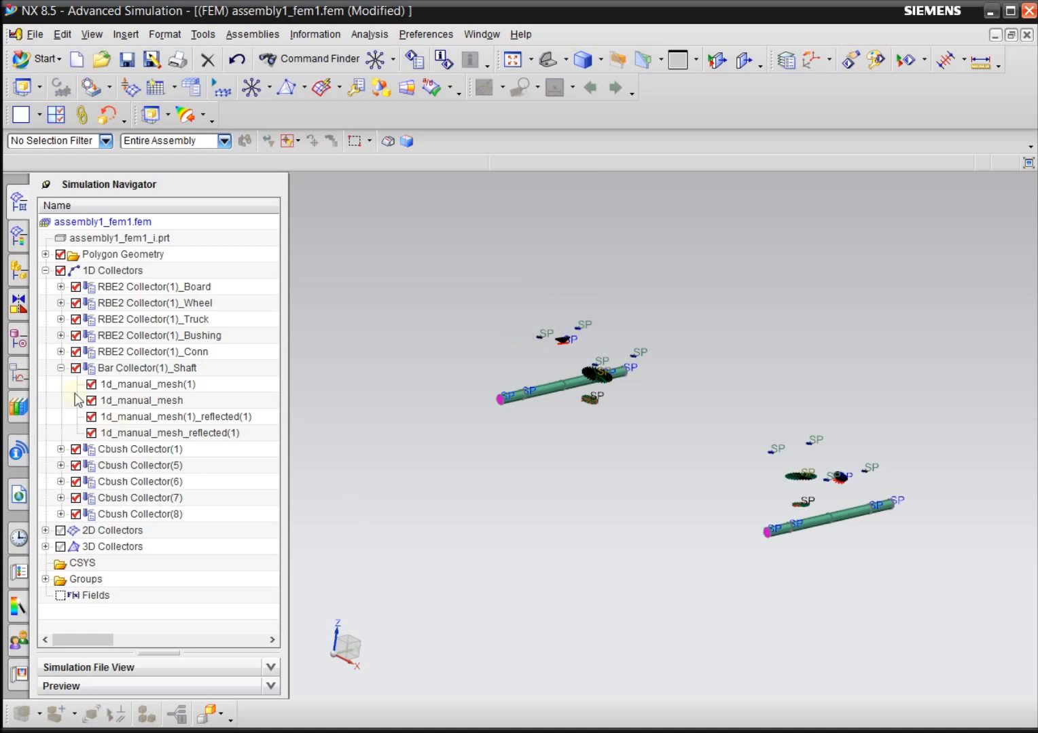
left_click(61, 368)
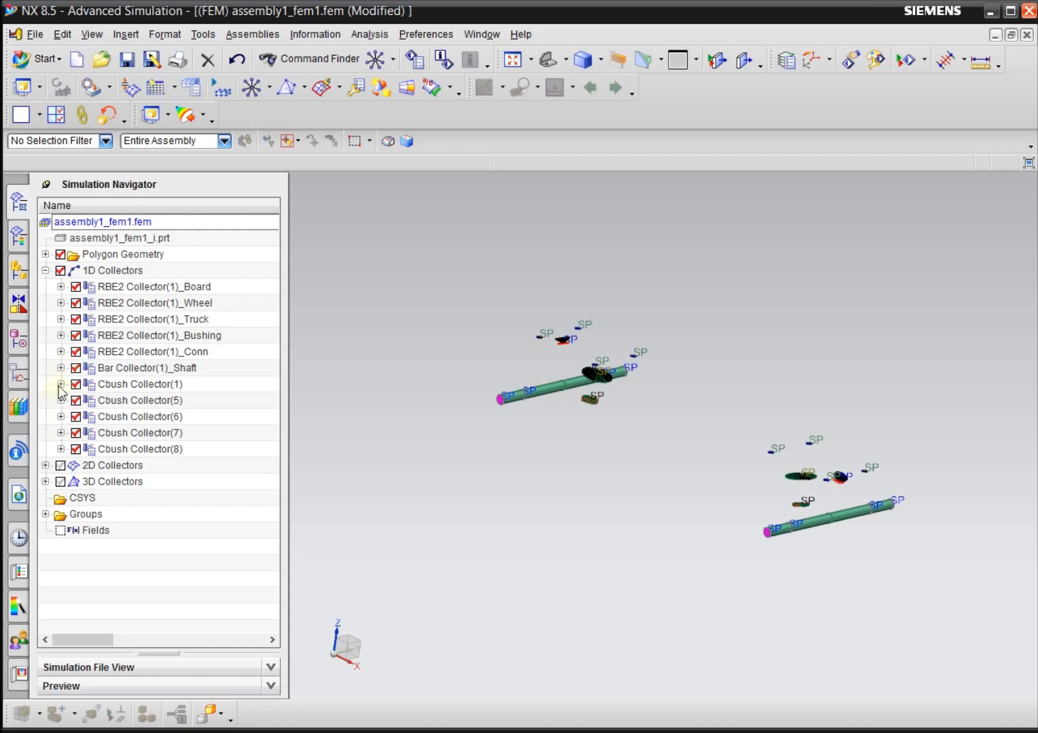
Check which meshes Cbush Collector(1), Cbush Collector(6) and Cbush Collector(7) contain.
left_click(61, 384)
left_click(61, 385)
left_click(61, 416)
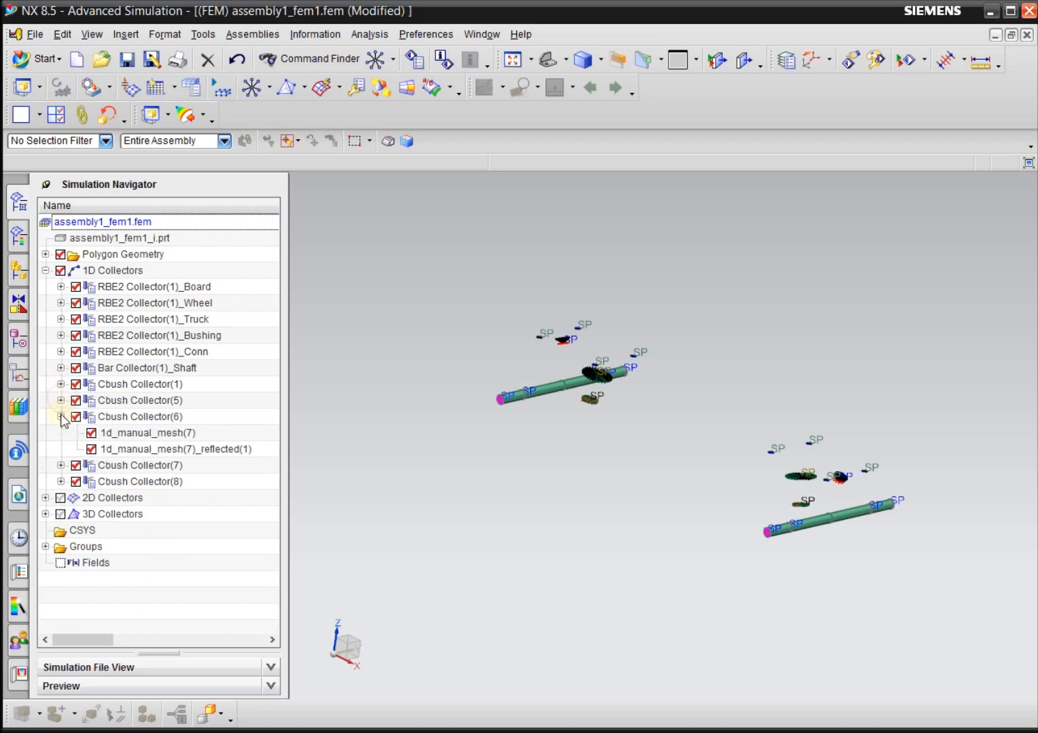
left_click(61, 417)
left_click(61, 433)
left_click(61, 433)
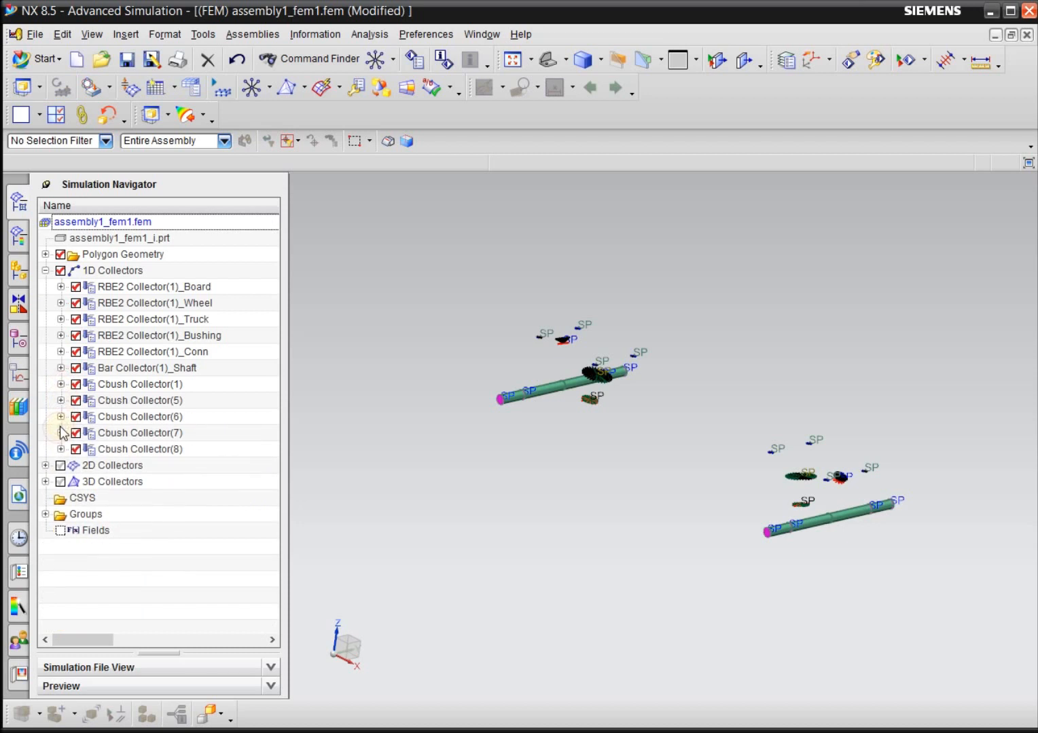
Examine the meshes of Cbush Collector(8) by highlighting them one by one in the model.
left_click(61, 449)
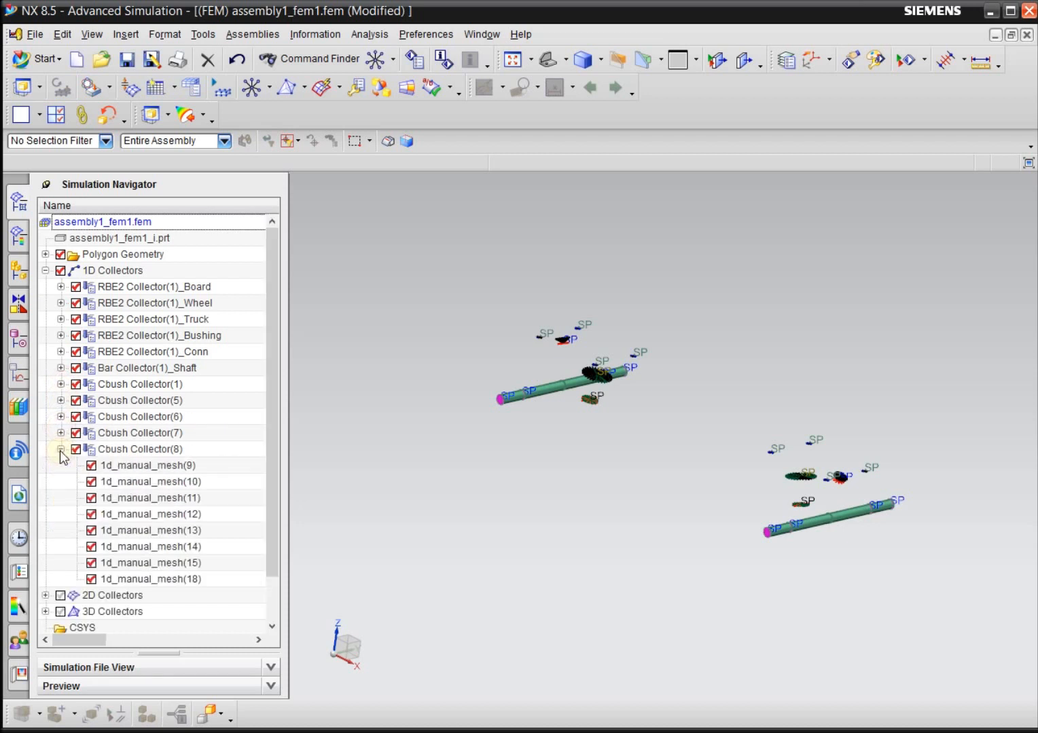
left_click(141, 467)
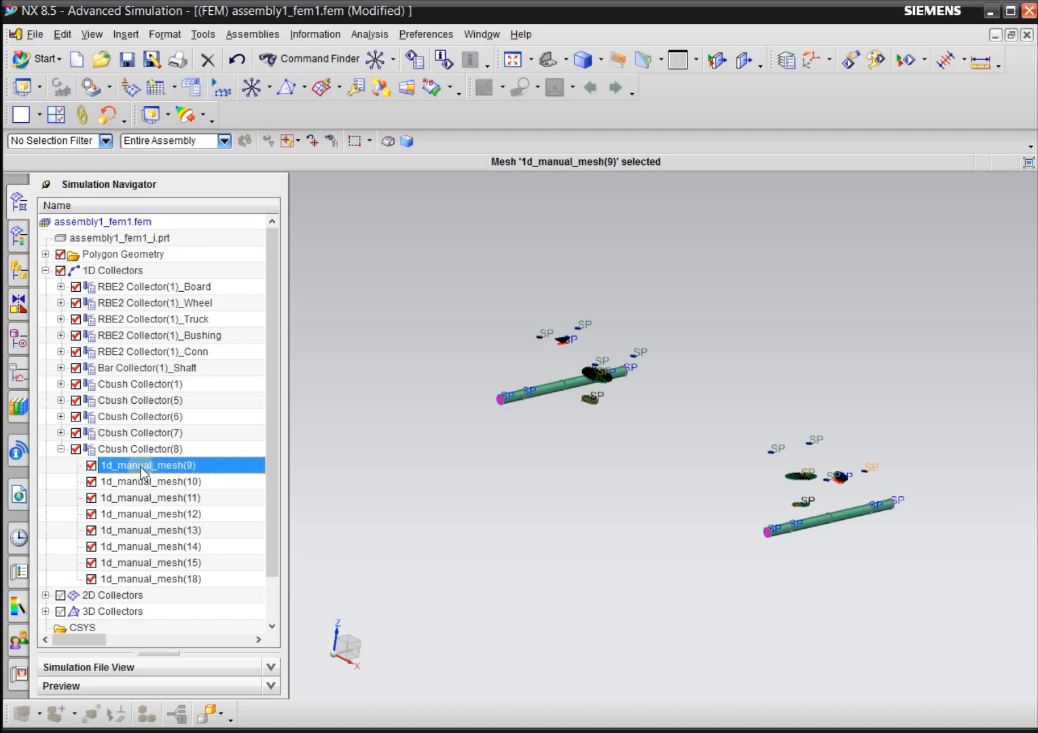
left_click(158, 496)
left_click(160, 548)
left_click(168, 563)
left_click(169, 580)
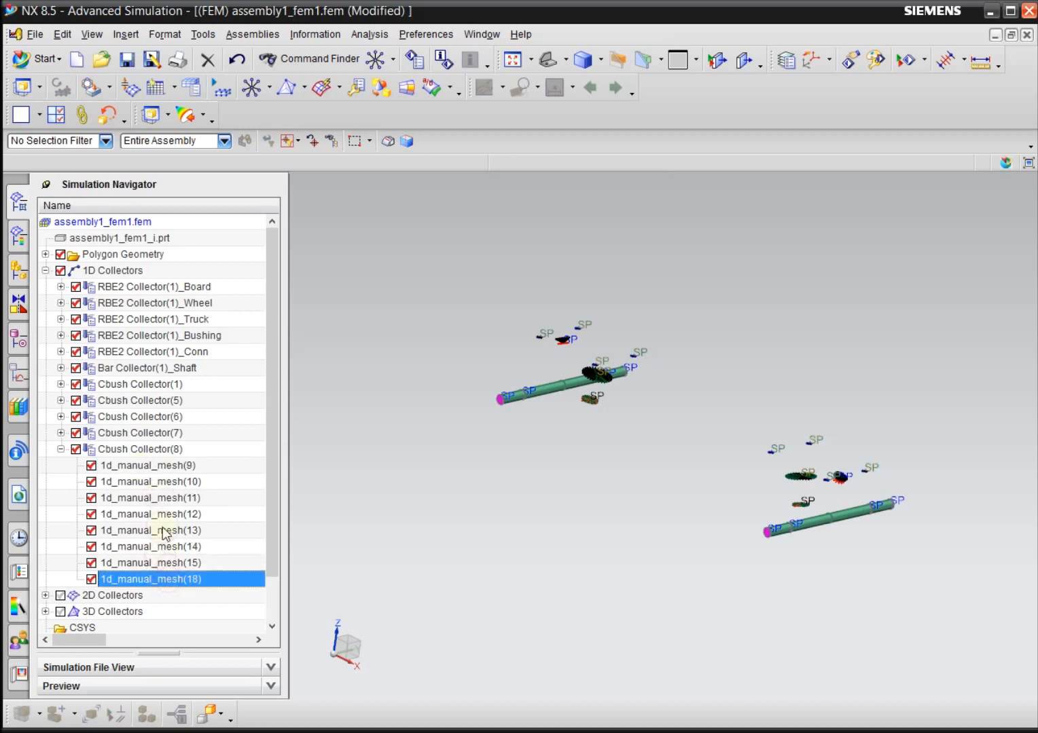
left_click(163, 530)
left_click(159, 481)
left_click(61, 449)
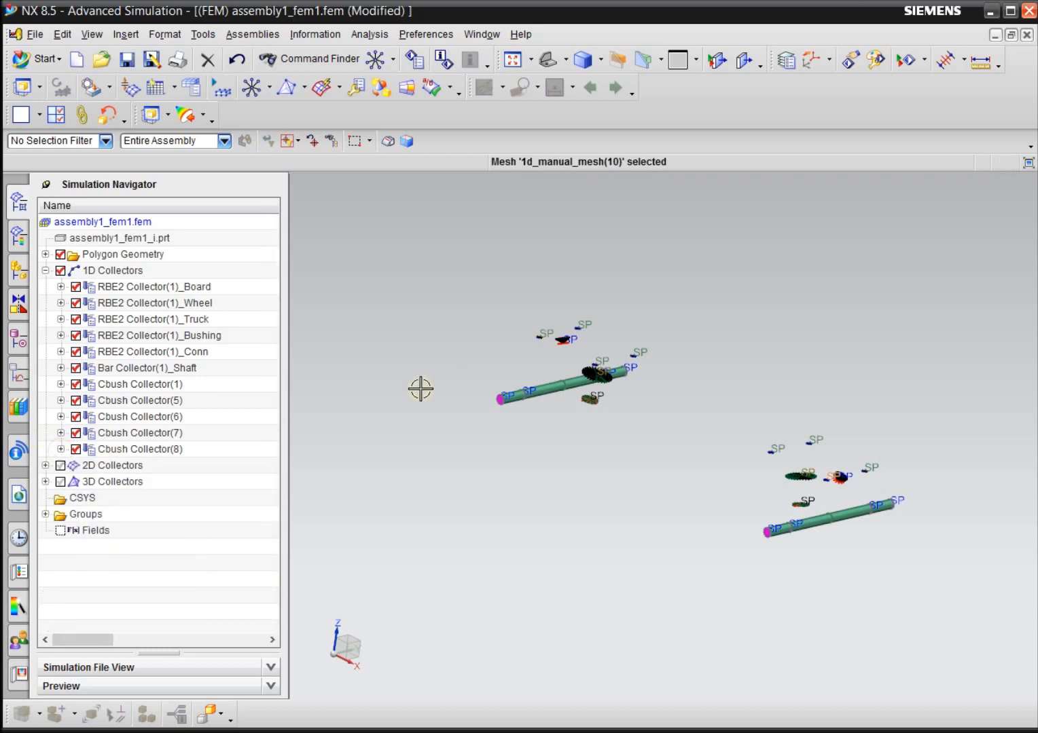
Show the 2D and 3D collectors and save all parts.
left_click(60, 465)
left_click(59, 482)
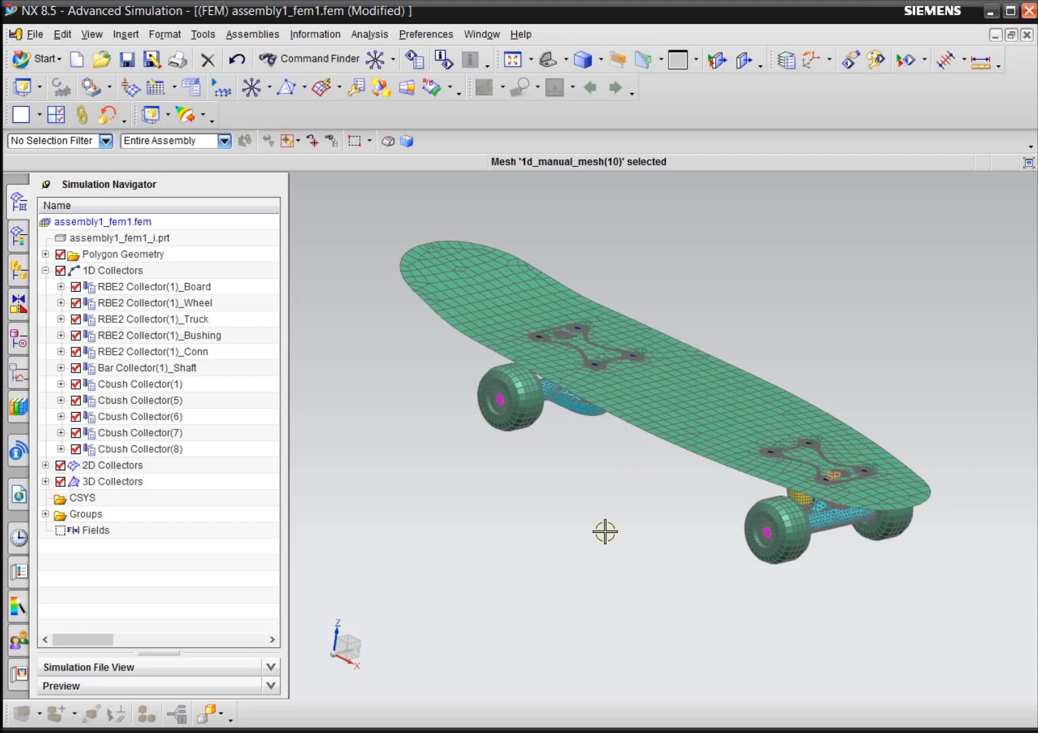
left_click(39, 39)
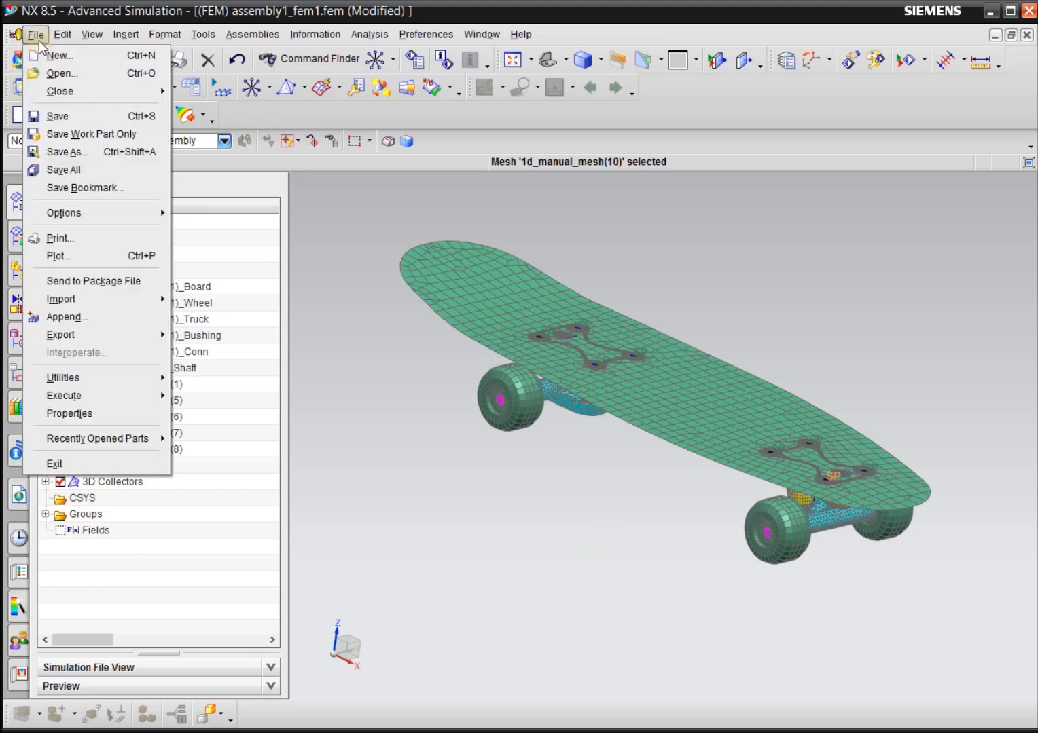
left_click(100, 170)
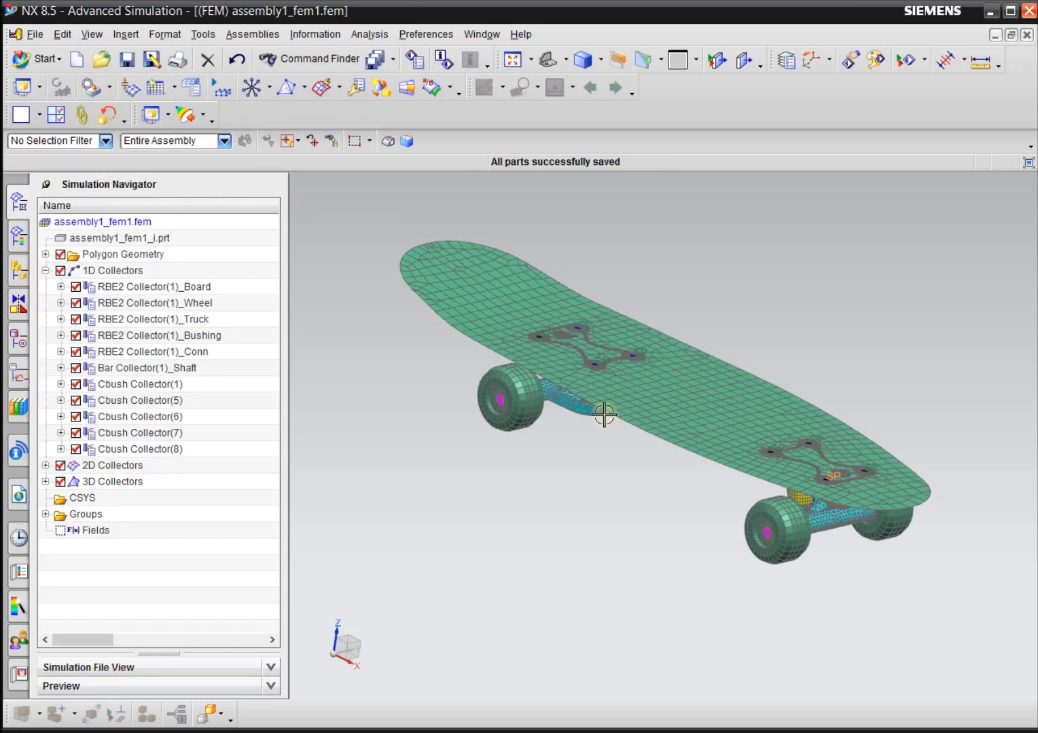
Display assembly1_sim1.sim and examine the trucks and wheels on the underside of the skateboard.
left_click(469, 36)
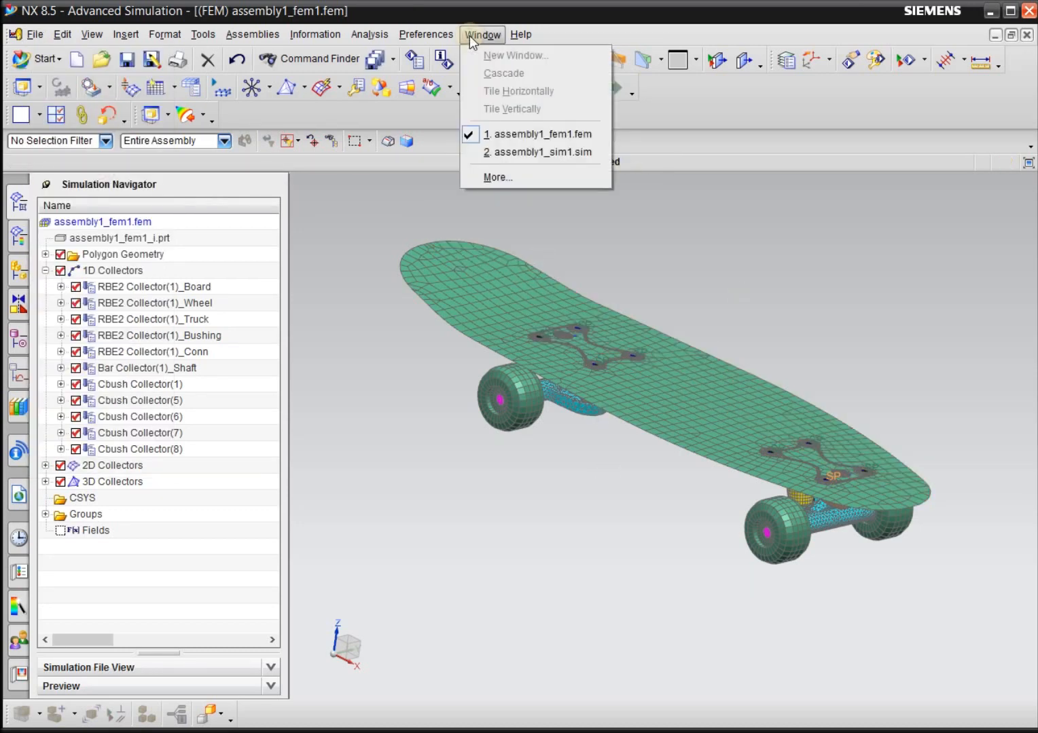
left_click(505, 150)
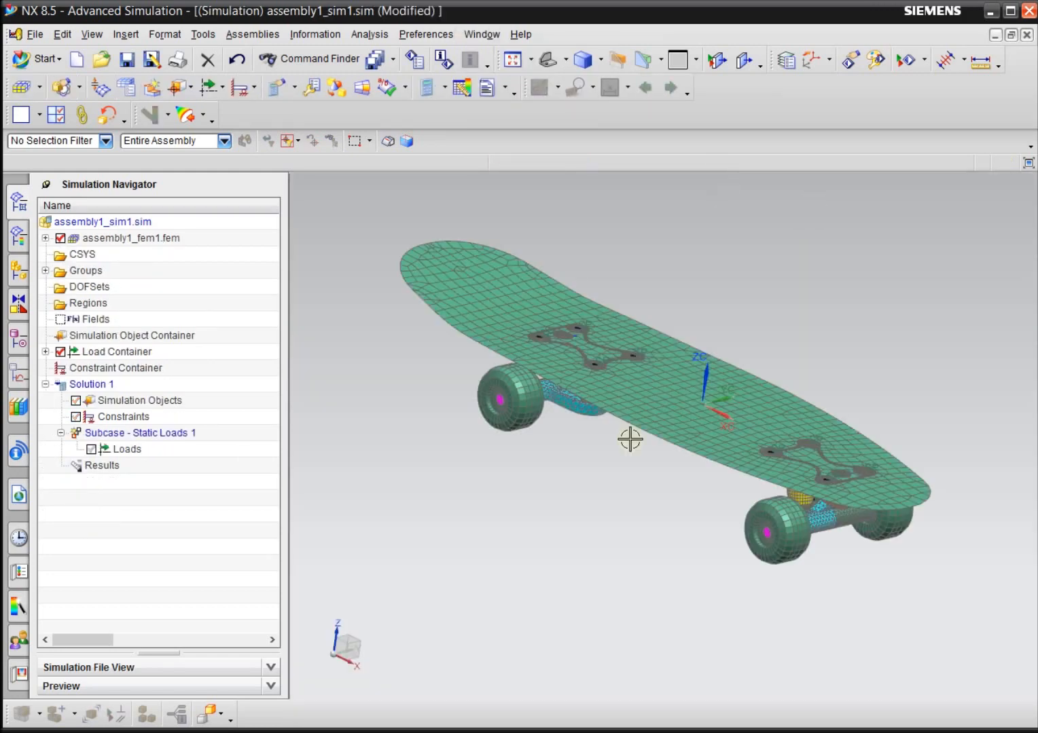
middle_click_drag(621, 567, 645, 571)
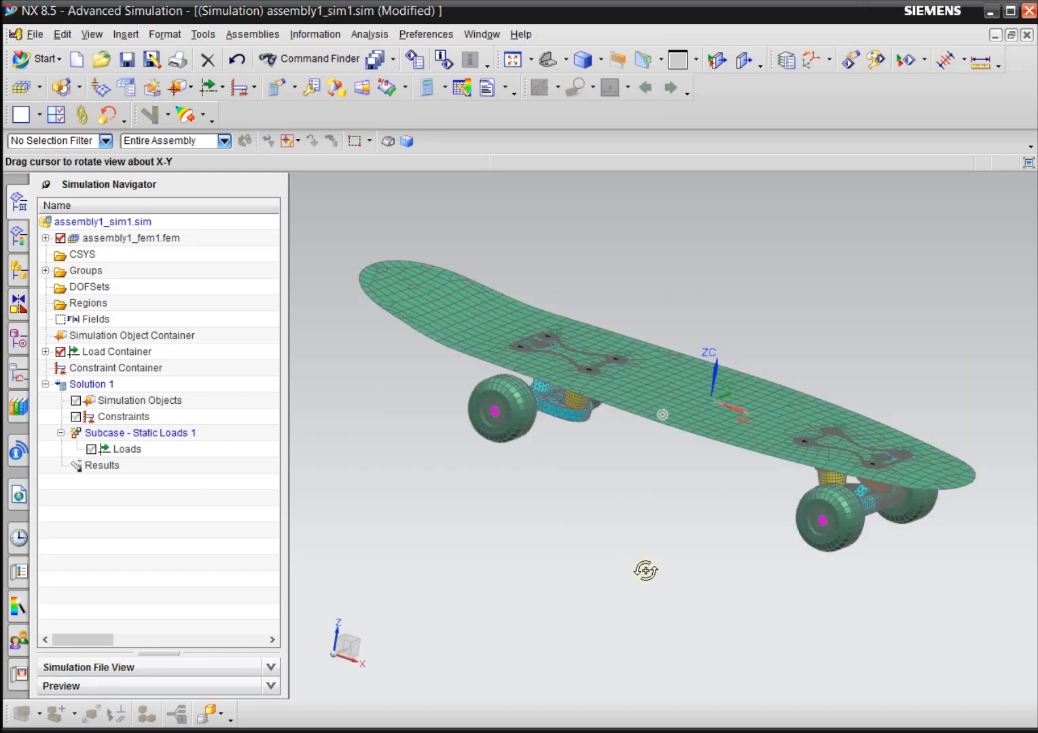
middle_click_drag(645, 571, 665, 503)
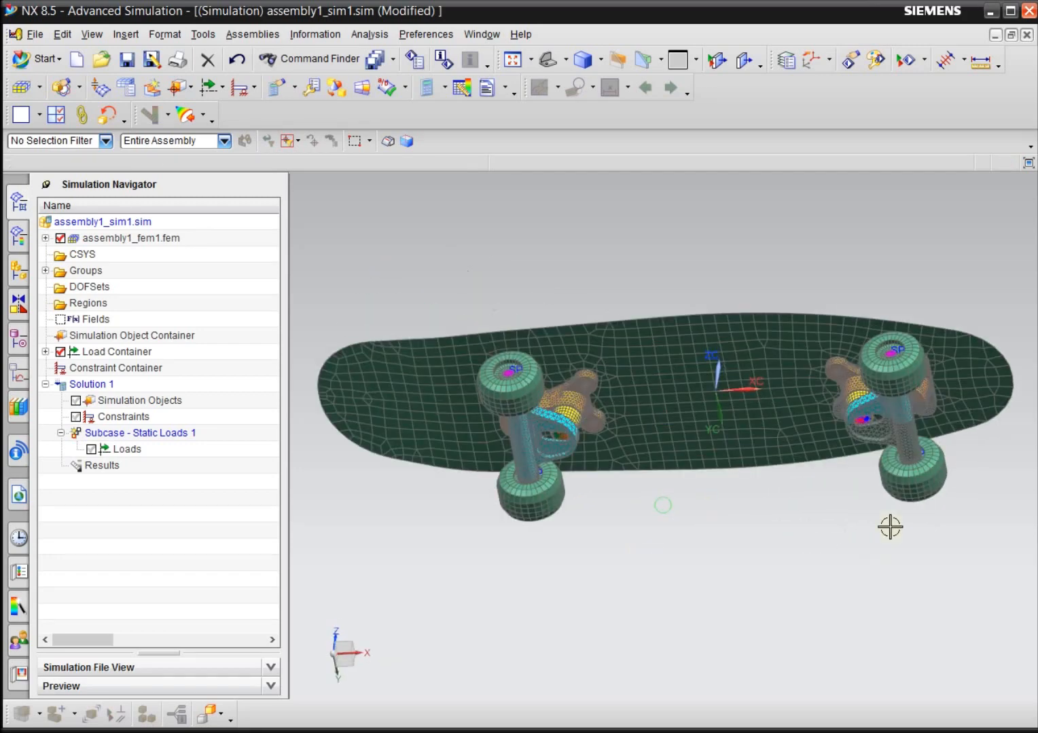
scroll(923, 477, "up", 6)
scroll(899, 516, "down", 1)
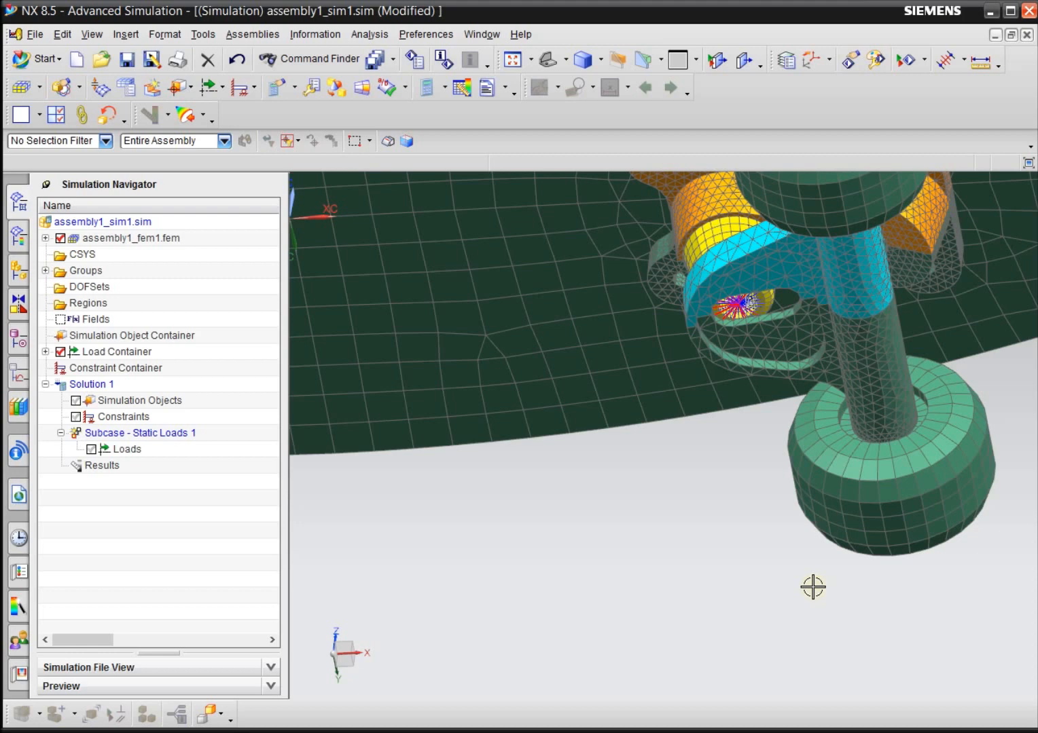
Return to assembly1_fem1.fem and examine the truck, bushing and wheel meshes from below the board.
left_click(476, 34)
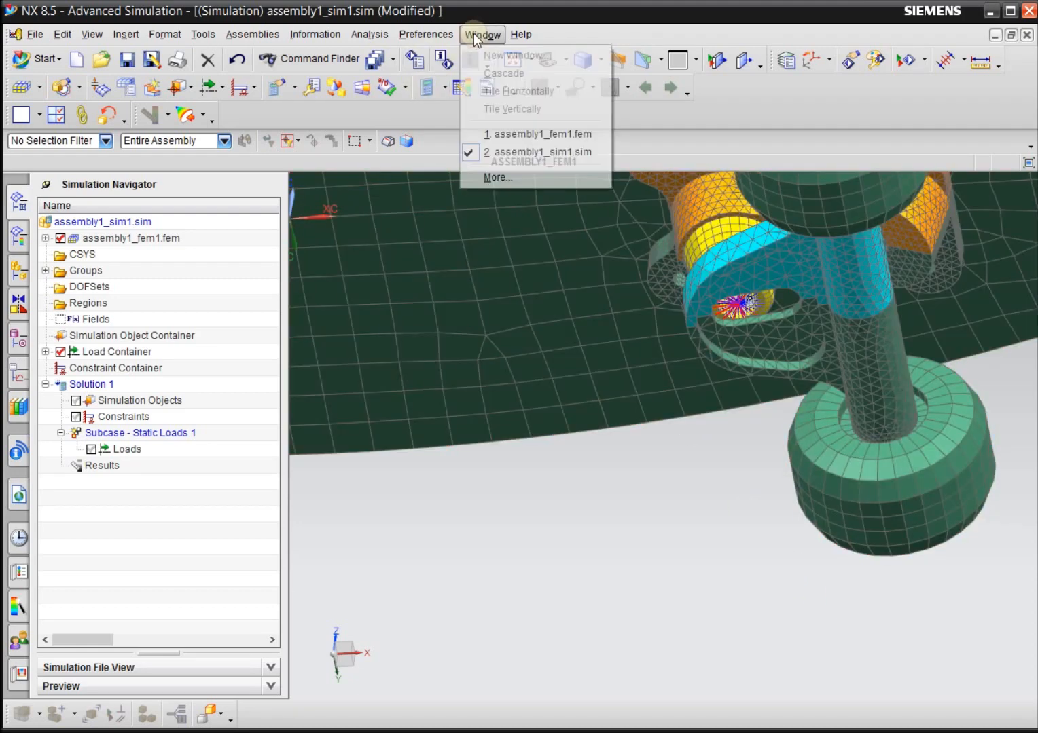
left_click(507, 134)
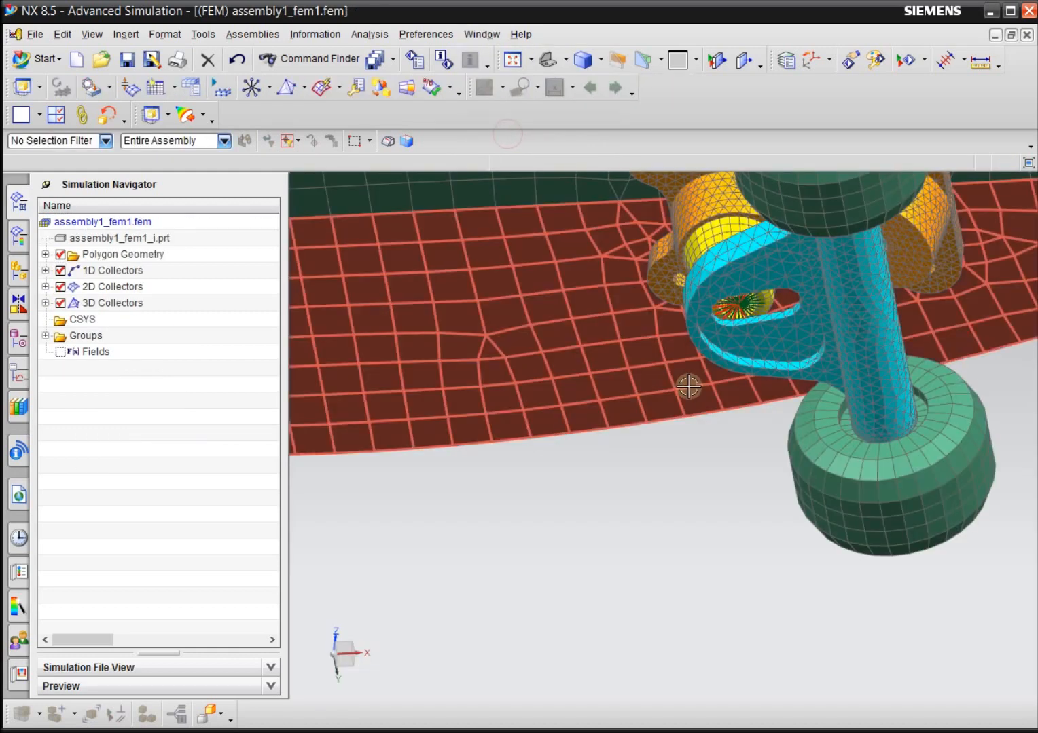
key("ctrl+f")
middle_click_drag(649, 557, 630, 600)
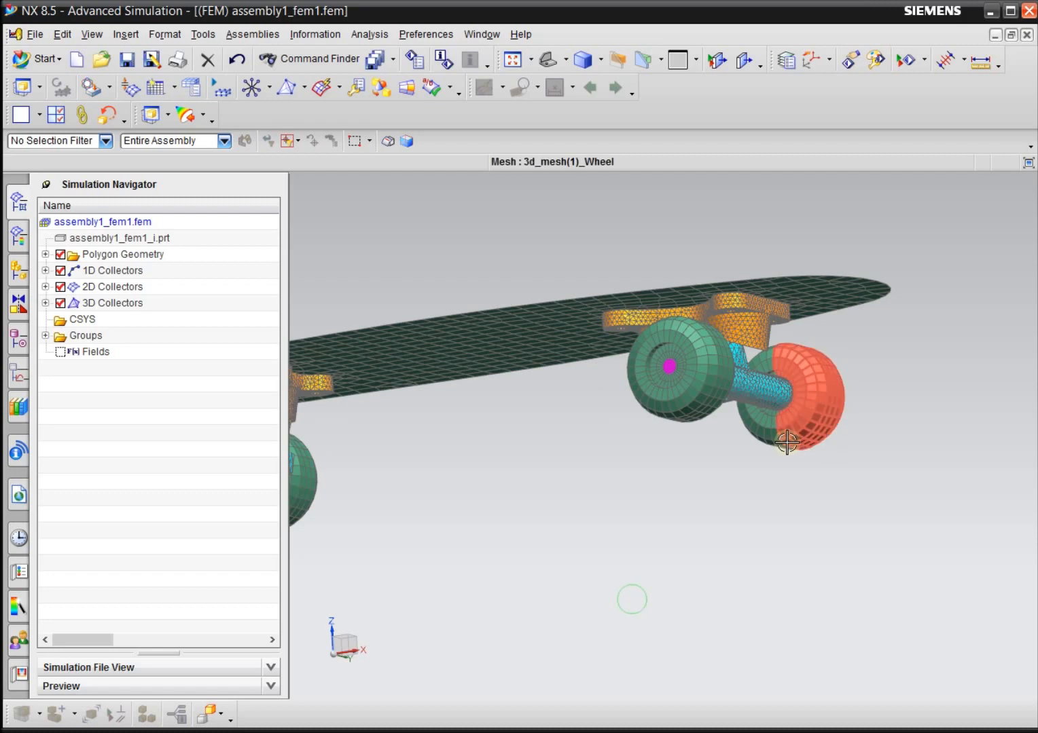
scroll(677, 406, "up", 5)
middle_click_drag(662, 516, 683, 502)
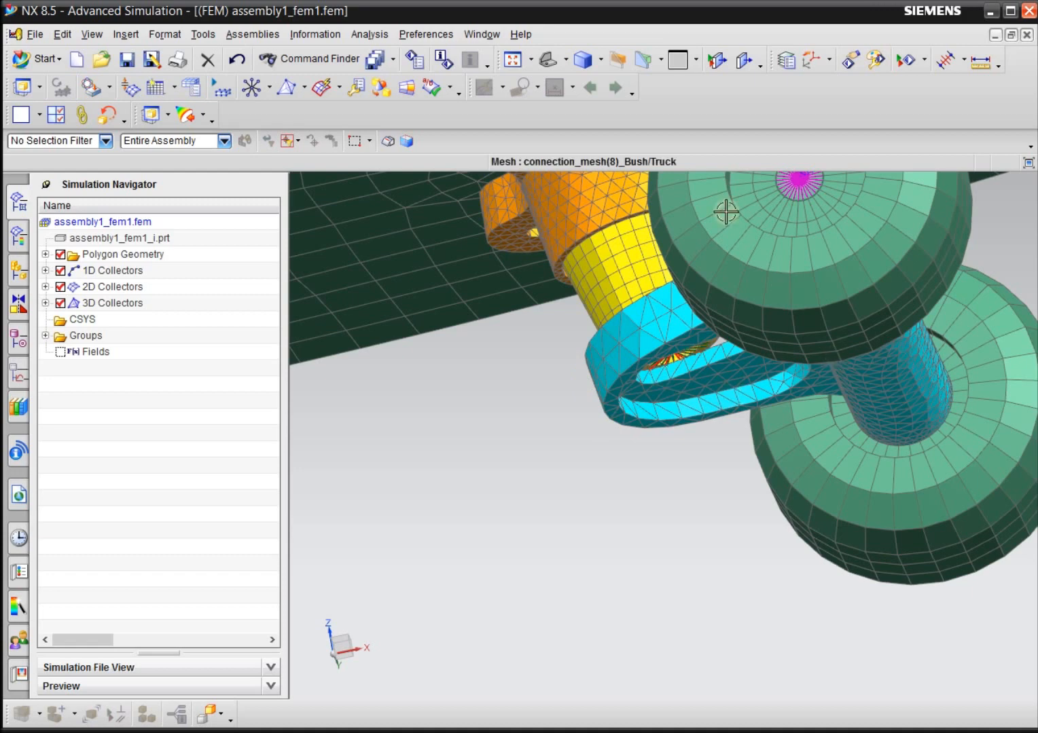
Orient the model to the front view and examine the lowest nodes of the wheel mesh.
left_click(564, 61)
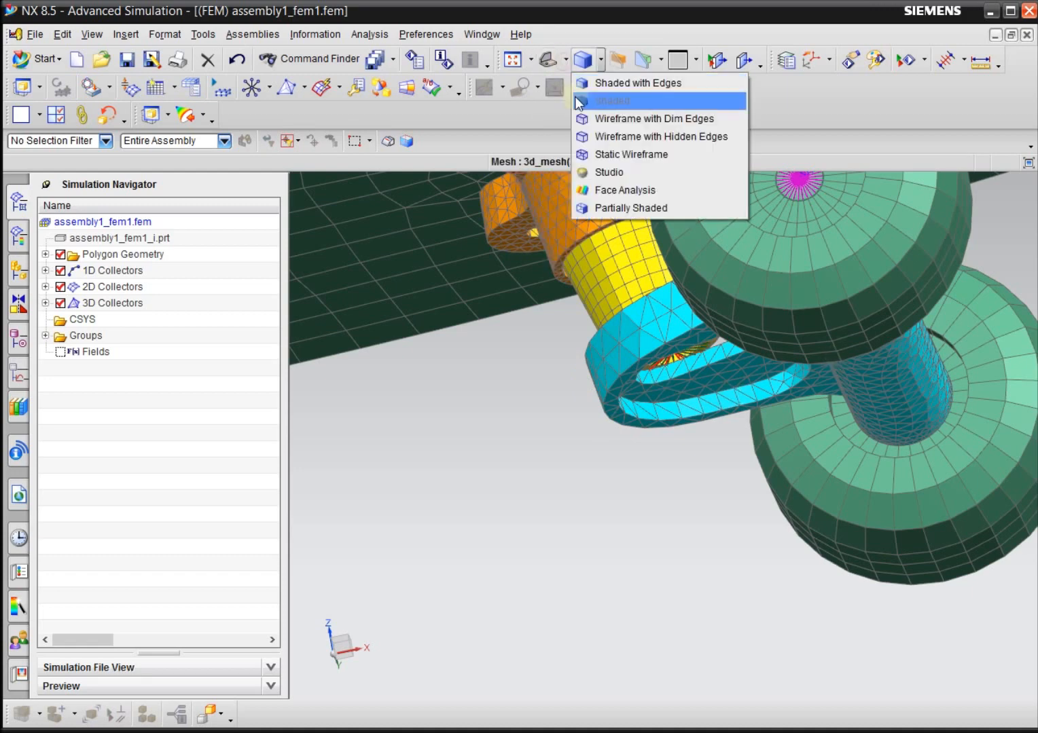
left_click(570, 93)
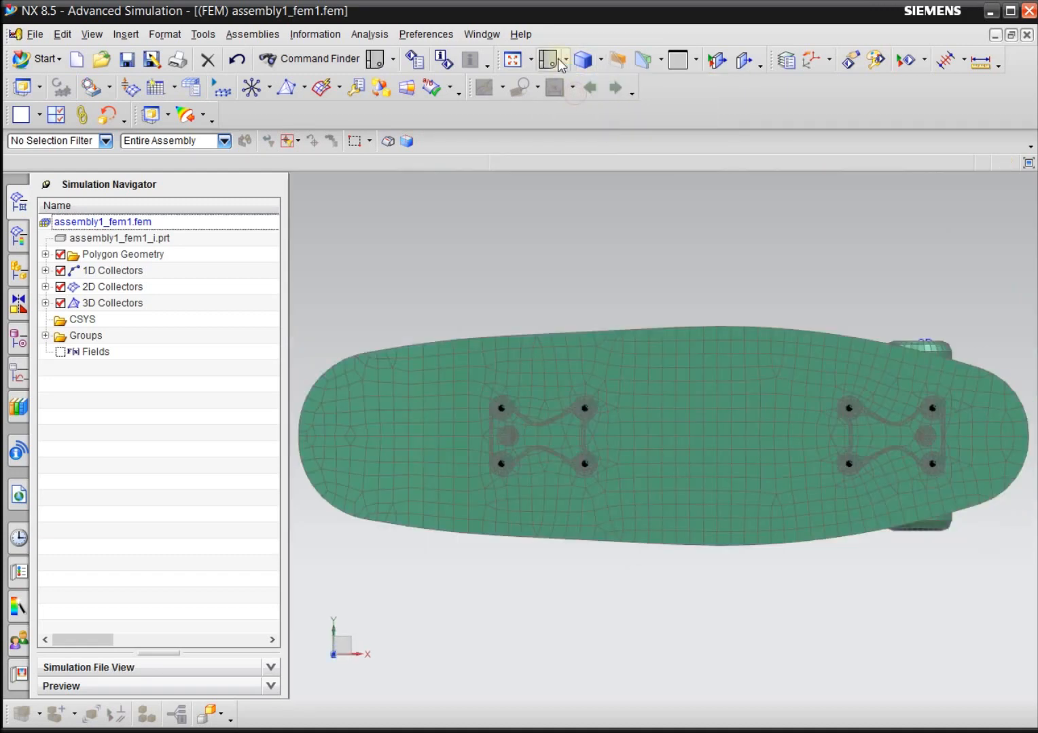
left_click(567, 61)
left_click(576, 111)
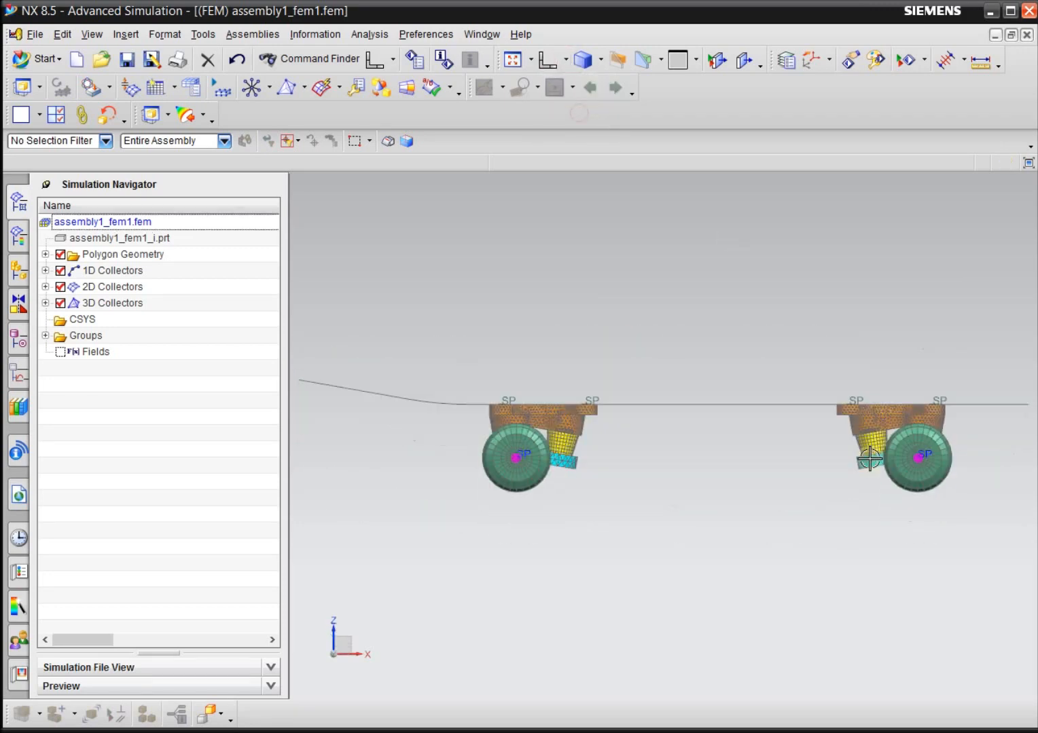
scroll(947, 519, "up", 6)
scroll(943, 519, "down", 3)
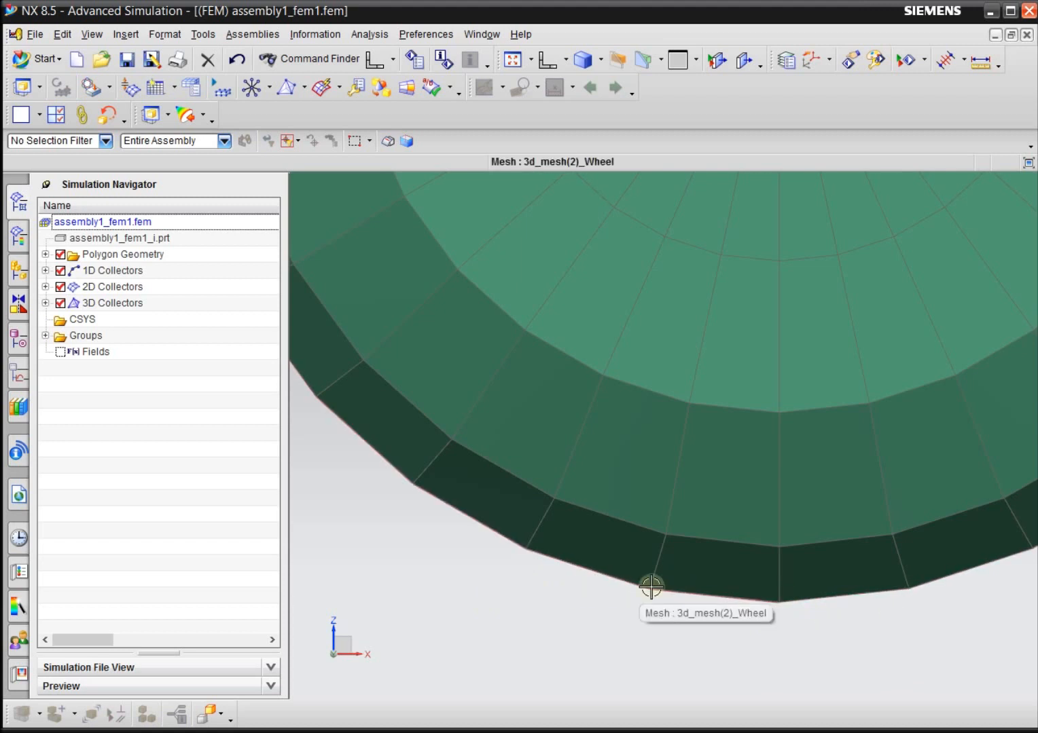
scroll(669, 519, "down", 4)
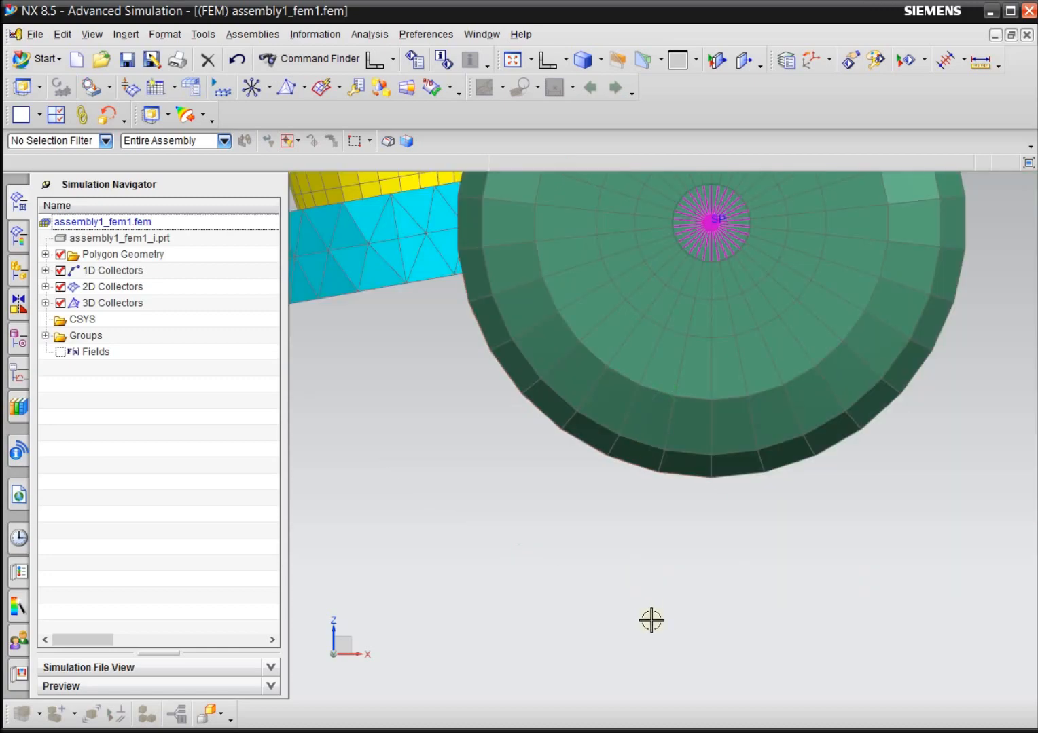
Examine the element rows on the wheel treads from the underside of the skateboard.
middle_click_drag(651, 620, 626, 466)
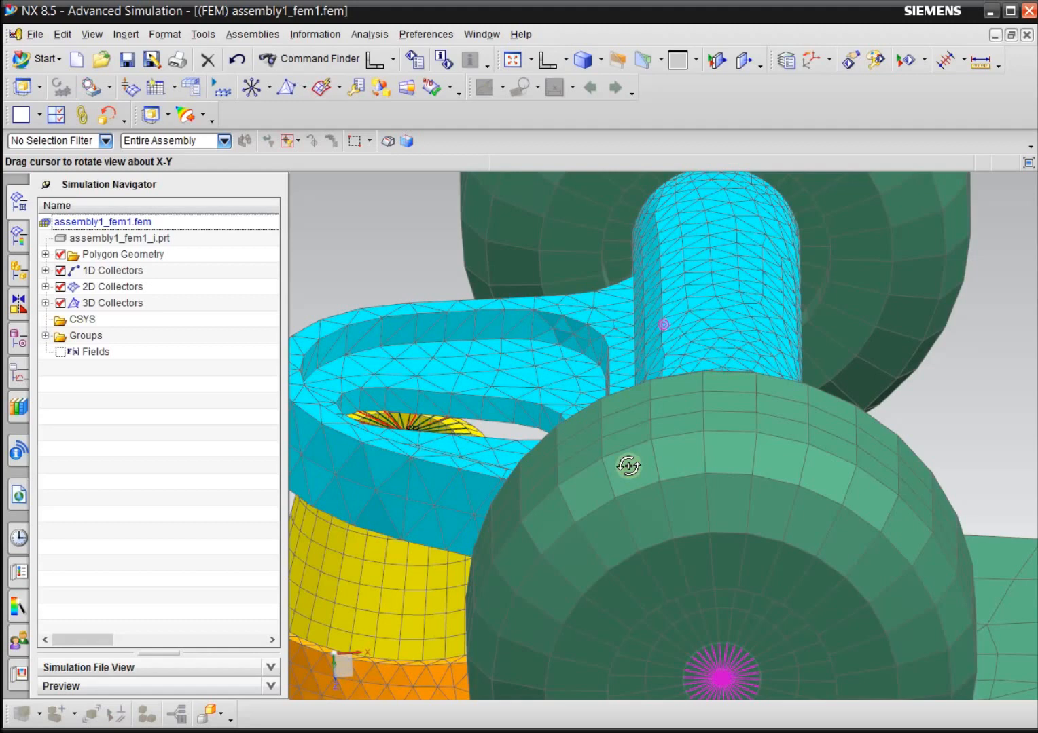
scroll(781, 505, "down", 4)
scroll(814, 307, "down", 2)
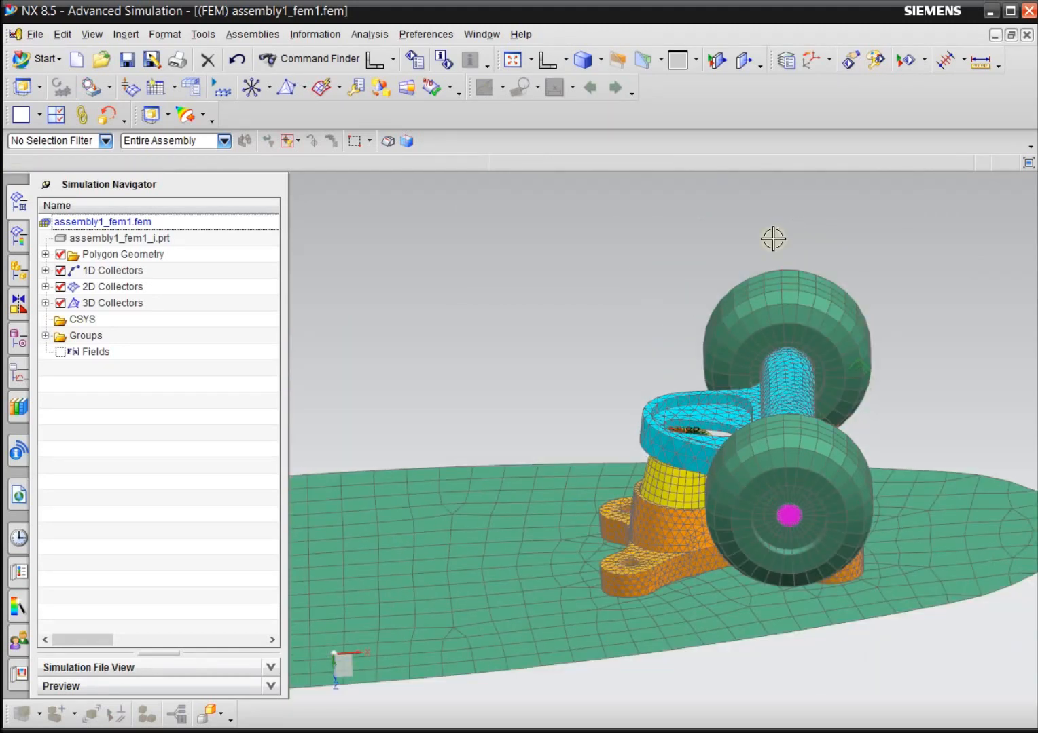
scroll(832, 234, "up", 4)
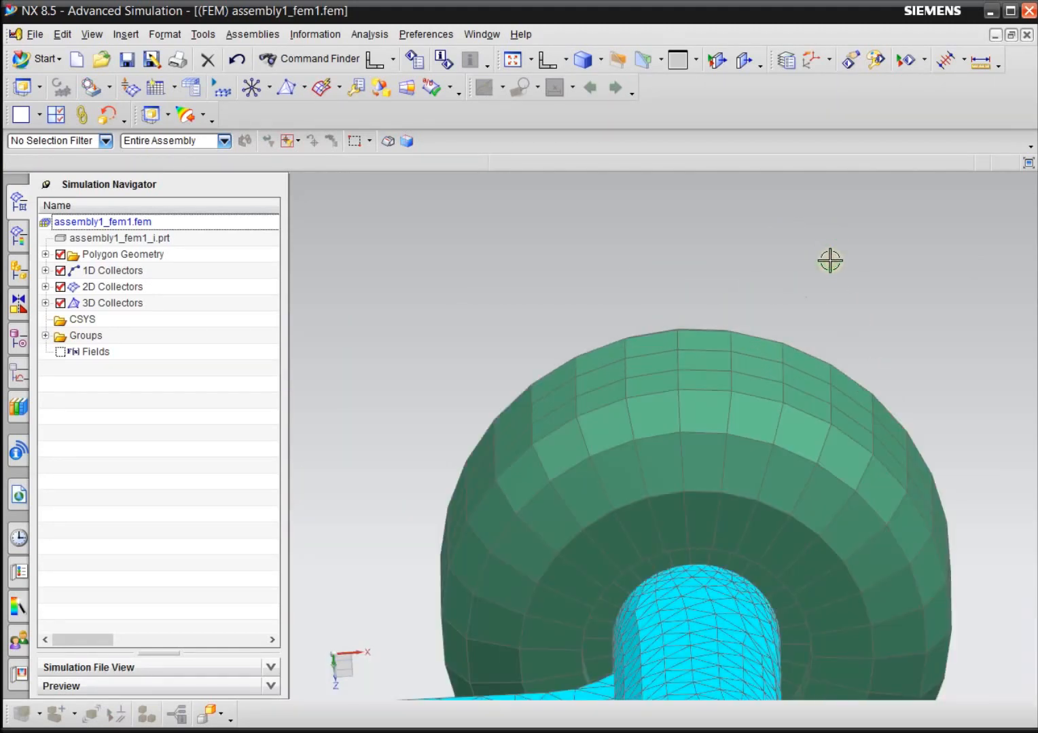
scroll(830, 261, "up", 1)
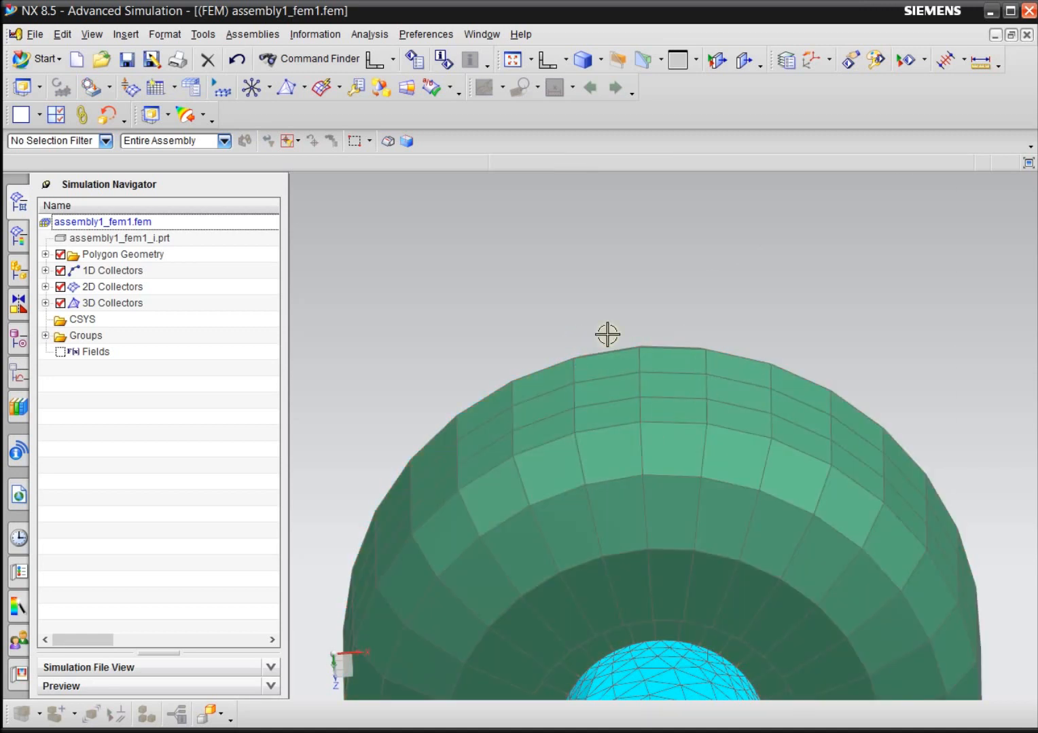
scroll(899, 371, "down", 3)
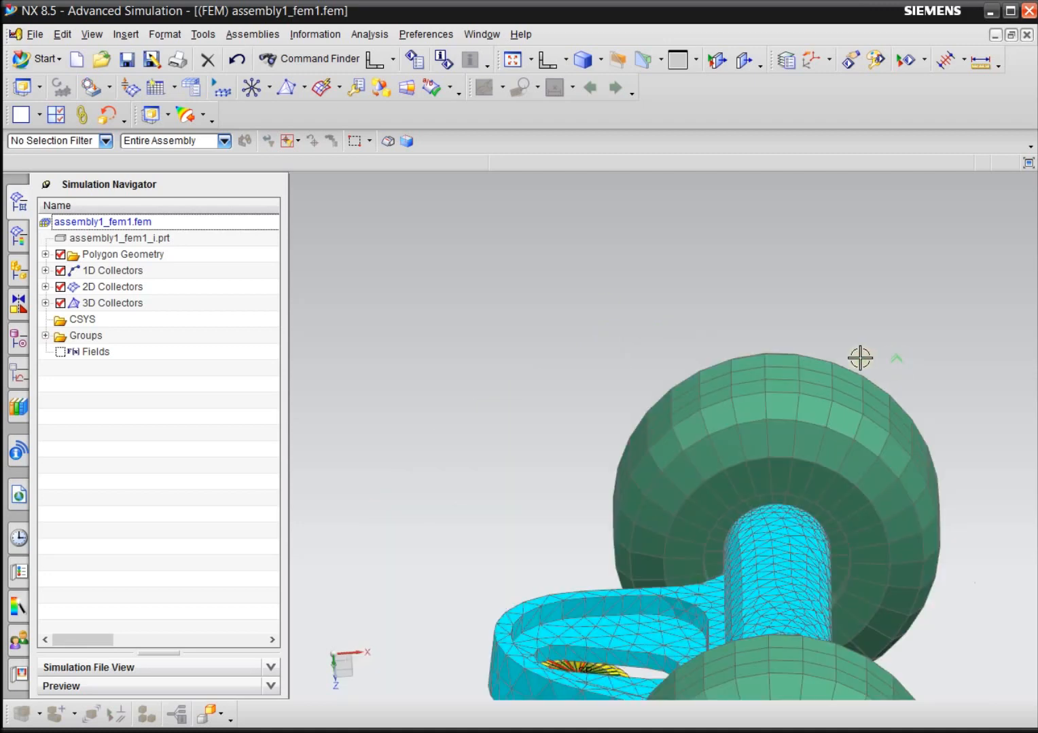
scroll(779, 331, "up", 4)
scroll(778, 331, "up", 1)
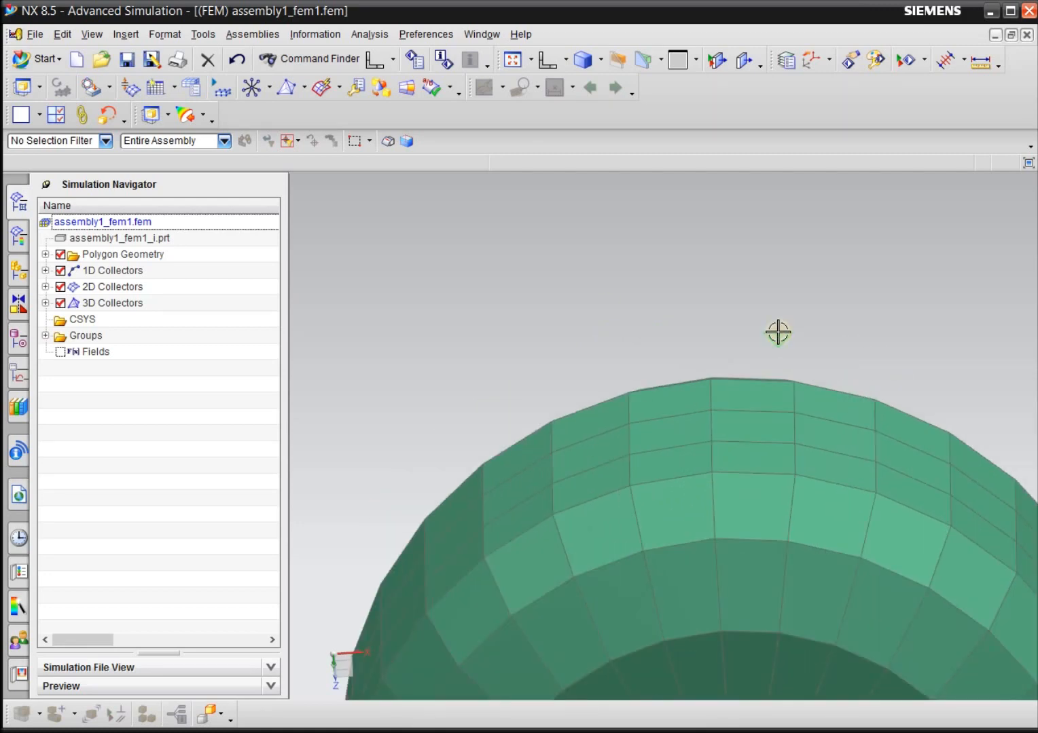
scroll(778, 331, "up", 1)
scroll(608, 296, "down", 1)
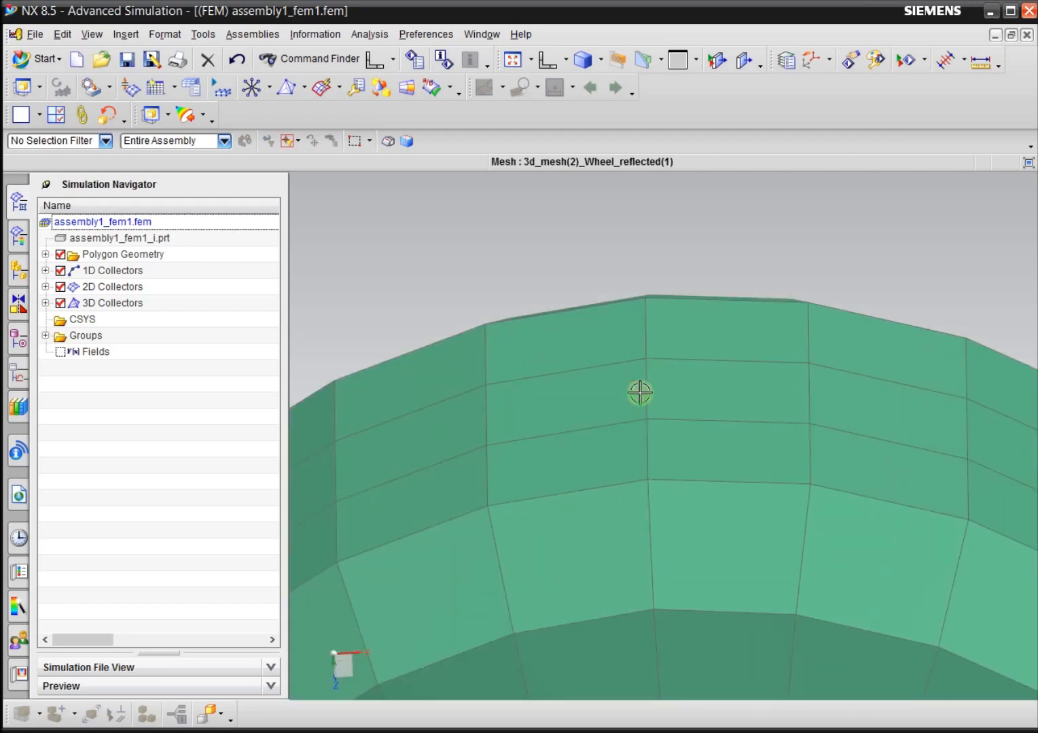
Start creating a node in the global CSYS with its location defined as Between Two Points.
mouse_move(646, 241)
middle_mouse_down()
mouse_move(660, 250)
mouse_move(662, 275)
mouse_move(630, 239)
middle_mouse_up()
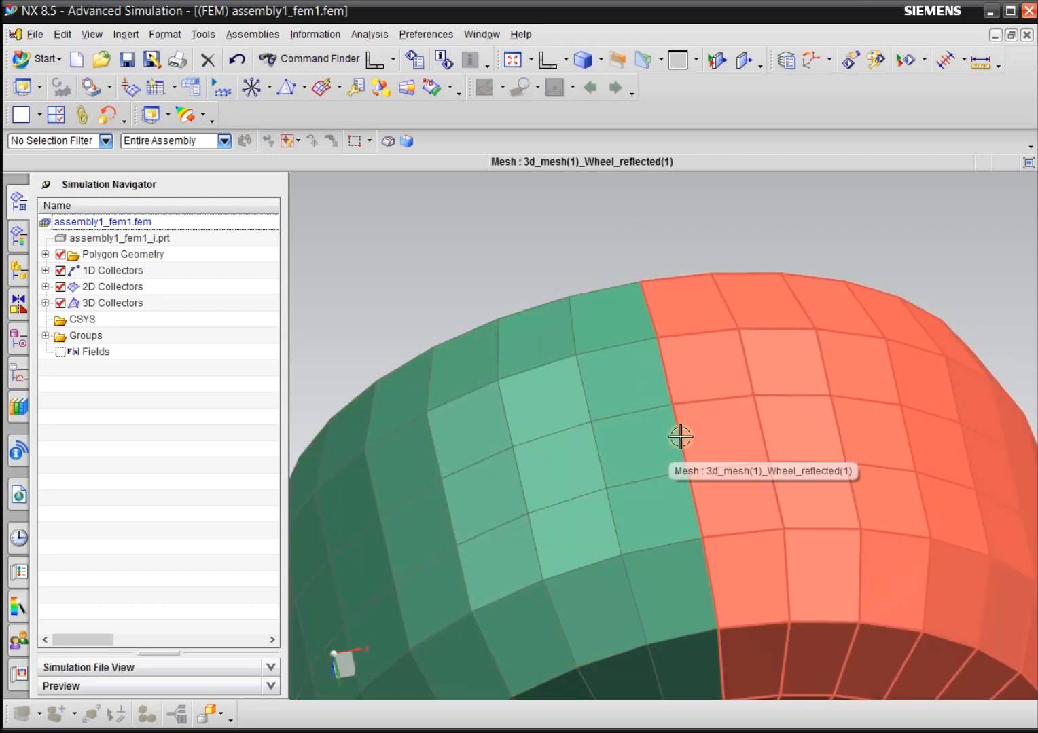
left_click(126, 35)
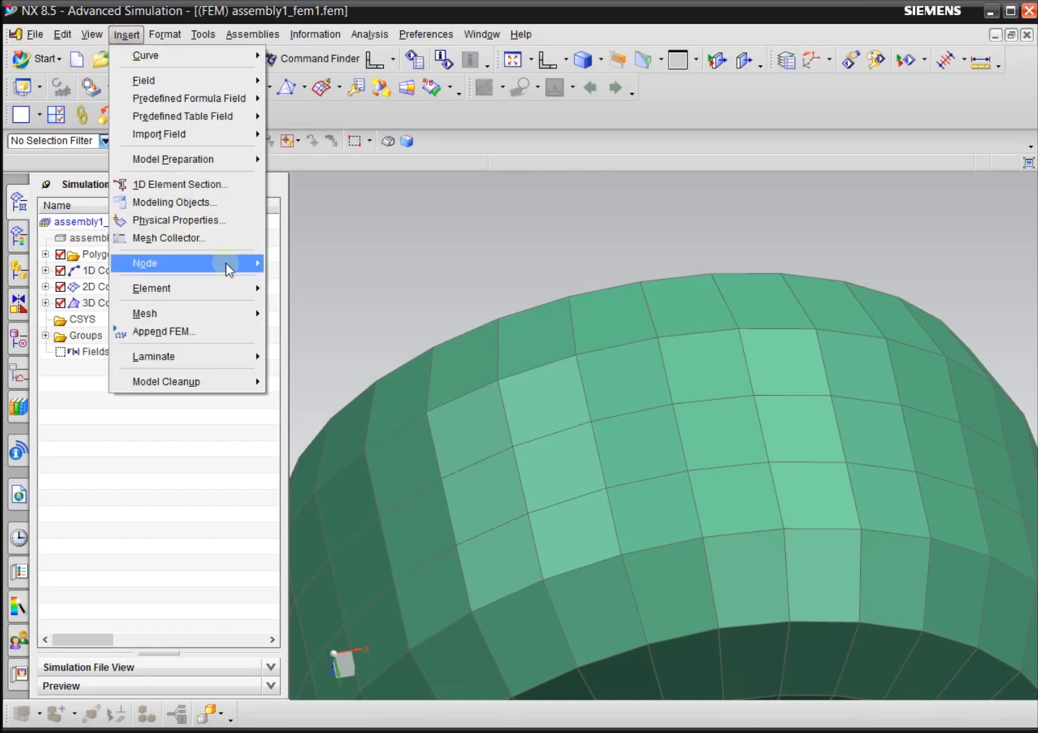
mouse_move(226, 263)
left_click(310, 266)
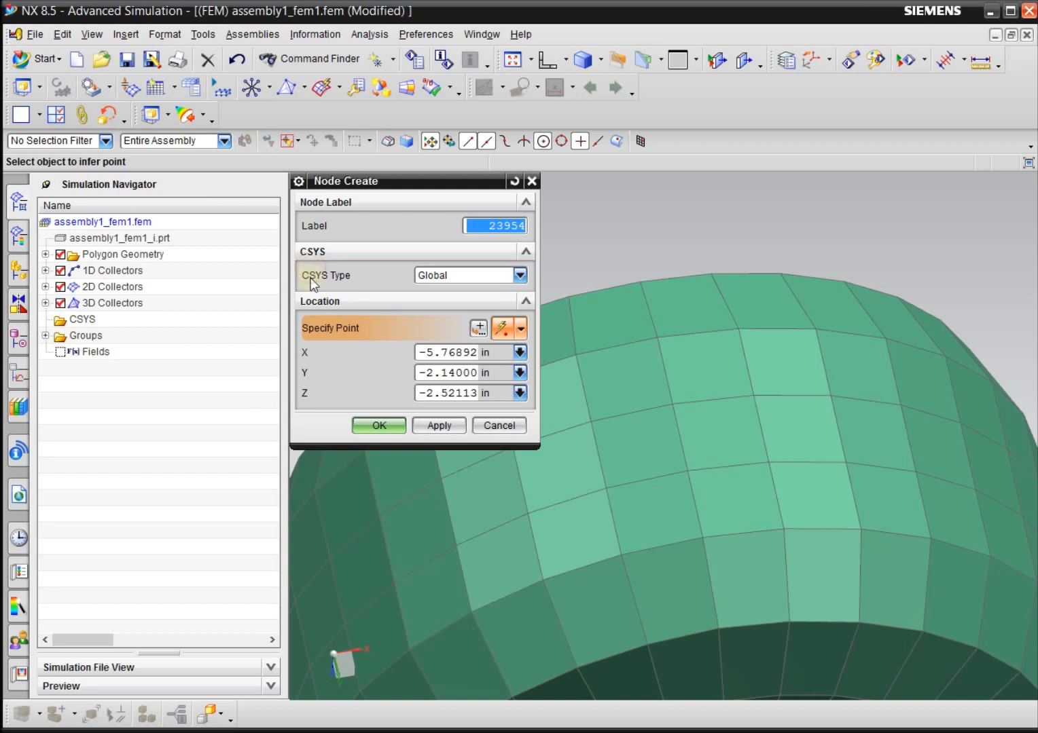
left_click_drag(443, 174, 350, 173)
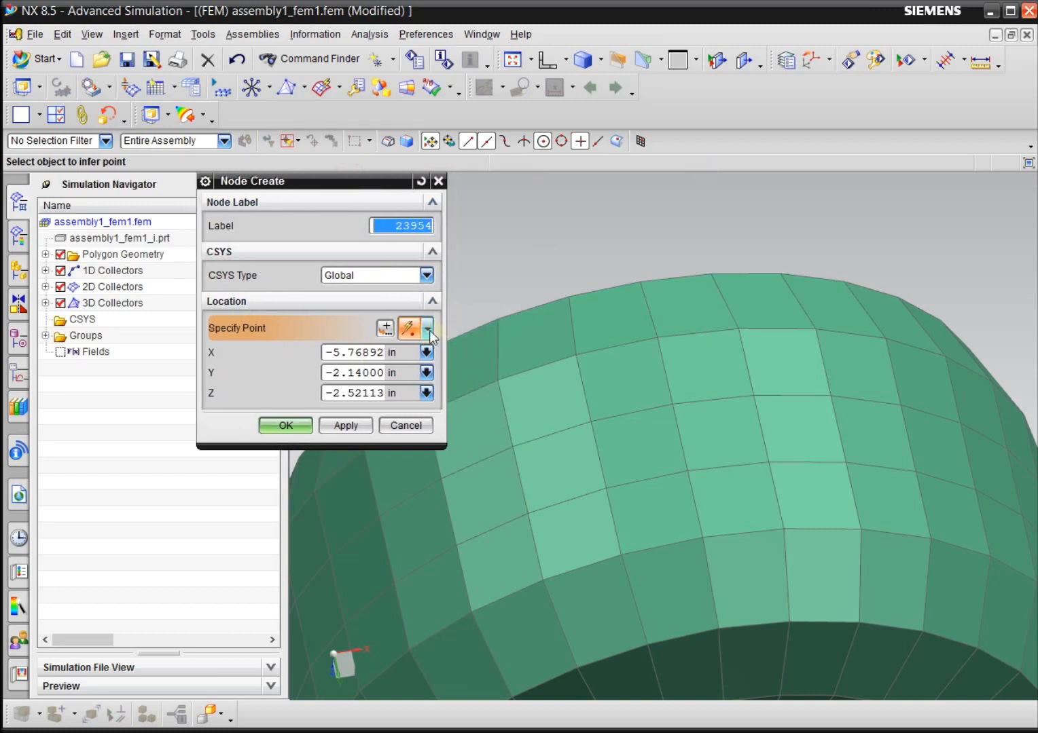
left_click(386, 330)
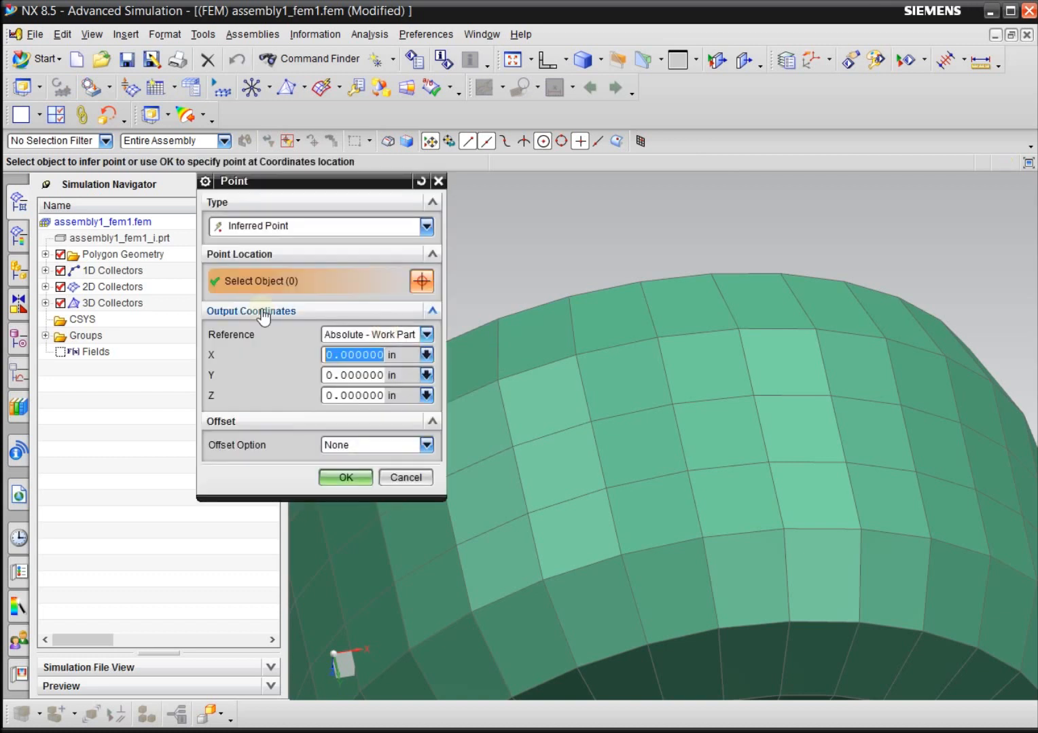
left_click(275, 227)
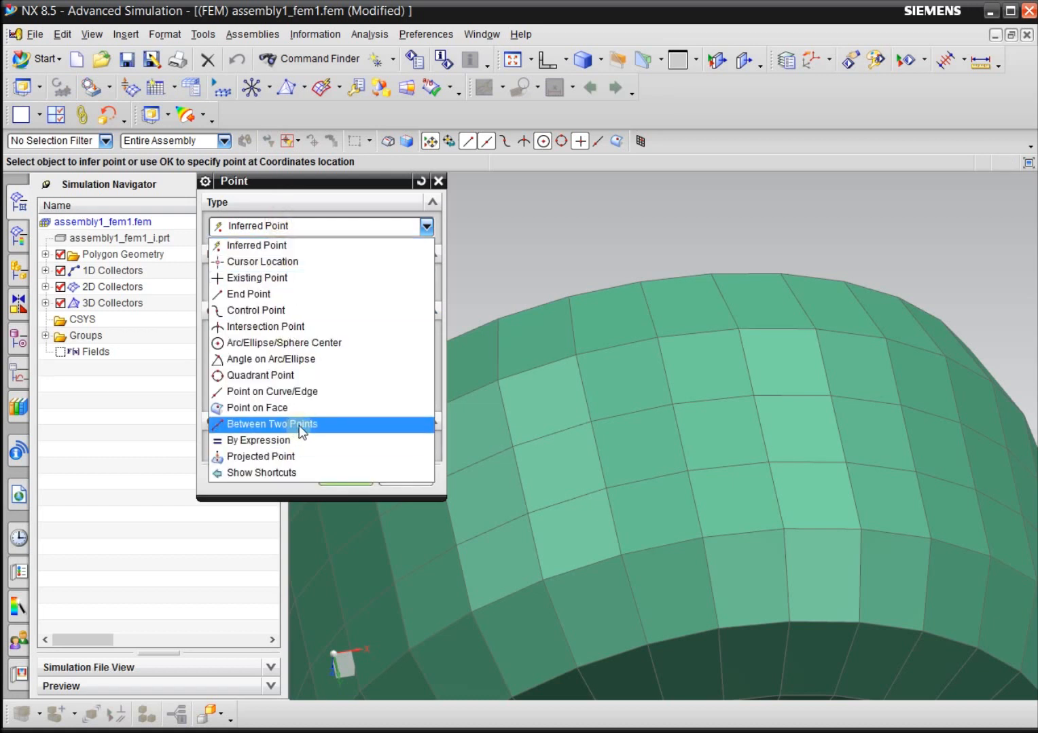
left_click(255, 427)
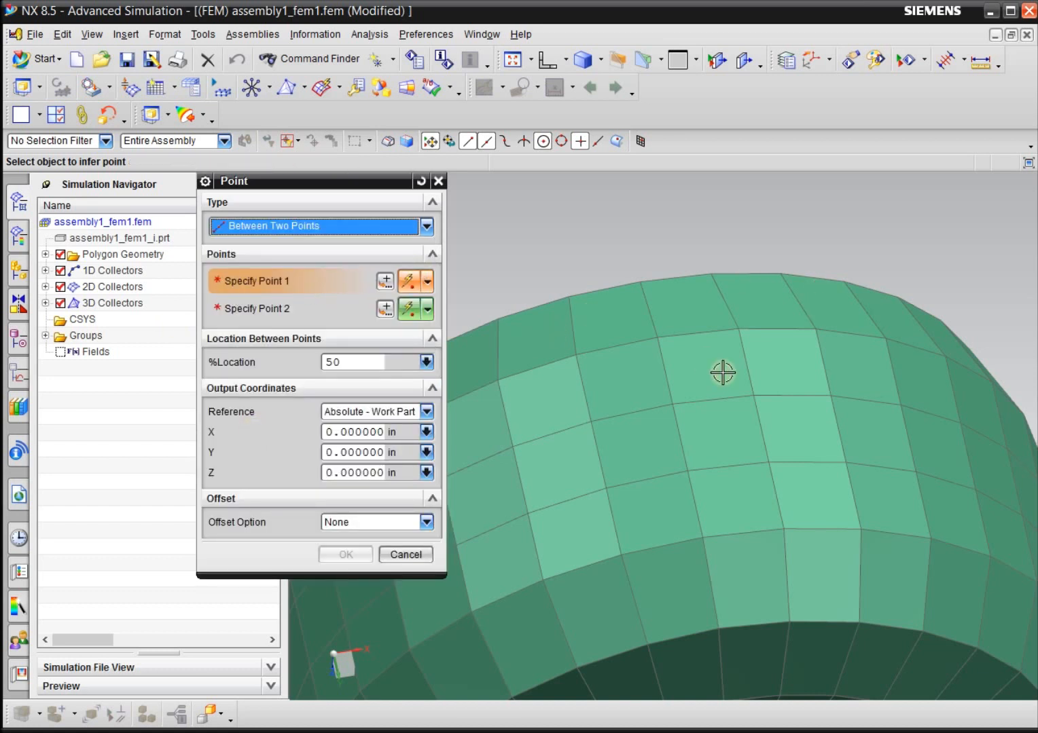
Create a node midway between the two central nodes on the lowest tread line of the wheel at Y -2.14 in.
scroll(600, 265, "down", 3)
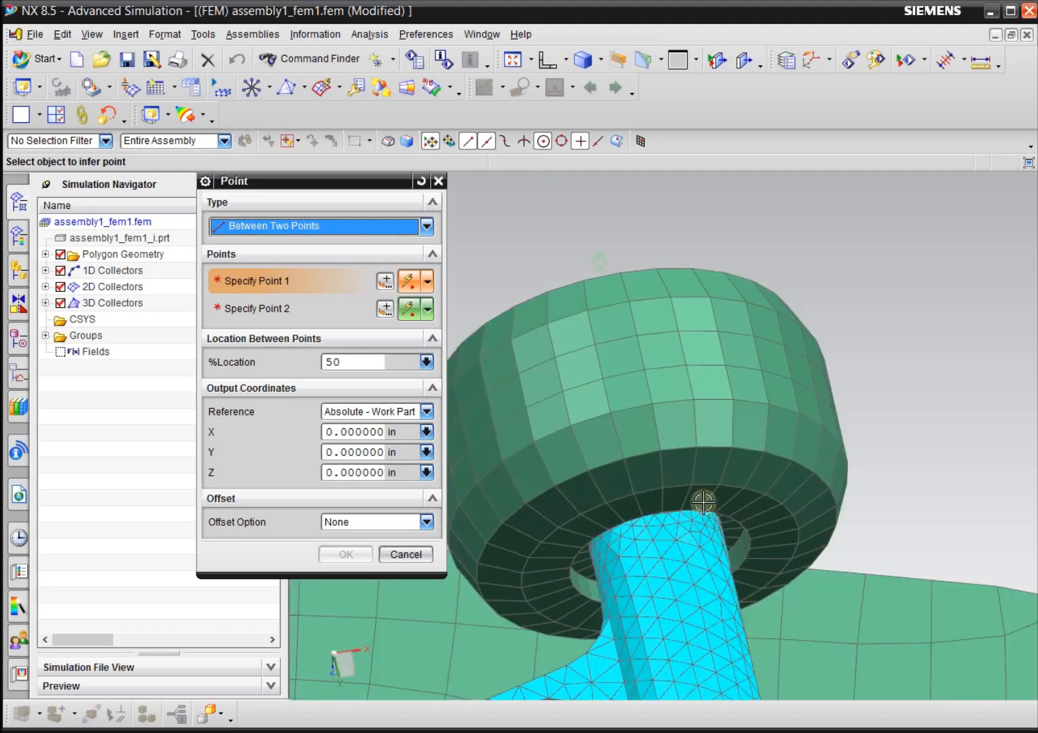
middle_click_drag(935, 410, 927, 333)
scroll(727, 302, "up", 5)
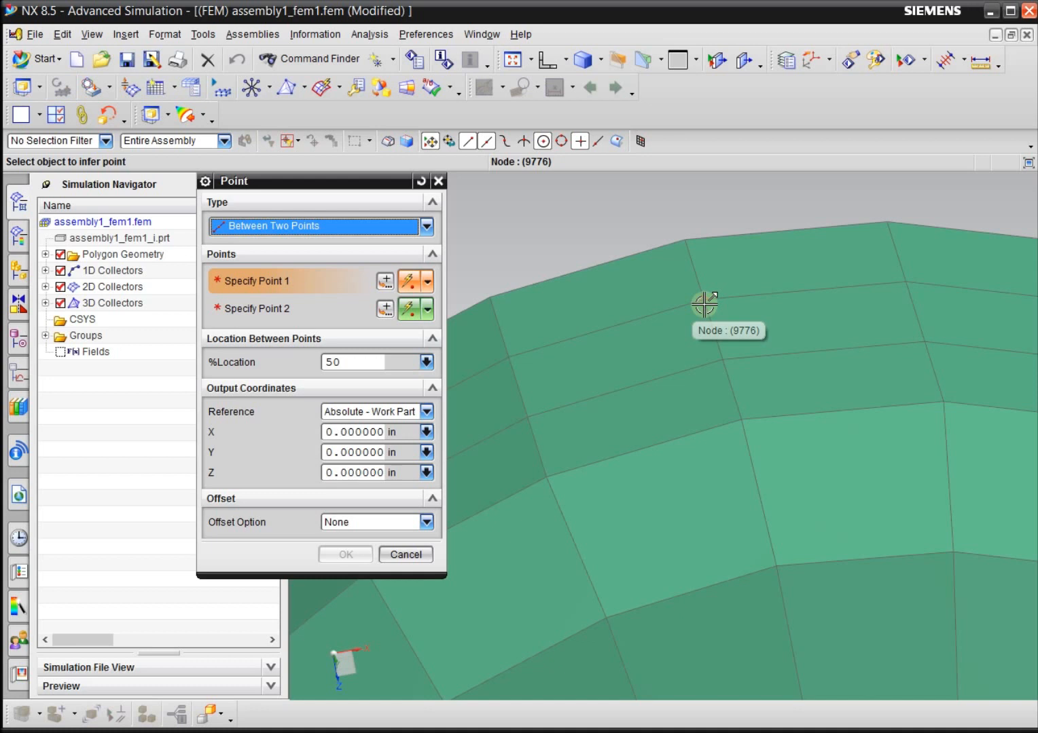
scroll(702, 296, "up", 3)
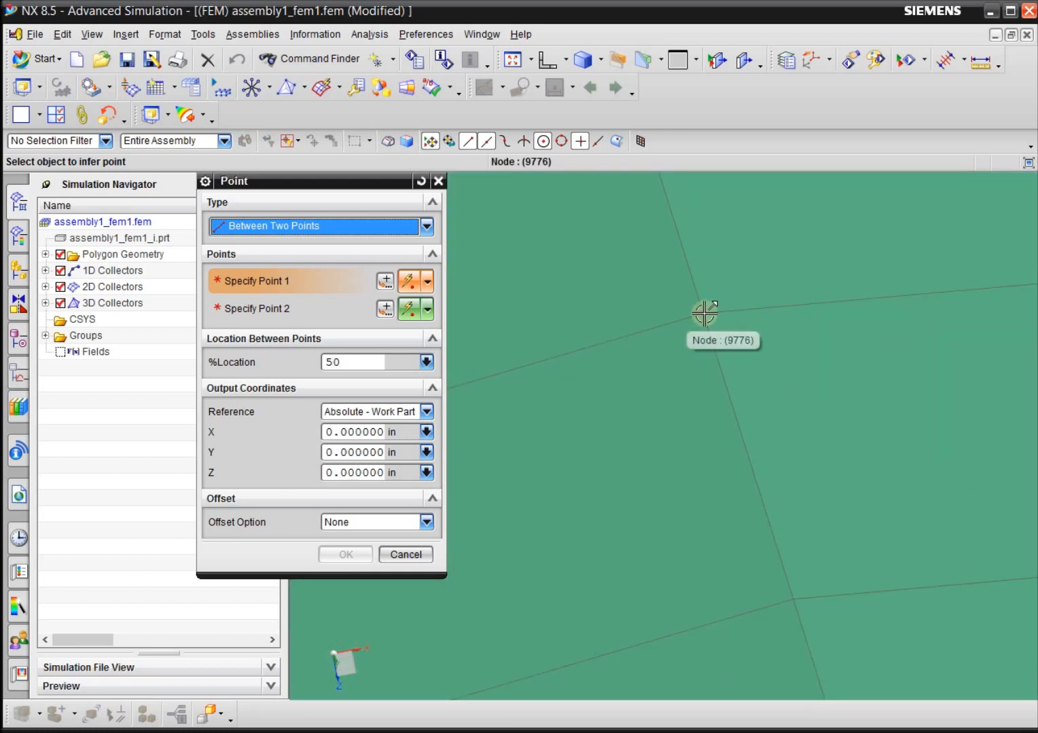
left_click(704, 313)
scroll(616, 290, "down", 2)
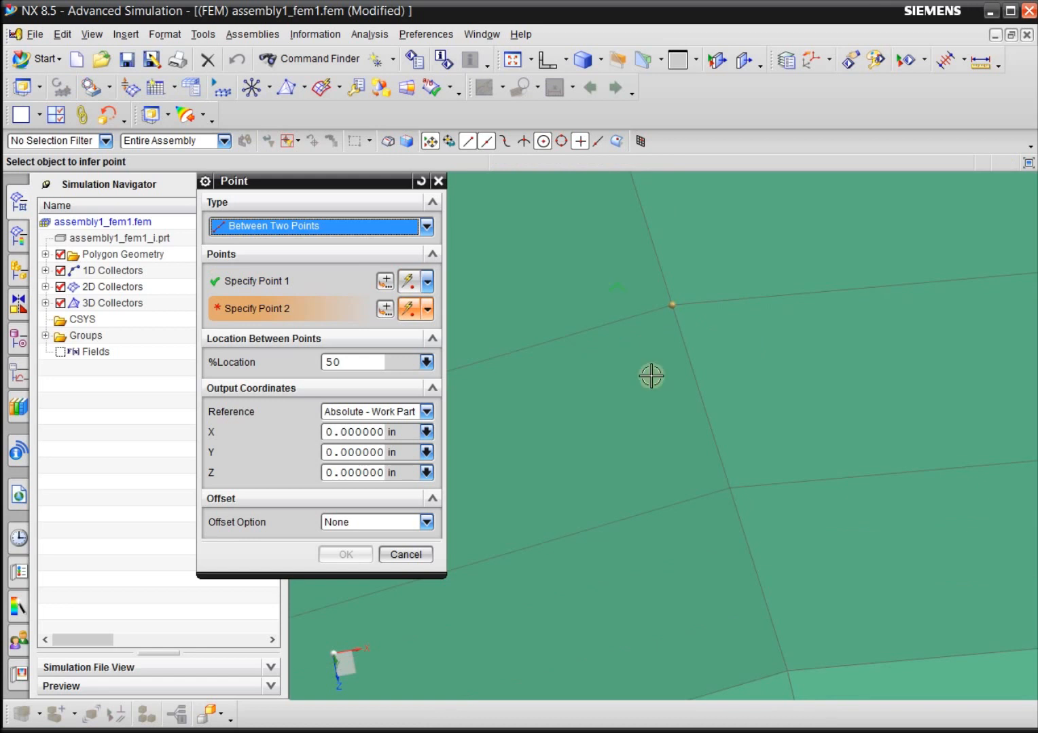
left_click(725, 494)
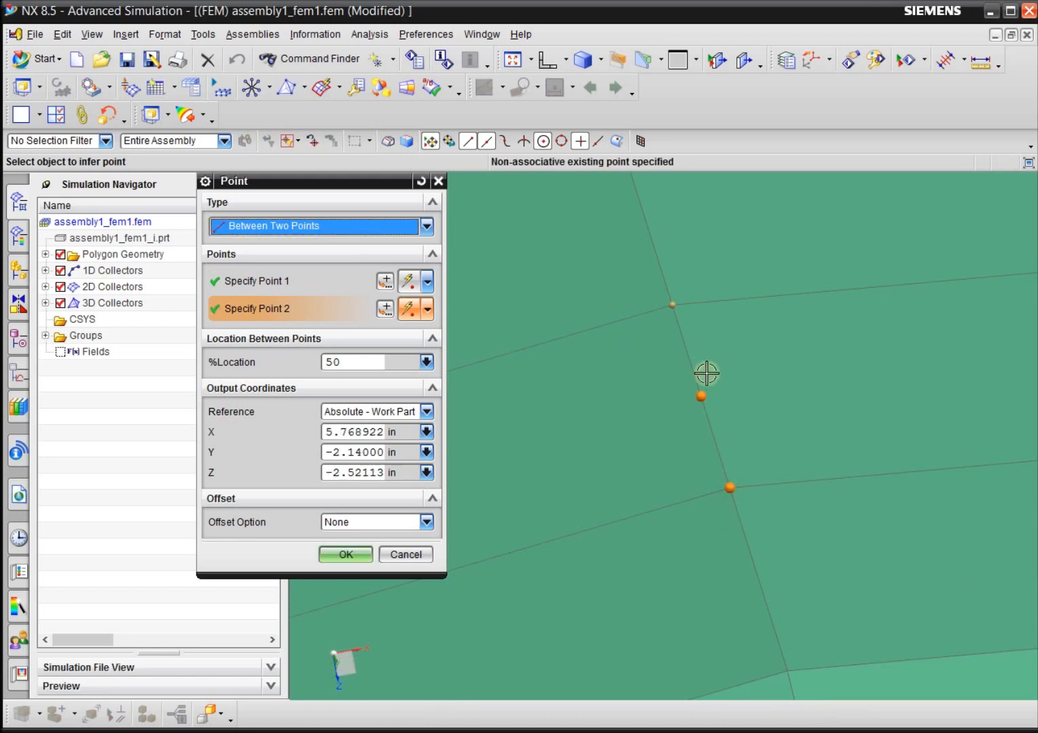
scroll(608, 402, "down", 3)
scroll(612, 401, "down", 1)
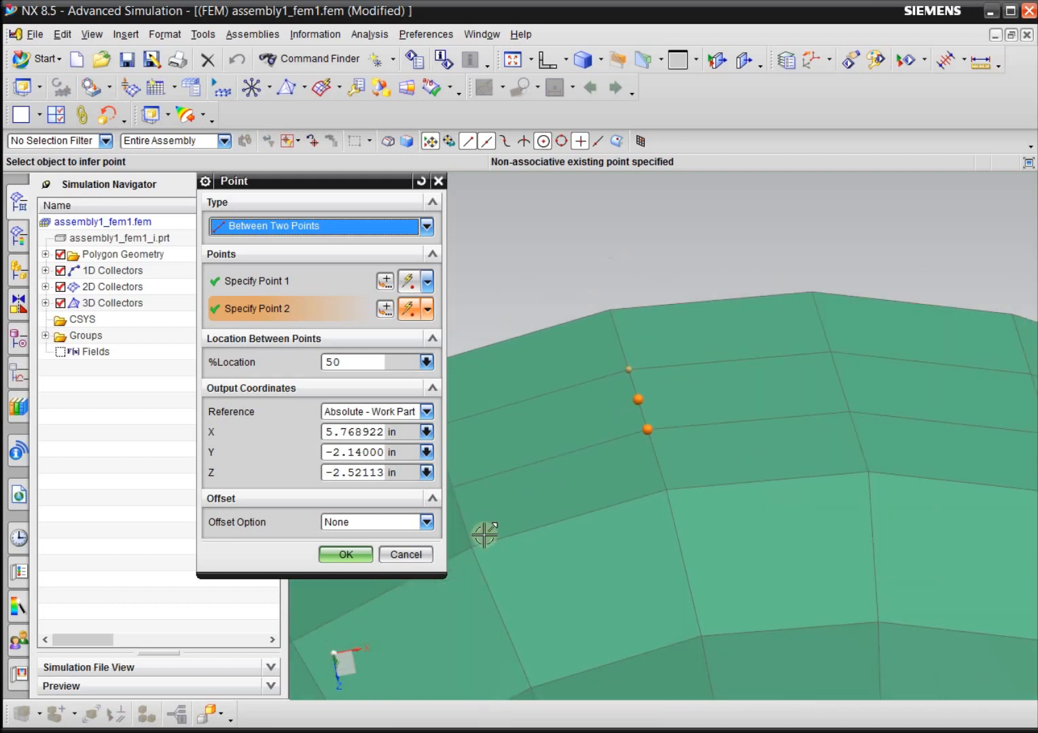
left_click(346, 555)
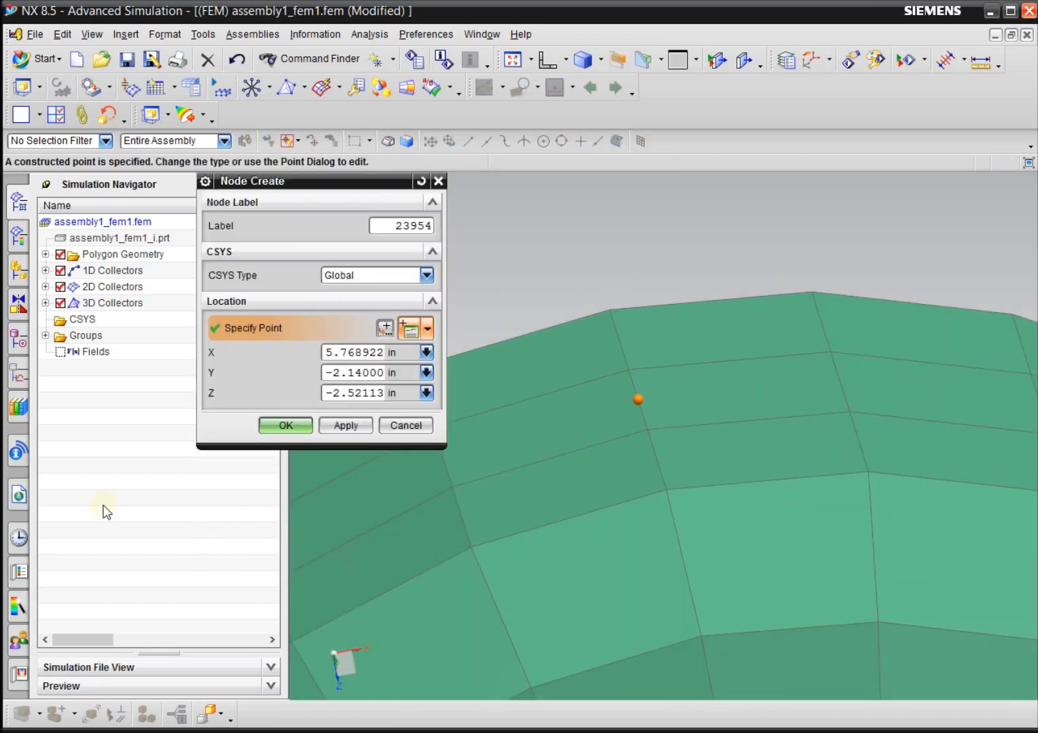
left_click(346, 426)
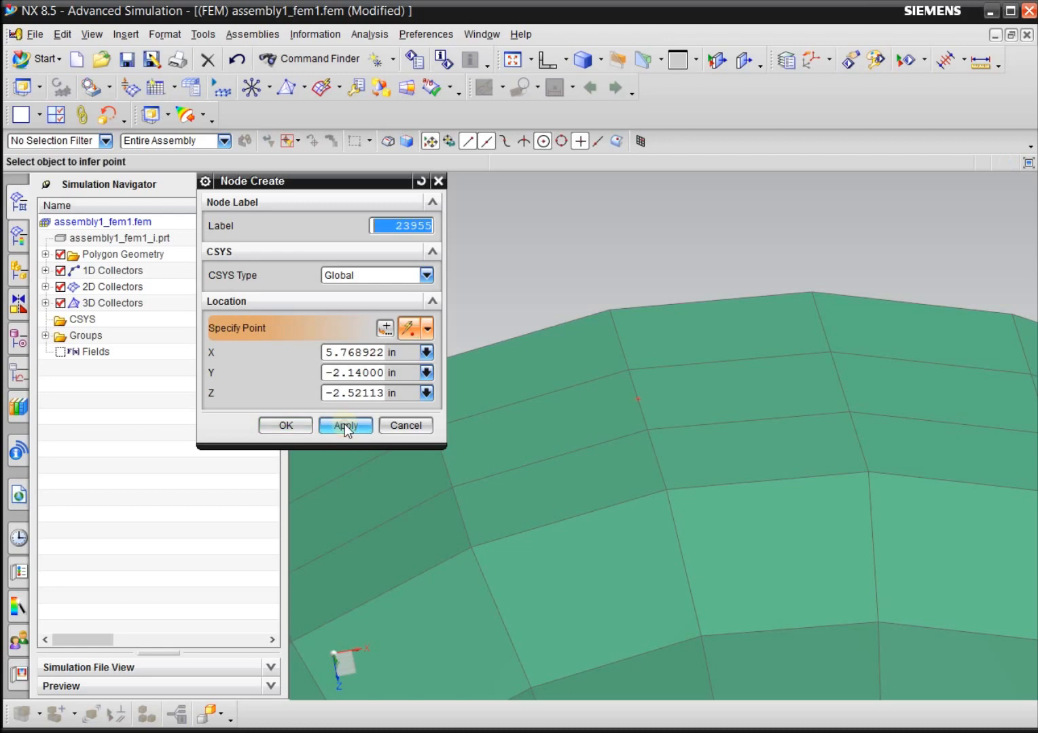
Create a node midway between the two central lowest tread nodes of the same truck's opposite wheel, at Y 2.14 in.
scroll(667, 261, "down", 4)
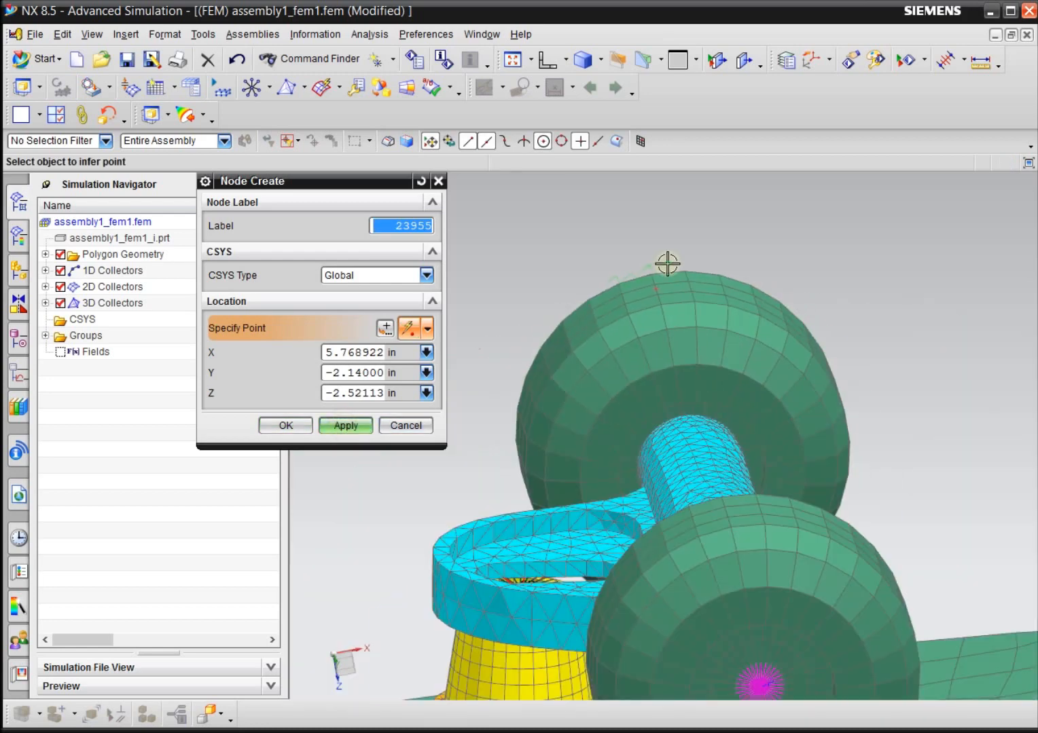
scroll(853, 296, "up", 4)
scroll(842, 349, "down", 8)
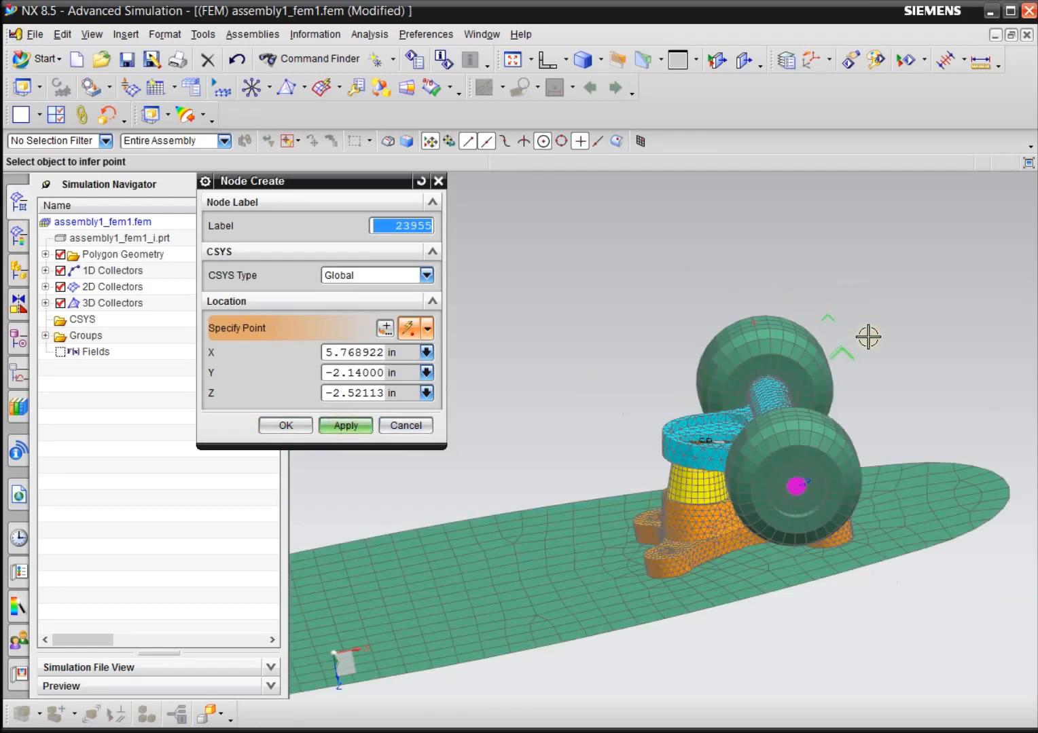
middle_click_drag(874, 352, 898, 367)
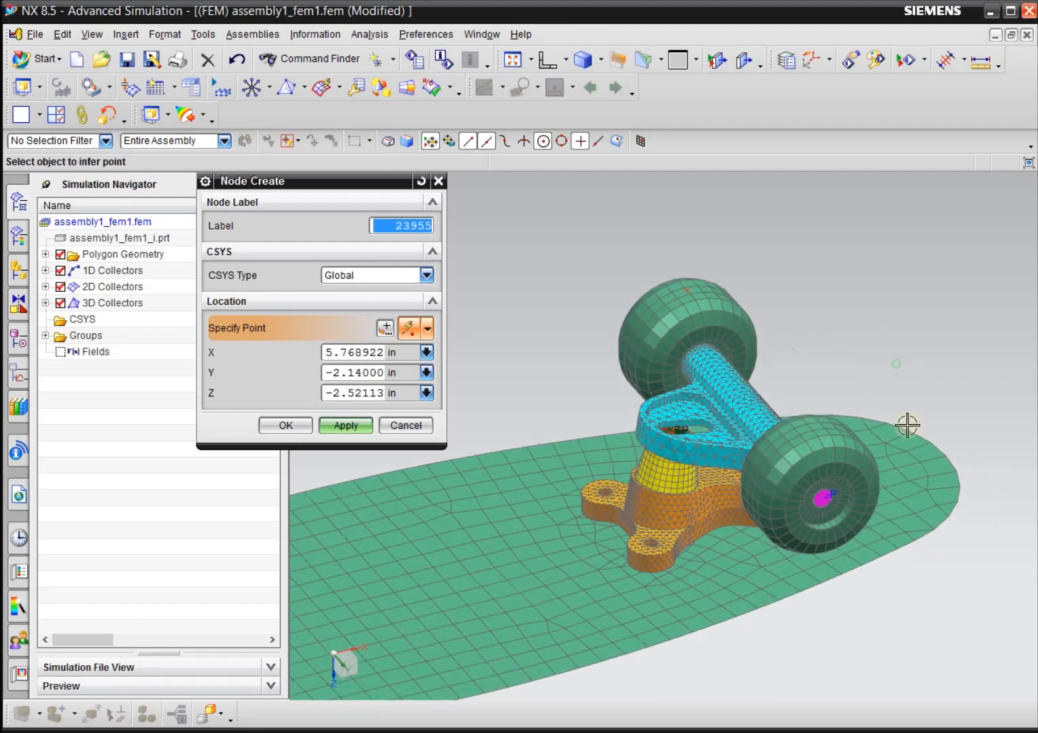
scroll(820, 450, "up", 5)
scroll(819, 451, "up", 3)
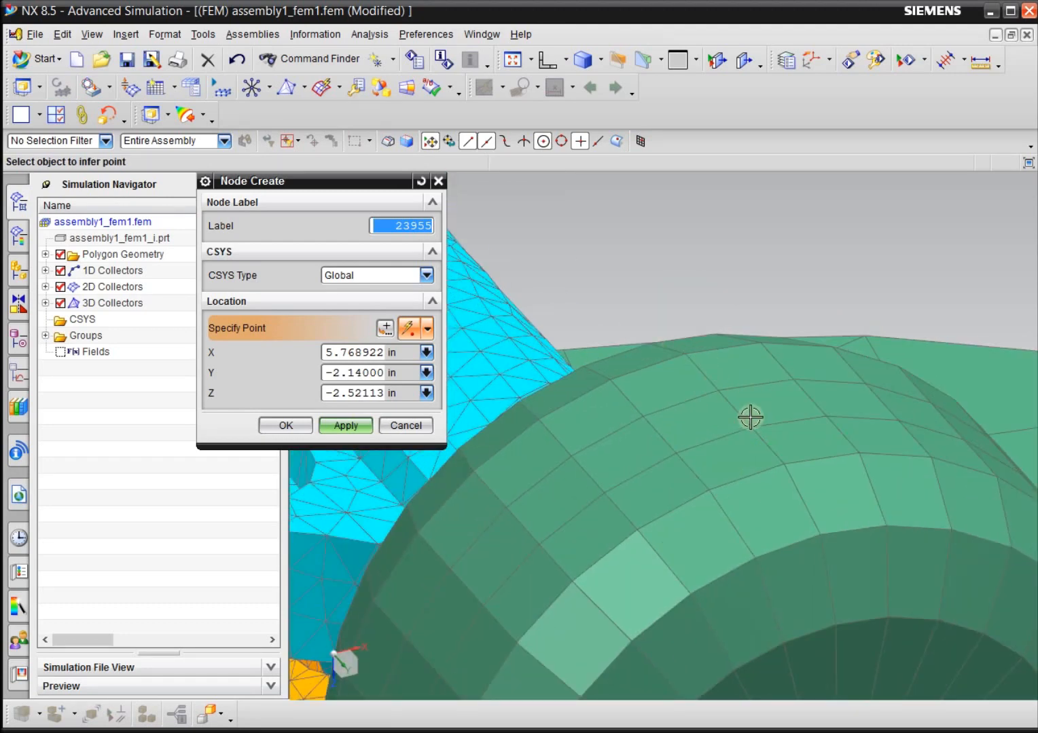
scroll(722, 359, "up", 3)
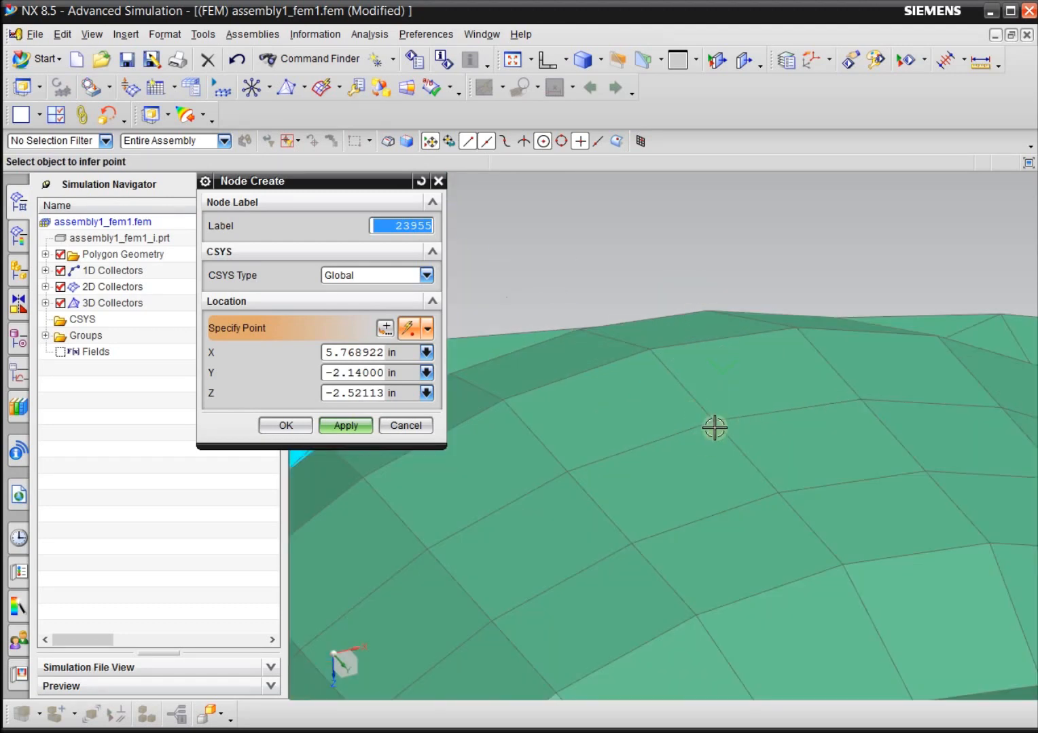
left_click(385, 328)
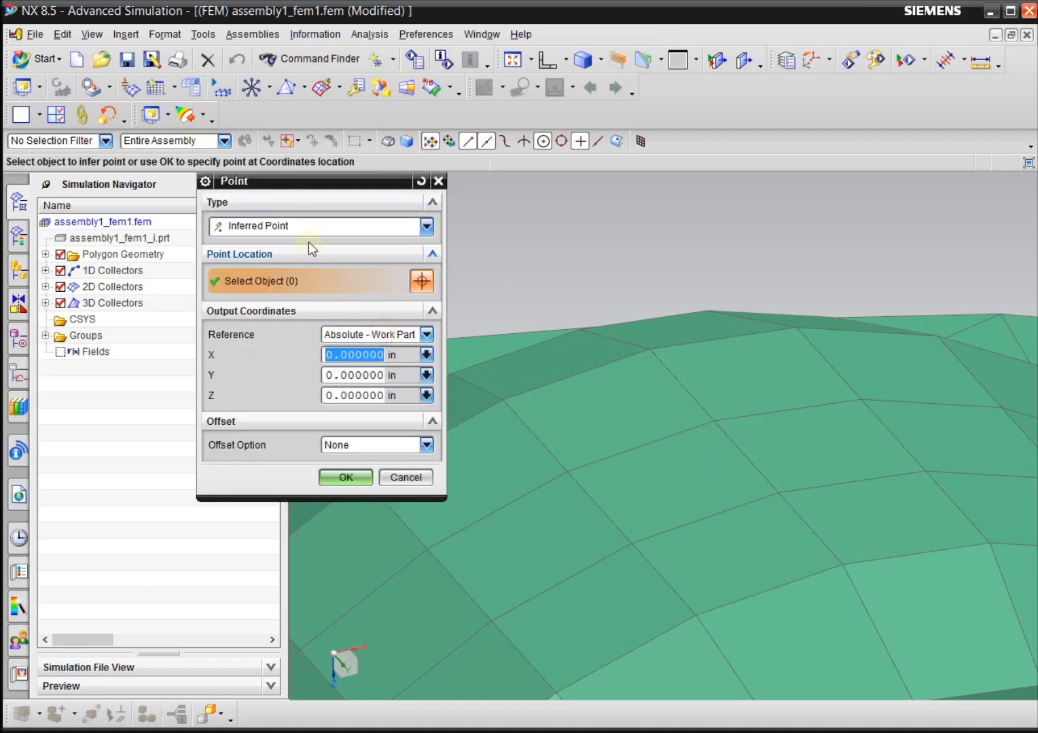
left_click(299, 225)
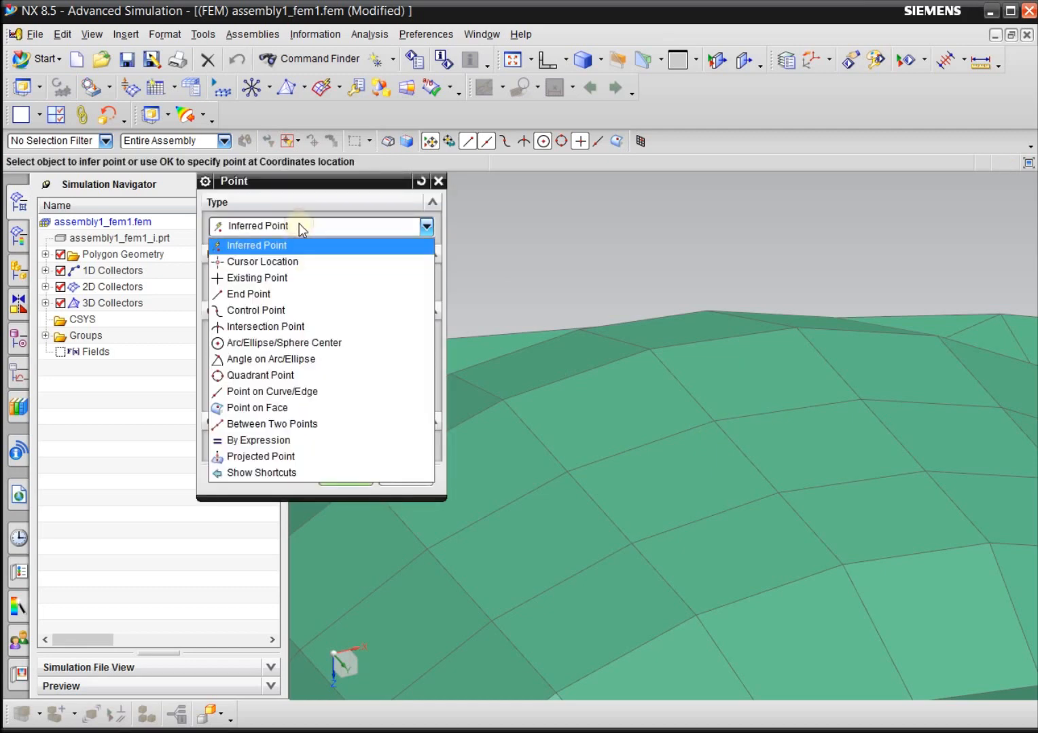
left_click(291, 425)
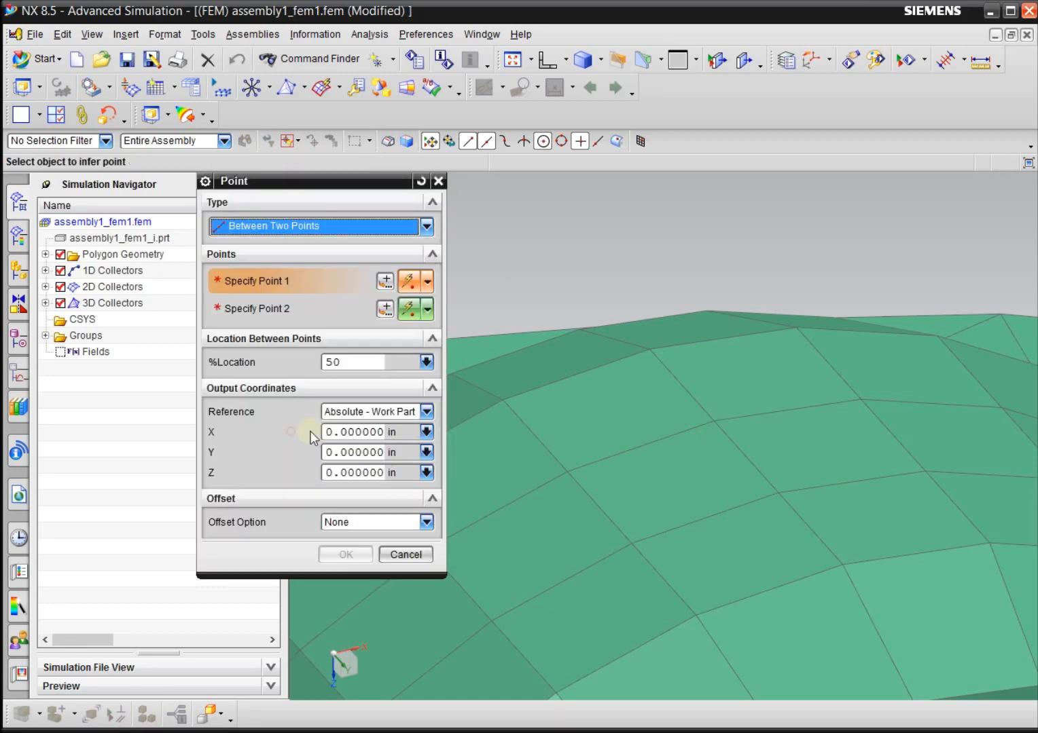
left_click(715, 421)
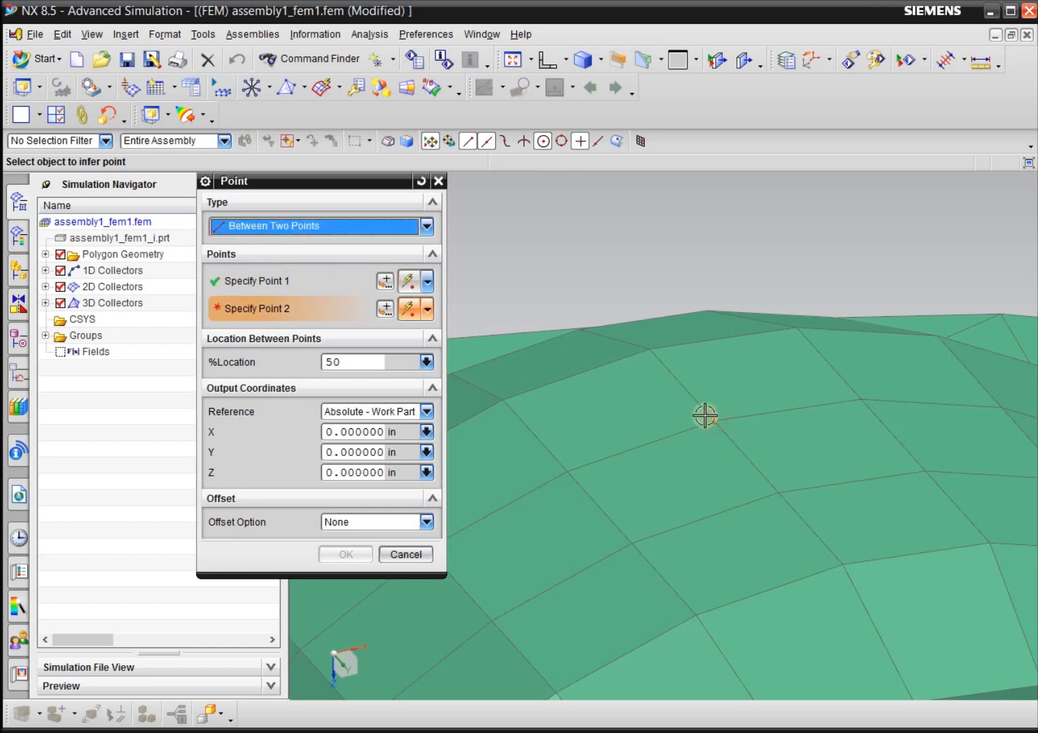
left_click(780, 493)
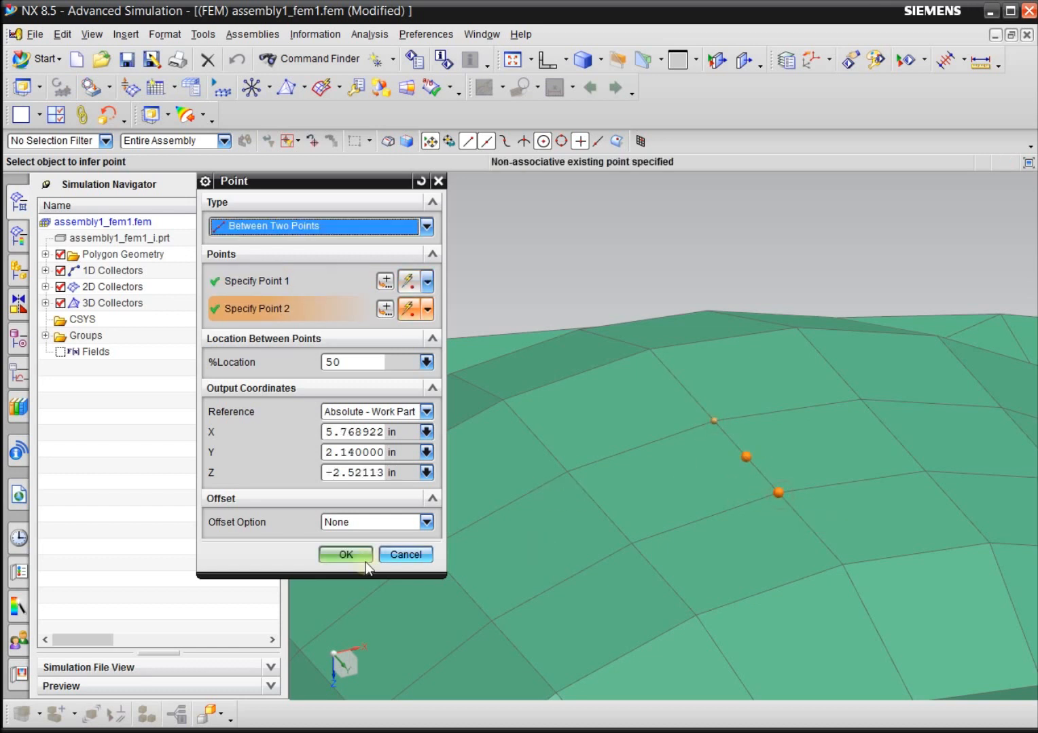
left_click(346, 554)
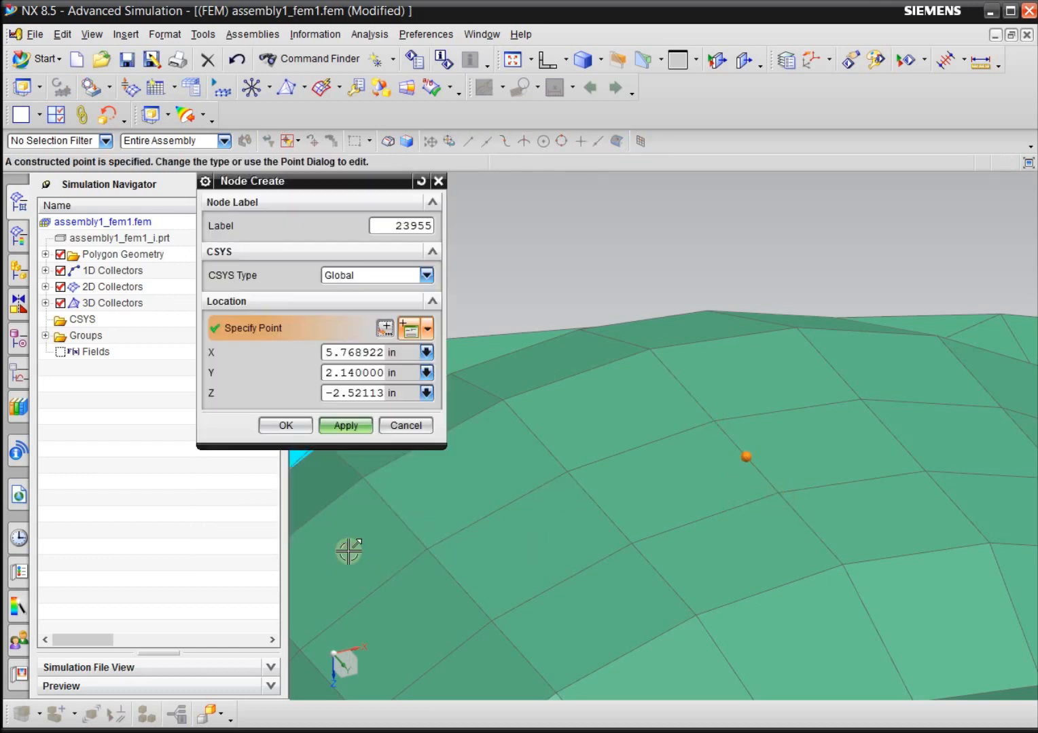
left_click(344, 426)
Create a node midway between the two central lowest tread nodes of the other truck's wheel, at X -5.76892, Y 2.14 in.
scroll(869, 382, "down", 5)
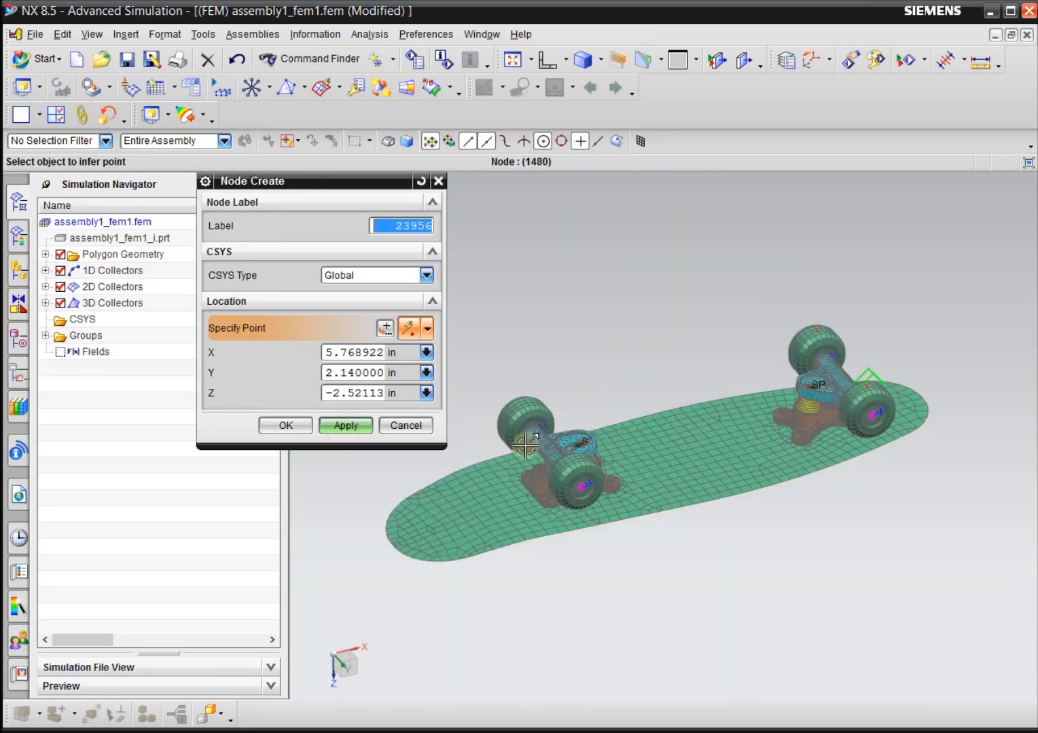
scroll(621, 514, "up", 8)
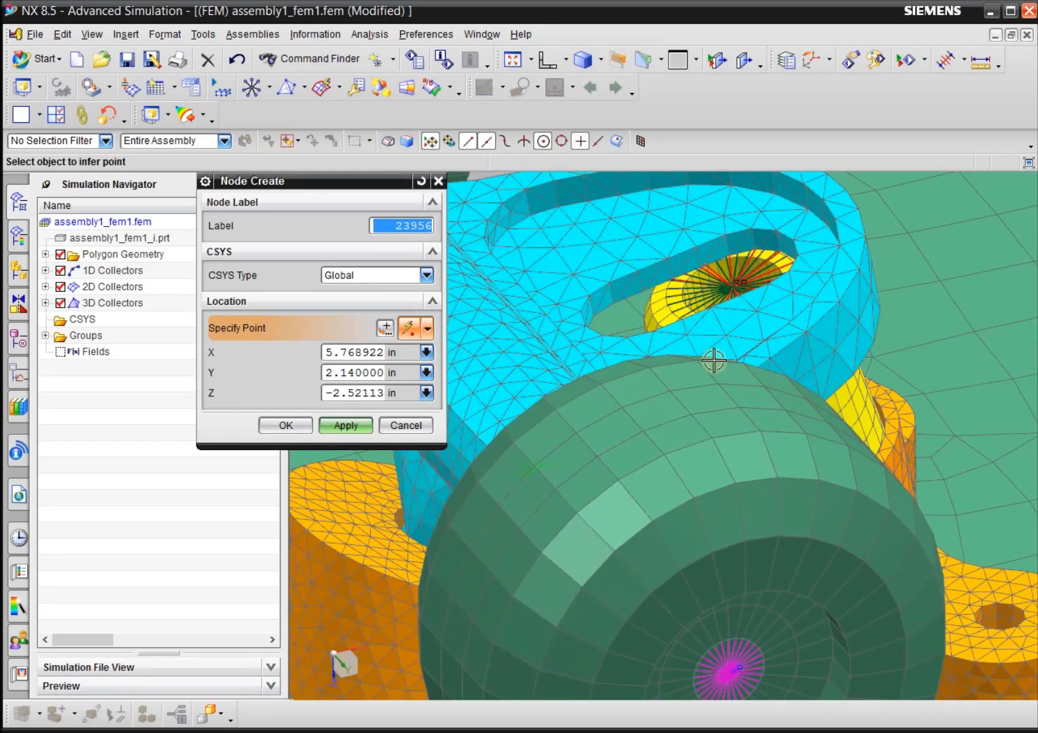
scroll(609, 364, "down", 5)
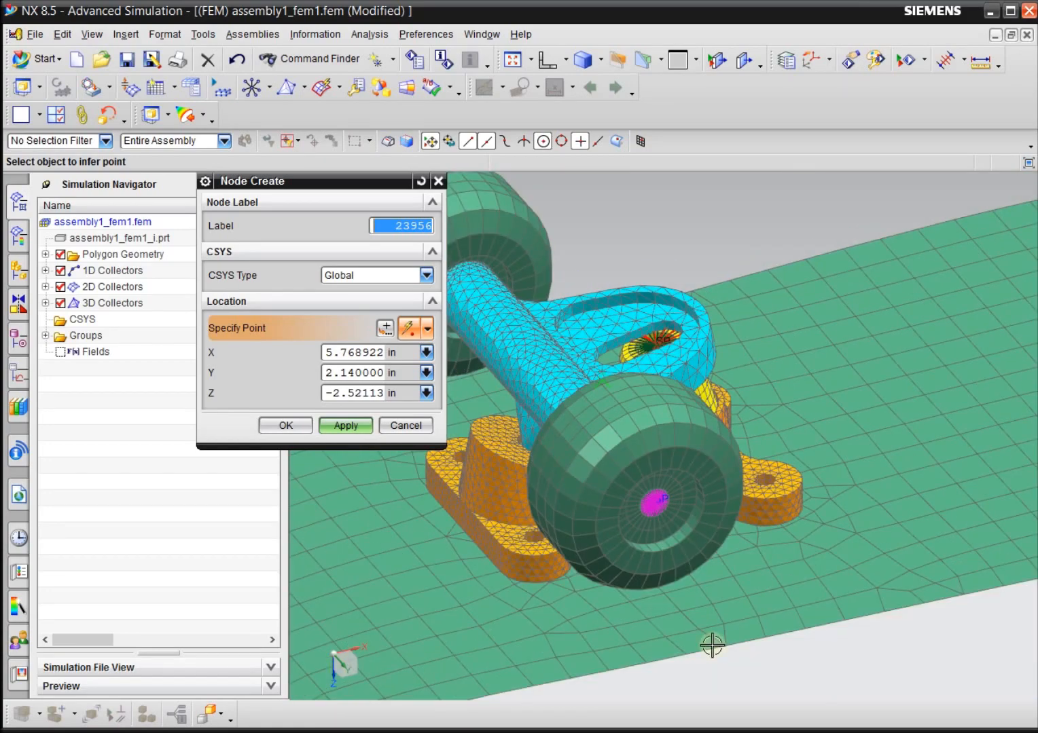
scroll(712, 646, "down", 5)
middle_click_drag(694, 651, 637, 519)
scroll(621, 412, "up", 4)
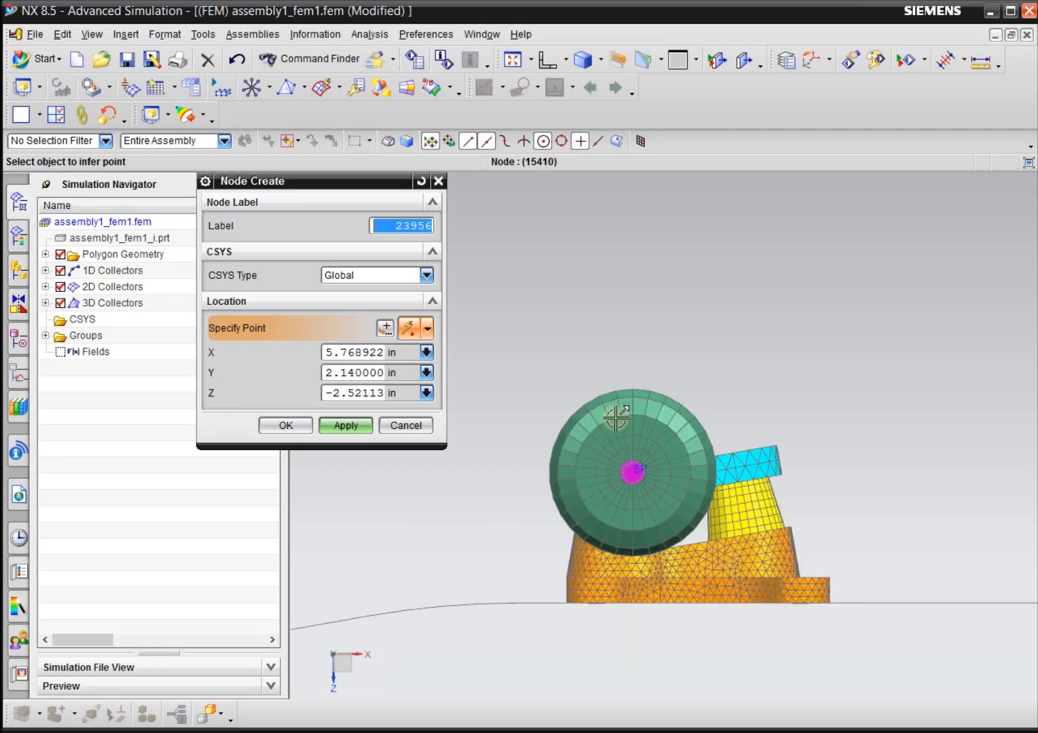
scroll(649, 333, "up", 3)
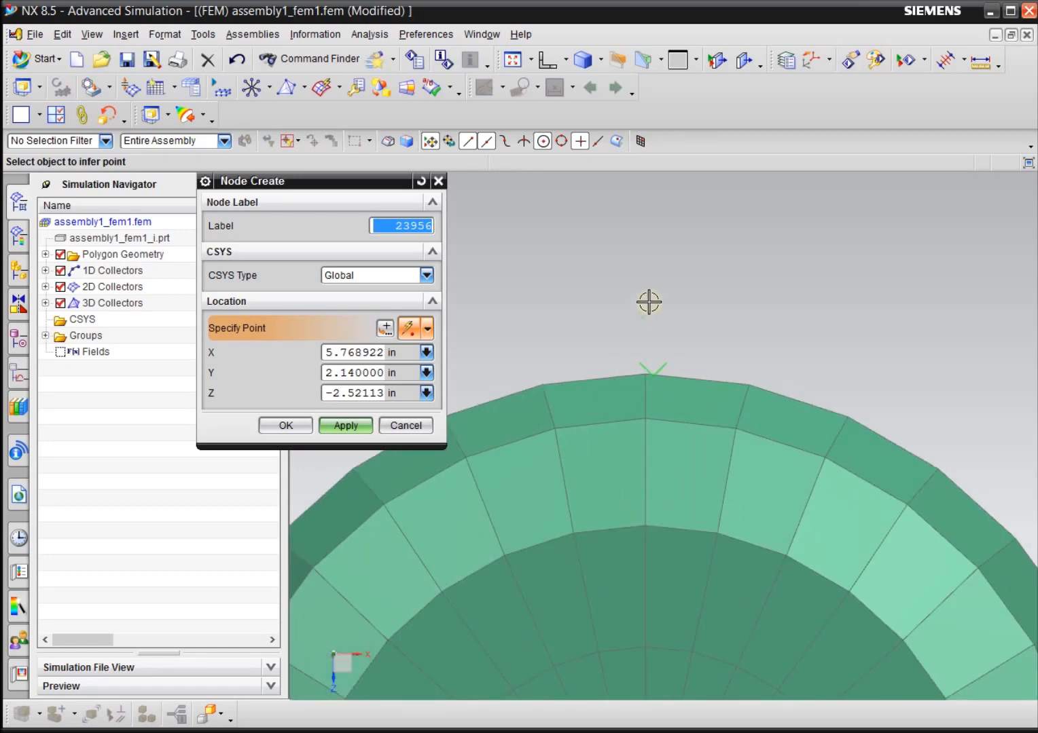
middle_click_drag(1023, 315, 1023, 340)
scroll(988, 354, "down", 4)
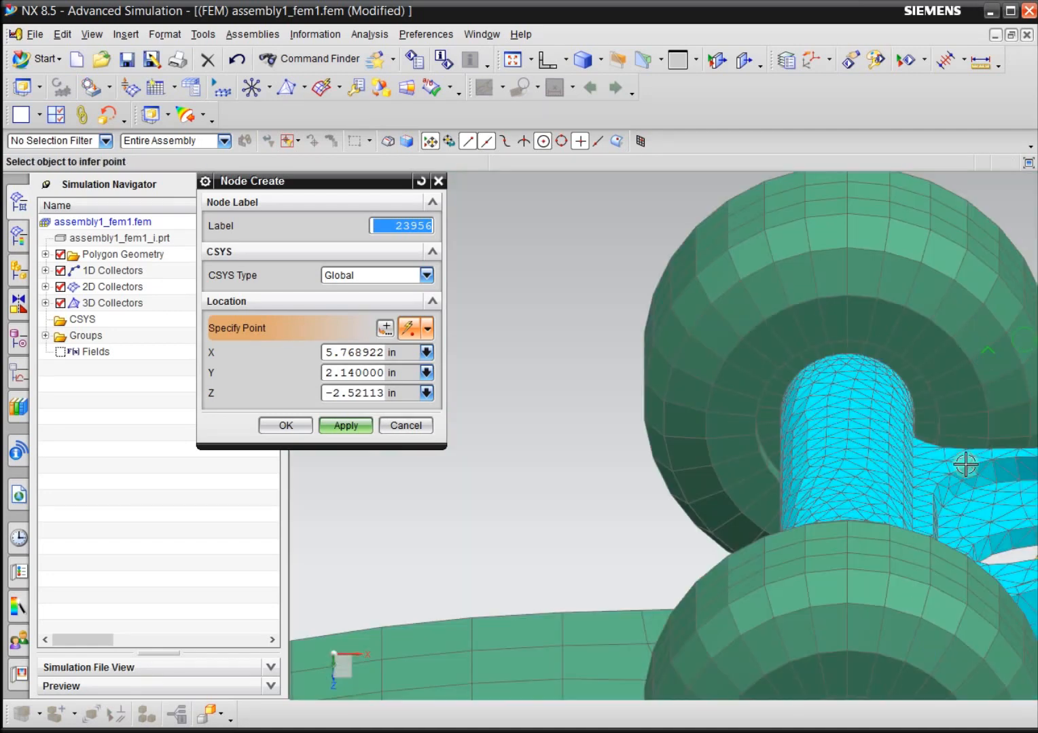
scroll(887, 582, "up", 2)
scroll(886, 581, "up", 2)
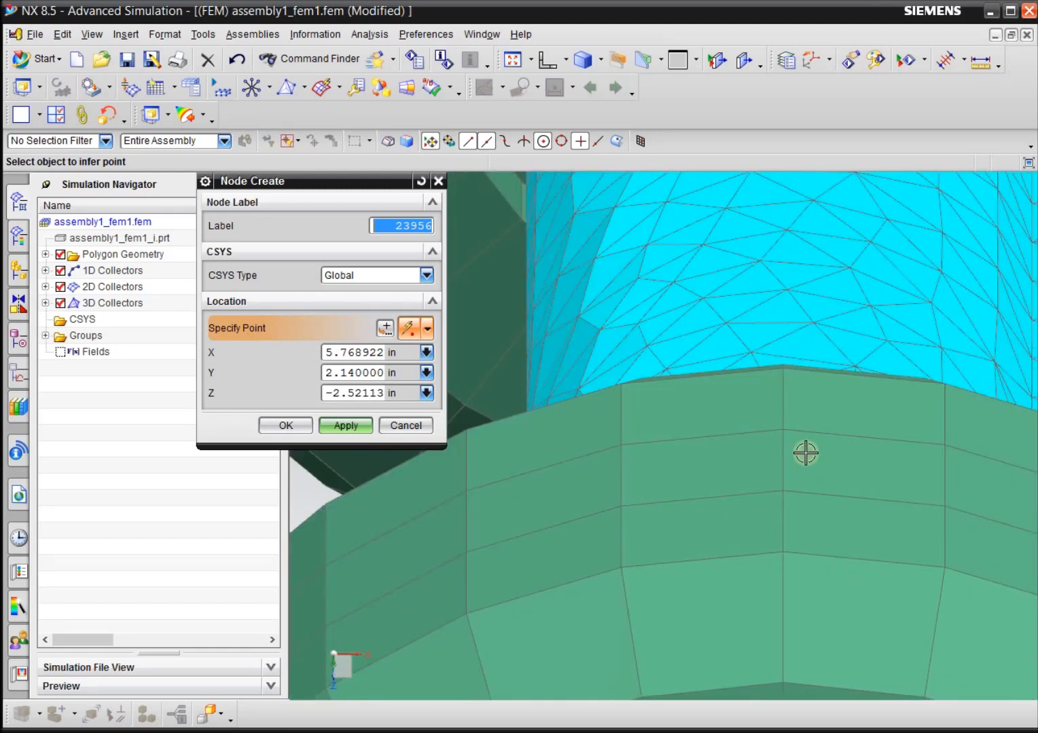
left_click(385, 330)
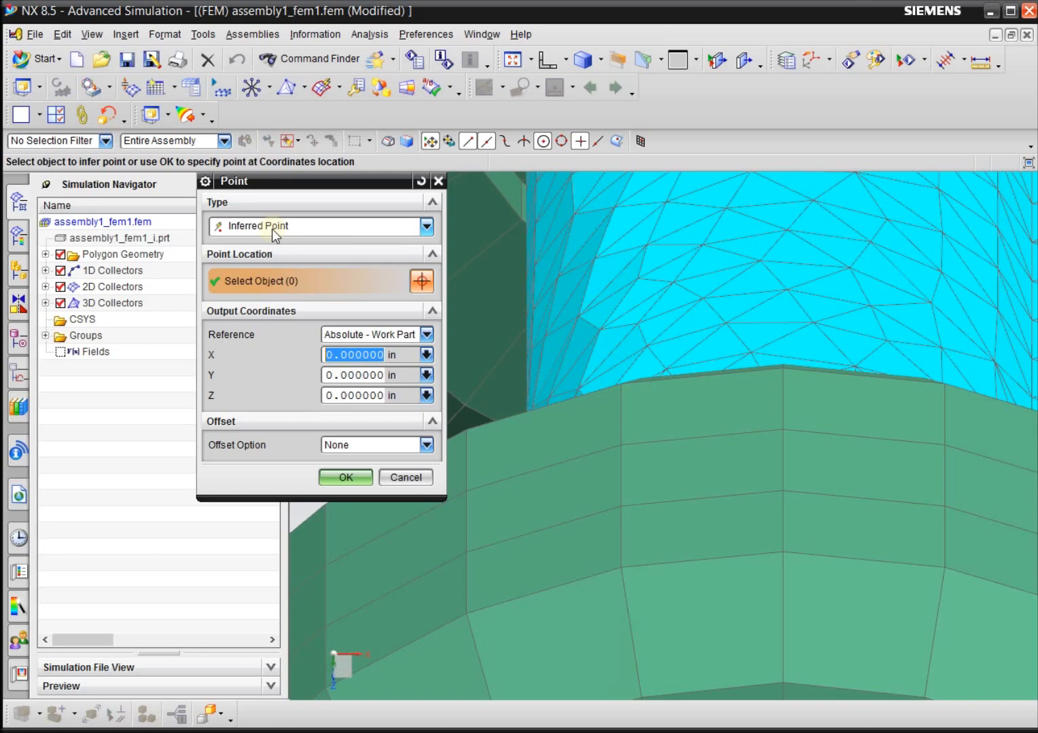
left_click(275, 234)
left_click(301, 425)
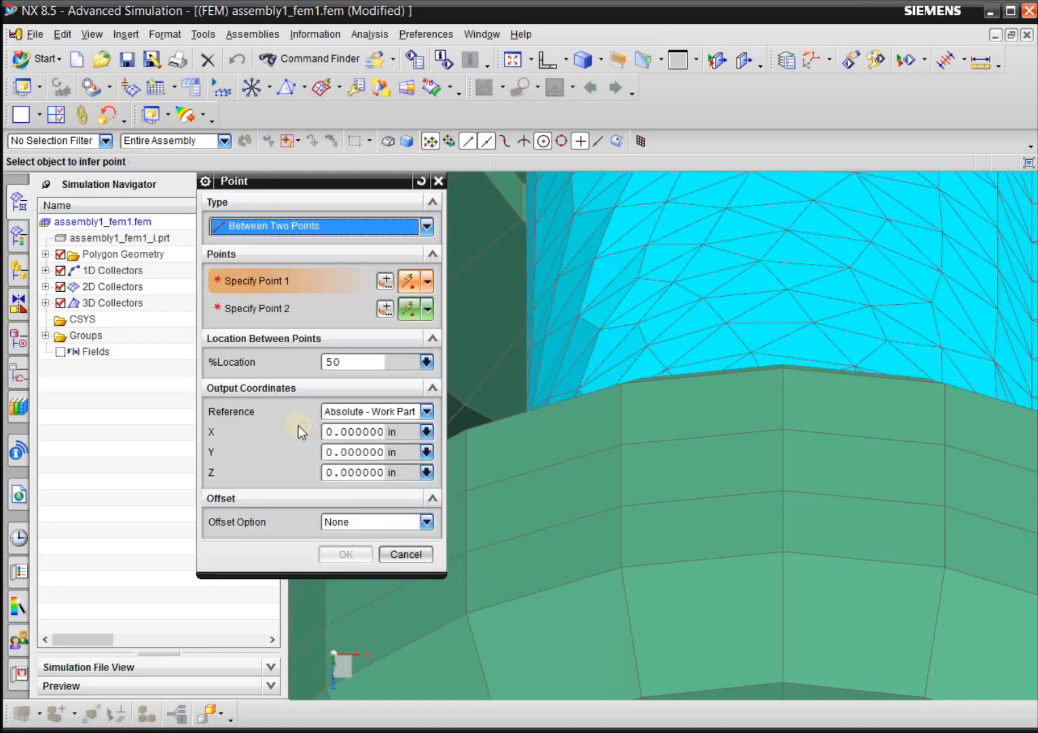
left_click(783, 431)
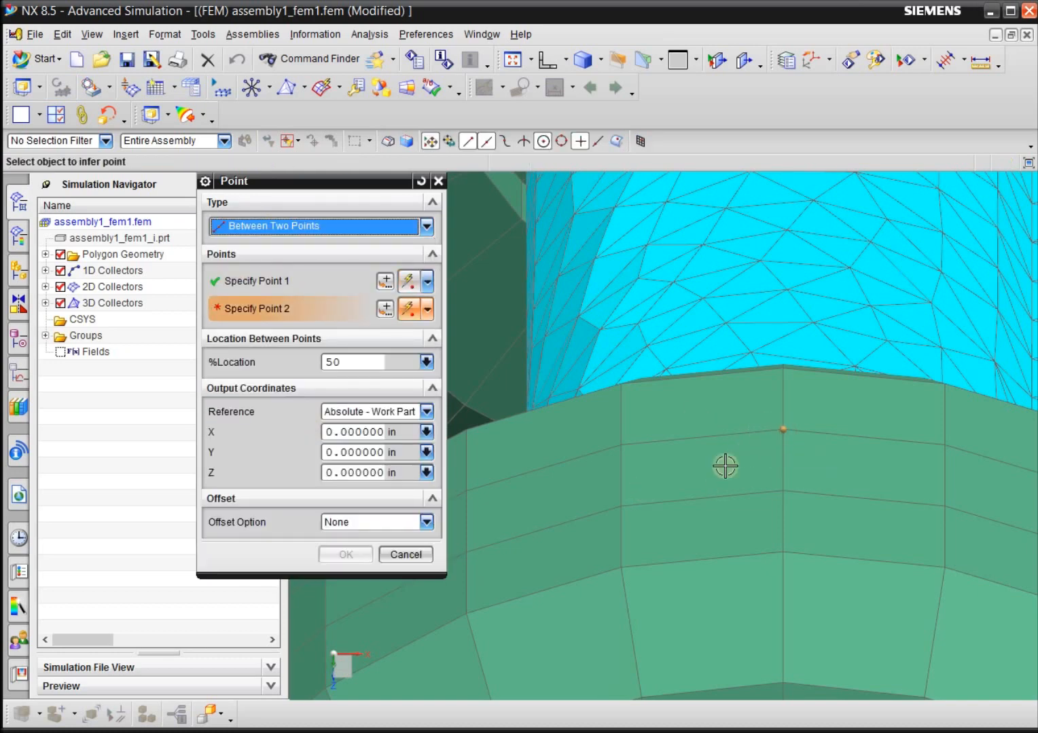
left_click(783, 489)
left_click(345, 555)
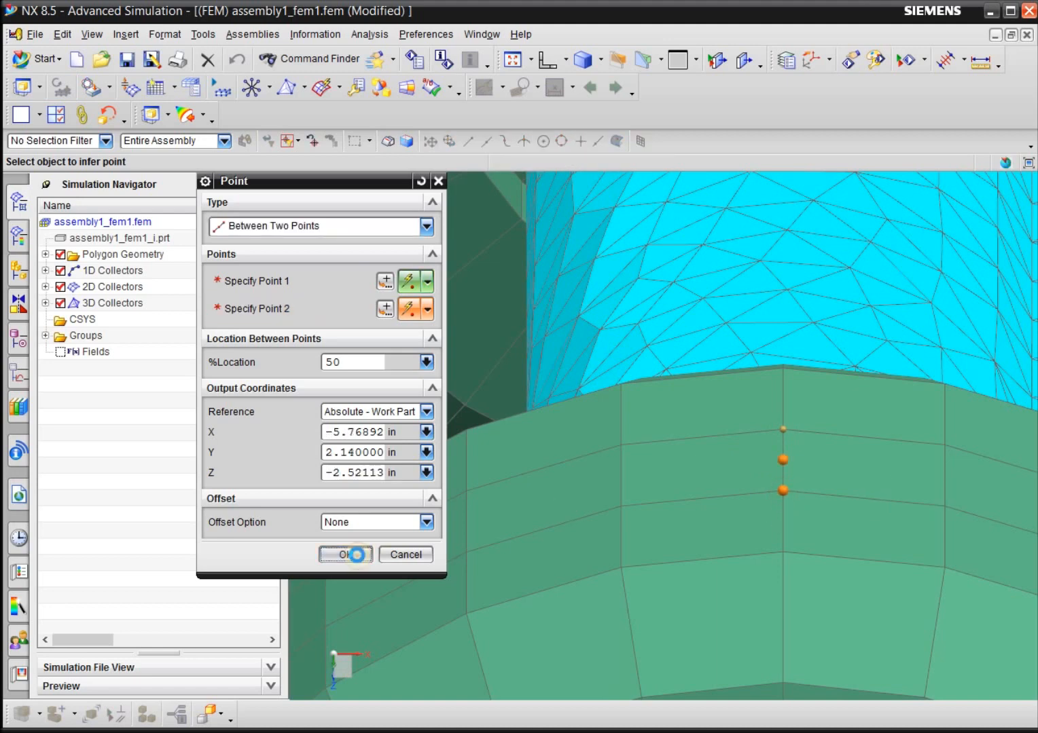
left_click(343, 426)
Create the last contact node midway between the two central lowest tread nodes of the remaining wheel, at X -5.76892, Y -2.14 in.
scroll(607, 598, "down", 5)
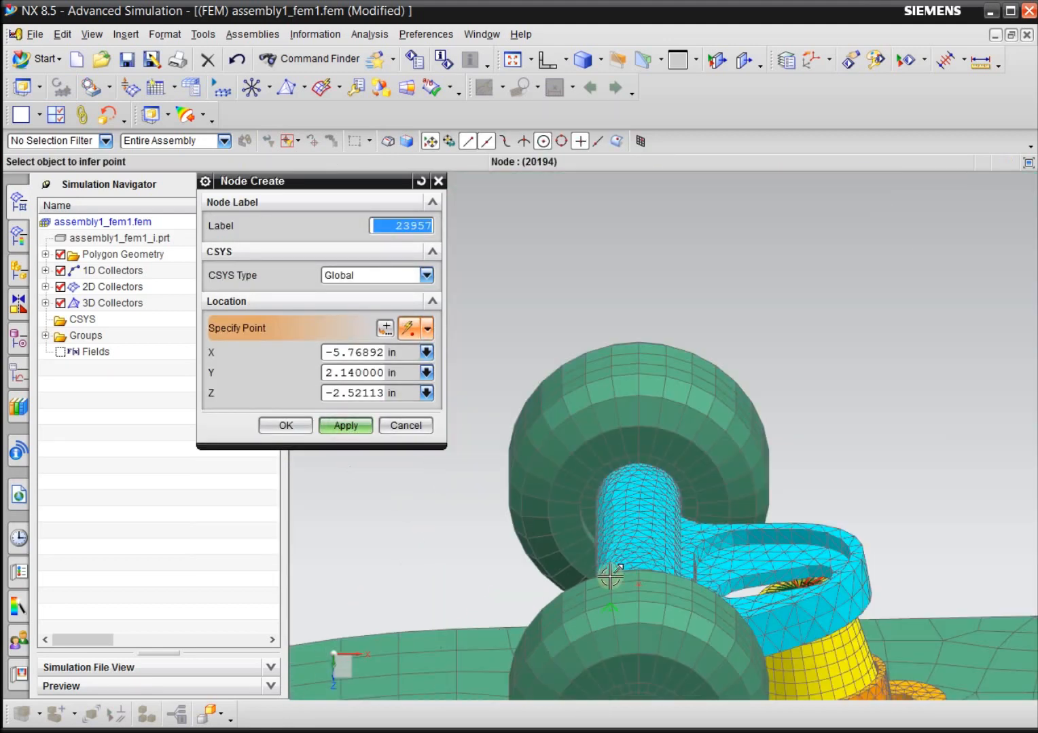
scroll(632, 345, "up", 5)
scroll(632, 344, "up", 3)
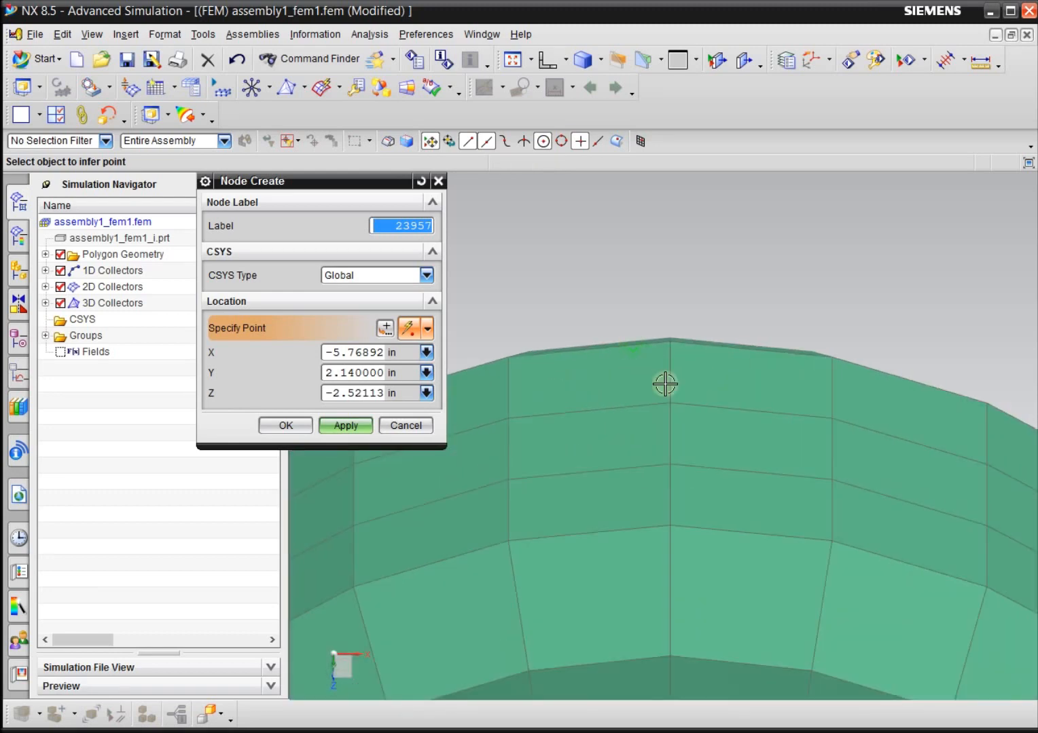
scroll(671, 406, "up", 3)
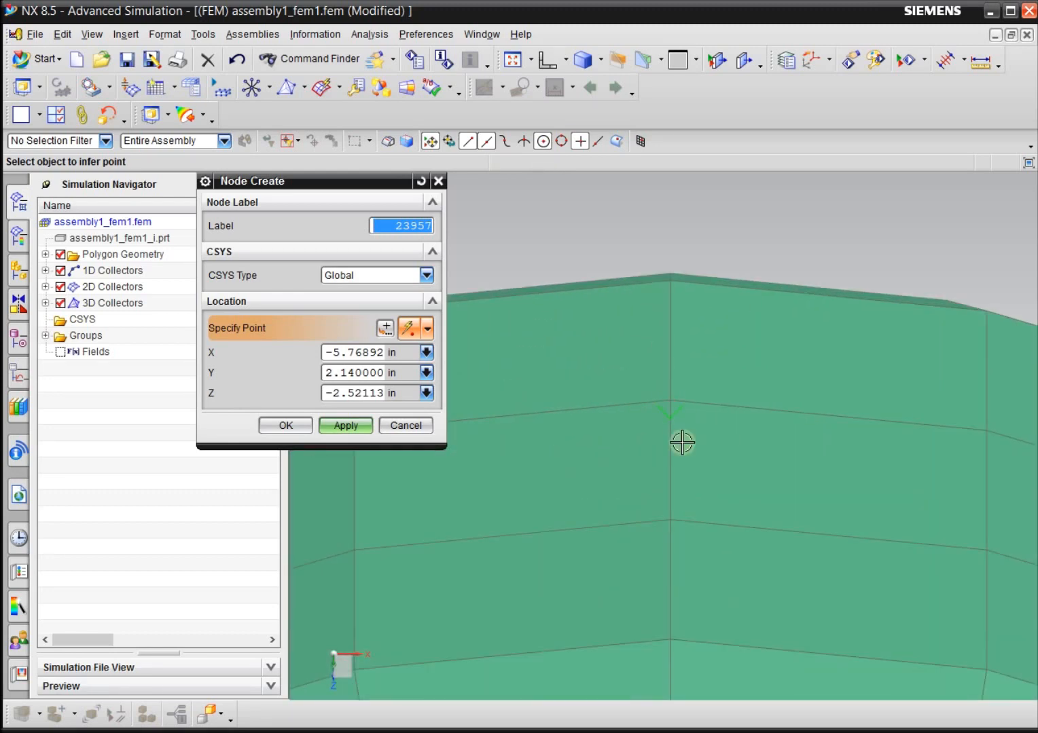
left_click(385, 329)
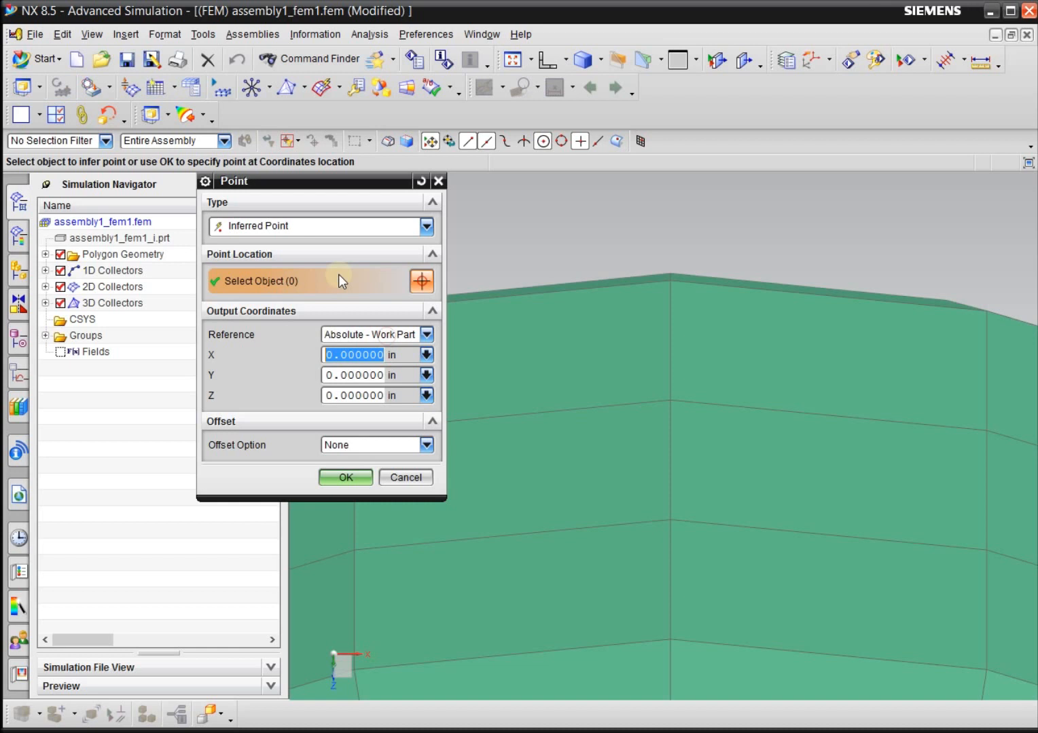
left_click(361, 228)
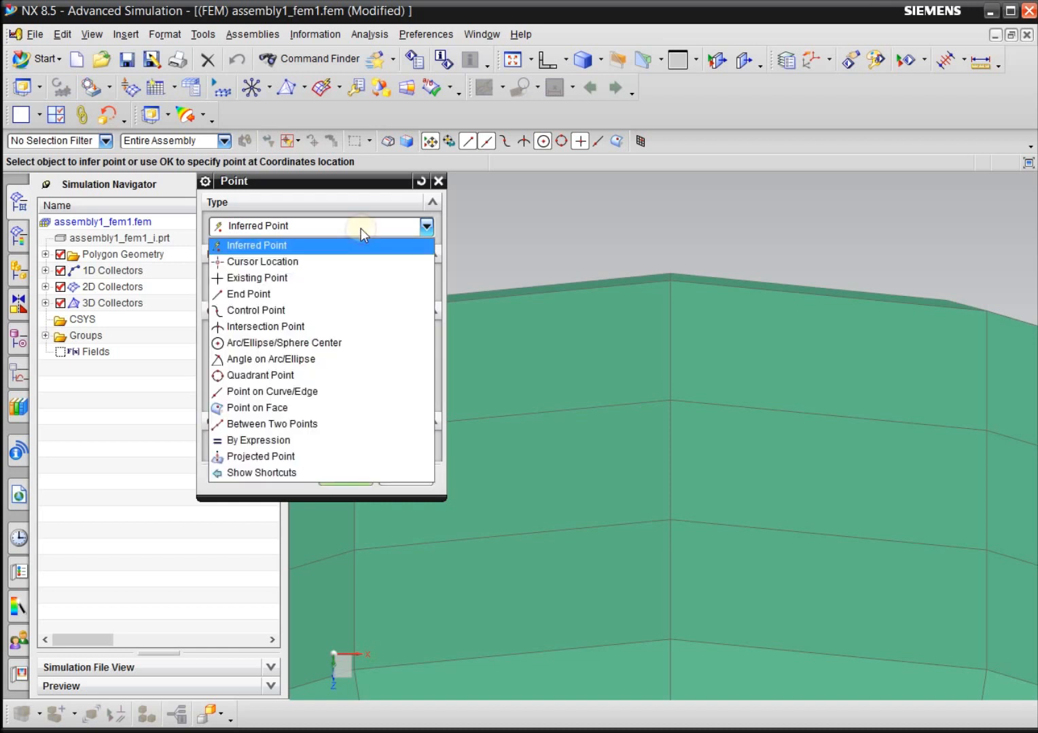
left_click(268, 426)
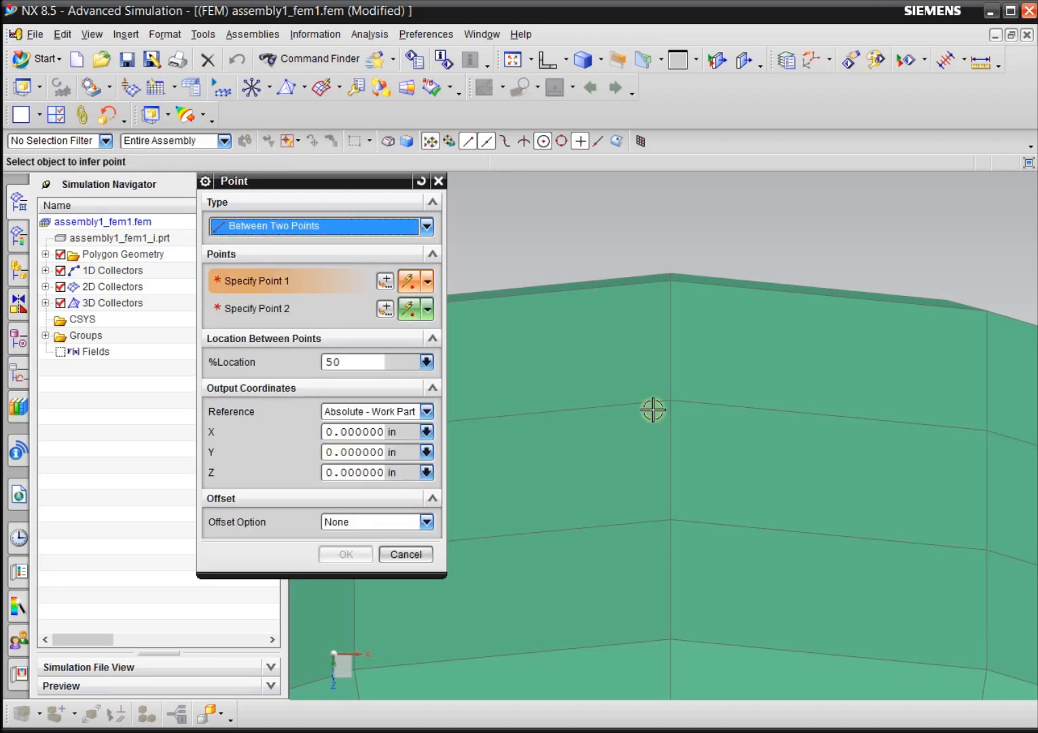
left_click(670, 398)
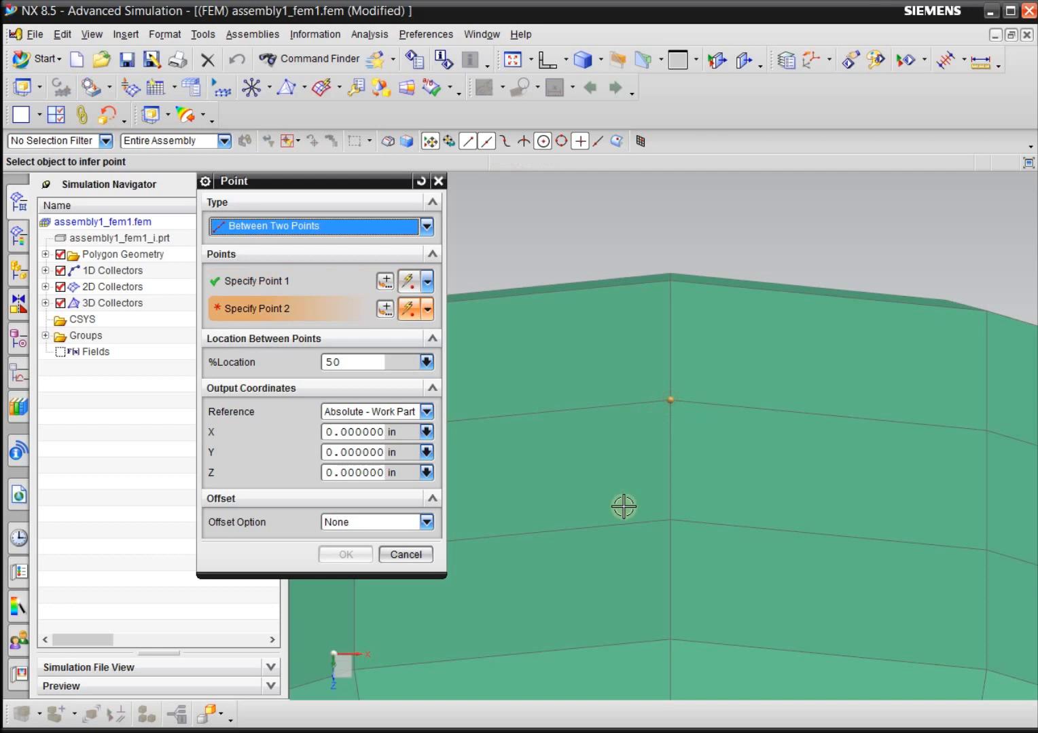
left_click(666, 519)
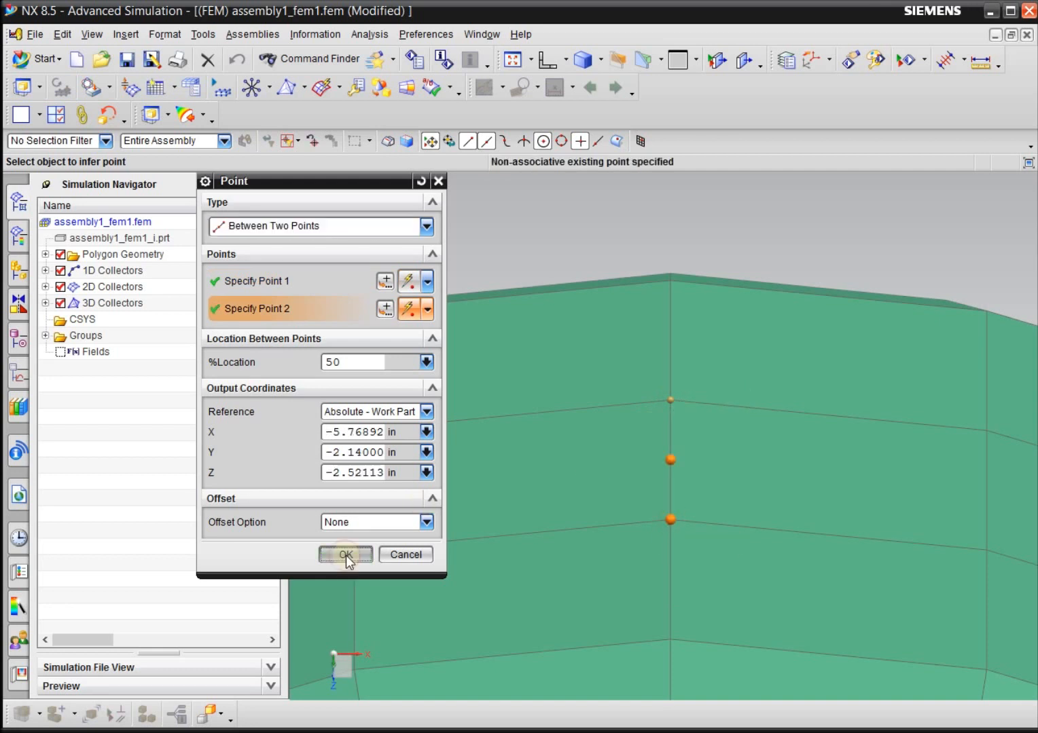
left_click(346, 555)
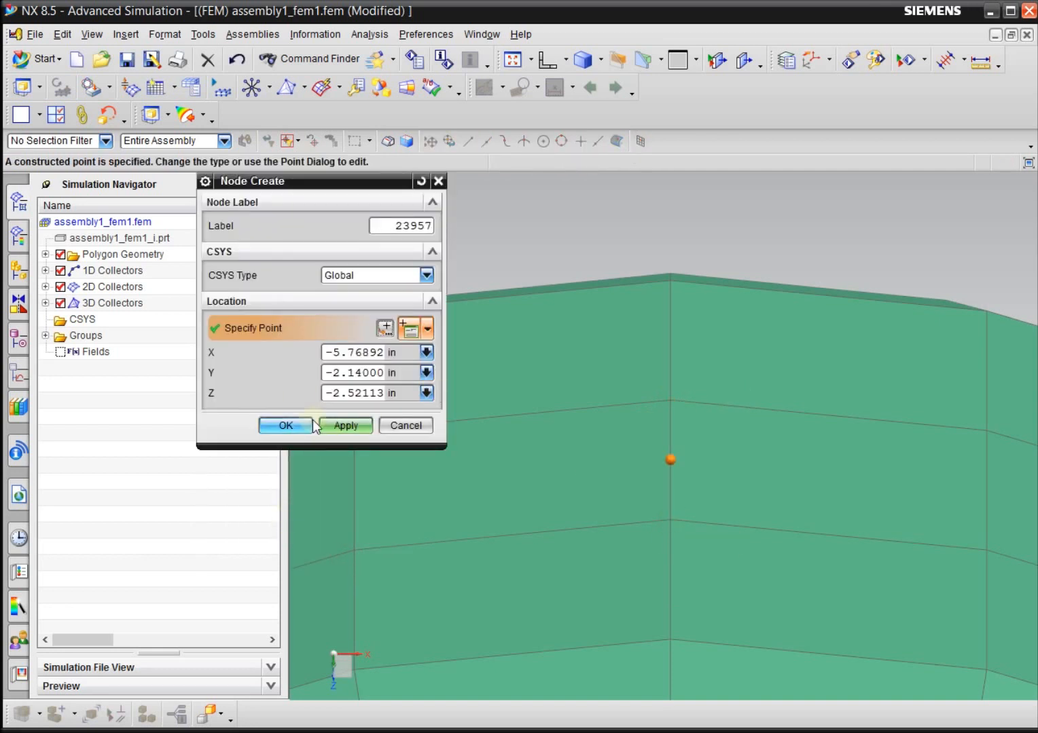
left_click(284, 426)
Start a Node to Node 1D connection with RBE2 as the element type.
scroll(628, 287, "down", 6)
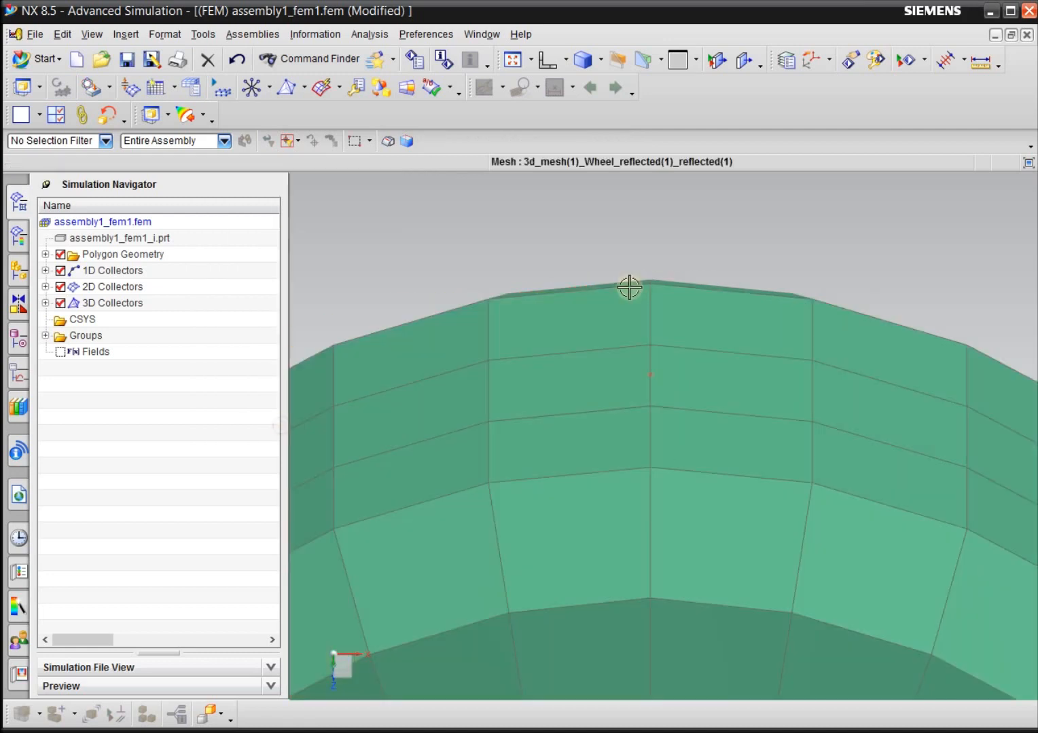
middle_click_drag(421, 376, 433, 394)
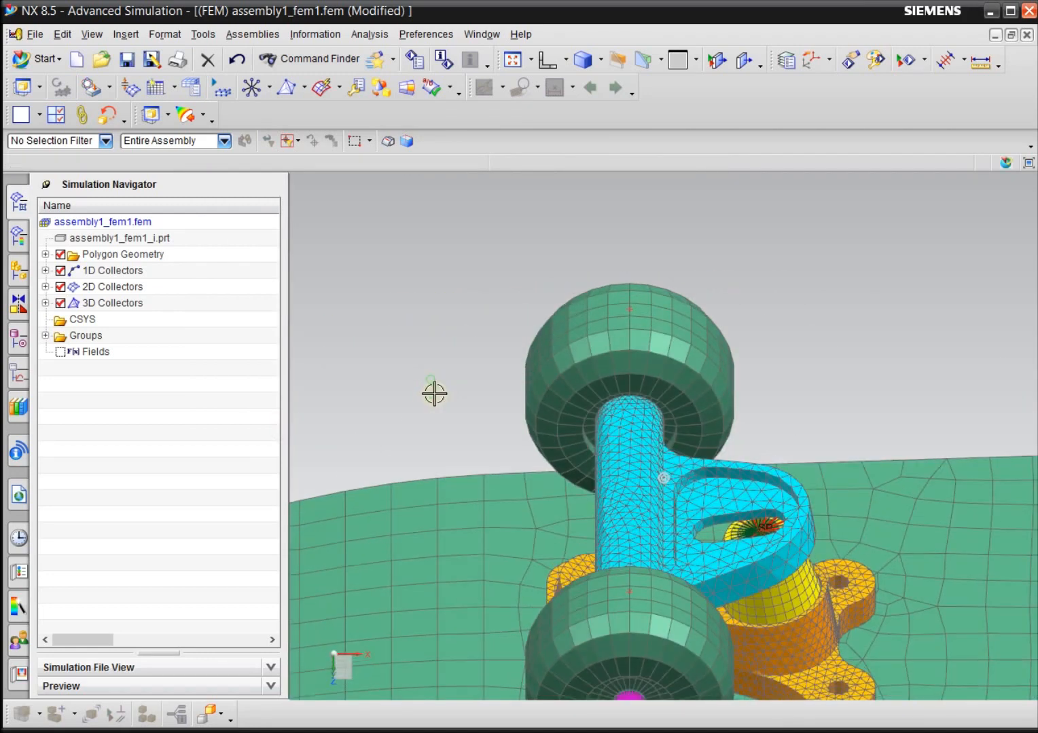
scroll(459, 346, "down", 3)
scroll(459, 344, "down", 3)
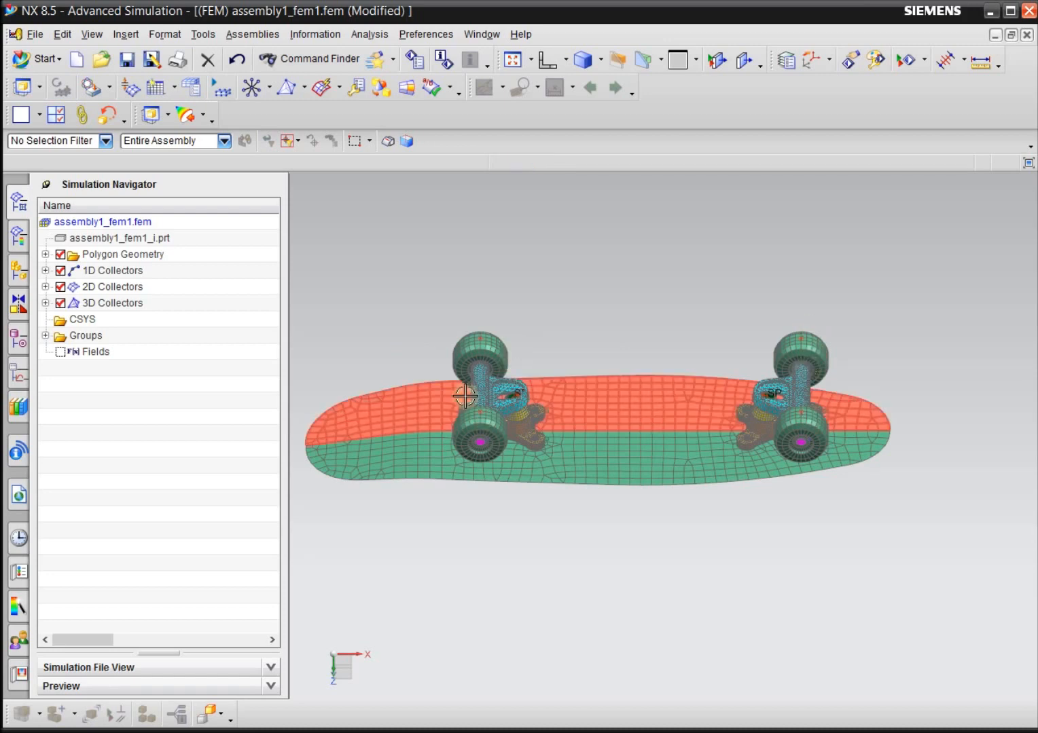
scroll(463, 394, "up", 4)
scroll(457, 330, "down", 2)
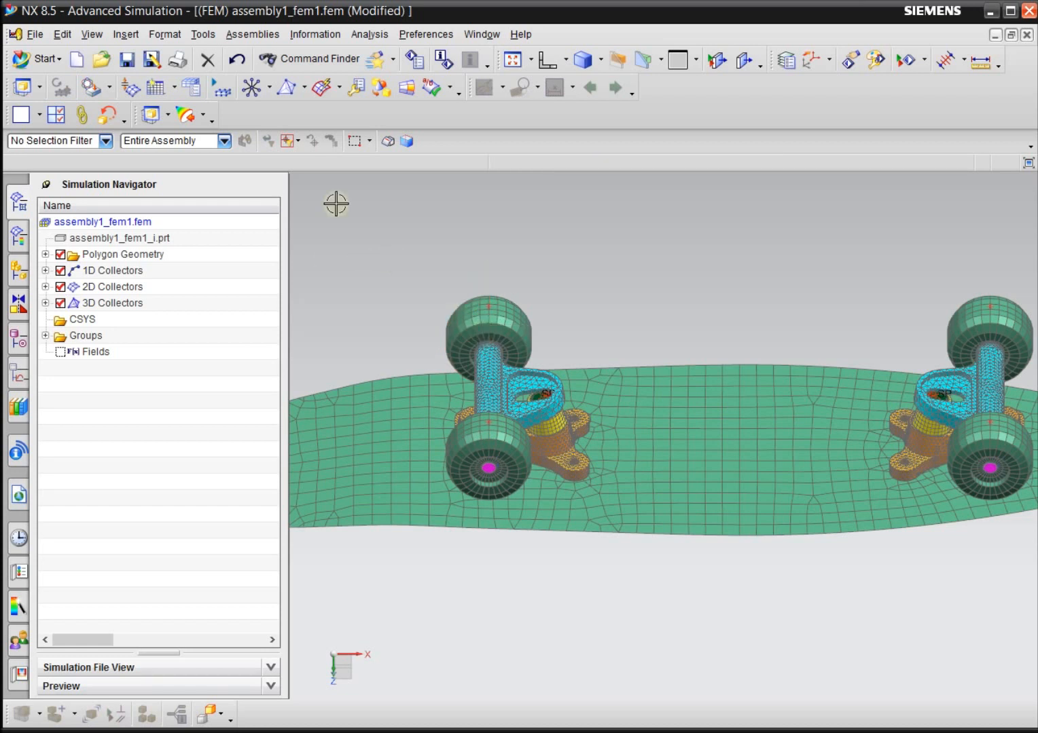
left_click(258, 91)
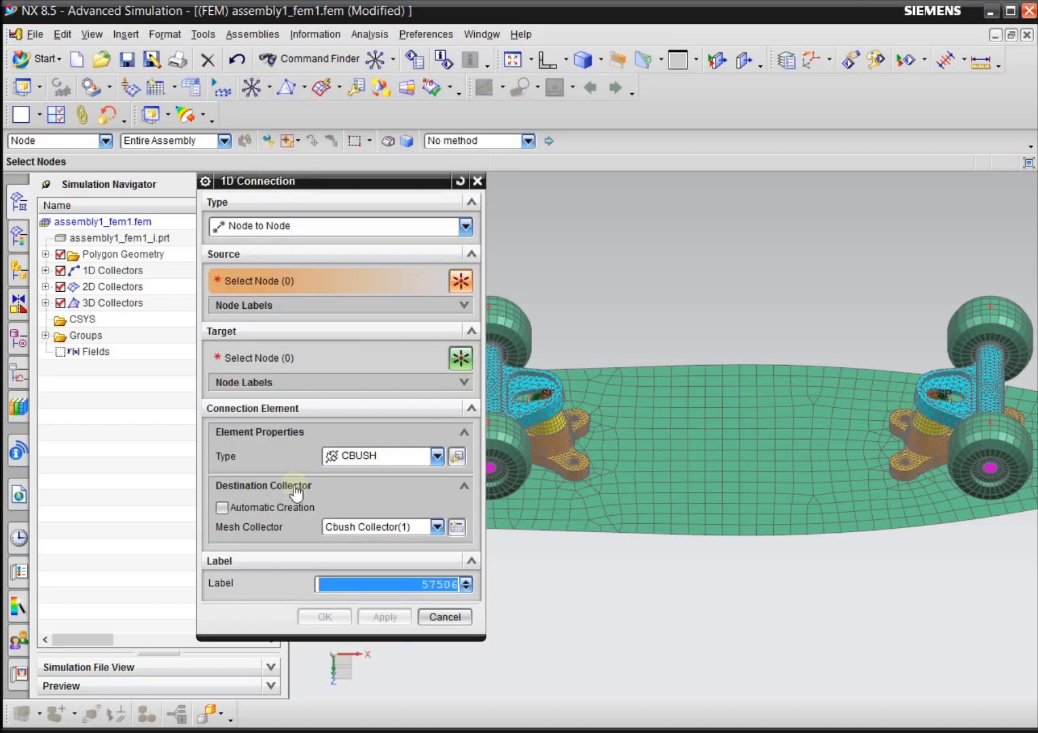
left_click(371, 456)
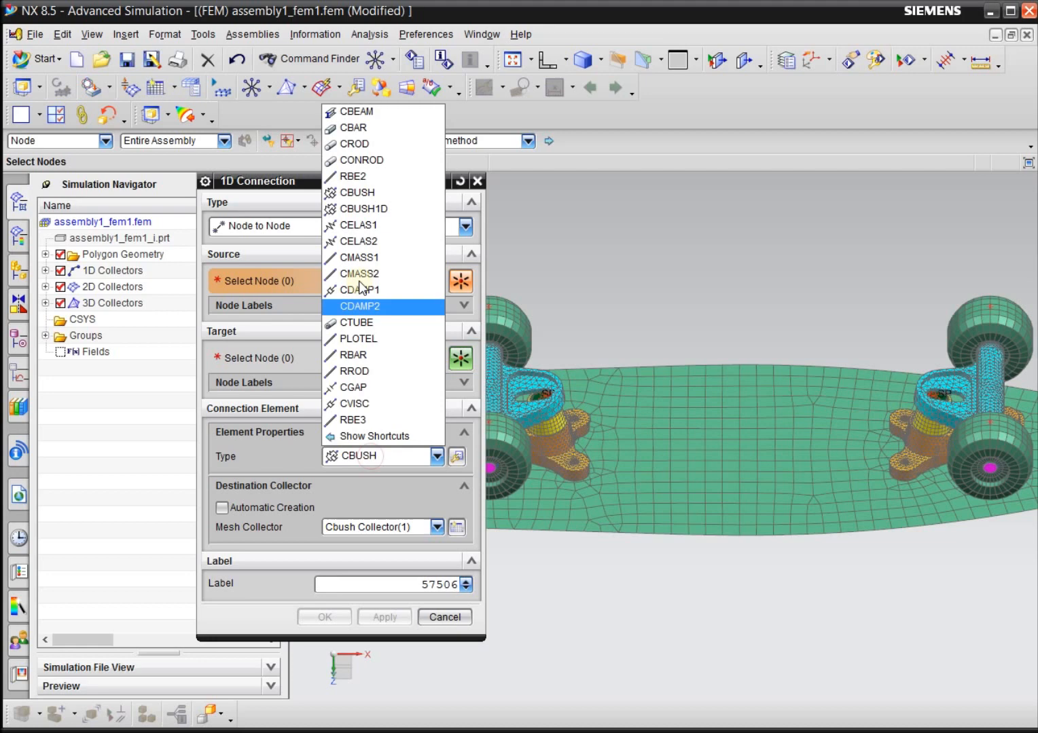
left_click(371, 176)
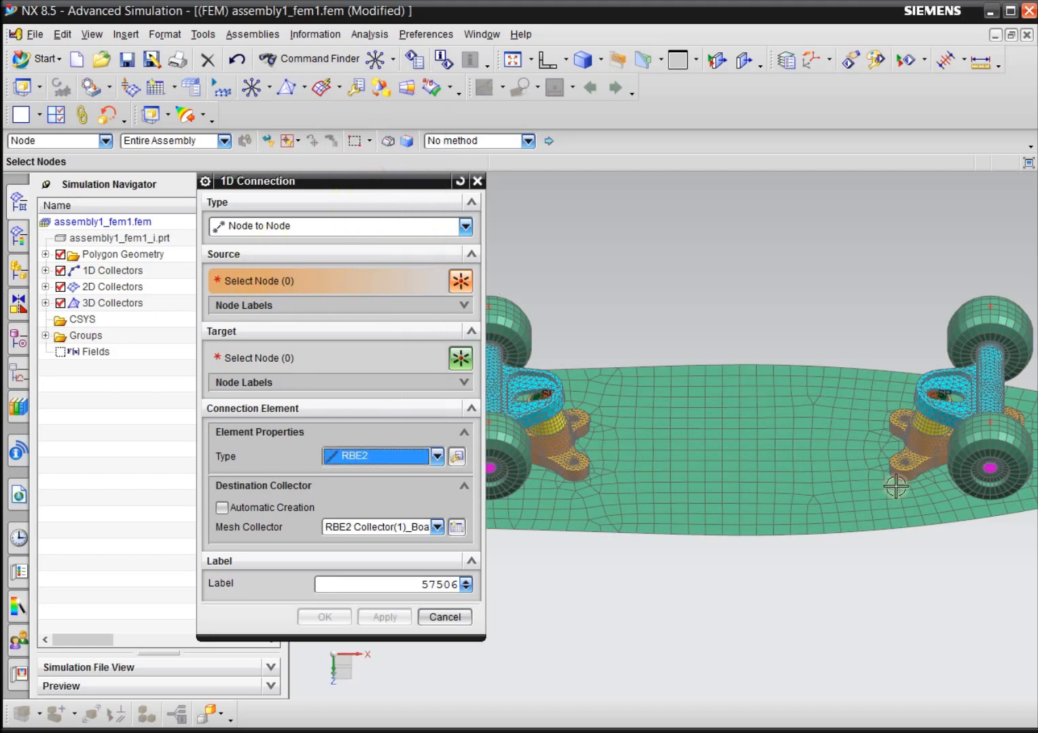
Select the contact node on the wheel at X -5.77, Y 2.14 in as the source and begin target node selection.
scroll(896, 487, "down", 2)
scroll(776, 507, "up", 6)
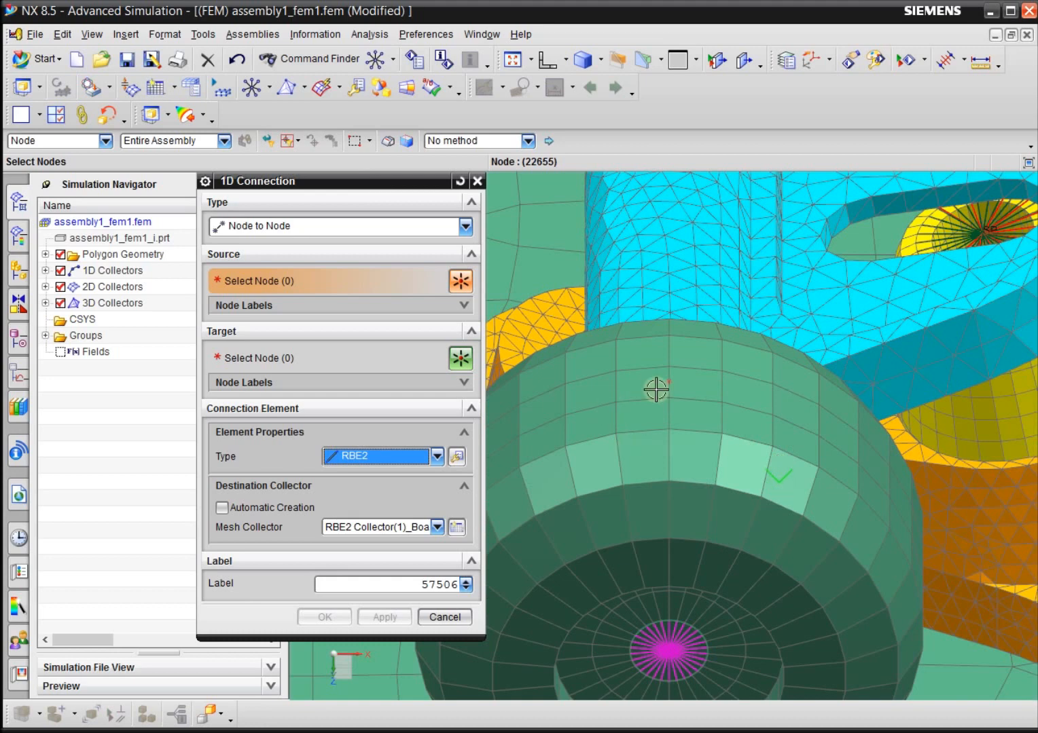
scroll(656, 389, "up", 3)
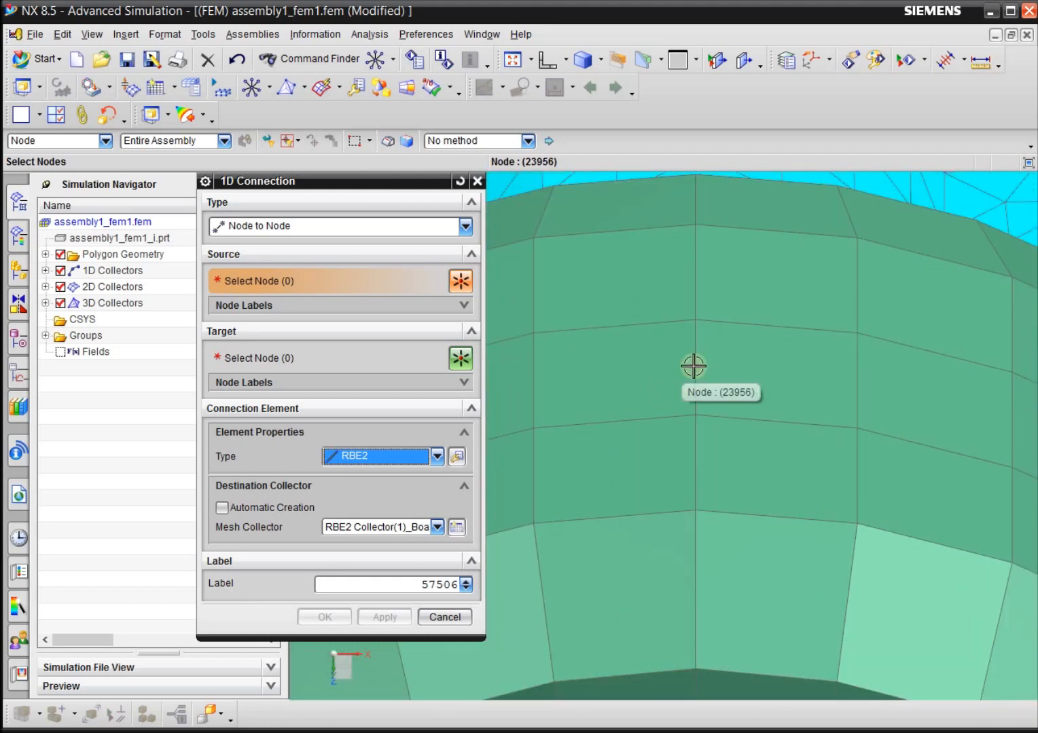
left_click(694, 367)
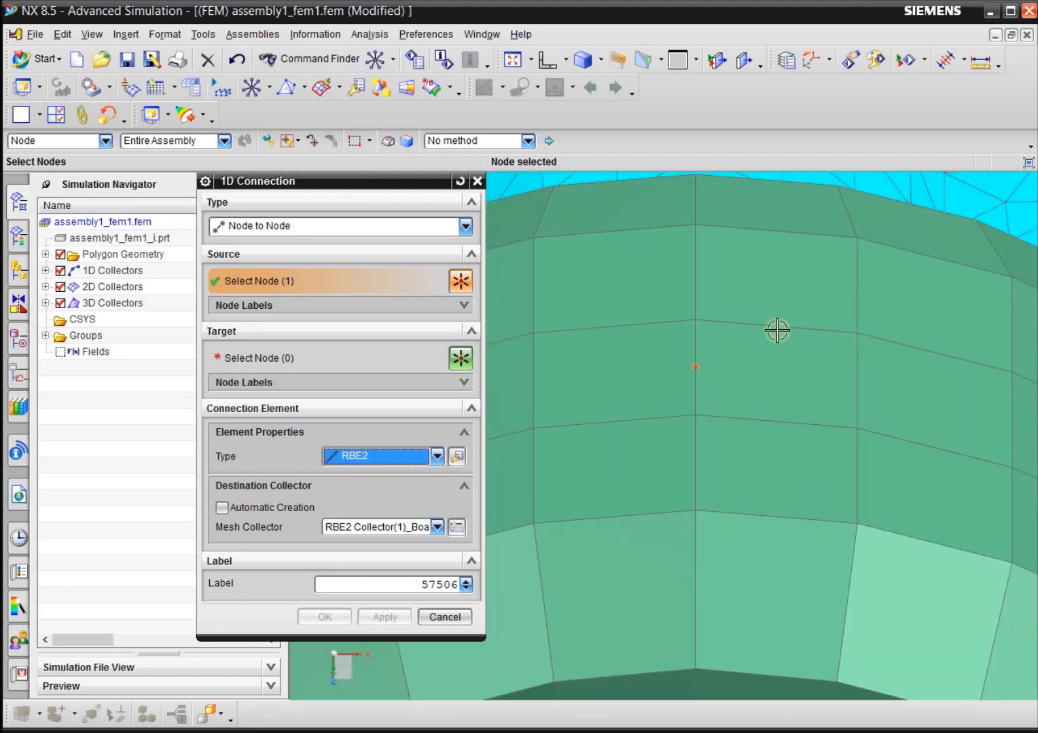
left_click(312, 360)
scroll(836, 421, "down", 1)
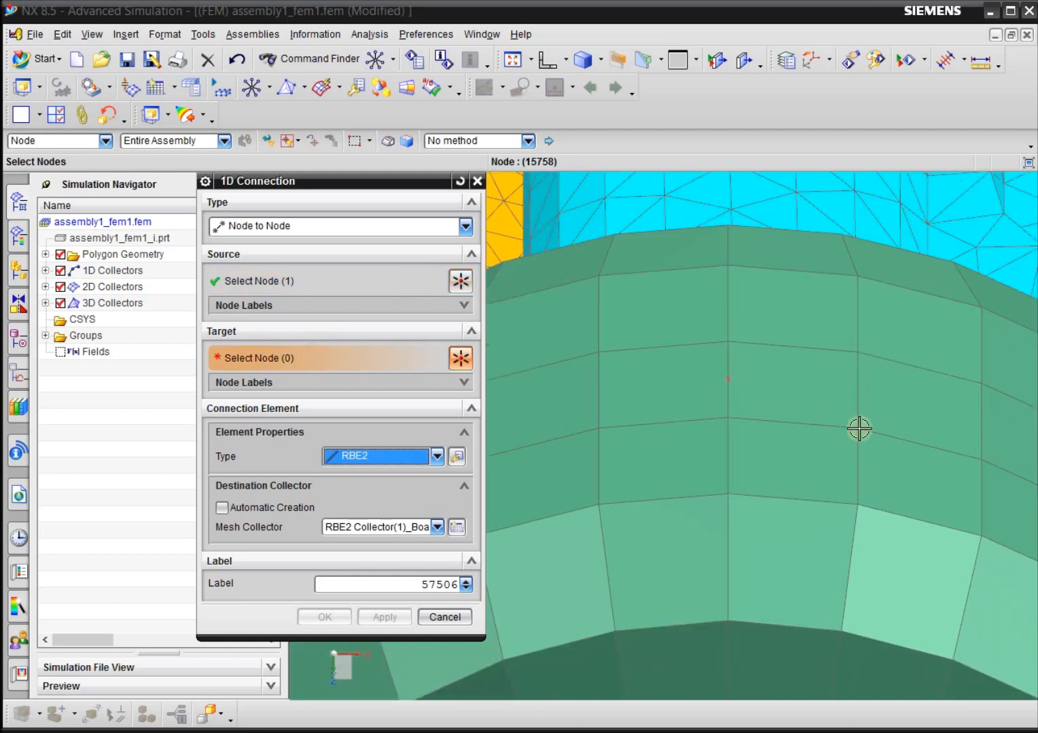
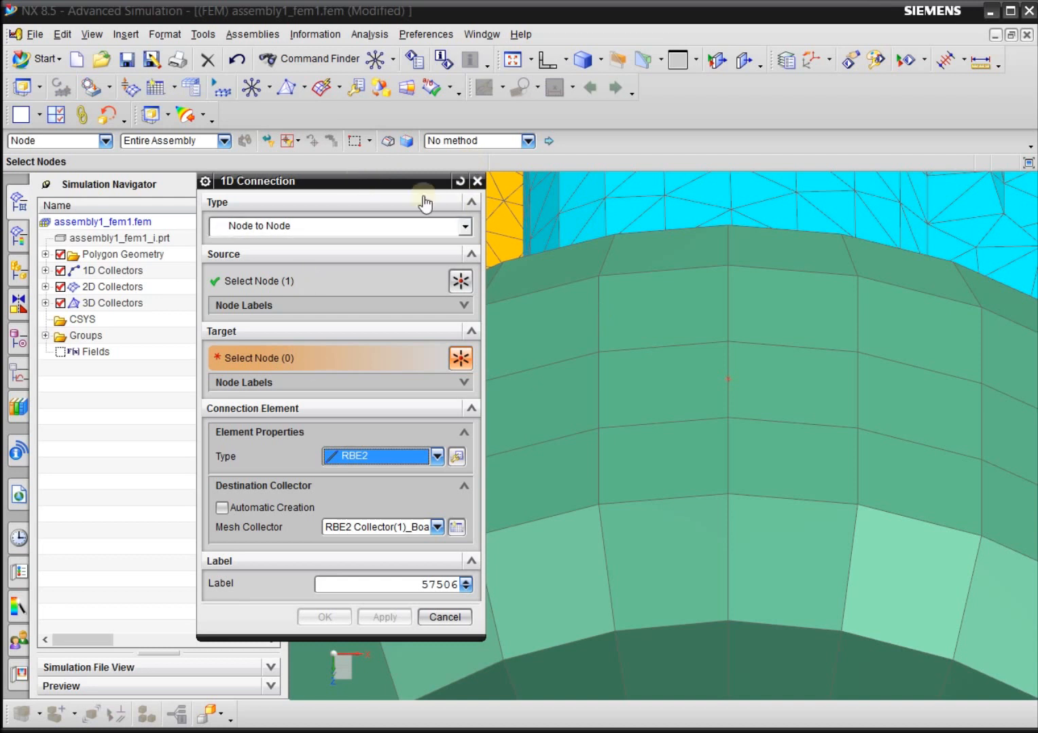
Switch the model display to wireframe with dimmed hidden edges for picking target nodes.
left_click(453, 141)
left_click(454, 141)
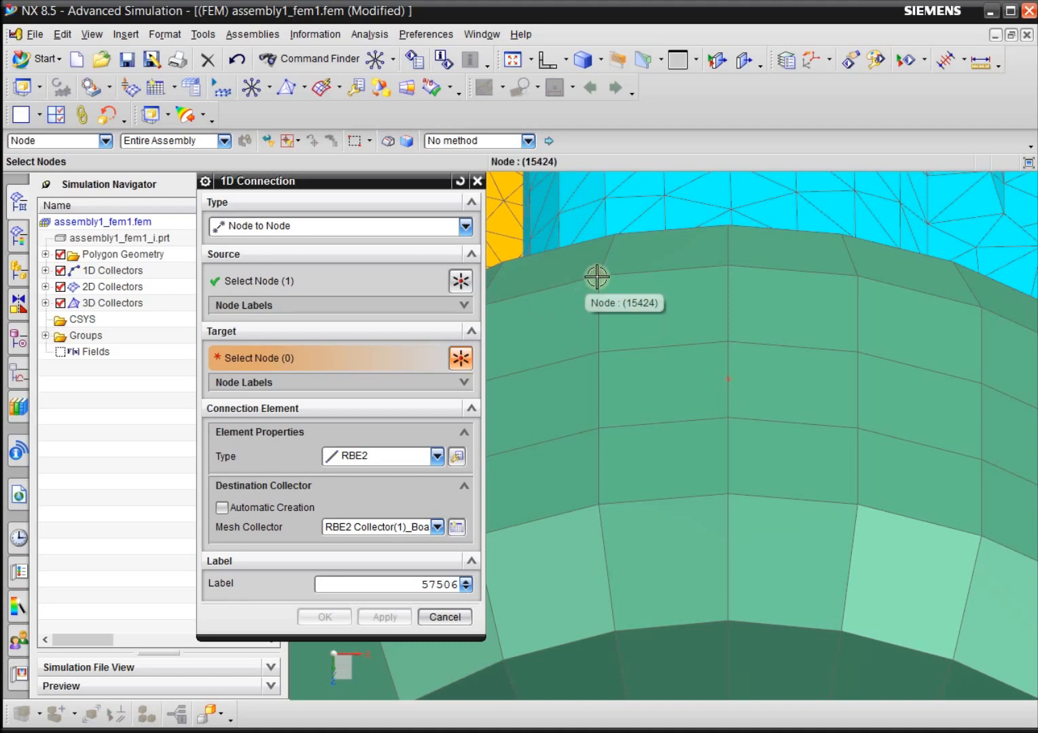
right_click(650, 239)
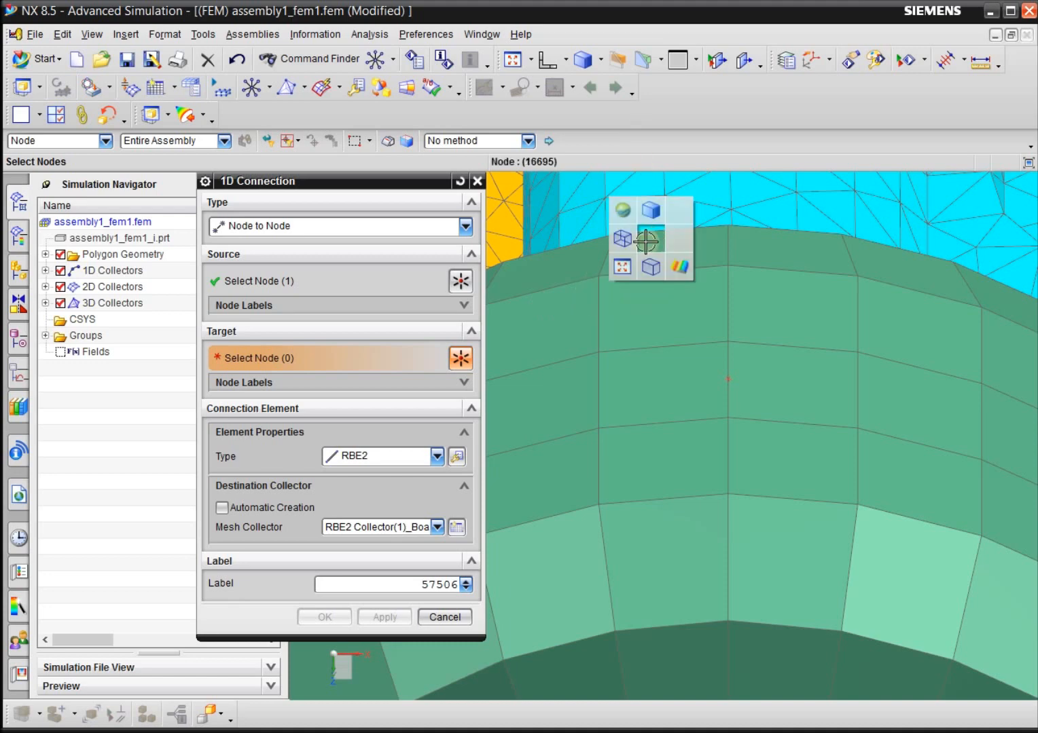
left_click(658, 265)
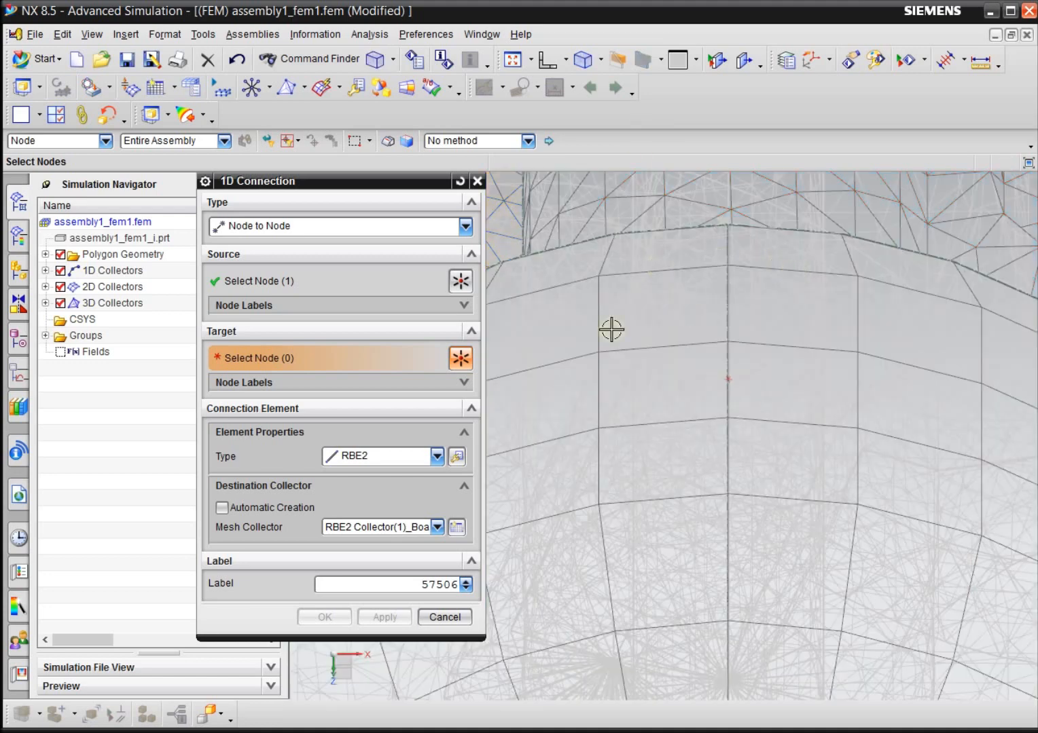
left_click(599, 275)
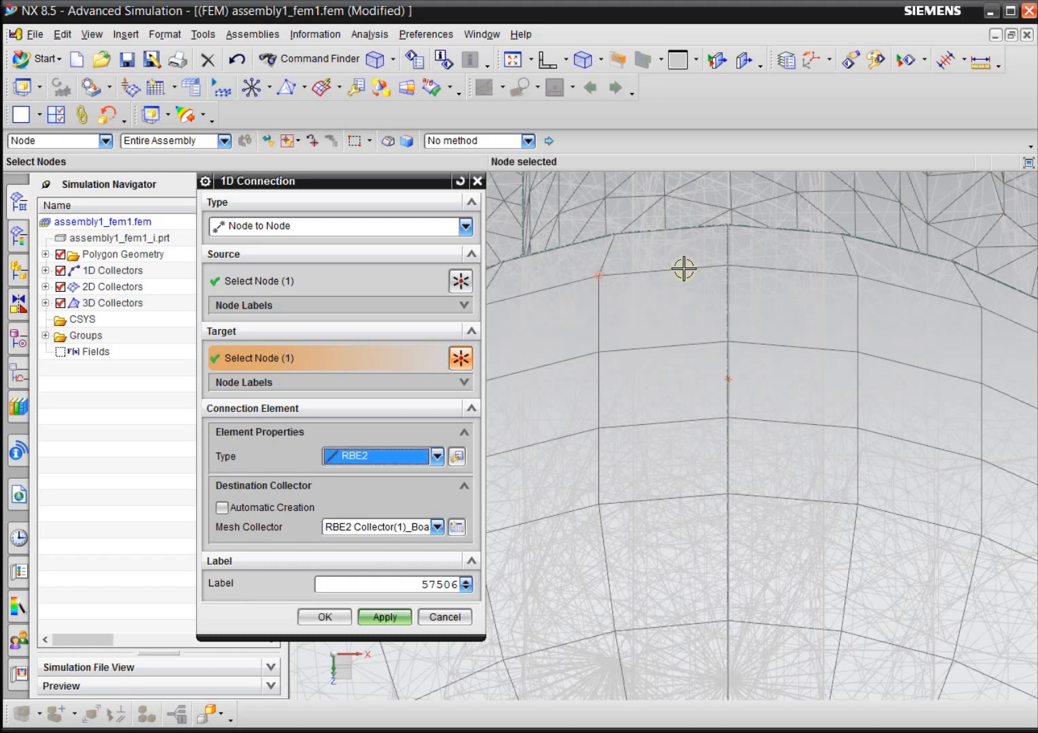
left_click(596, 351)
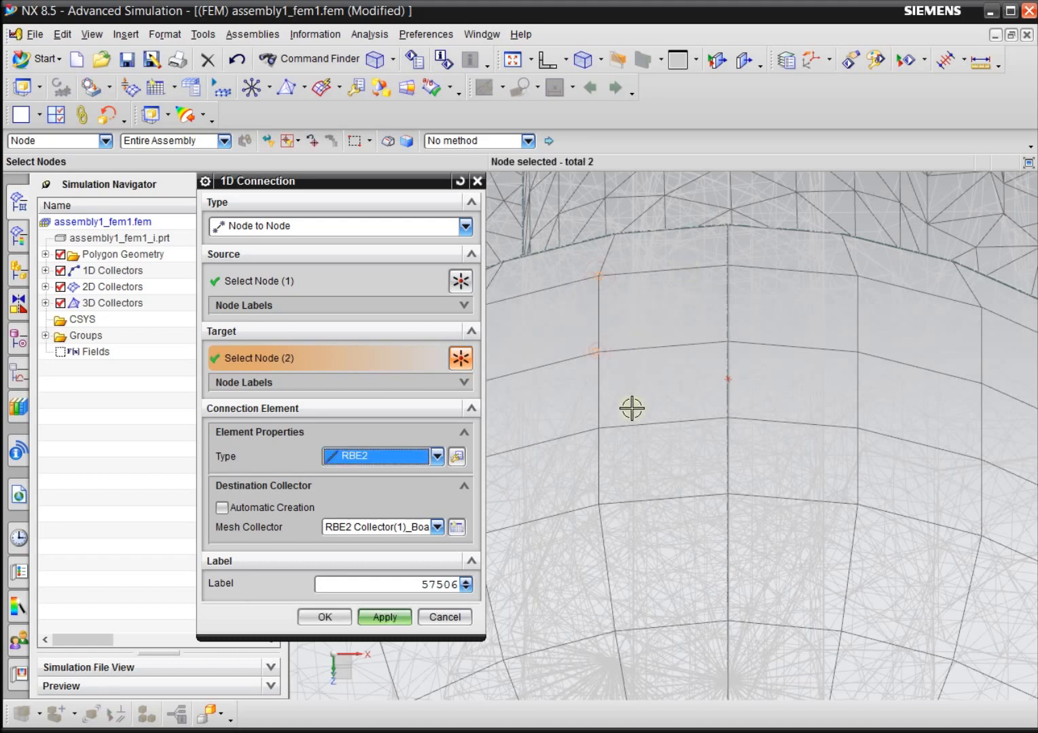
scroll(567, 358, "up", 2)
scroll(629, 422, "down", 2)
middle_click_drag(690, 445, 697, 436)
middle_click_drag(693, 442, 697, 442)
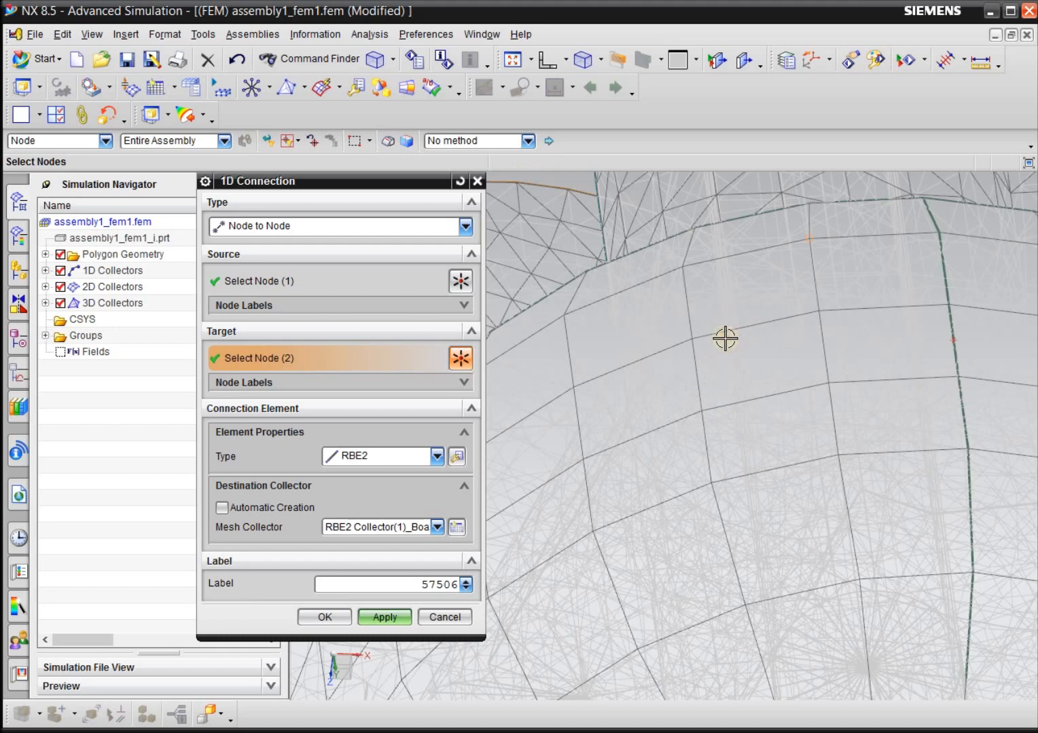
left_click_drag(707, 314, 767, 375)
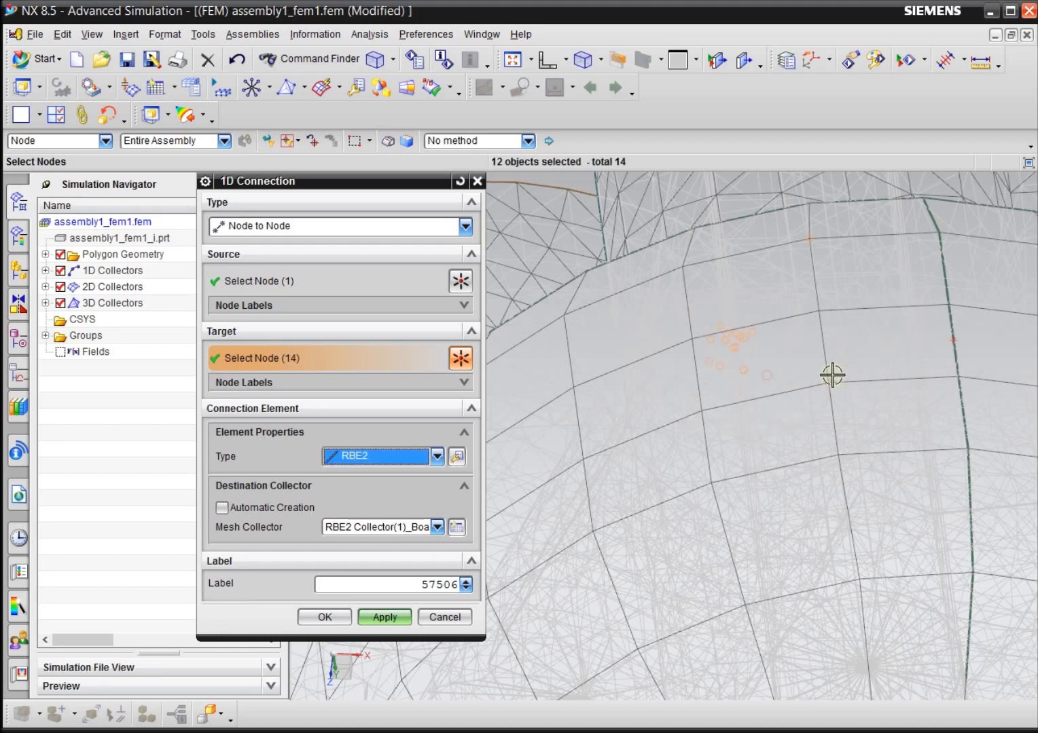
left_click_drag(687, 292, 791, 402)
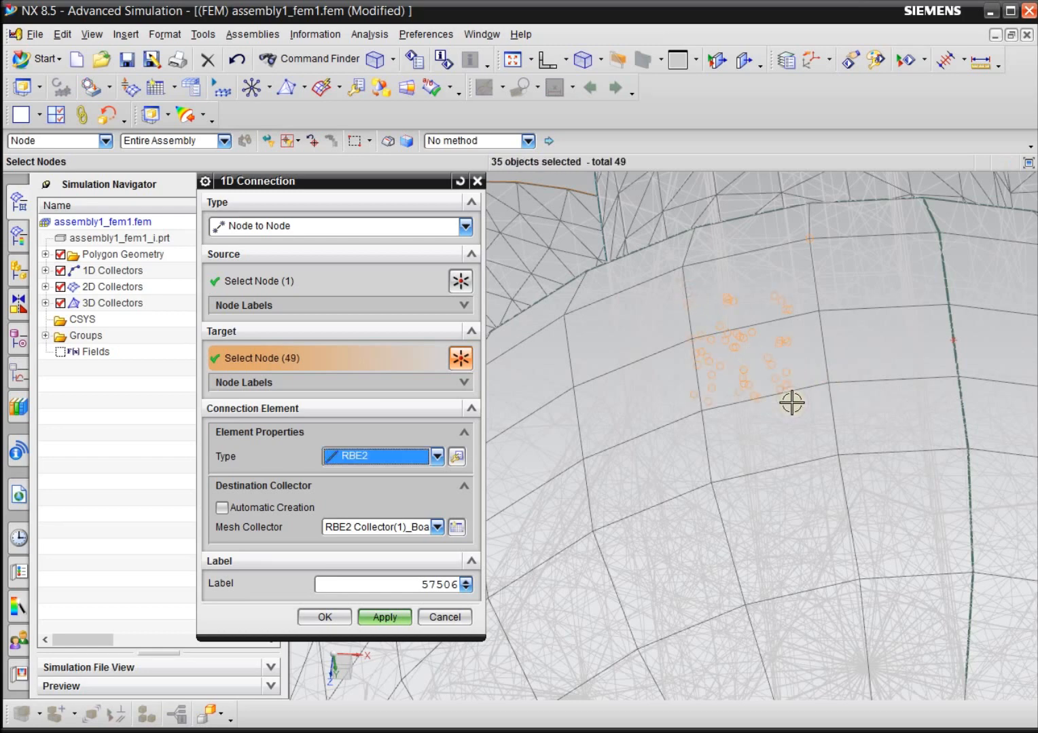
left_click(460, 618)
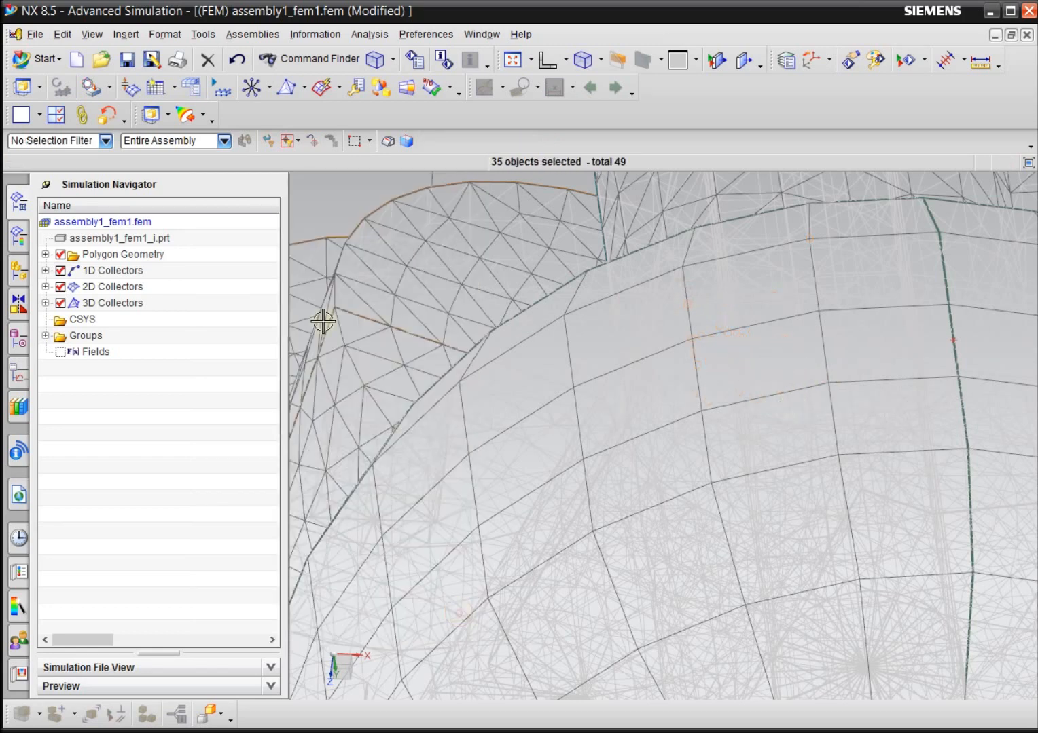
Restart a Node to Node 1D connection with the wheel's contact node as source and begin target node selection.
left_click(252, 89)
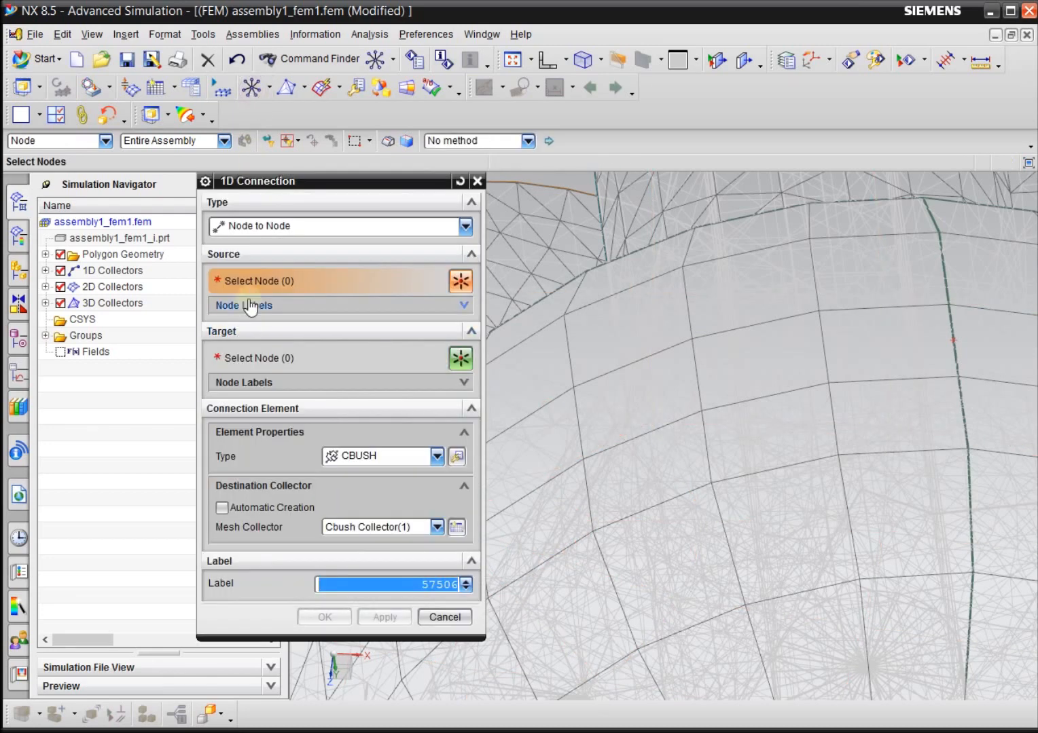
left_click(951, 338)
left_click(347, 364)
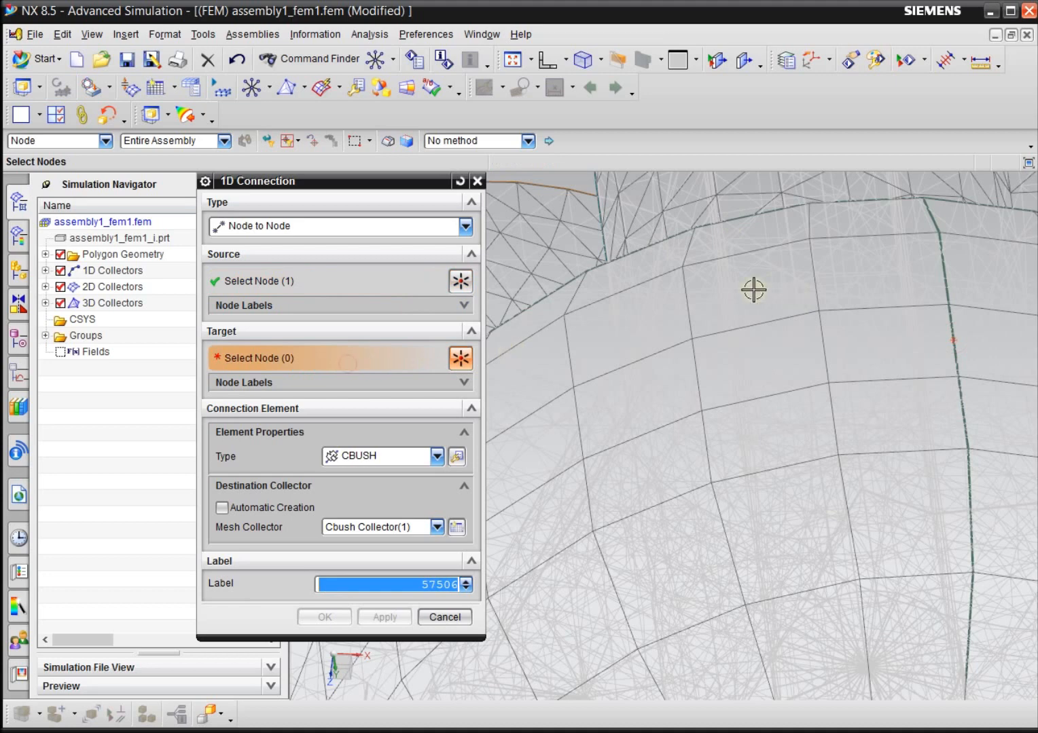
Add the four tread nodes in the column just left of the contact node as connection targets.
scroll(532, 345, "down", 2)
scroll(862, 294, "up", 3)
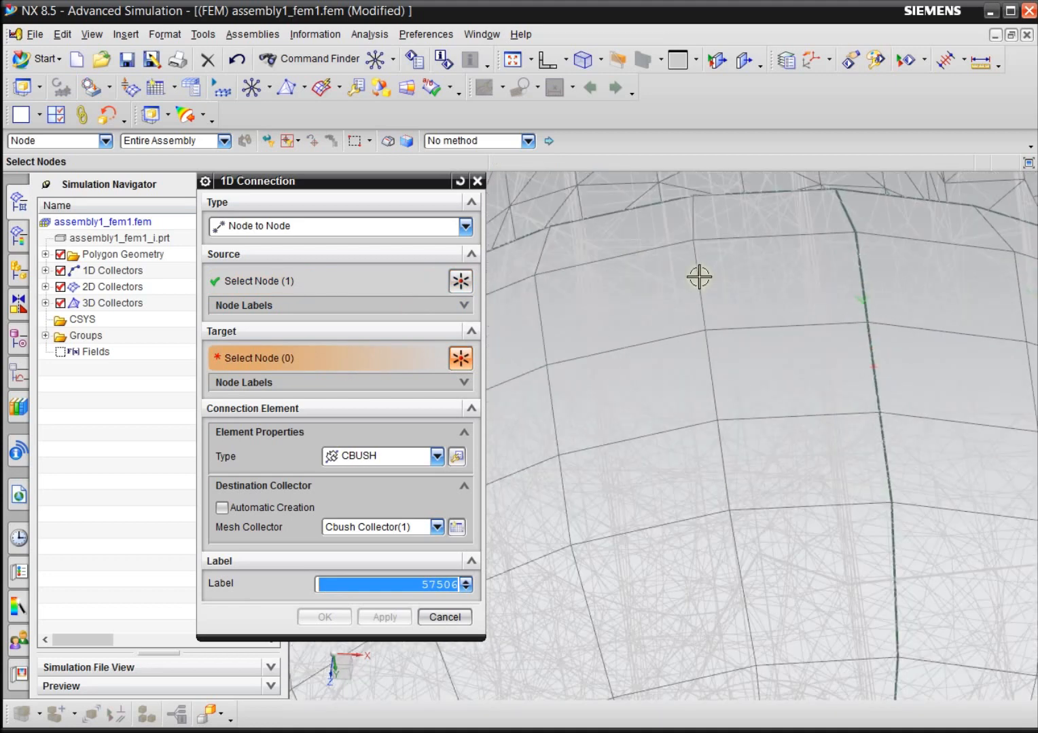
left_click(694, 242)
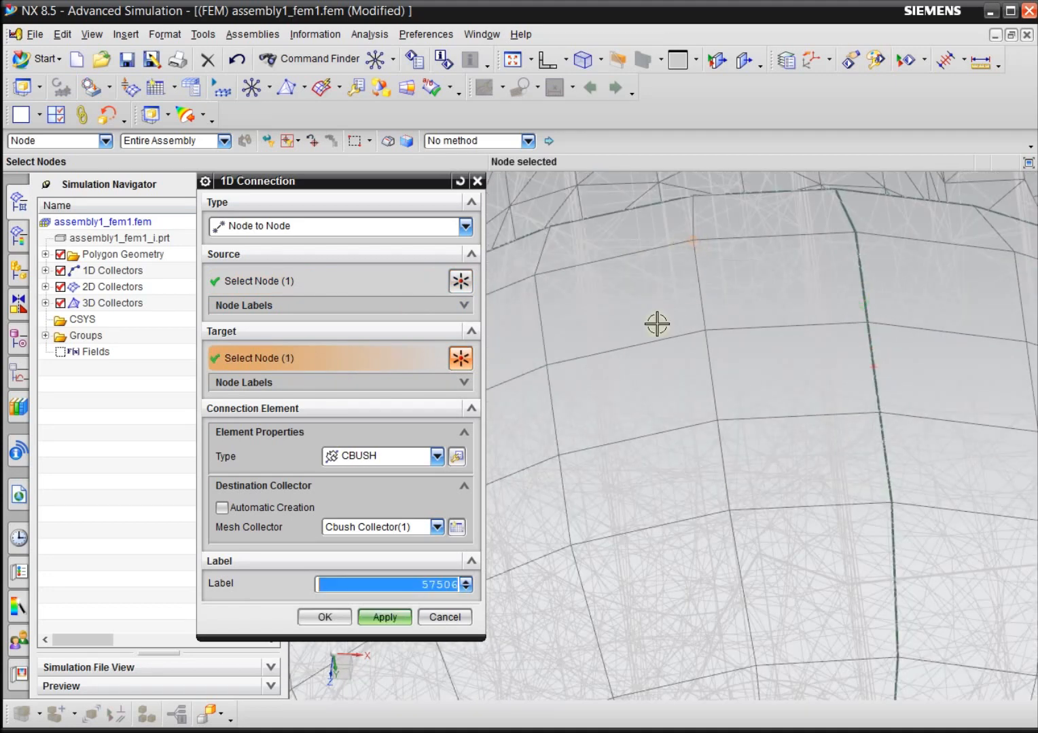
left_click(703, 327)
left_click(718, 419)
left_click(728, 509)
Add the four tread nodes in line with the contact node and the four in the column right of it as targets.
scroll(621, 437, "up", 2)
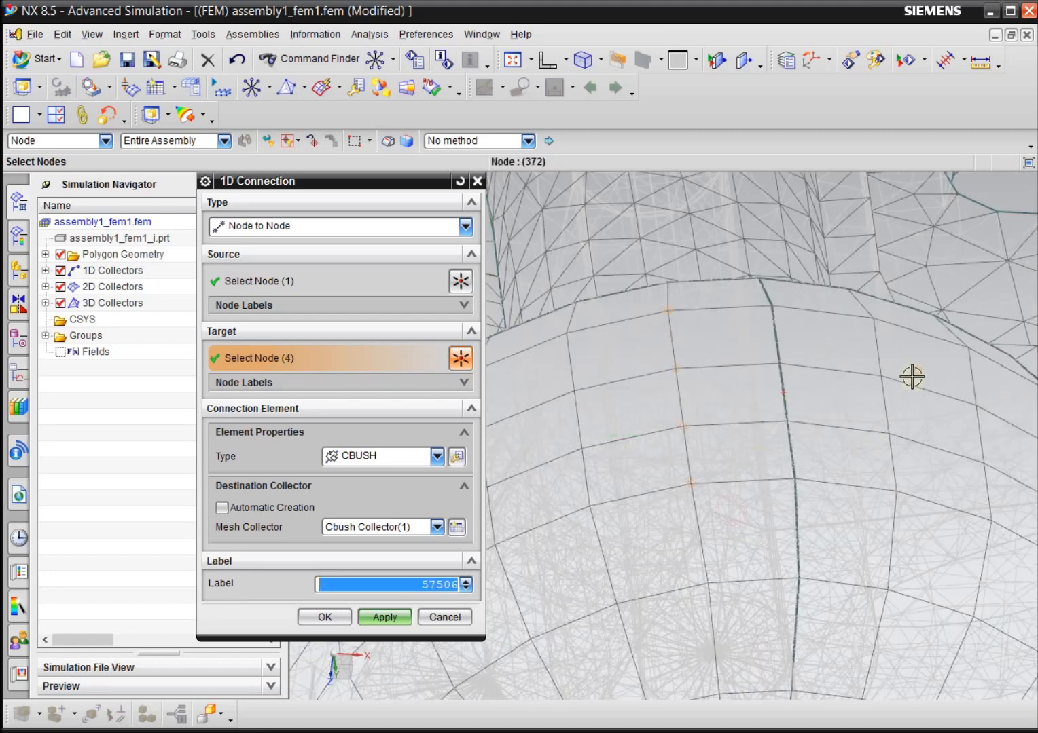
scroll(911, 377, "down", 2)
left_click(692, 265)
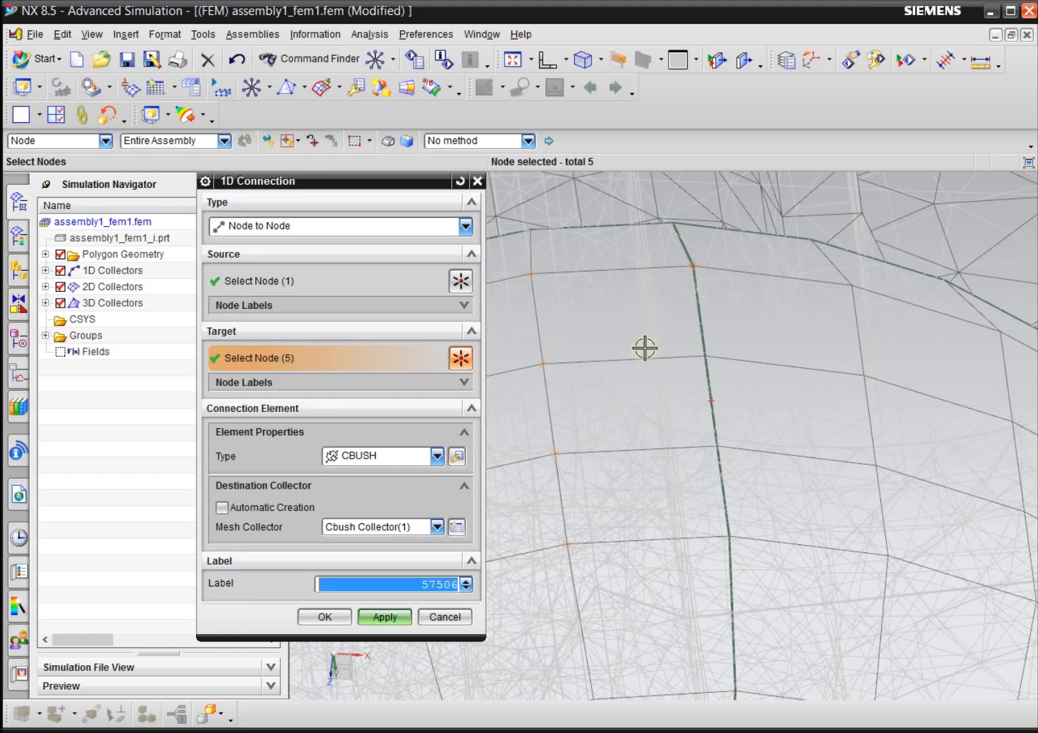
left_click(704, 356)
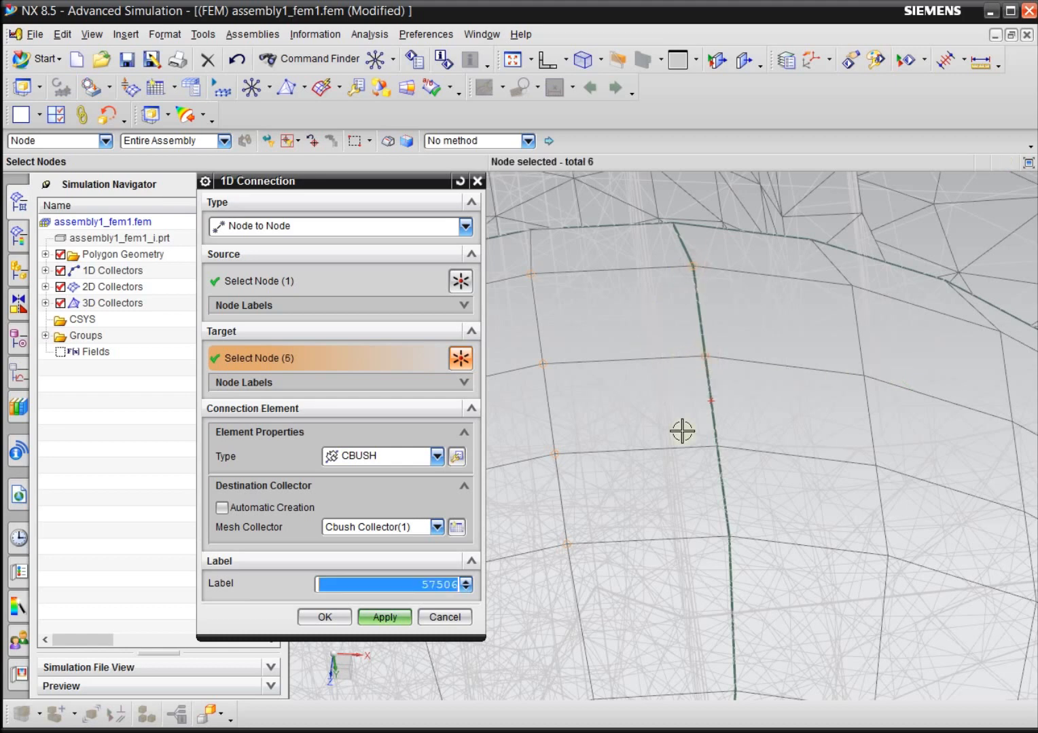
left_click(717, 448)
left_click(726, 535)
left_click(851, 283)
left_click(861, 376)
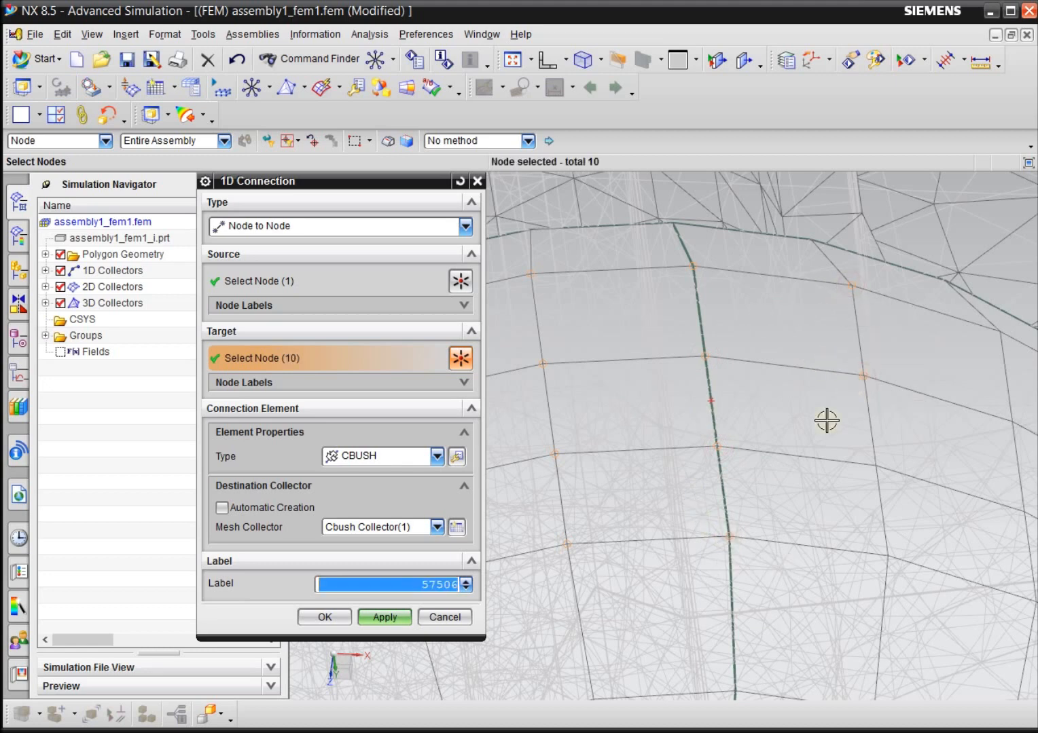
left_click(877, 465)
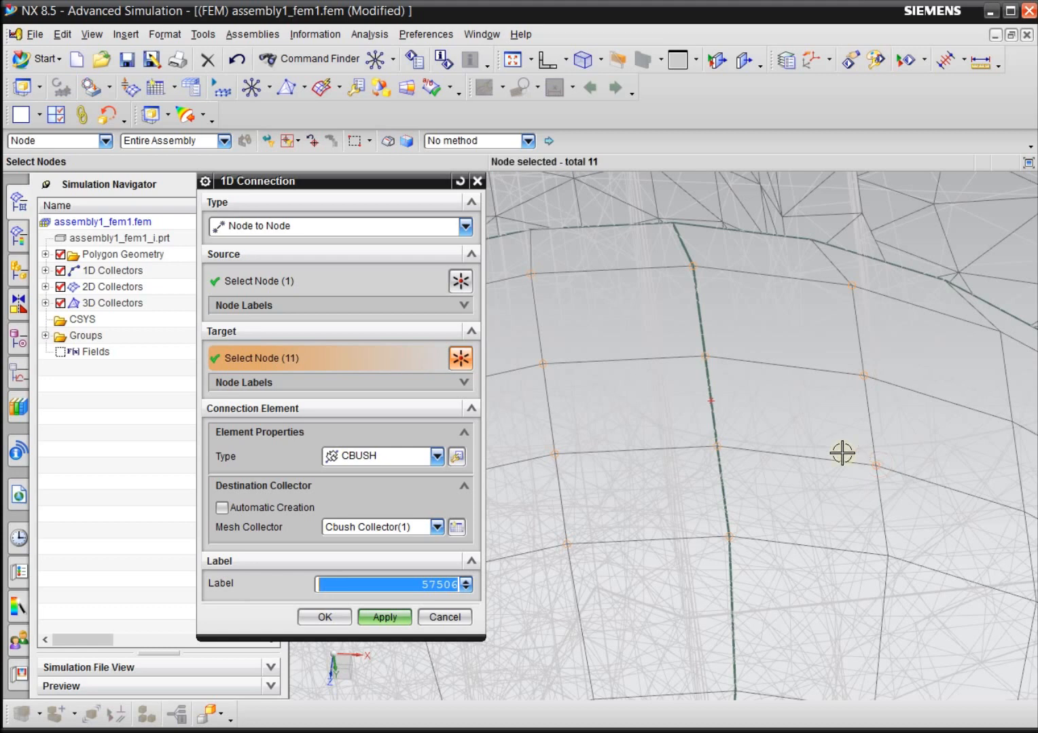
left_click(885, 555)
scroll(763, 351, "down", 2)
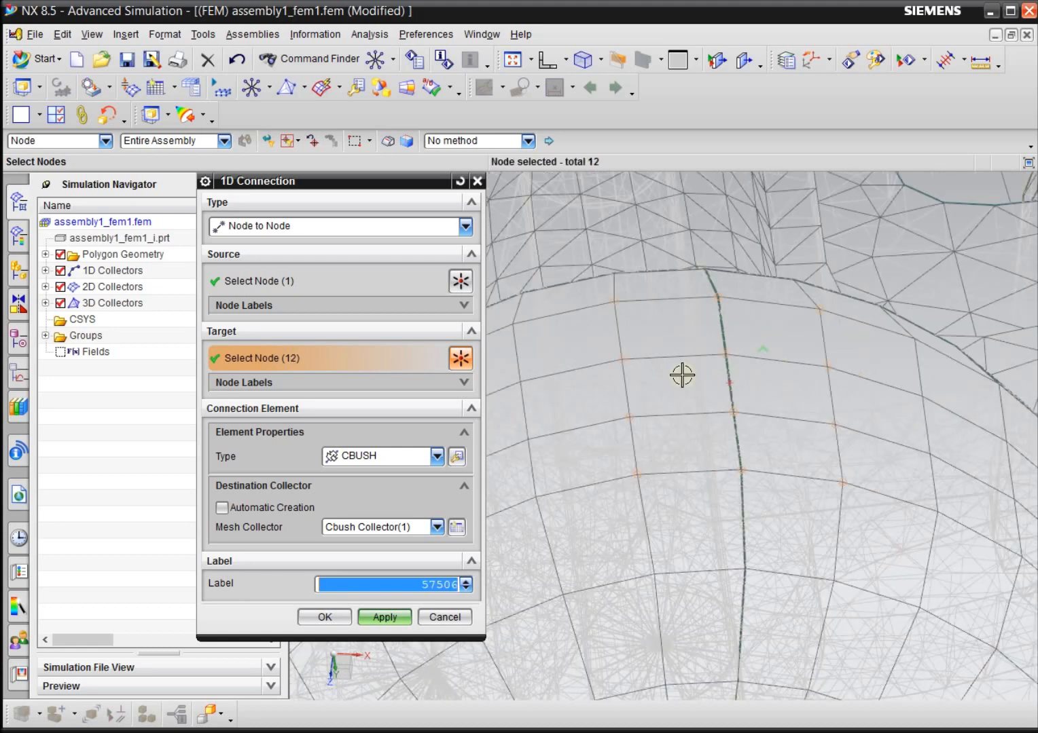
Set the connection element type to RBE2 with automatic collector creation and create the connection.
left_click(338, 464)
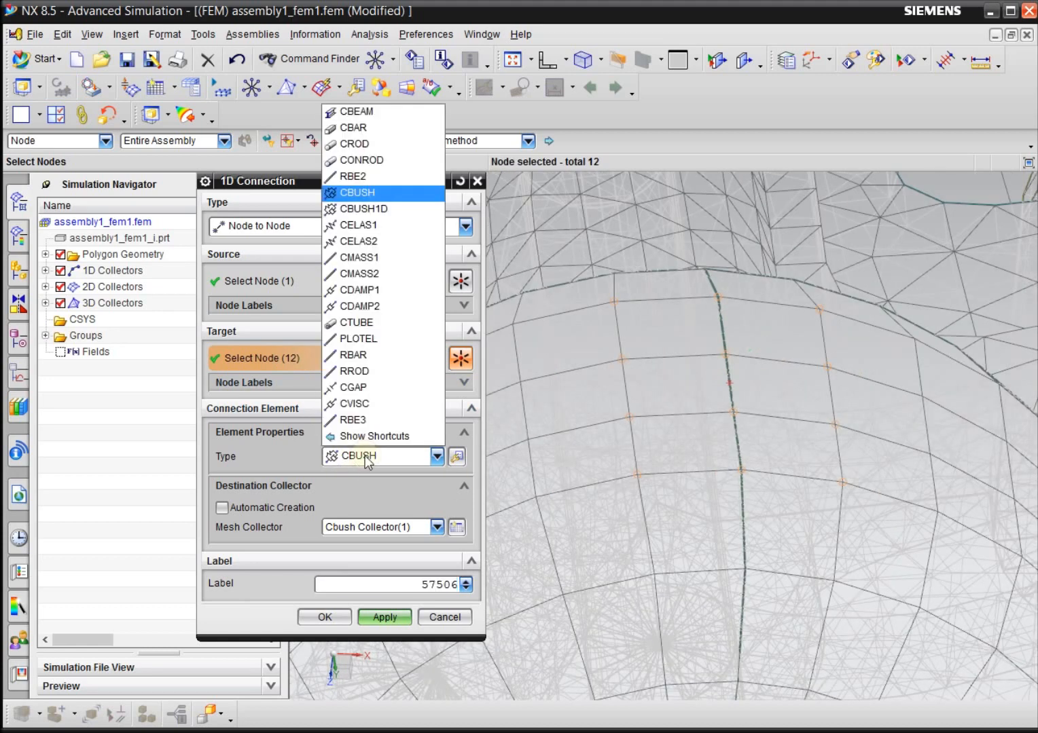
left_click(364, 178)
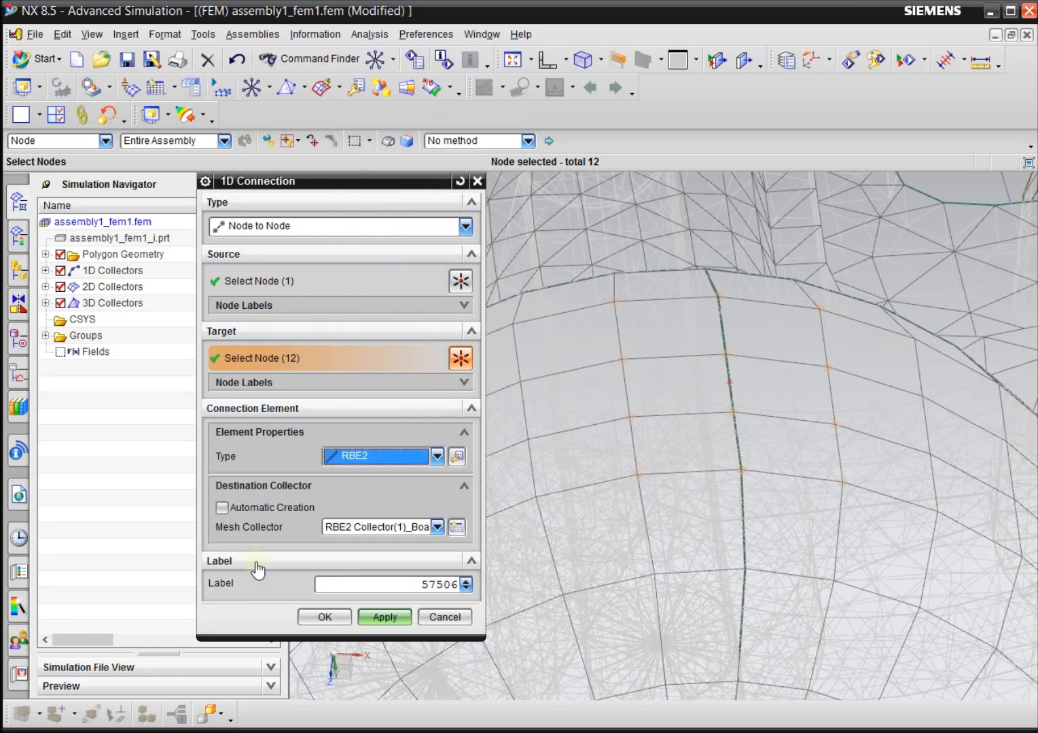
left_click(382, 532)
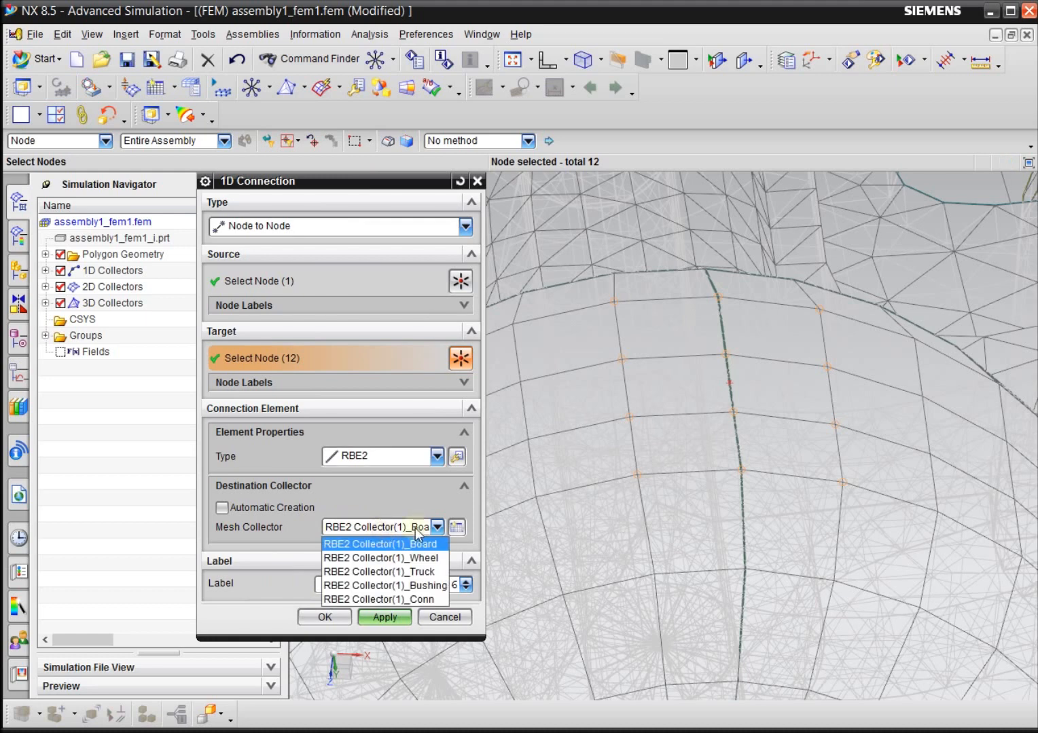
left_click(380, 543)
left_click(222, 508)
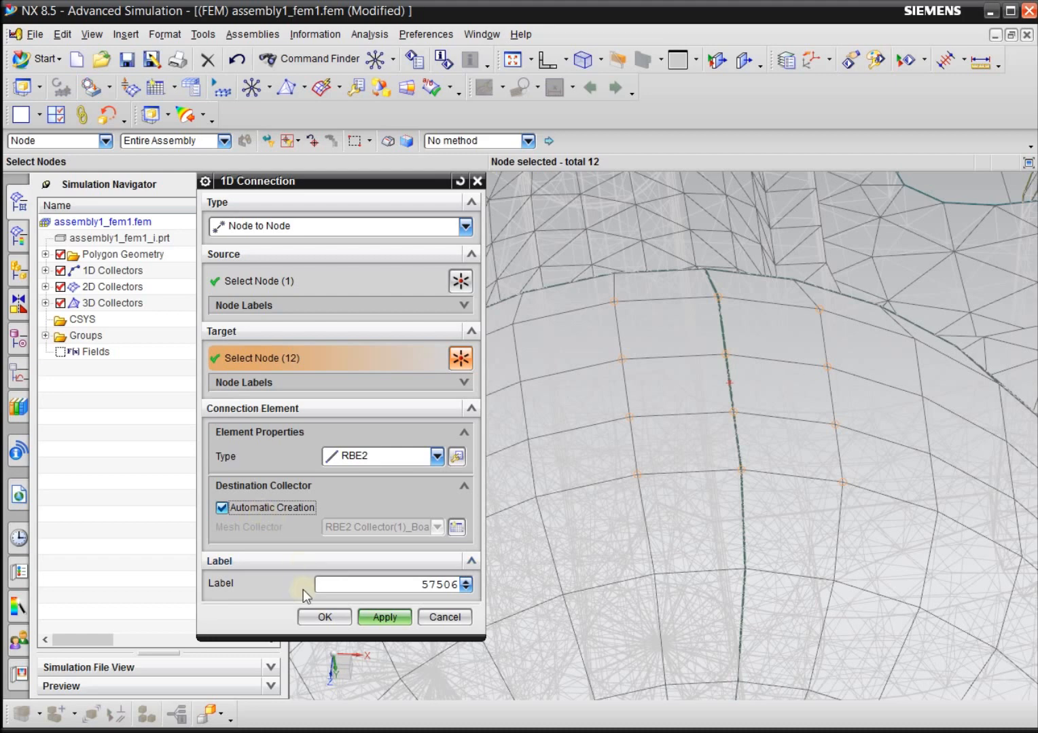
left_click(325, 618)
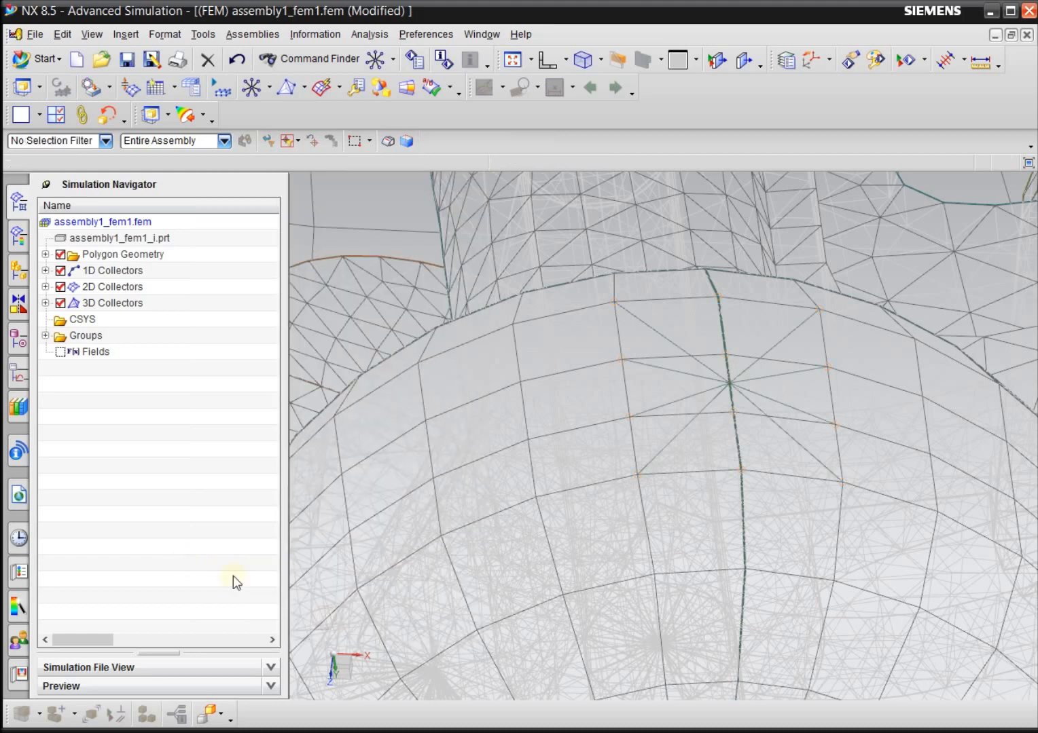
Rename the new RBE2 Collector(1) under the 1D collectors as RBE2 Collector(1)_touch.
left_click(46, 270)
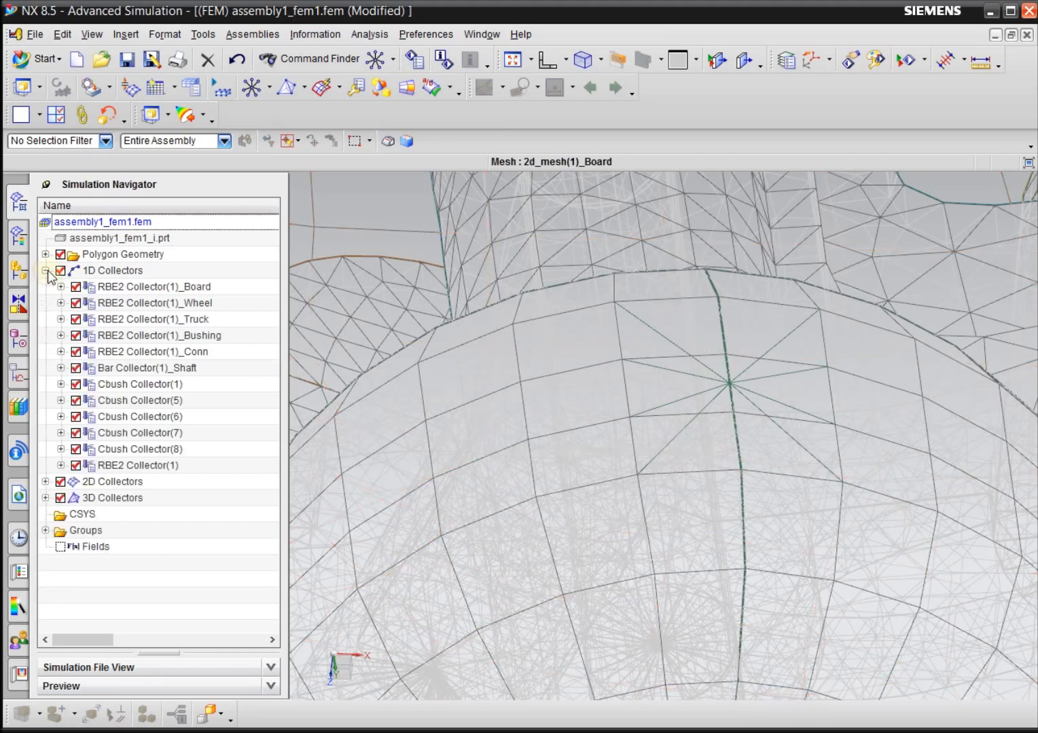
left_click(167, 472)
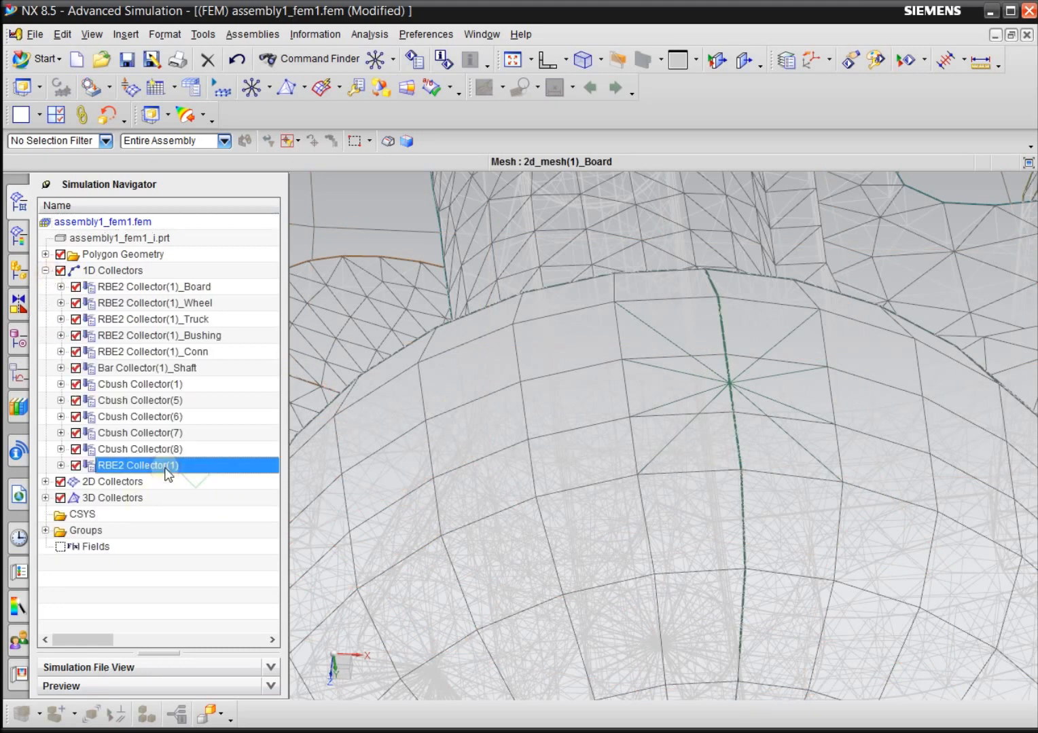
left_click(61, 466)
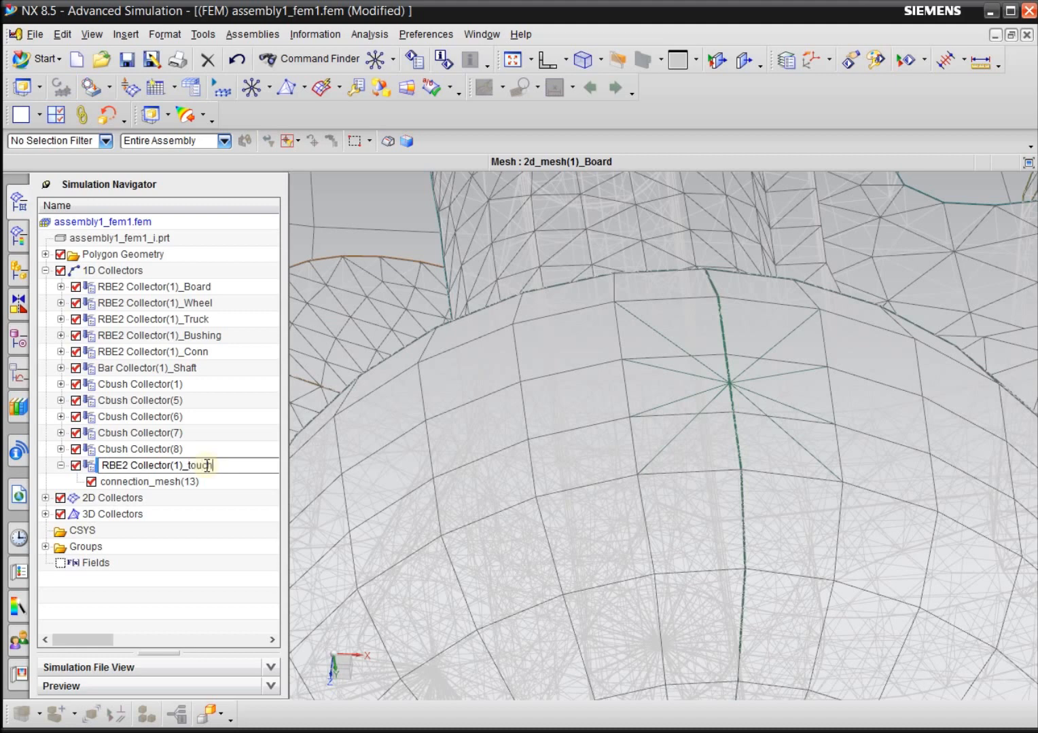
key("Return")
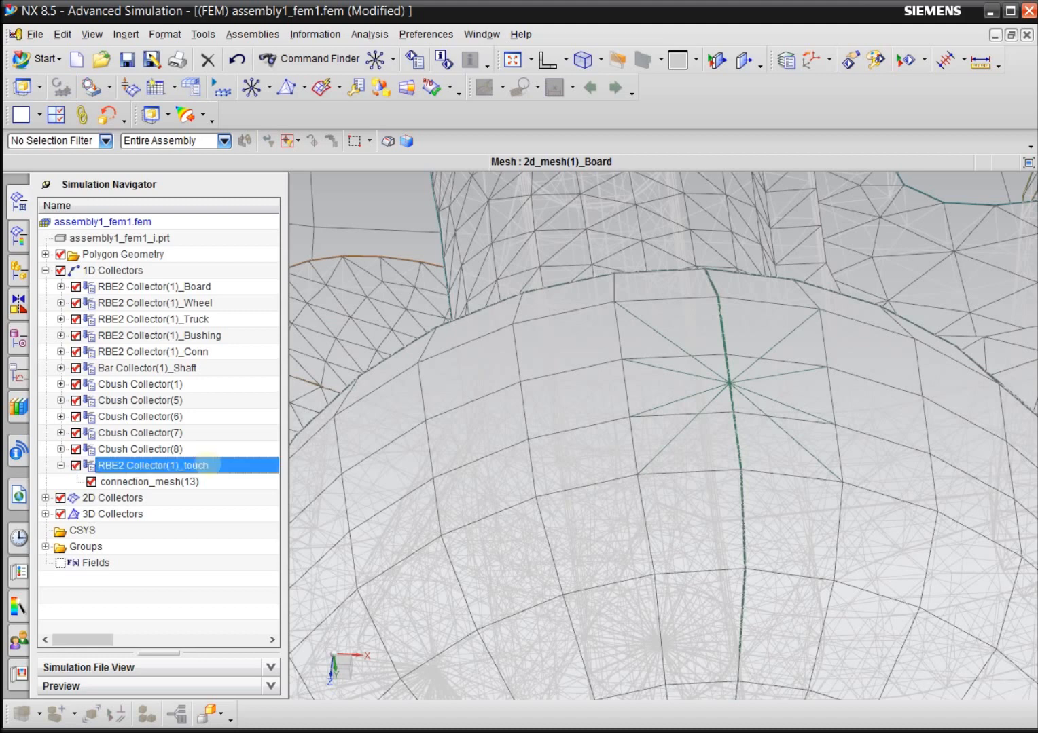
Change the display of RBE2 Collector(1)_touch to a thicker line and the color Black.
right_click(208, 464)
left_click(253, 516)
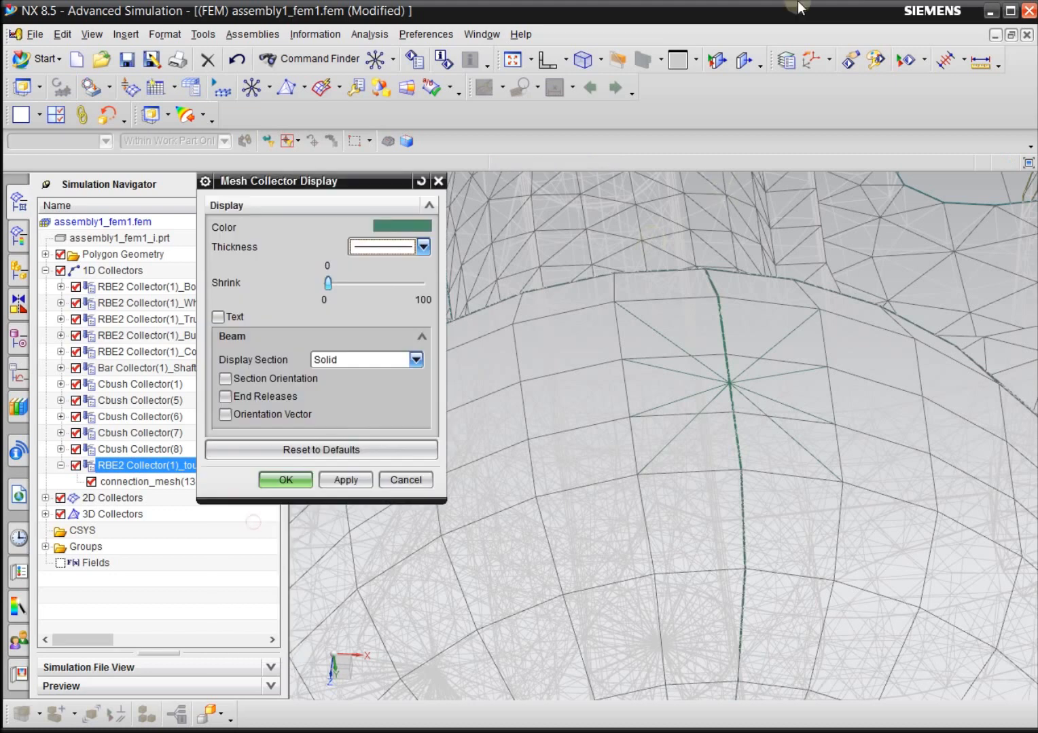
left_click(394, 247)
left_click(375, 279)
left_click(403, 225)
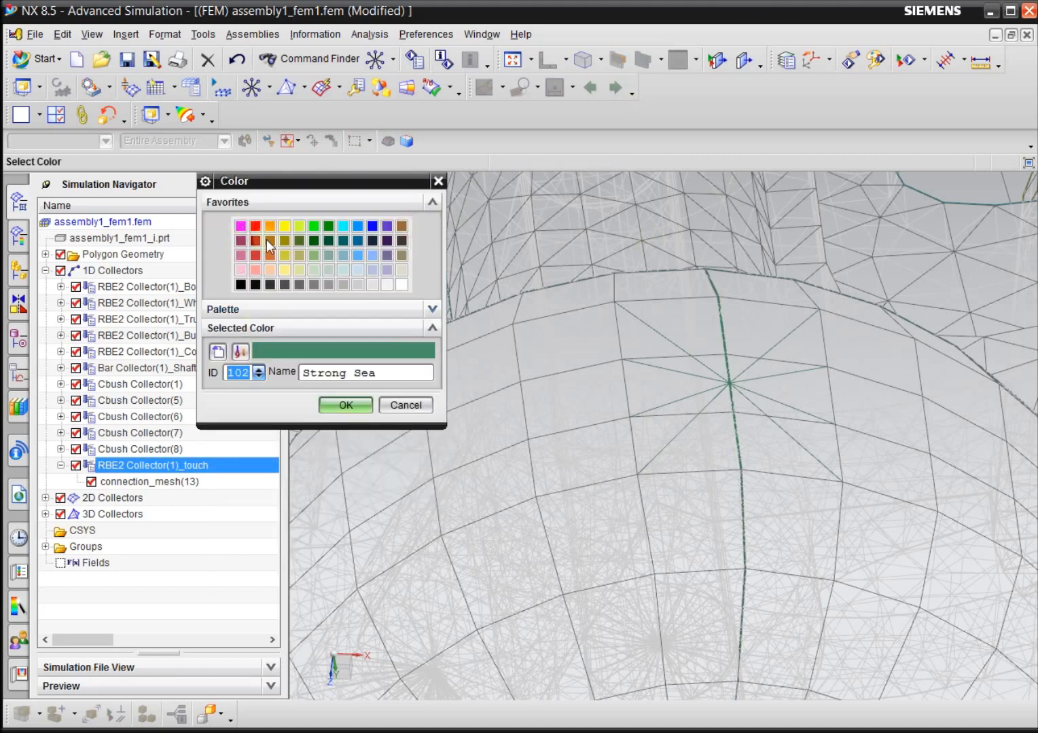
left_click(241, 285)
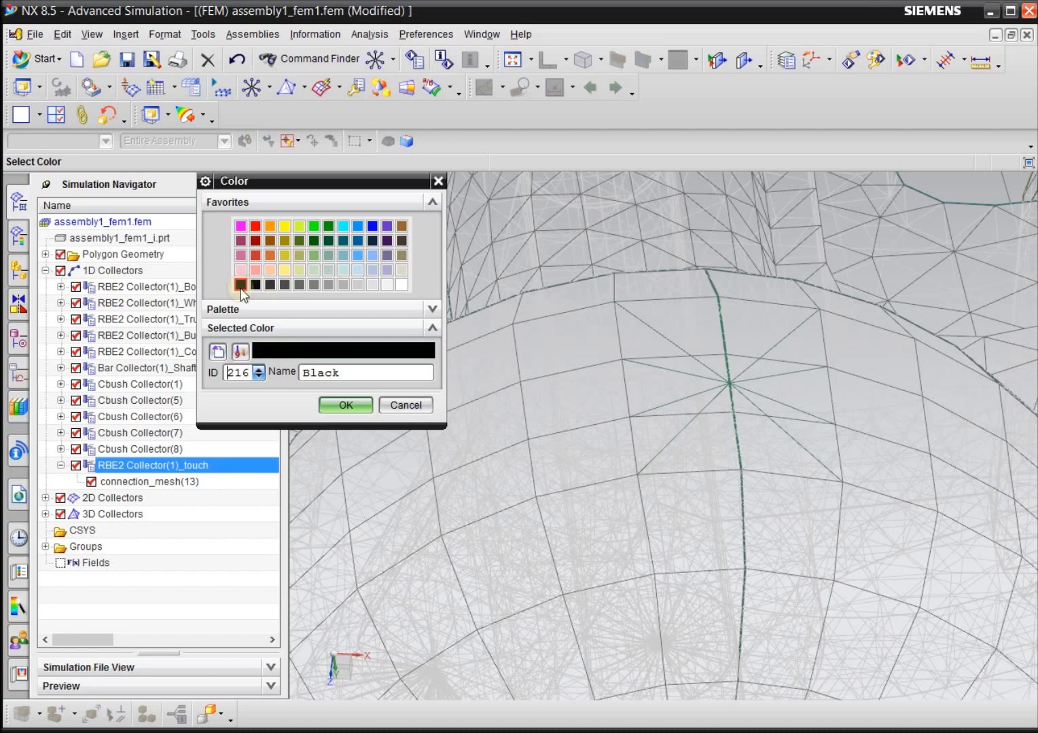
key("Return")
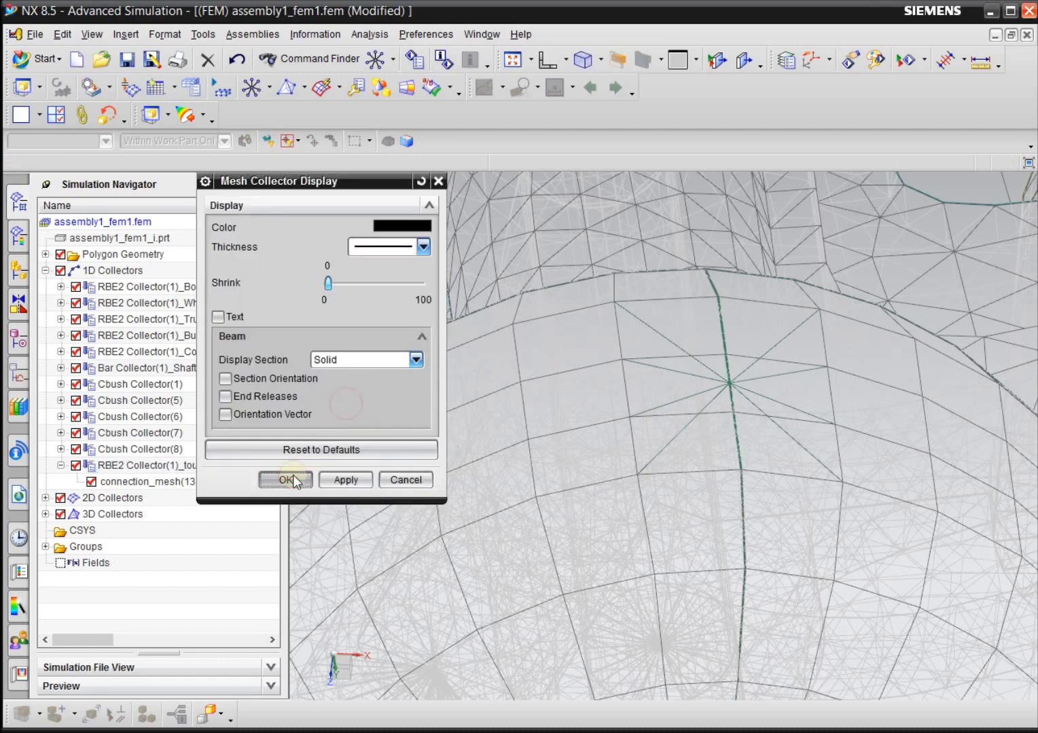
left_click(292, 478)
Examine the contact-point RBE2 connections on the skateboard wheels from several viewpoints.
scroll(660, 308, "down", 5)
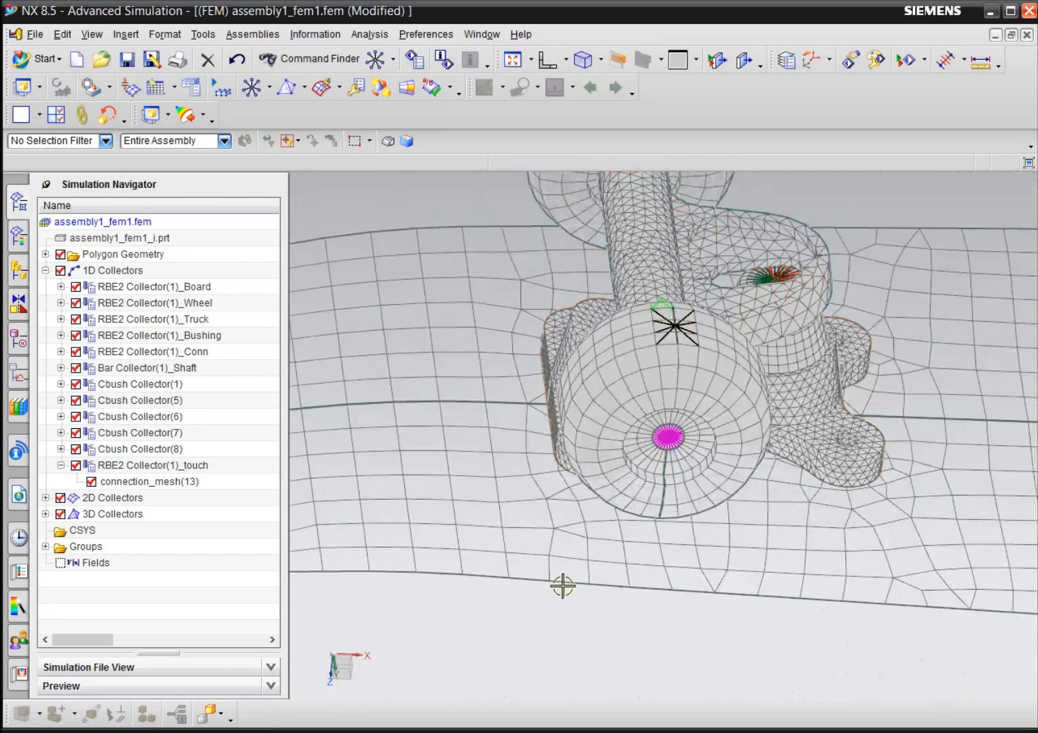
scroll(688, 281, "up", 3)
middle_click_drag(706, 312, 577, 436)
scroll(542, 417, "down", 2)
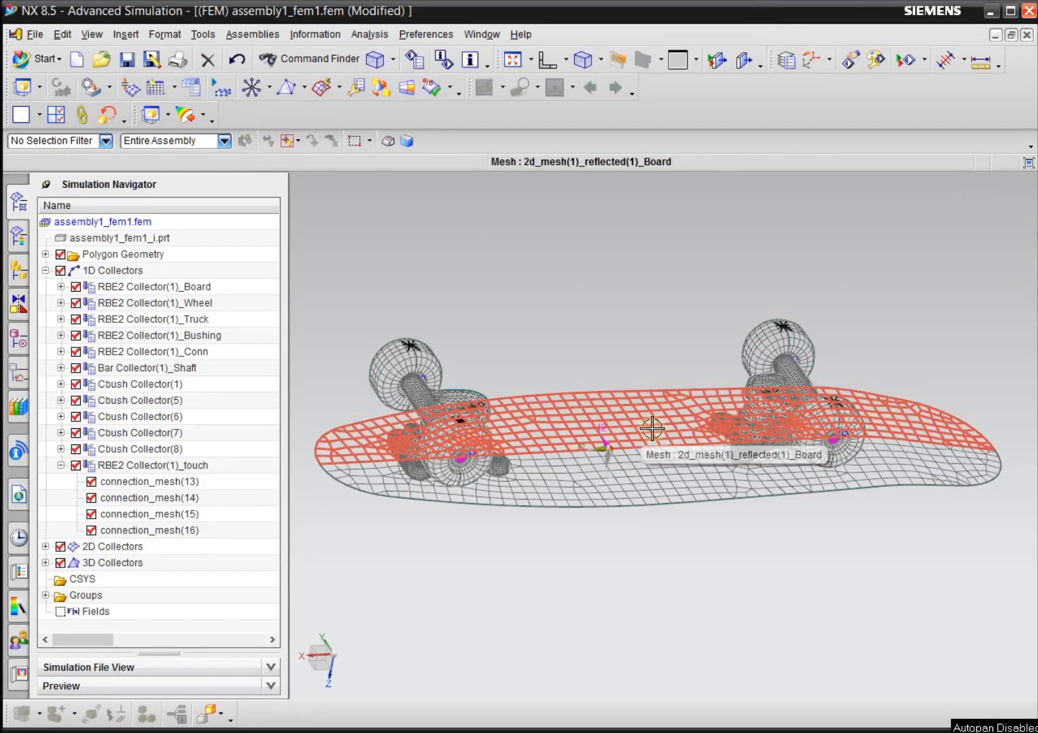
scroll(873, 367, "up", 5)
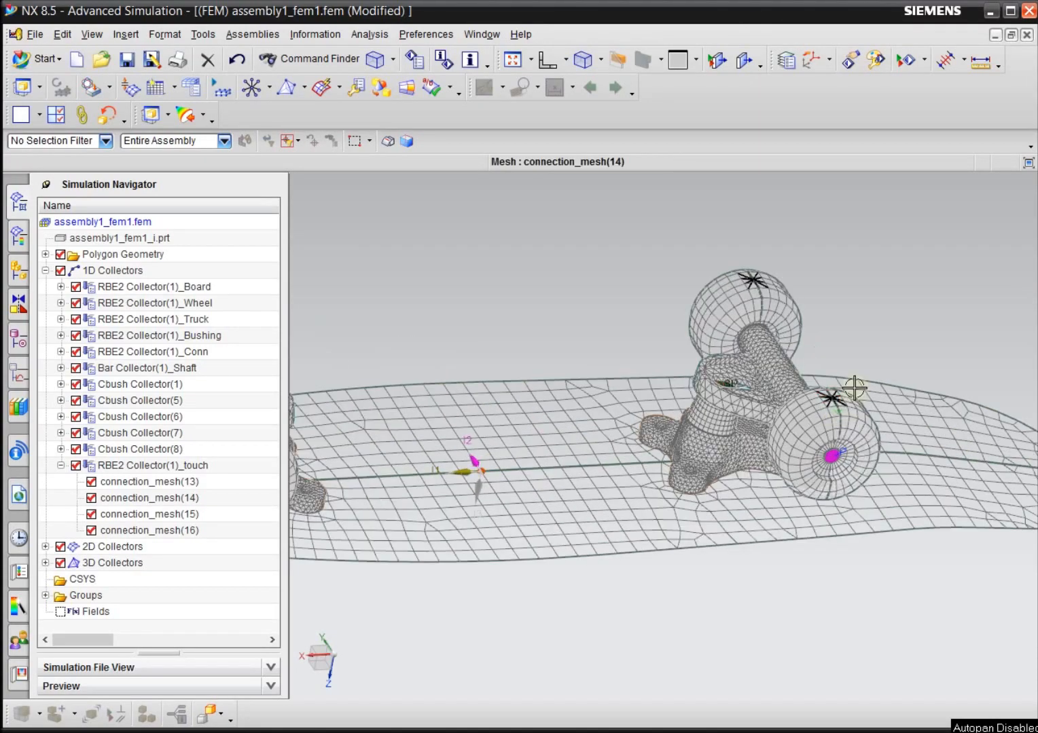
scroll(832, 380, "down", 5)
right_click_drag(462, 253, 431, 258)
left_click_drag(471, 294, 461, 269)
scroll(822, 360, "up", 2)
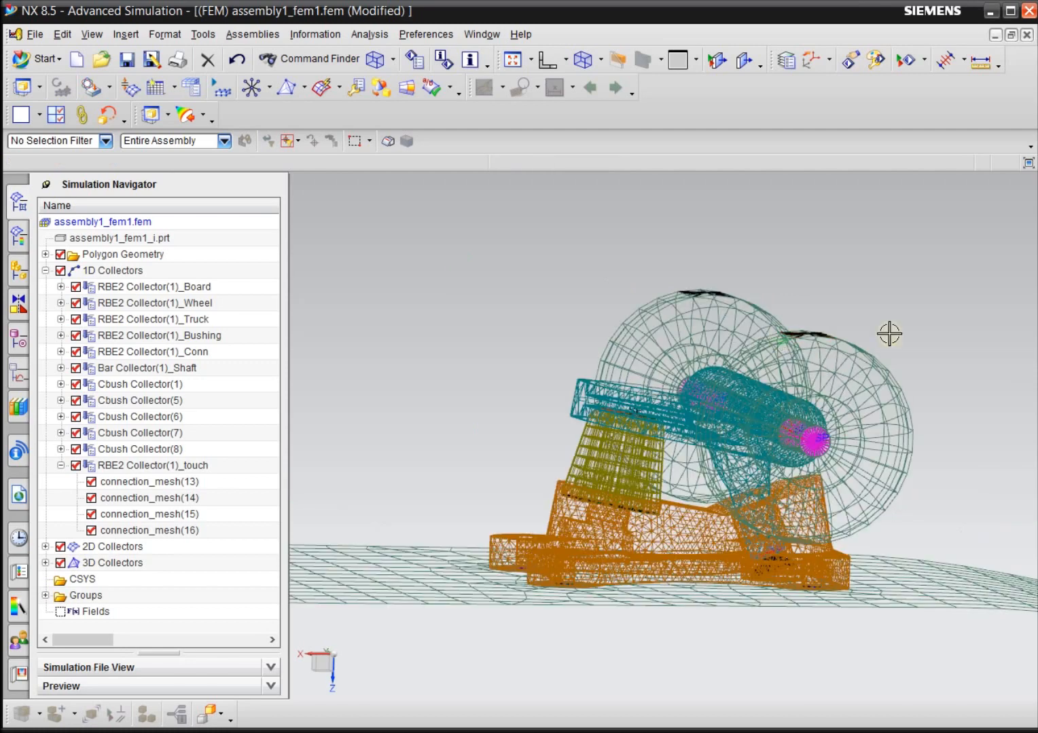
Inspect the wheel contact connections on both trucks from the side, along with the whole skateboard standing upright.
scroll(780, 317, "up", 2)
scroll(616, 258, "down", 1)
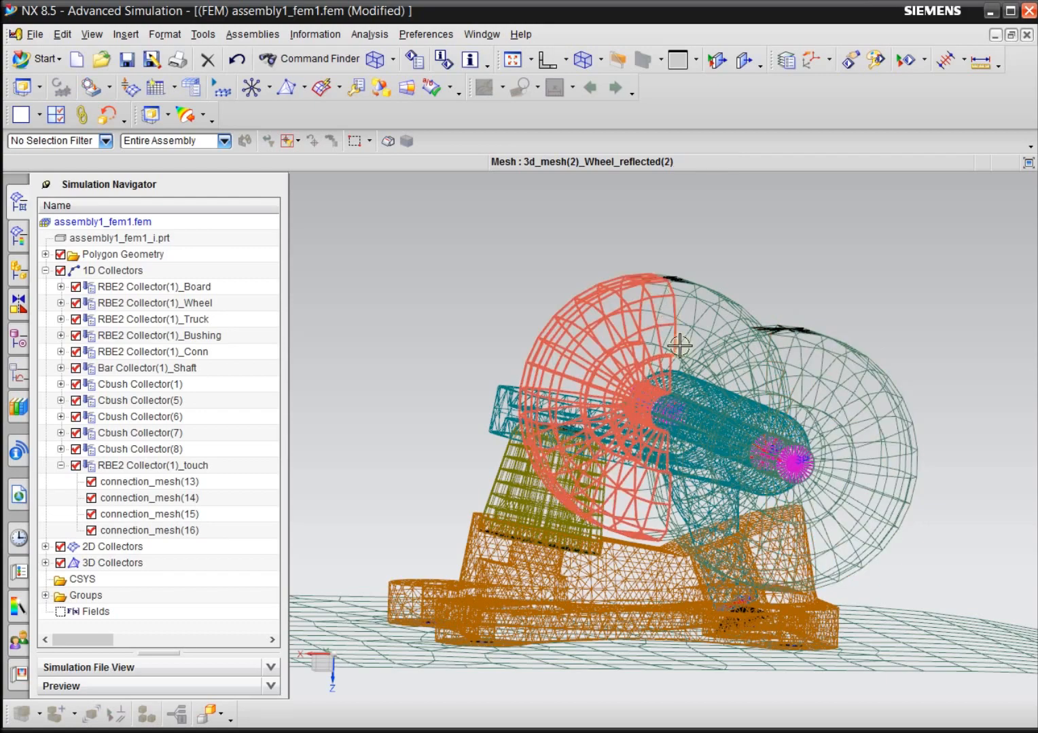
scroll(957, 377, "down", 5)
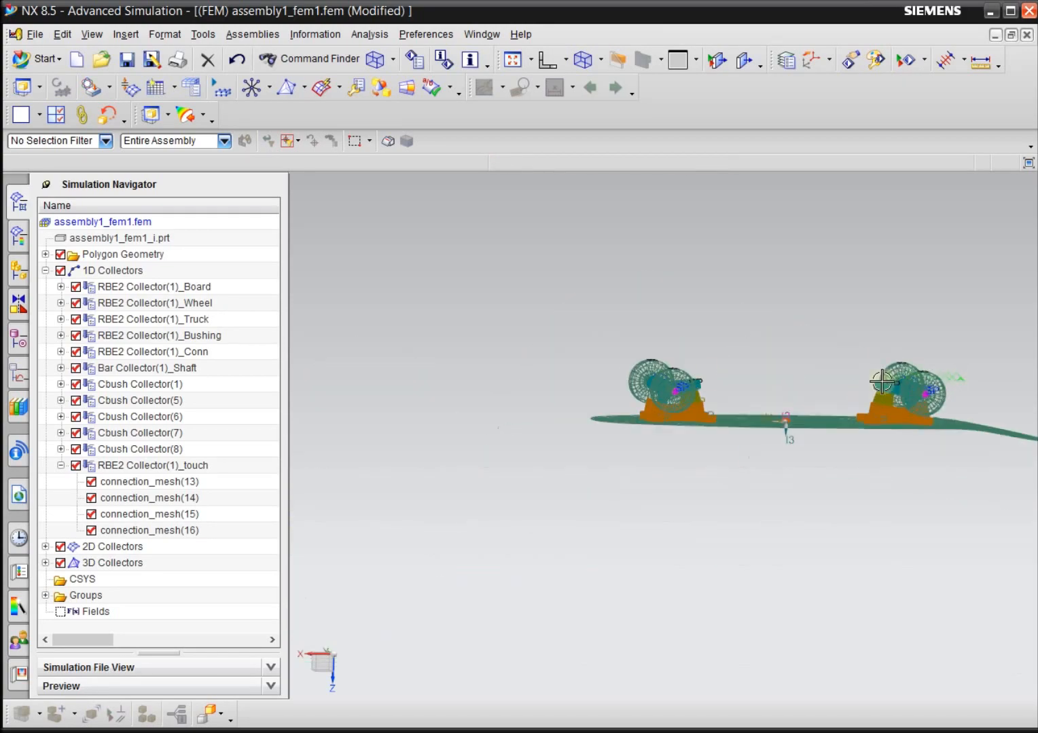
scroll(881, 382, "up", 5)
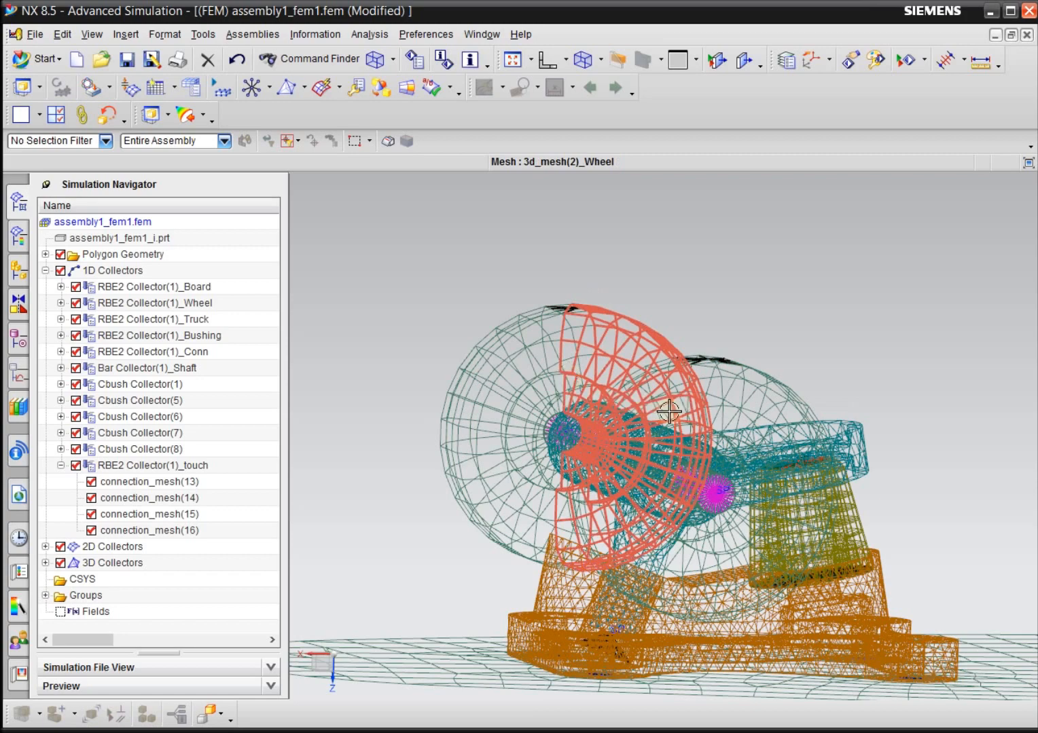
scroll(387, 398, "down", 6)
scroll(889, 392, "up", 2)
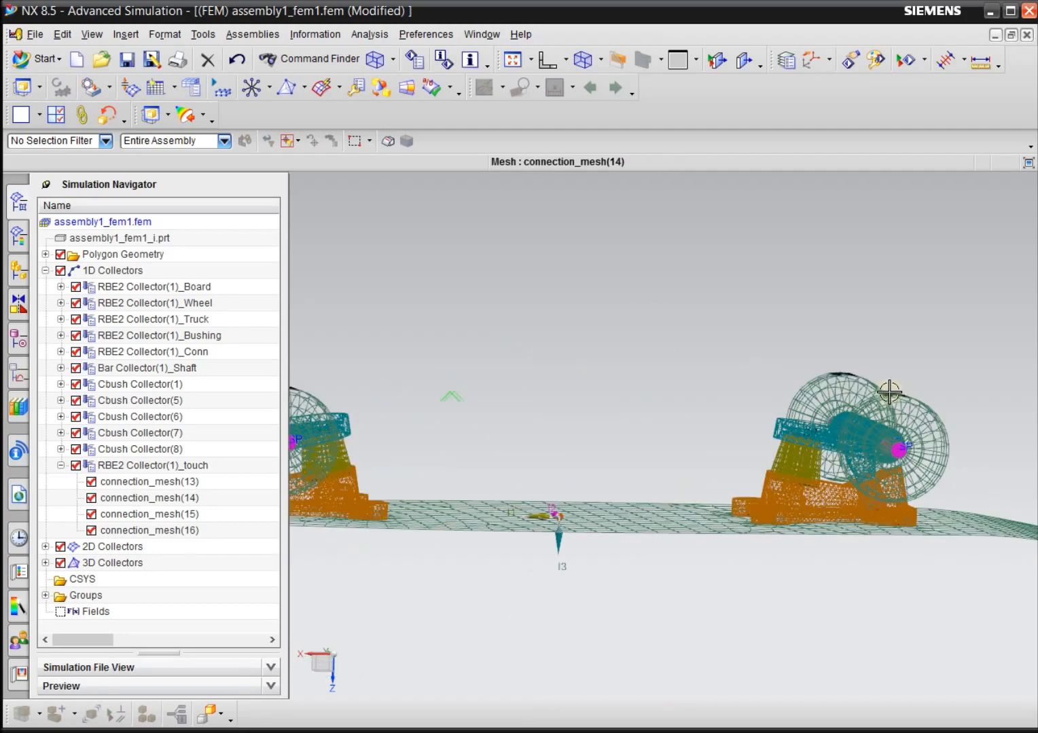
scroll(762, 371, "down", 5)
middle_click_drag(639, 478, 821, 354)
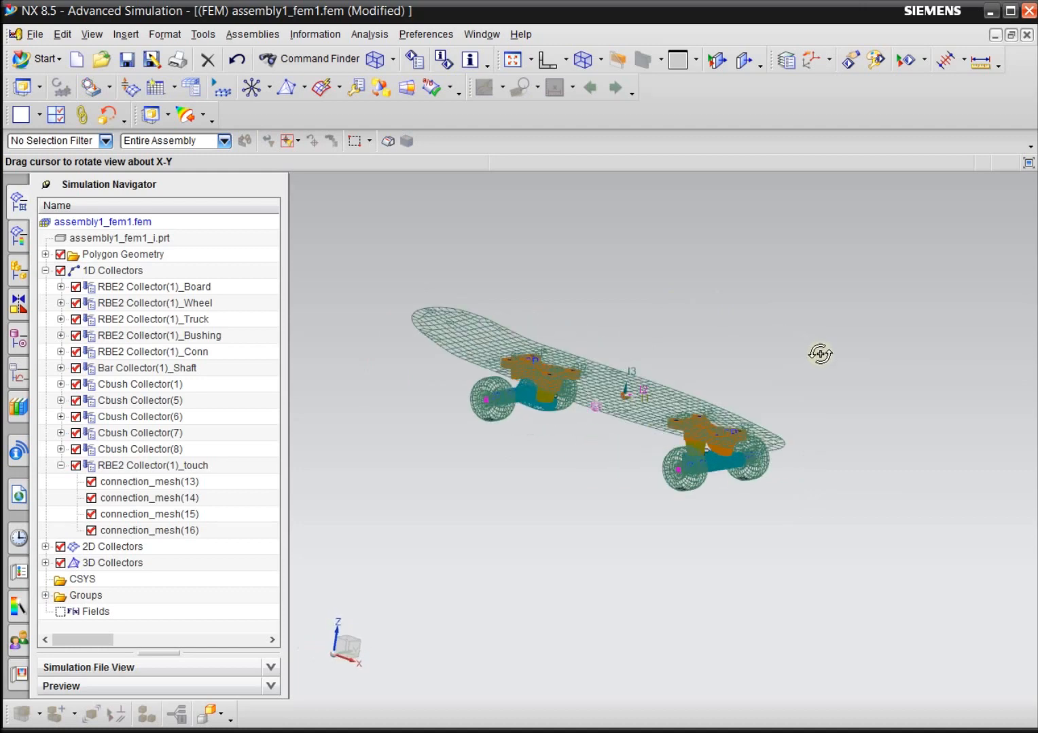
scroll(672, 399, "up", 4)
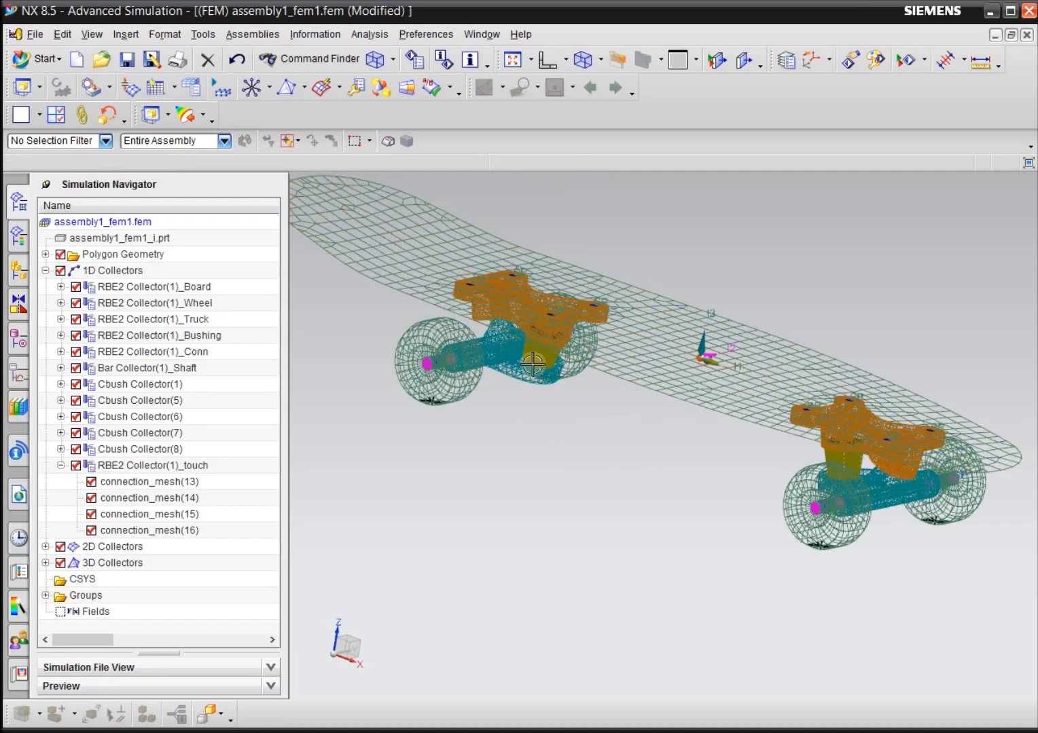
Save all open parts and switch to the simulation file assembly1_sim1.sim.
left_click(34, 34)
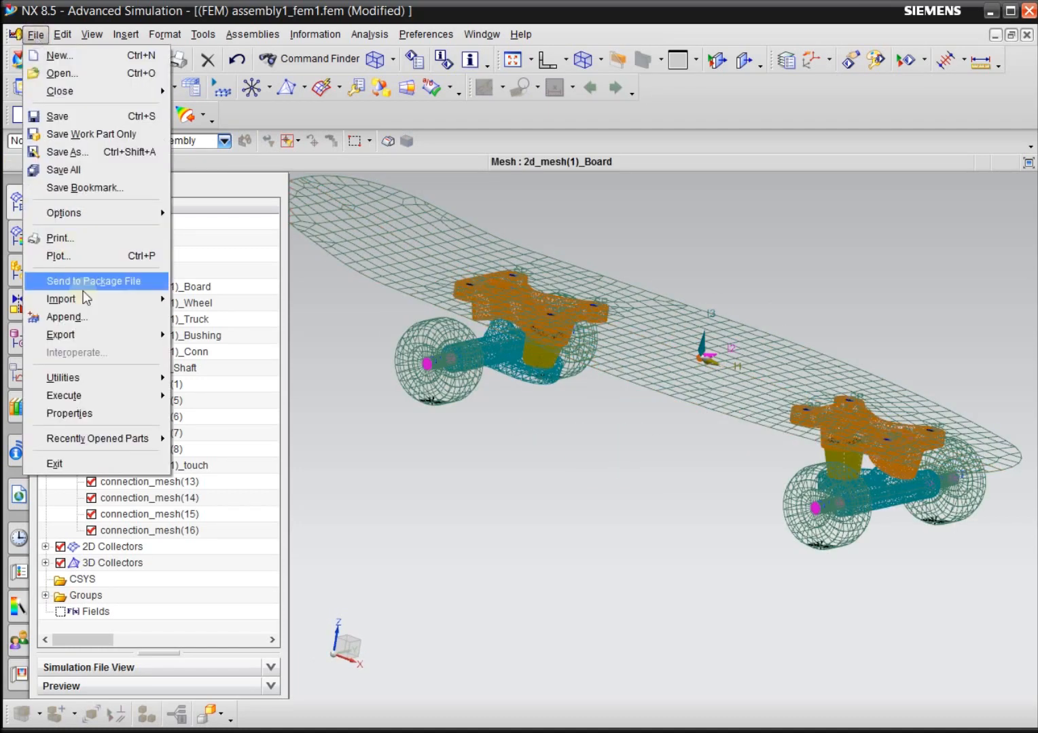
left_click(65, 170)
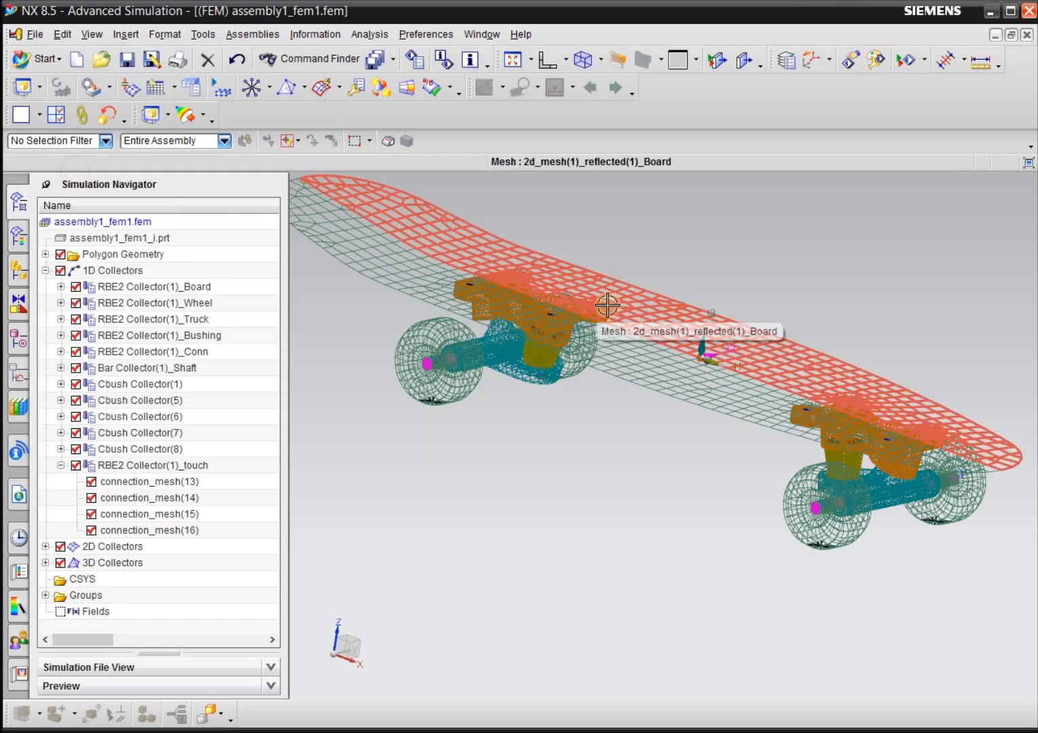
left_click(482, 34)
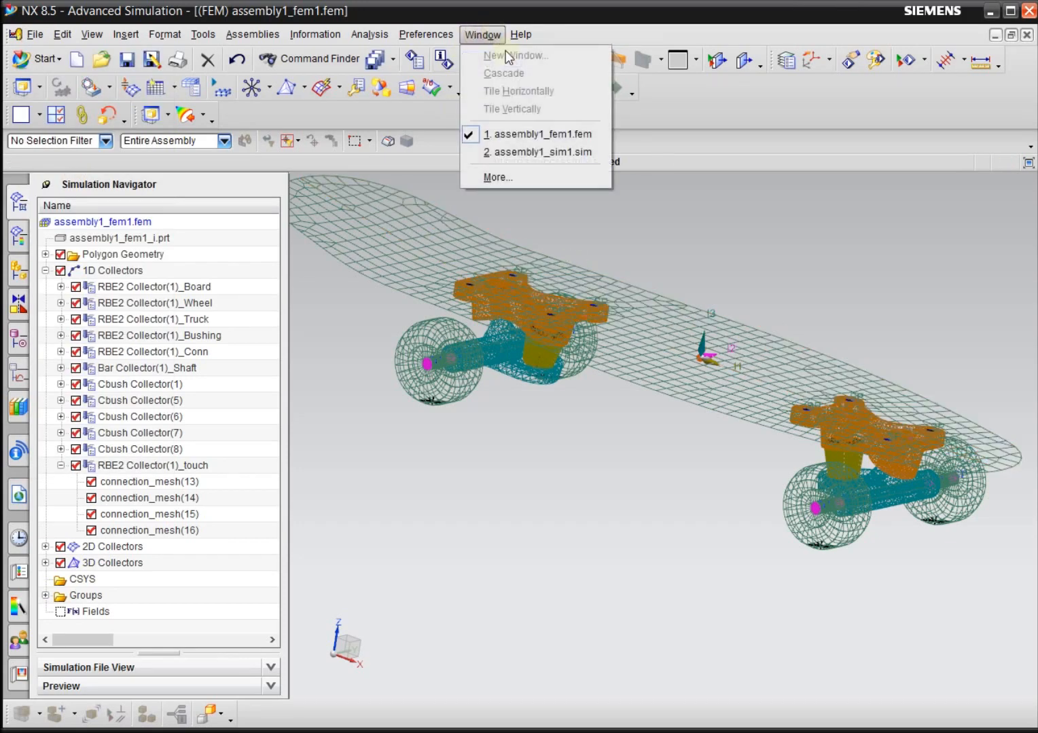
left_click(483, 34)
left_click(482, 34)
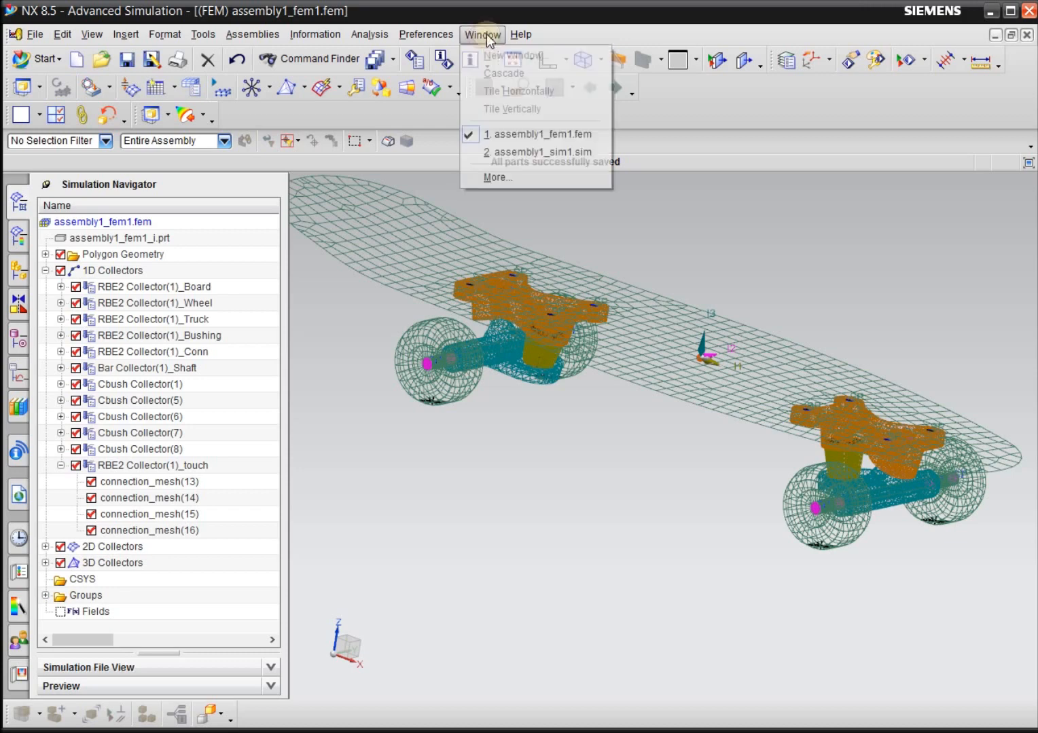
left_click(541, 151)
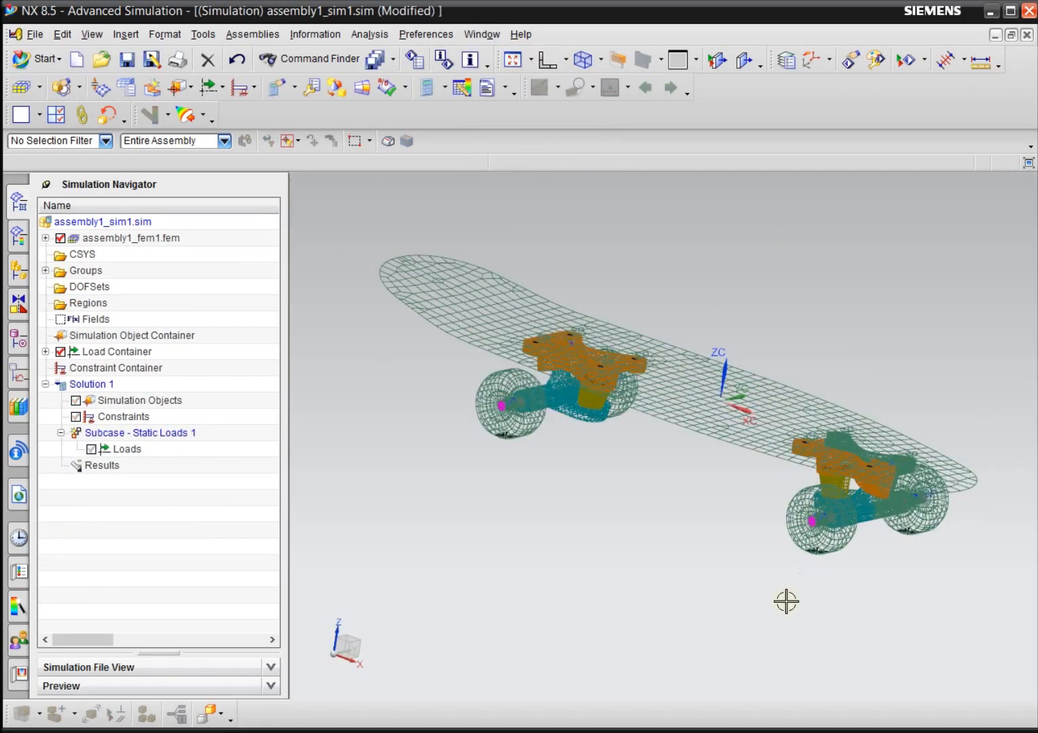
Begin a User Defined Constraint of type SPC and select the center node of the first wheel's ground contact connection.
middle_click_drag(651, 548, 643, 342)
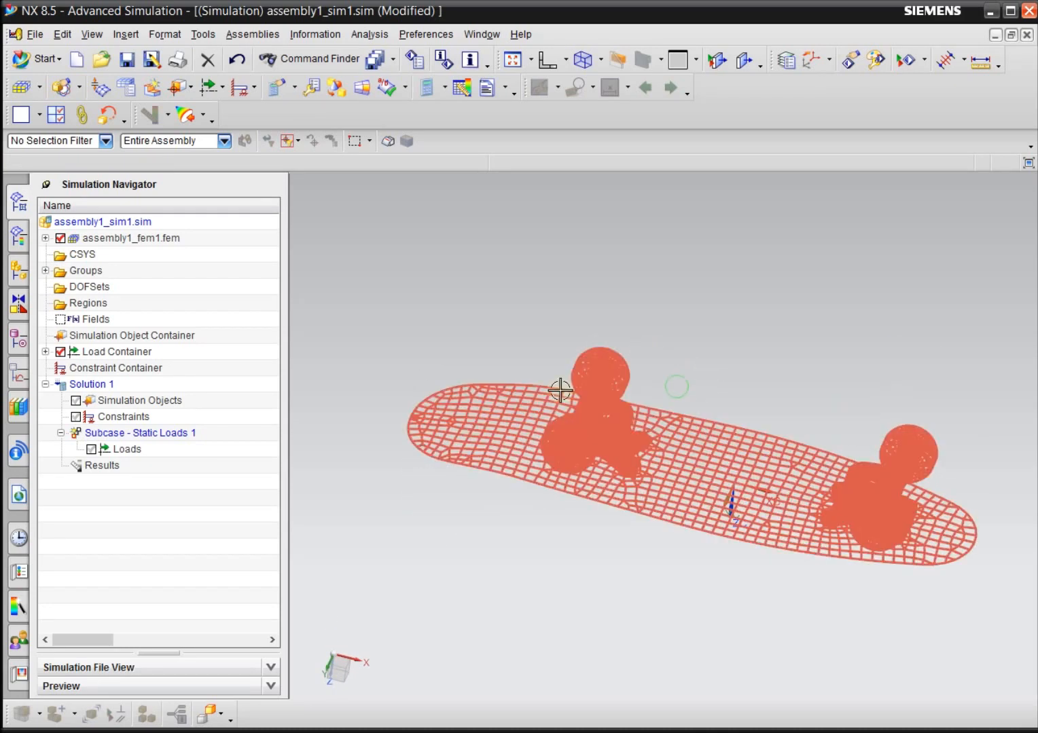
scroll(527, 567, "up", 5)
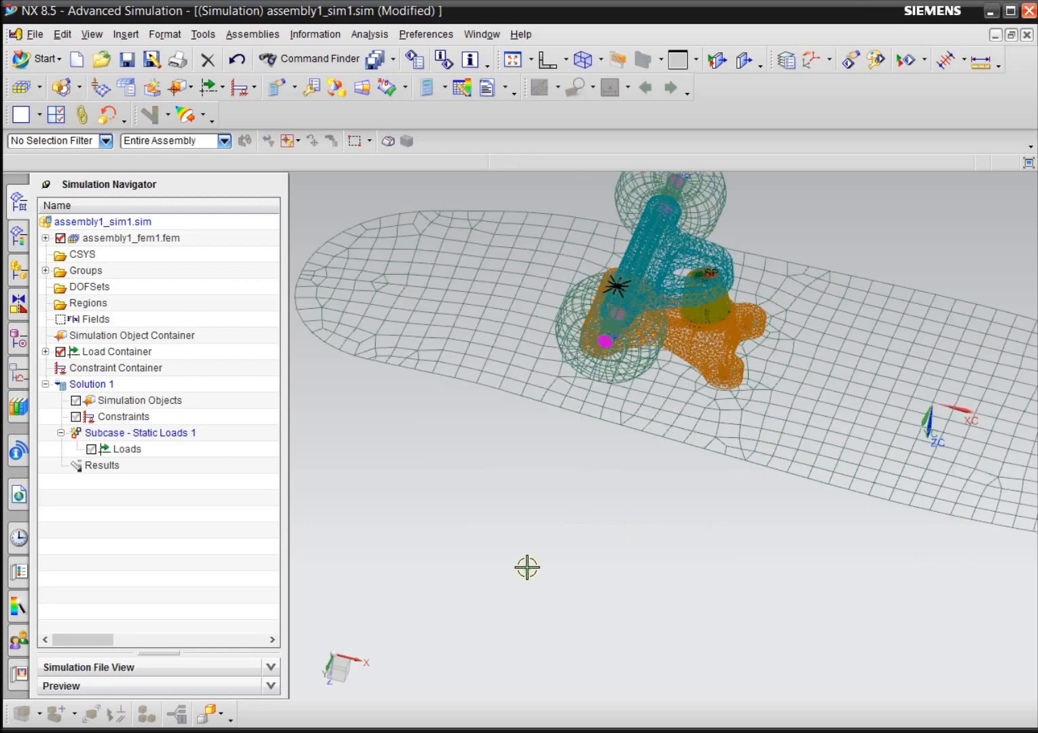
scroll(527, 568, "down", 5)
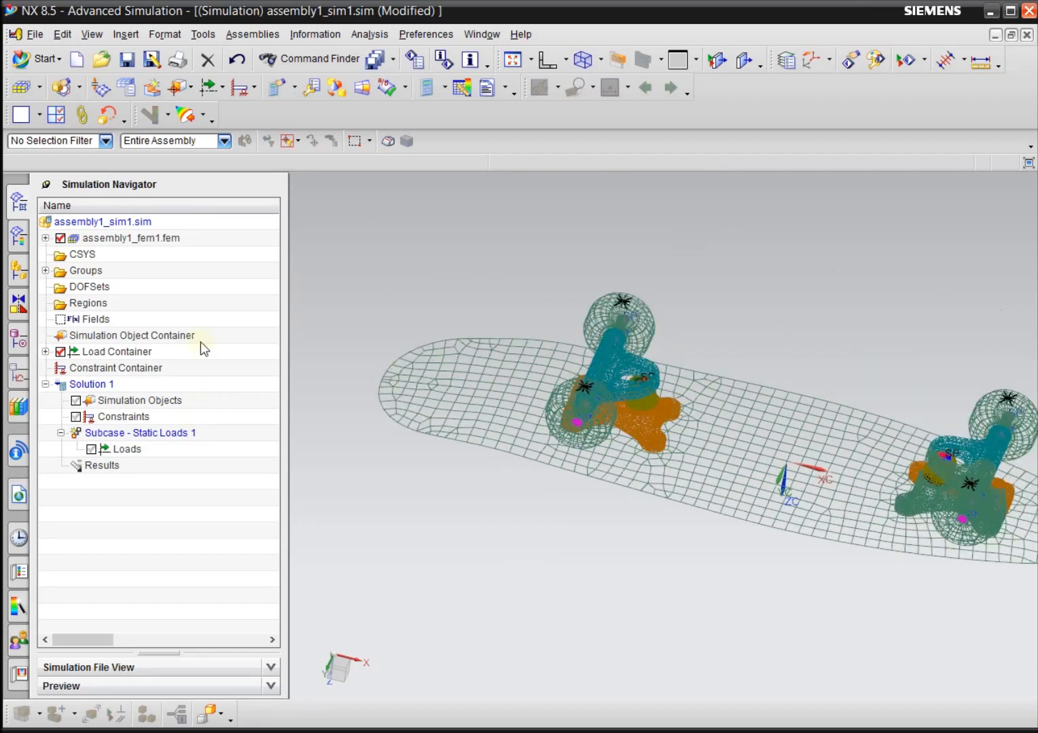
left_click(255, 90)
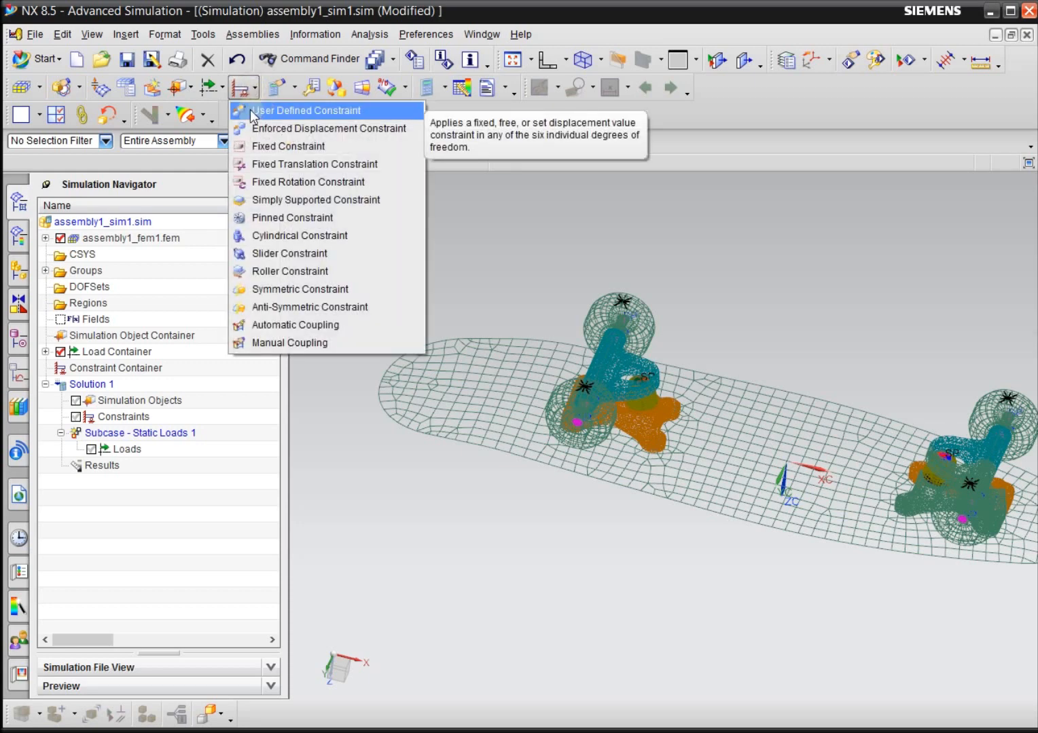
left_click(250, 110)
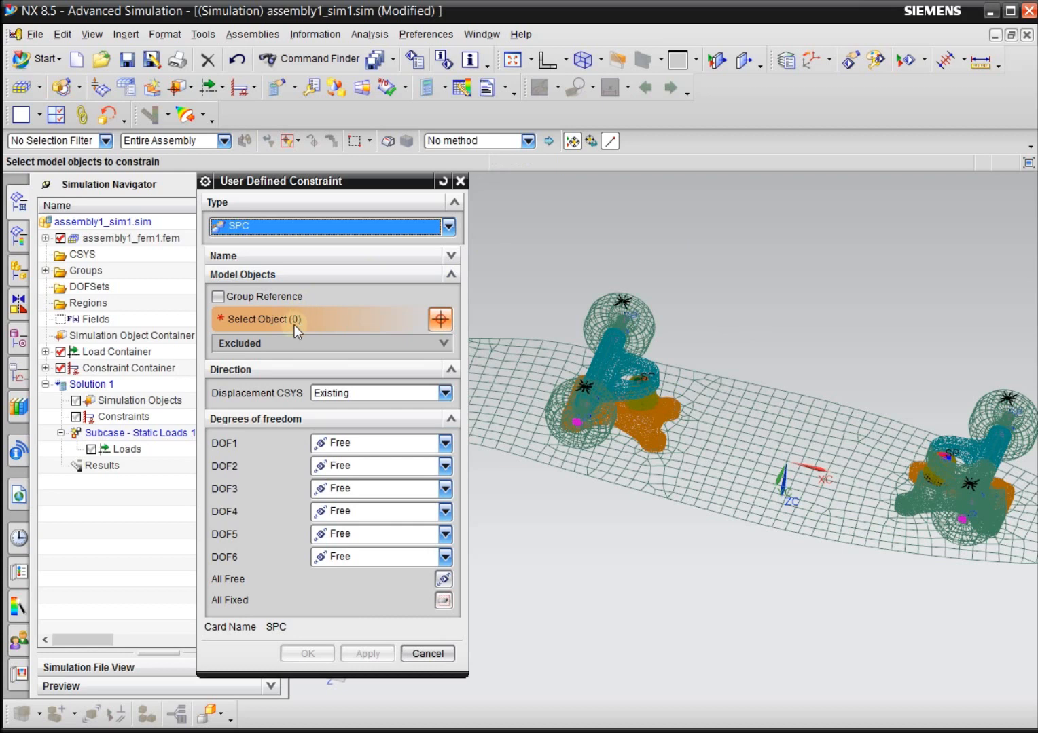
scroll(567, 335, "up", 5)
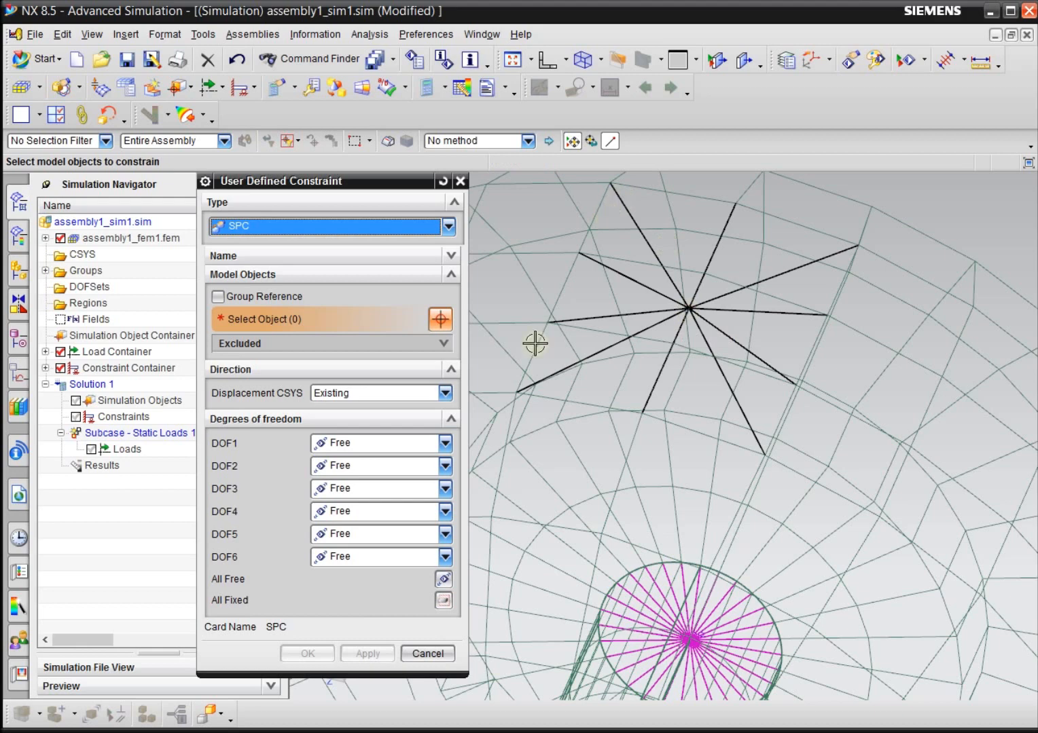
left_click(688, 309)
scroll(575, 301, "down", 5)
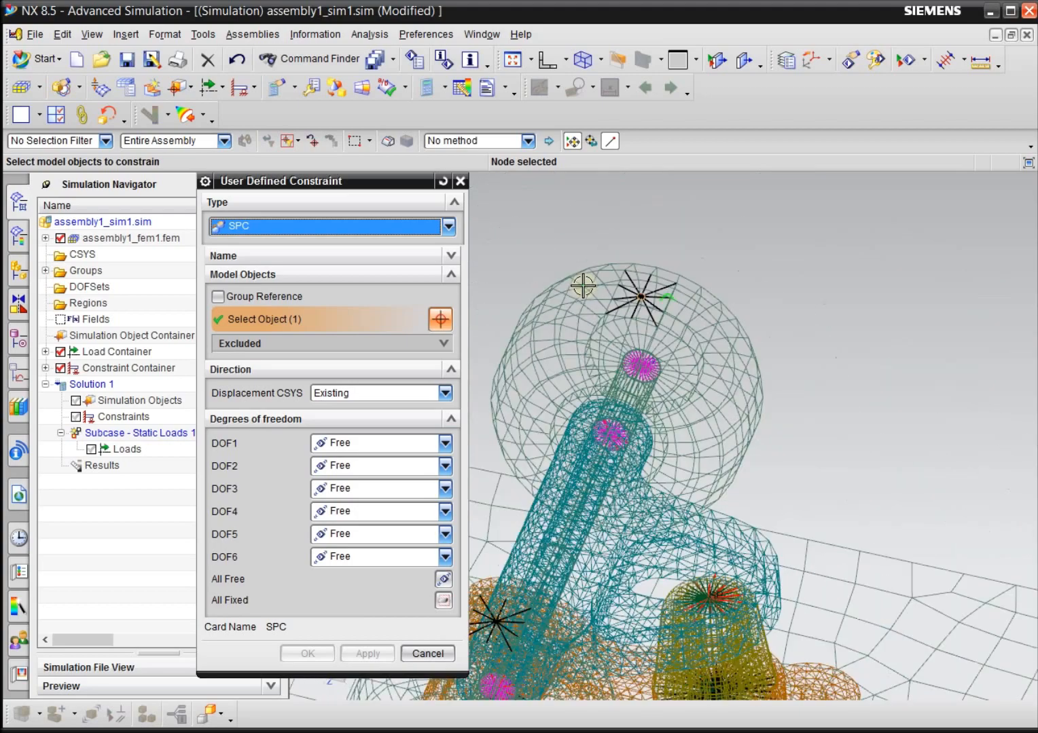
Hide the 2D Collectors and 3D Collectors of assembly1_fem1.fem to expose the contact connections.
scroll(504, 500, "up", 6)
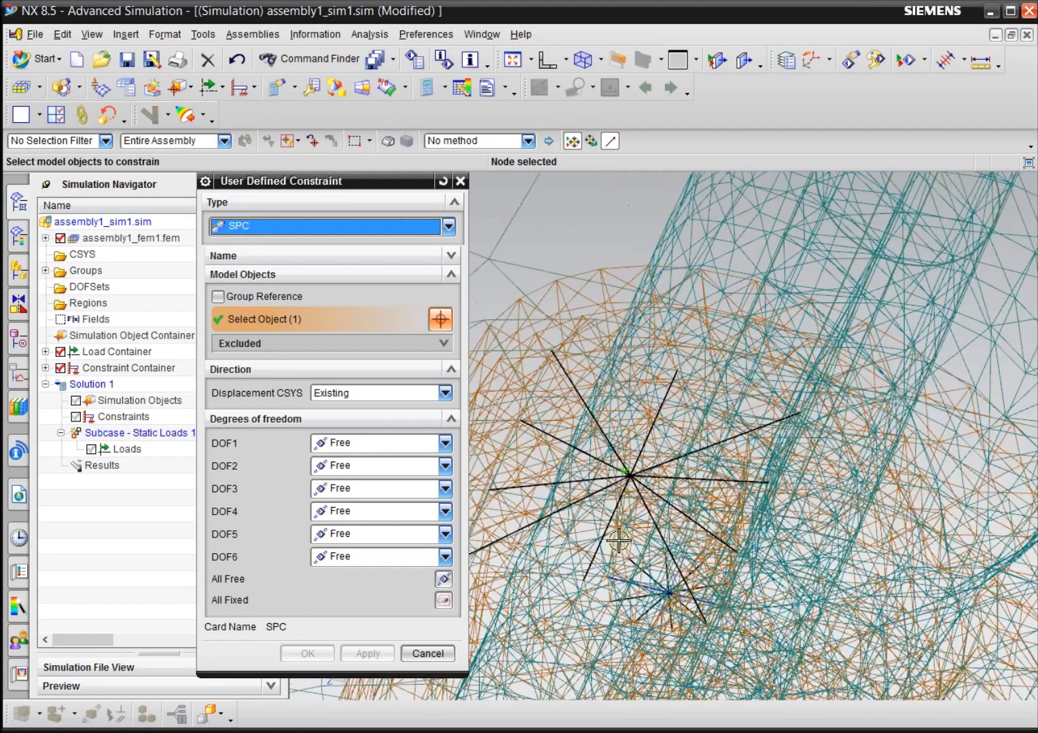
scroll(619, 541, "down", 4)
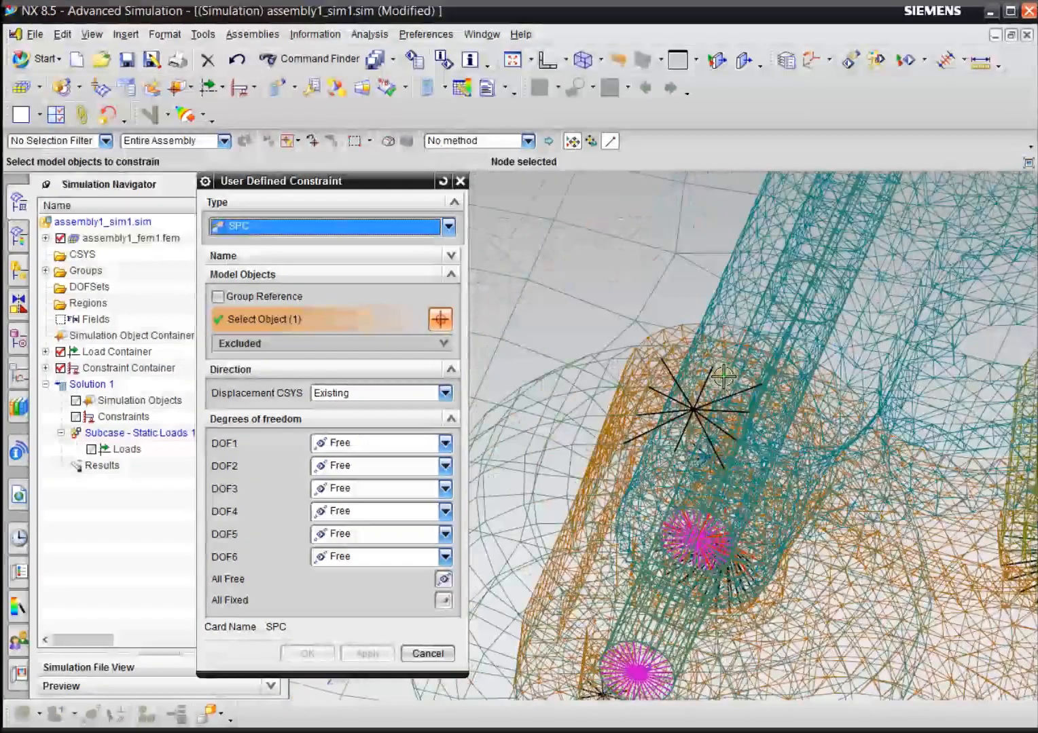
left_click(46, 238)
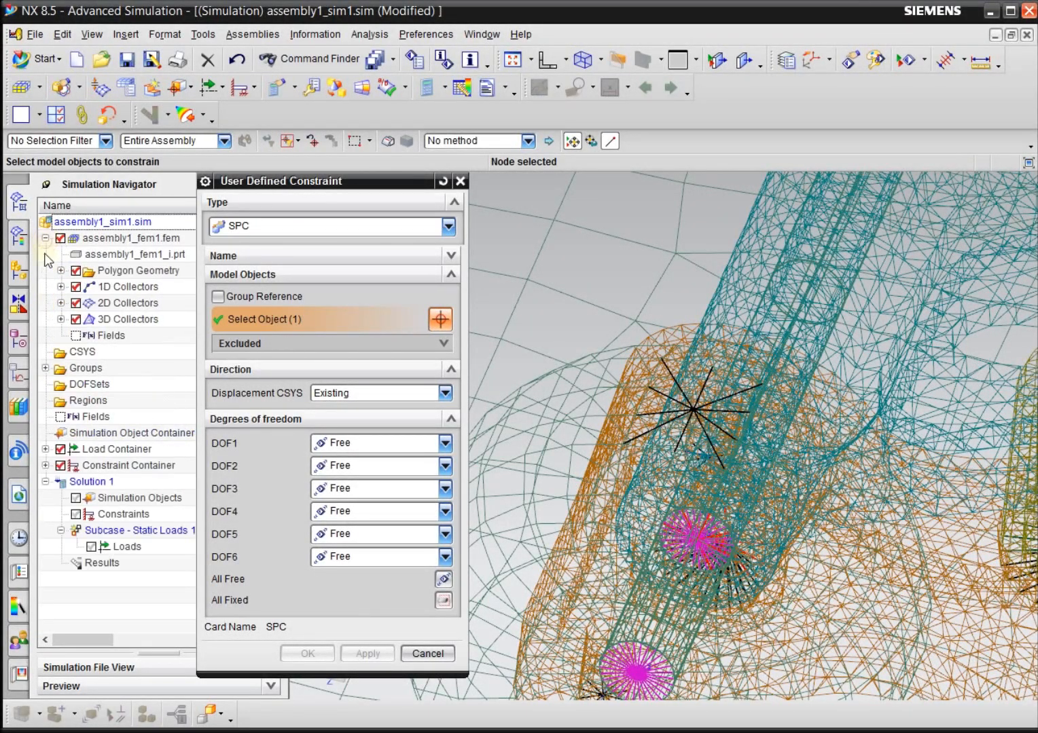
left_click(61, 319)
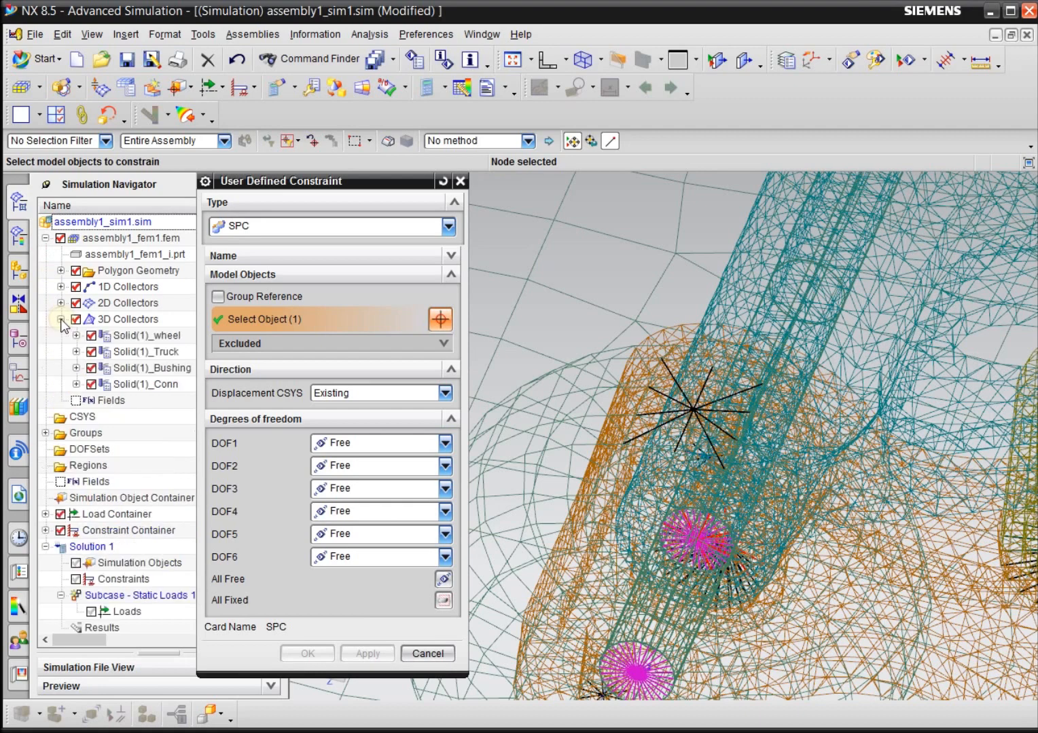
left_click(76, 320)
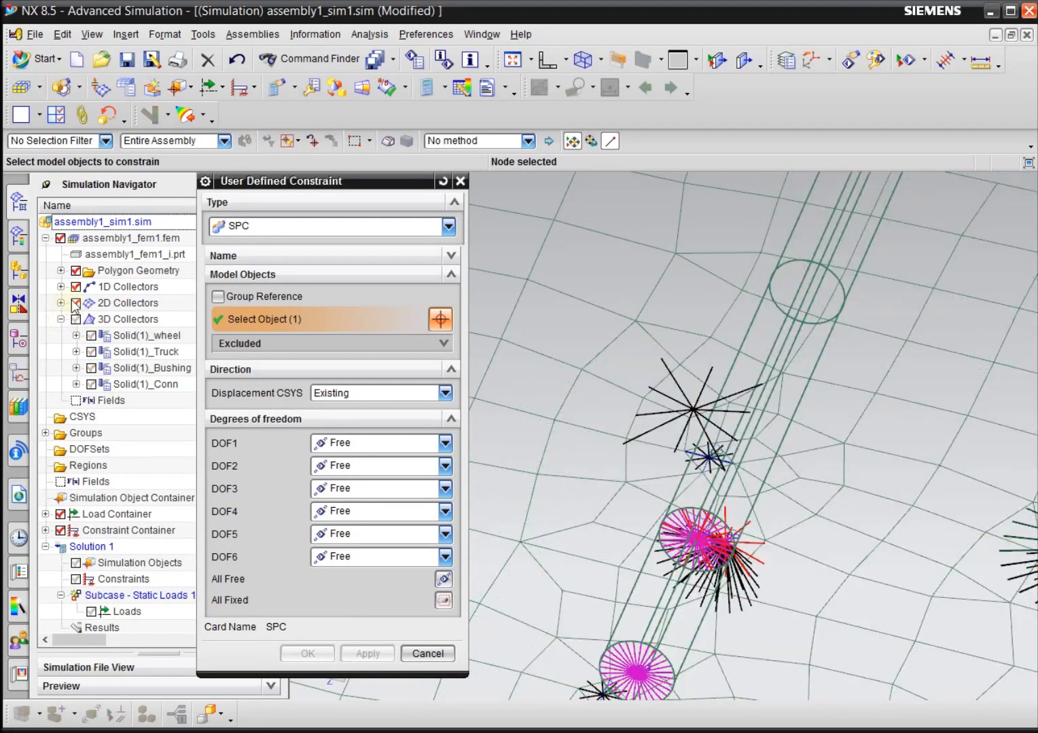
left_click(75, 303)
Add the center contact nodes of the other three wheels to the constraint's selection.
middle_click_drag(607, 399, 575, 422)
scroll(574, 422, "up", 4)
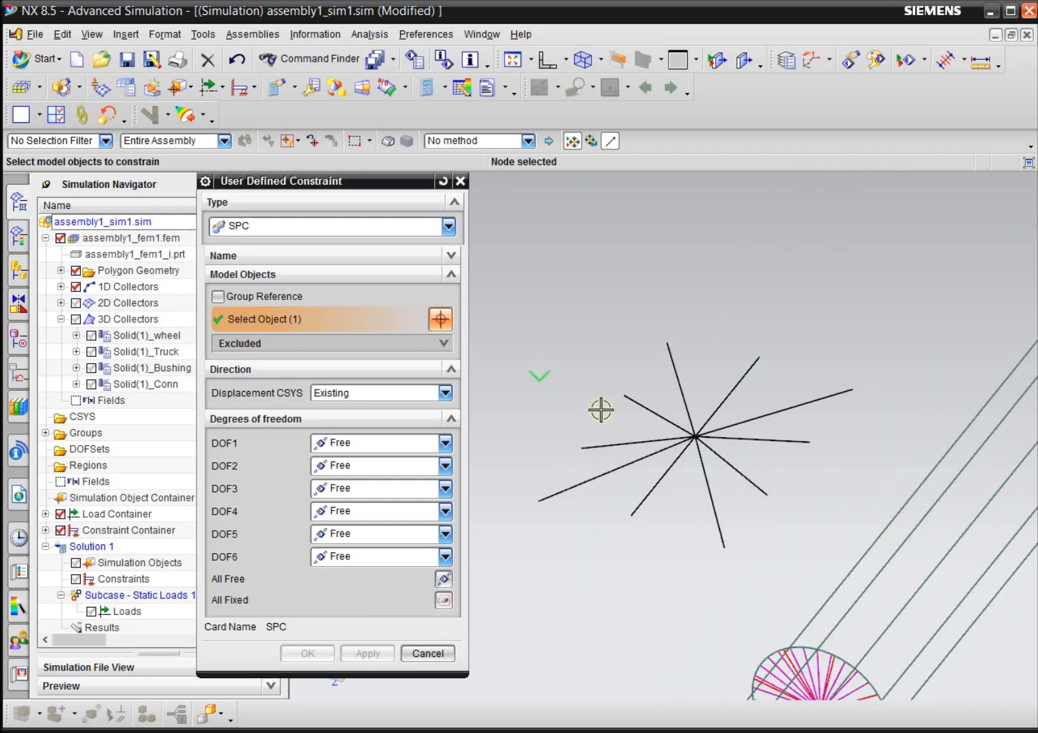
left_click(743, 455)
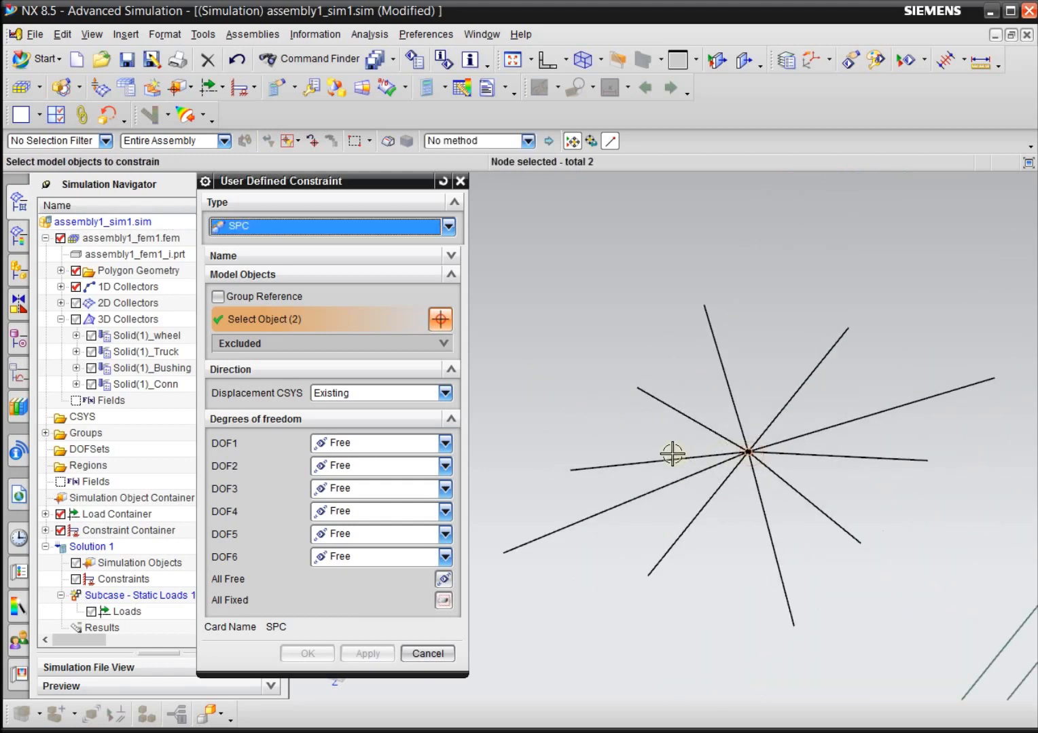
scroll(576, 389, "down", 5)
scroll(576, 389, "down", 3)
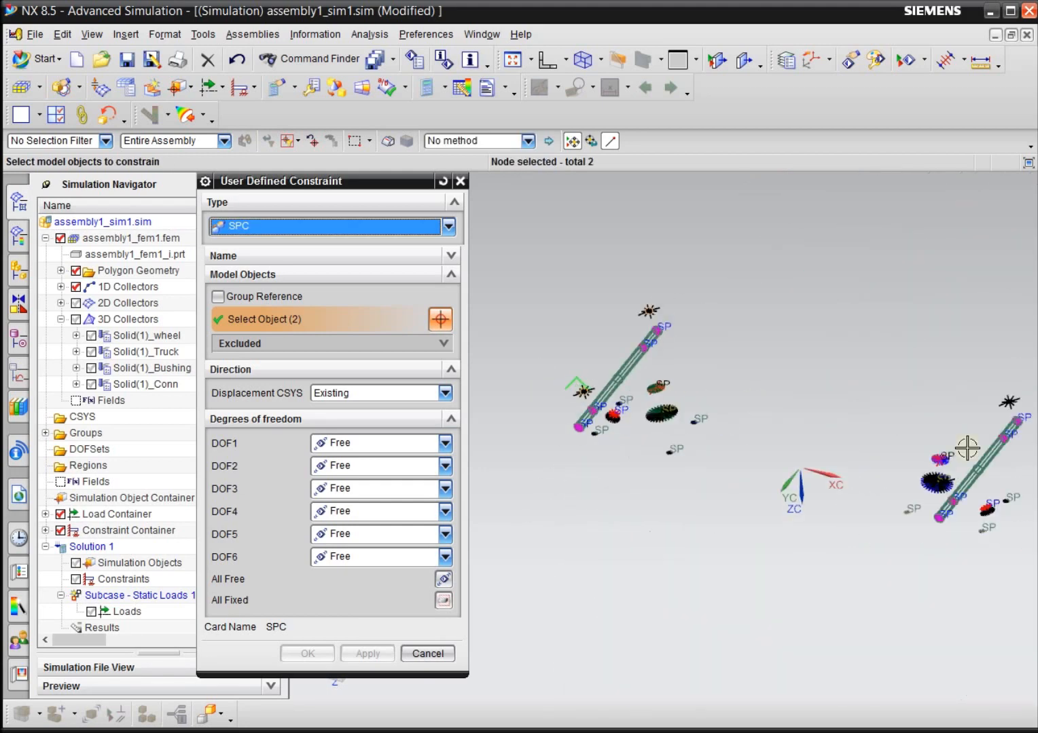
scroll(857, 355, "up", 6)
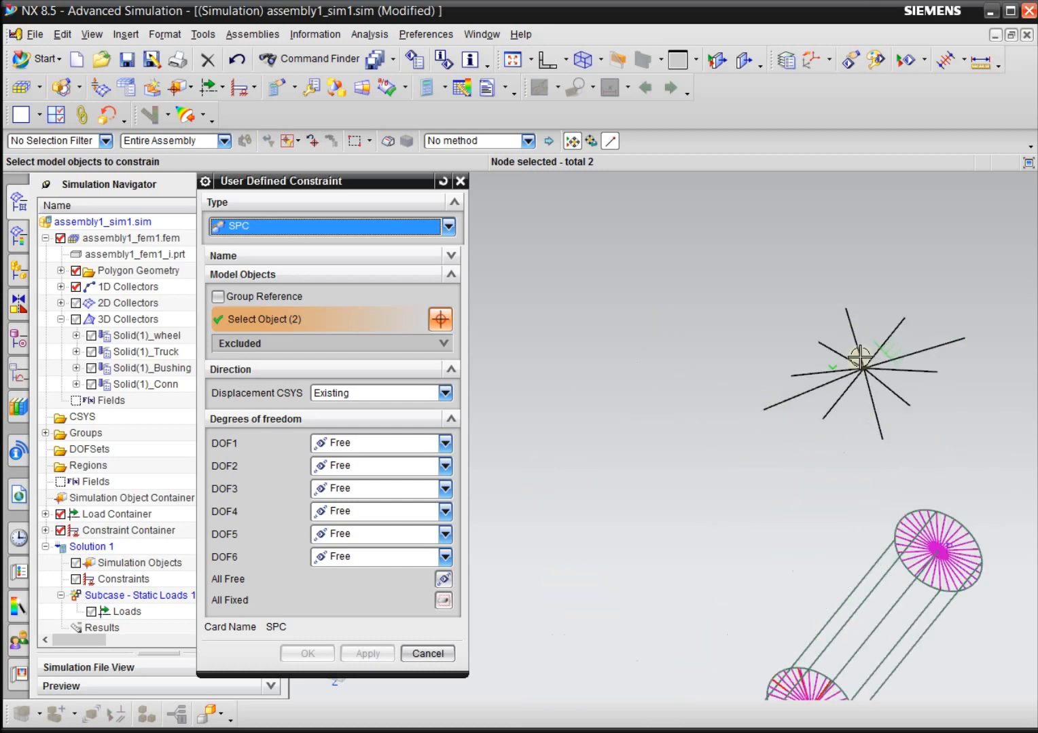
left_click(888, 389)
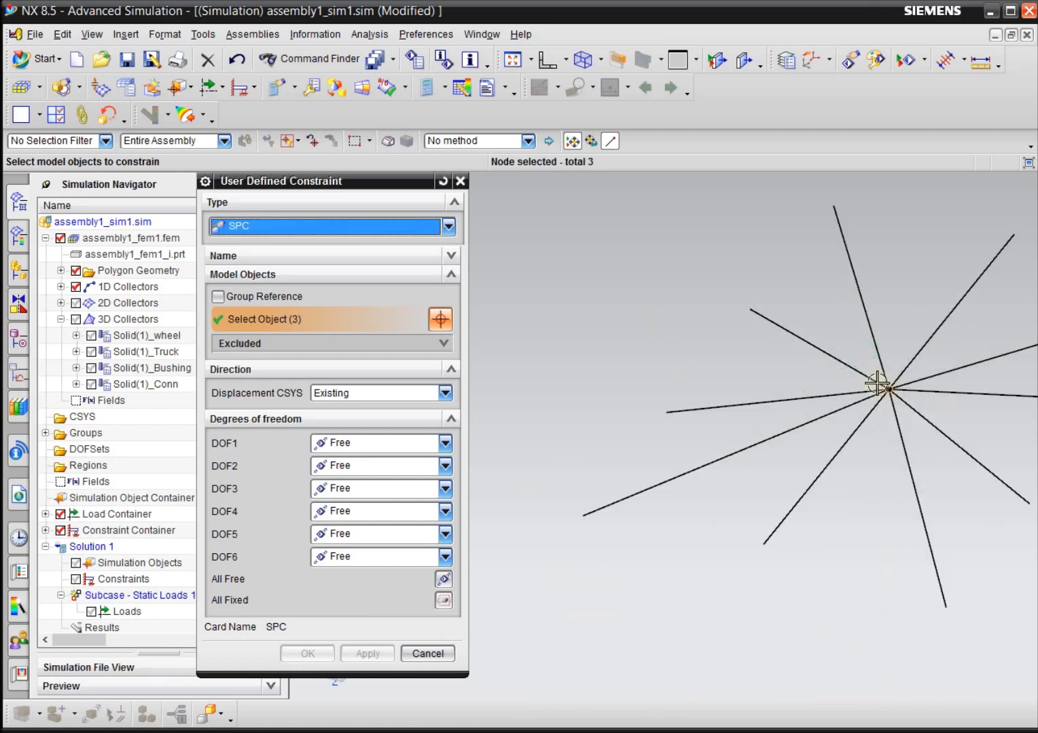
scroll(859, 354, "down", 4)
middle_click_drag(598, 532, 587, 559)
scroll(653, 659, "up", 5)
scroll(653, 659, "up", 3)
left_click(595, 485)
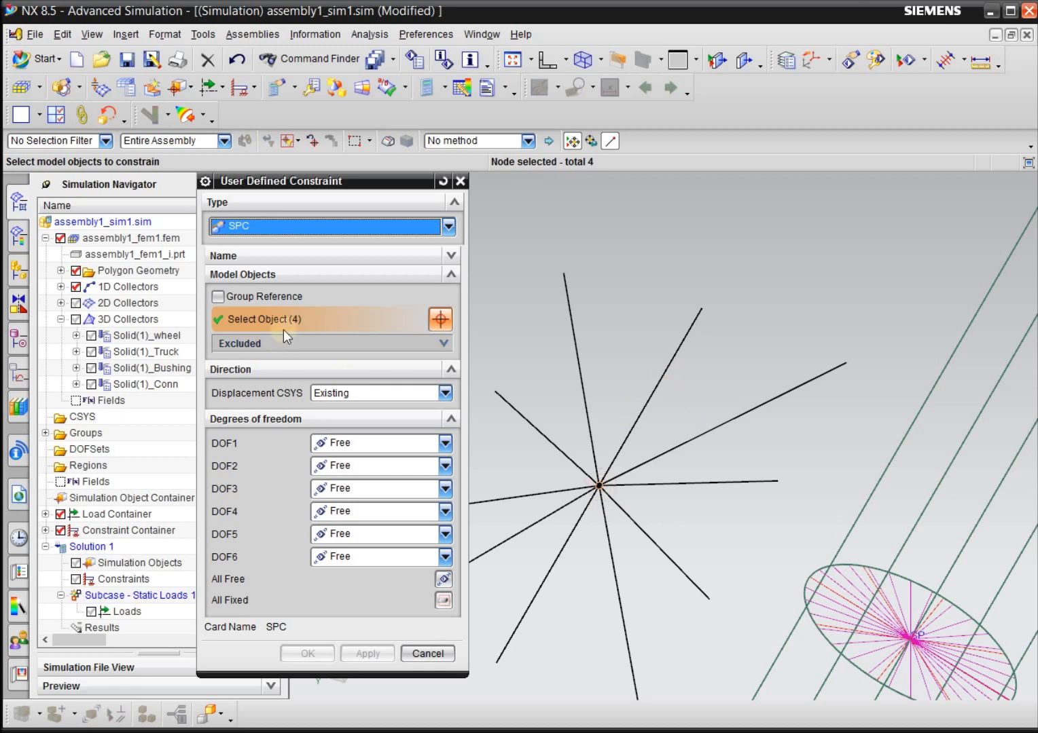
Set DOF1, DOF2 and DOF3 to Fixed, leave DOF4 to DOF6 Free, and create the constraint.
left_click(348, 442)
left_click(348, 475)
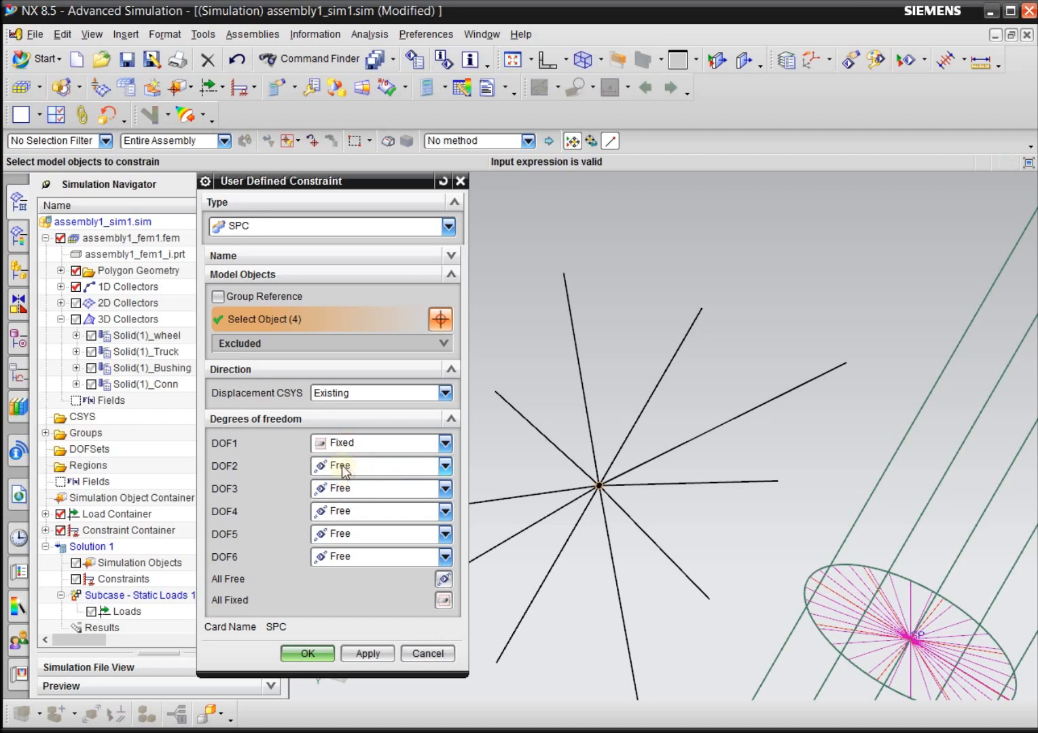
left_click(344, 472)
left_click(342, 501)
left_click(343, 489)
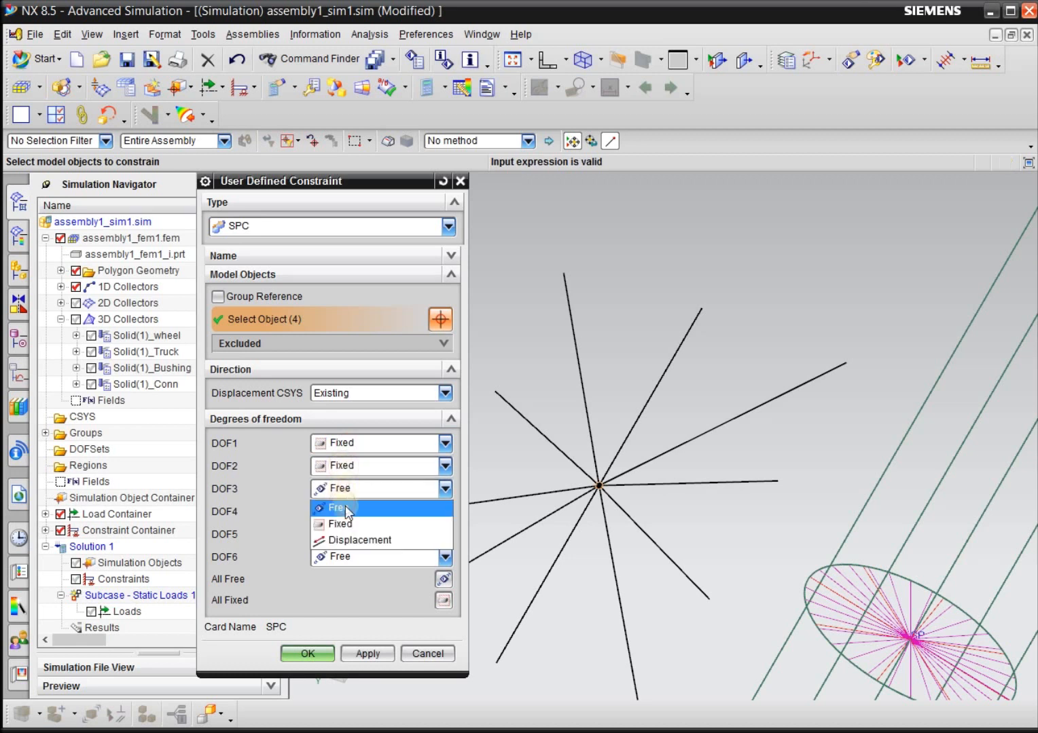
left_click(341, 524)
left_click(337, 511)
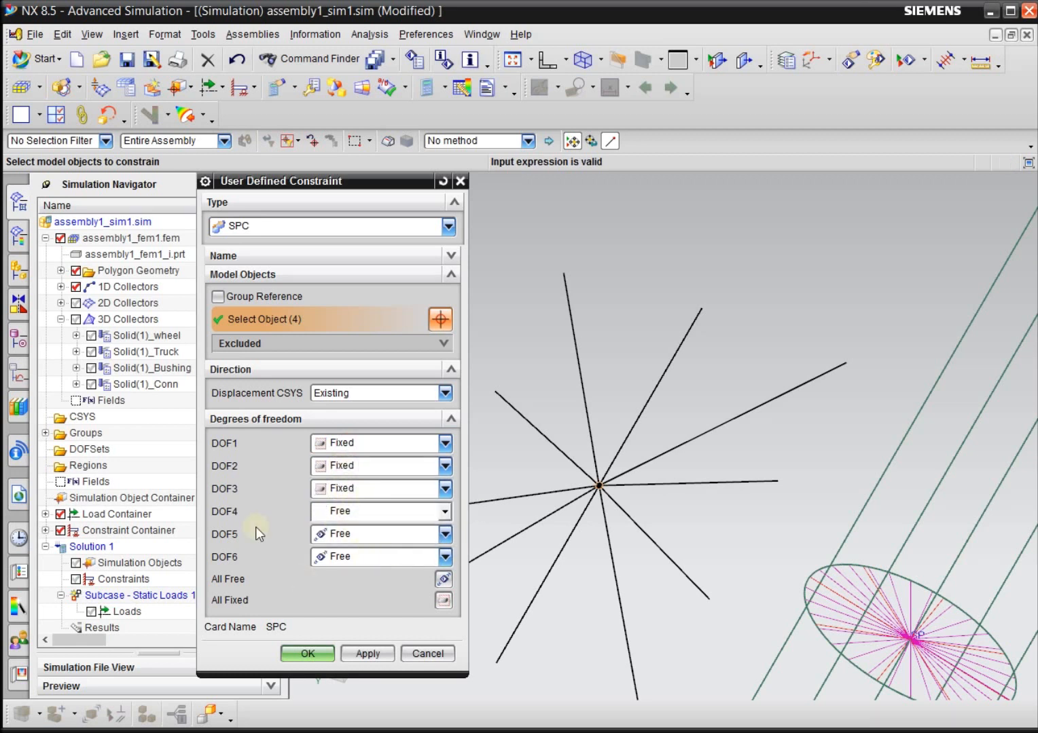
left_click(316, 654)
Show the 2D Collectors and 3D Collectors again and view the constrained wheels on the whole skateboard.
scroll(827, 354, "down", 4)
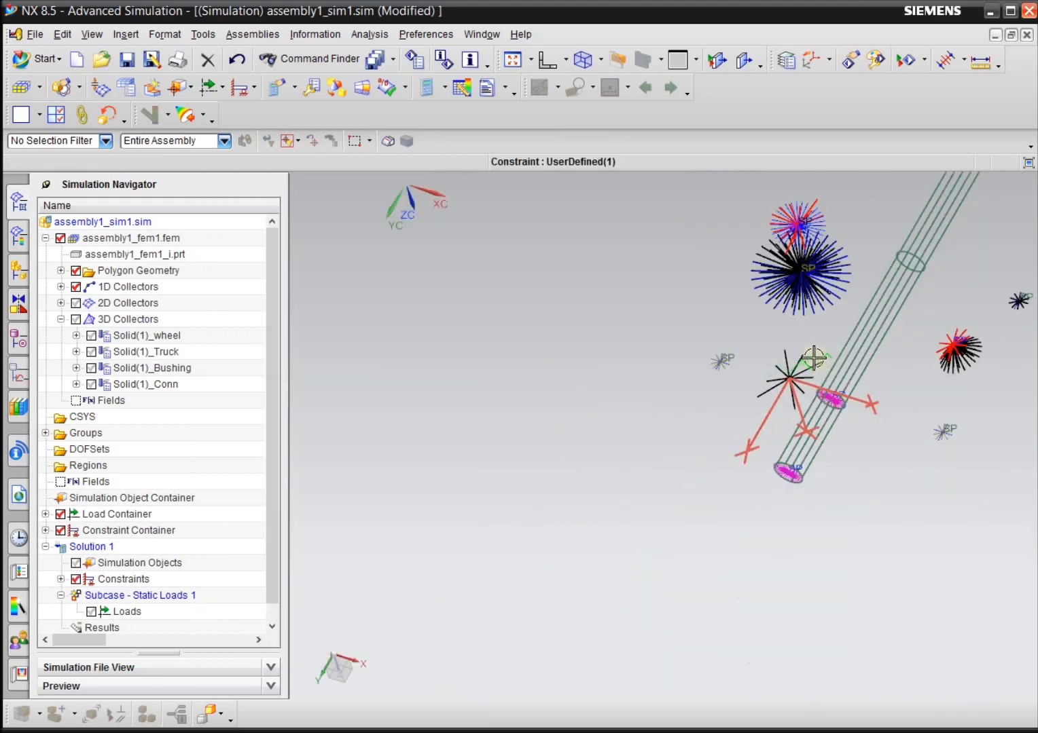
middle_click_drag(556, 528, 543, 356)
left_click(76, 303)
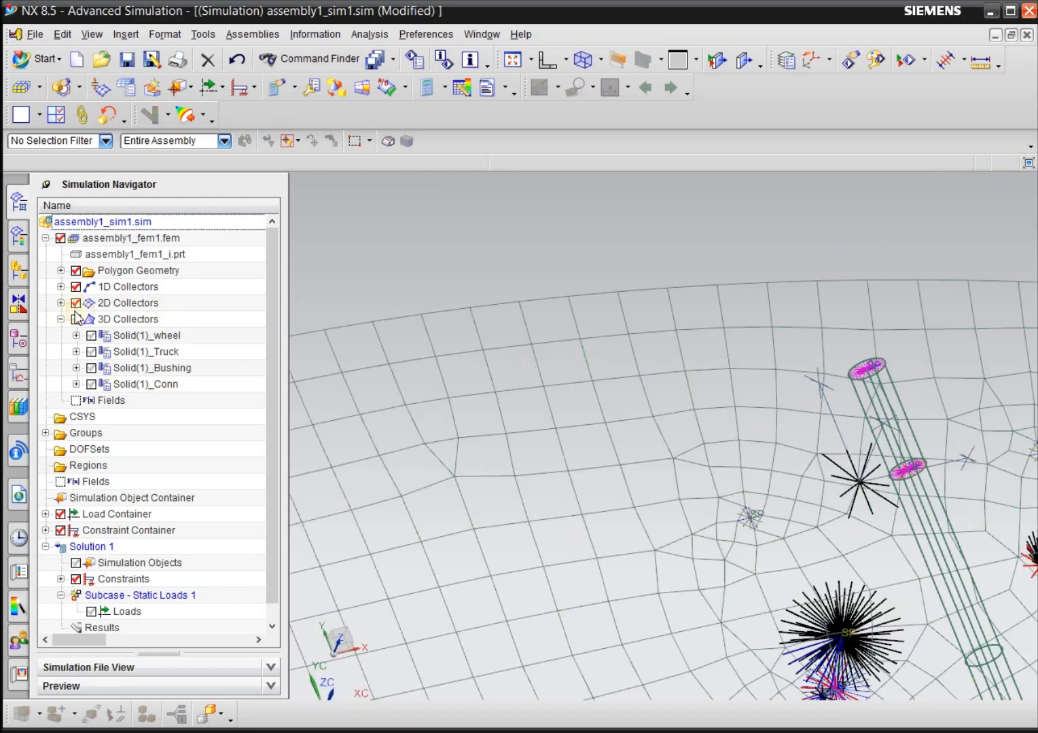
left_click(75, 320)
scroll(670, 317, "down", 8)
middle_click_drag(491, 586, 431, 547)
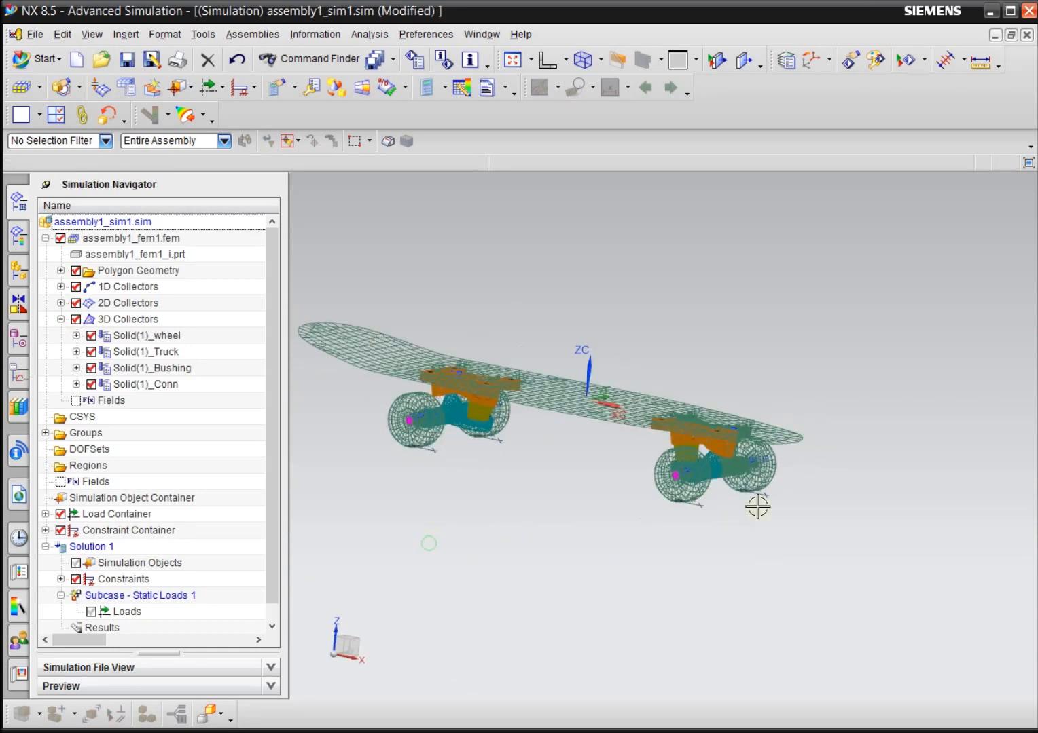
Enlarge the symbol scale in the boundary condition display of the UserDefined(1) wheel constraint.
scroll(754, 503, "up", 5)
scroll(803, 470, "down", 4)
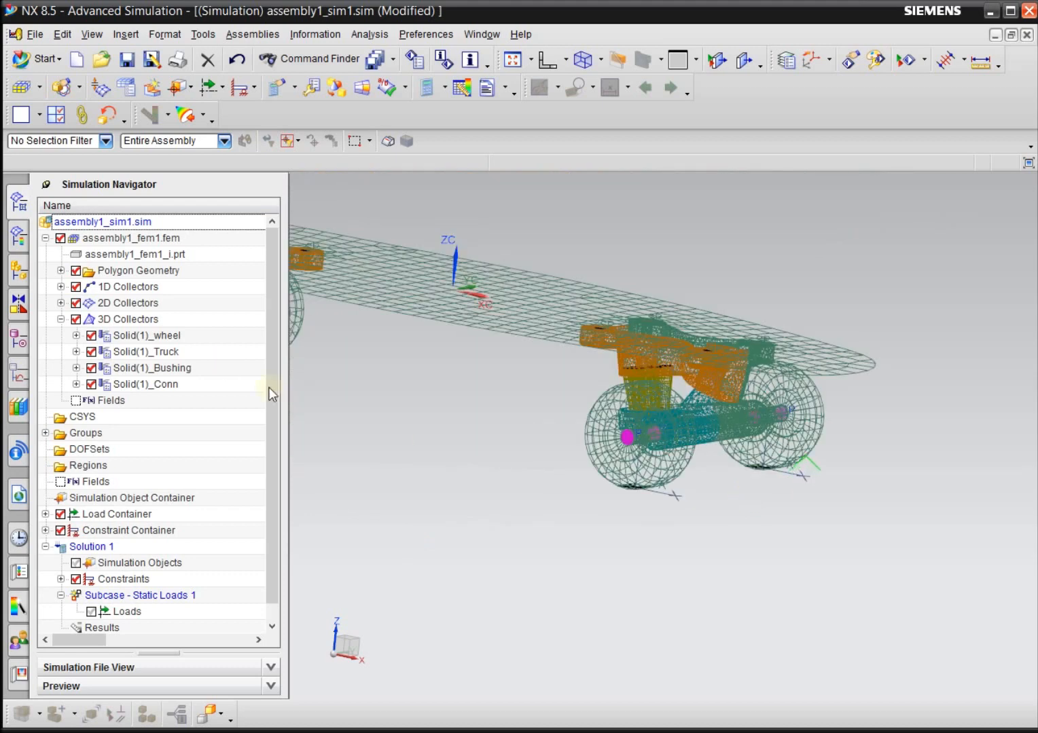
scroll(280, 391, "down", 1)
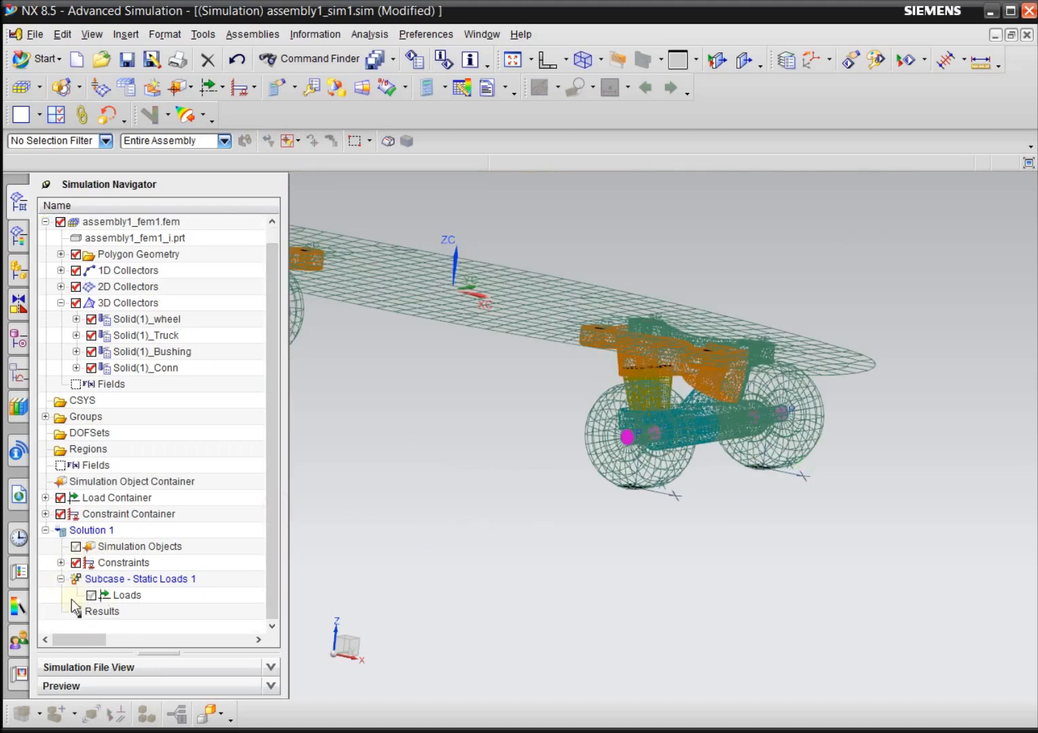
left_click(60, 564)
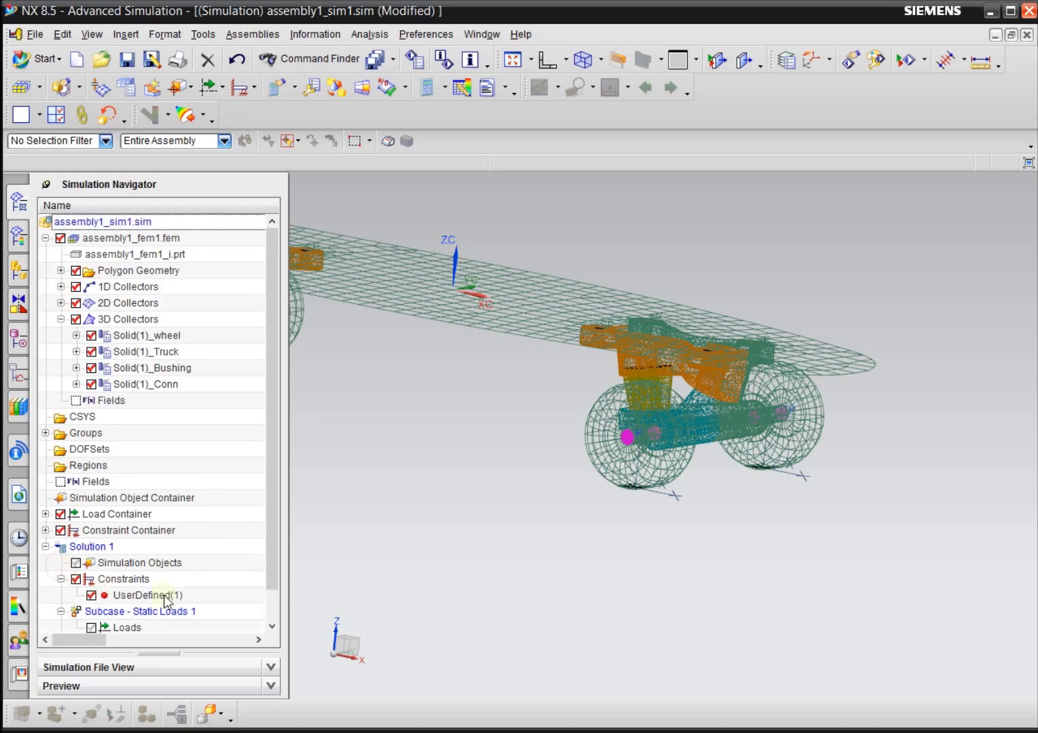
scroll(268, 566, "down", 2)
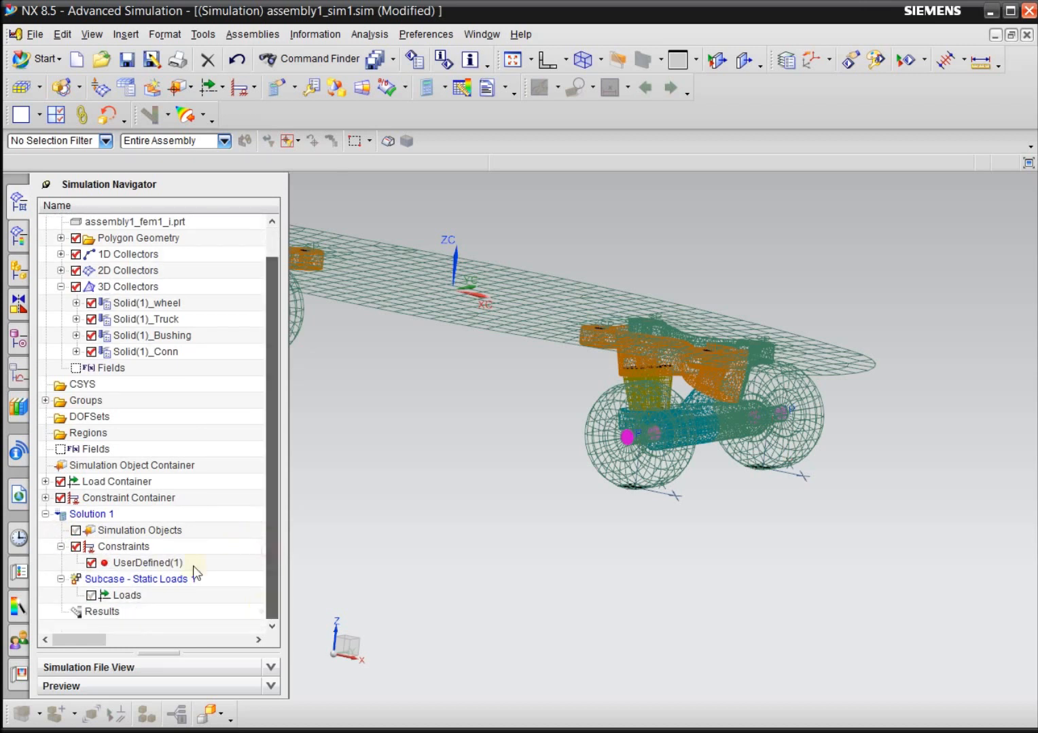
left_click(166, 564)
right_click(163, 562)
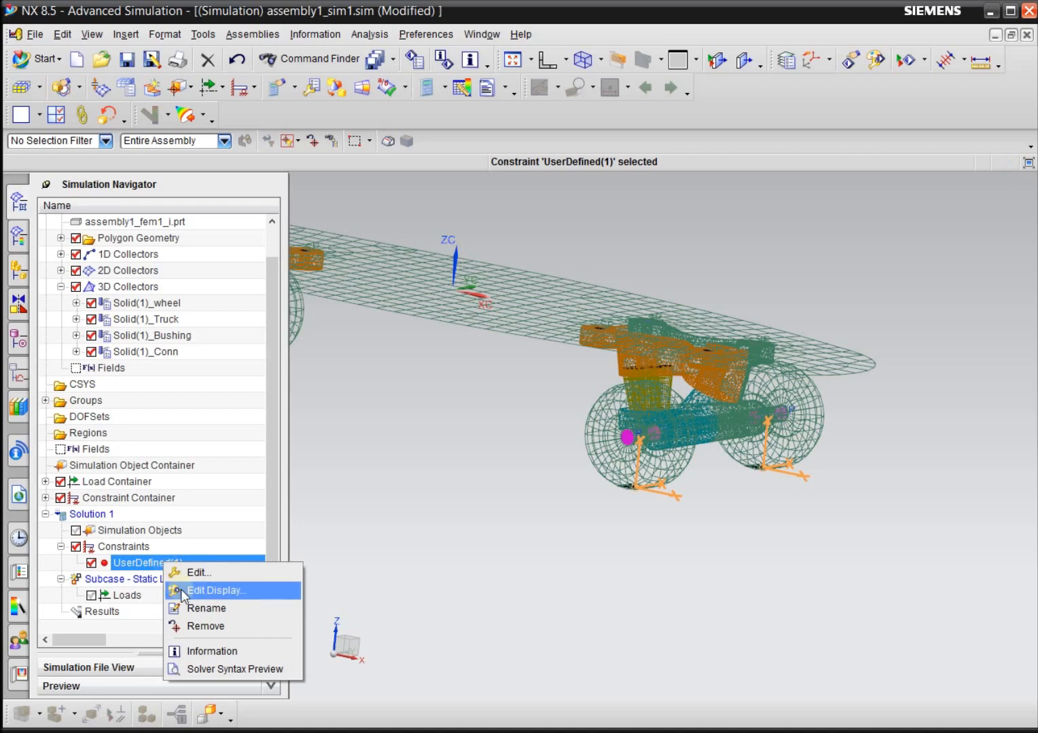
left_click(181, 590)
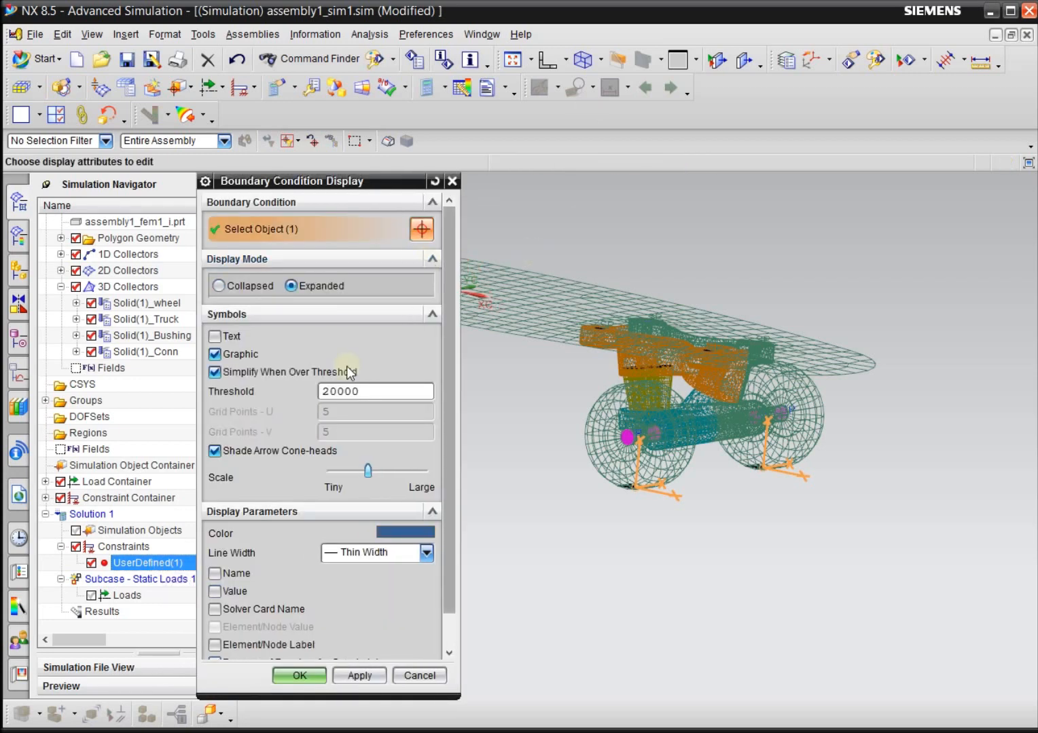
scroll(445, 523, "down", 3)
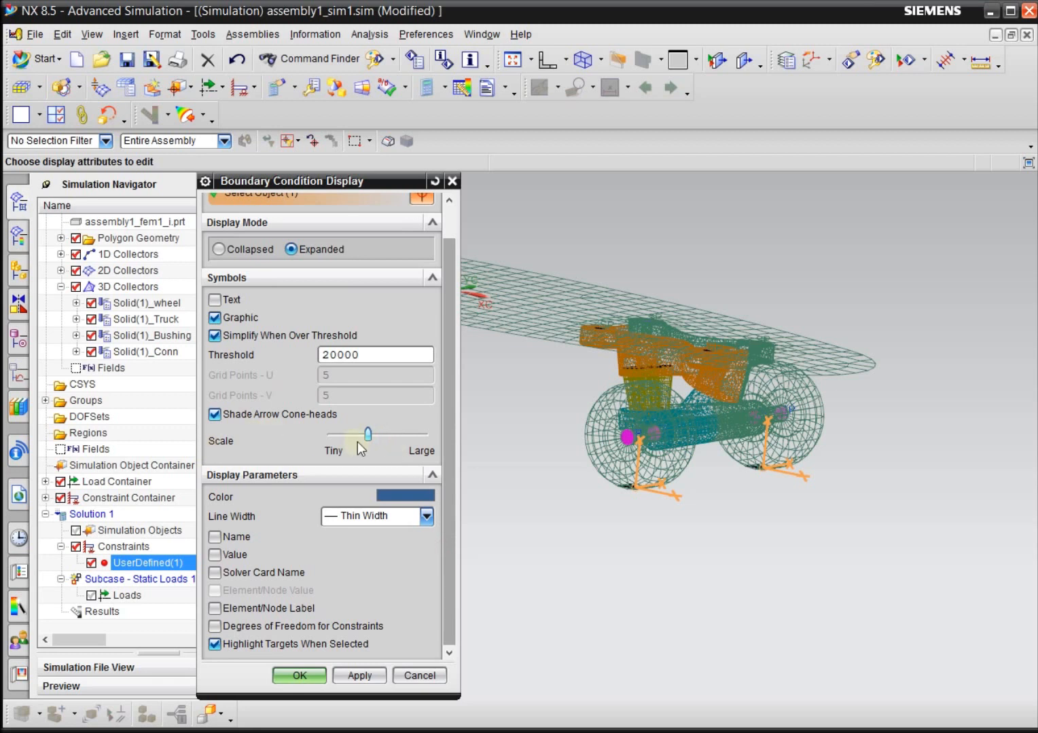
left_click(342, 673)
left_click(297, 675)
Examine the wheel constraint symbols on the skateboard from an angle, in the front view and from above.
scroll(688, 593, "down", 3)
middle_click_drag(706, 568, 570, 607)
left_click(669, 431)
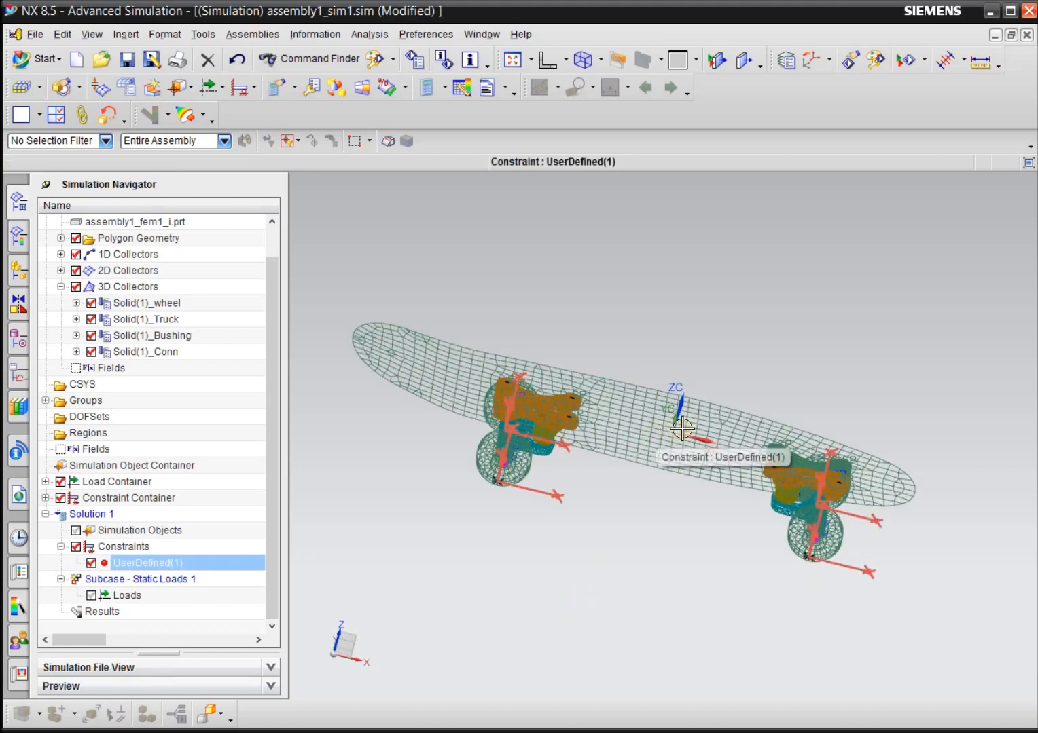
left_click(632, 540)
middle_click_drag(946, 582, 943, 552)
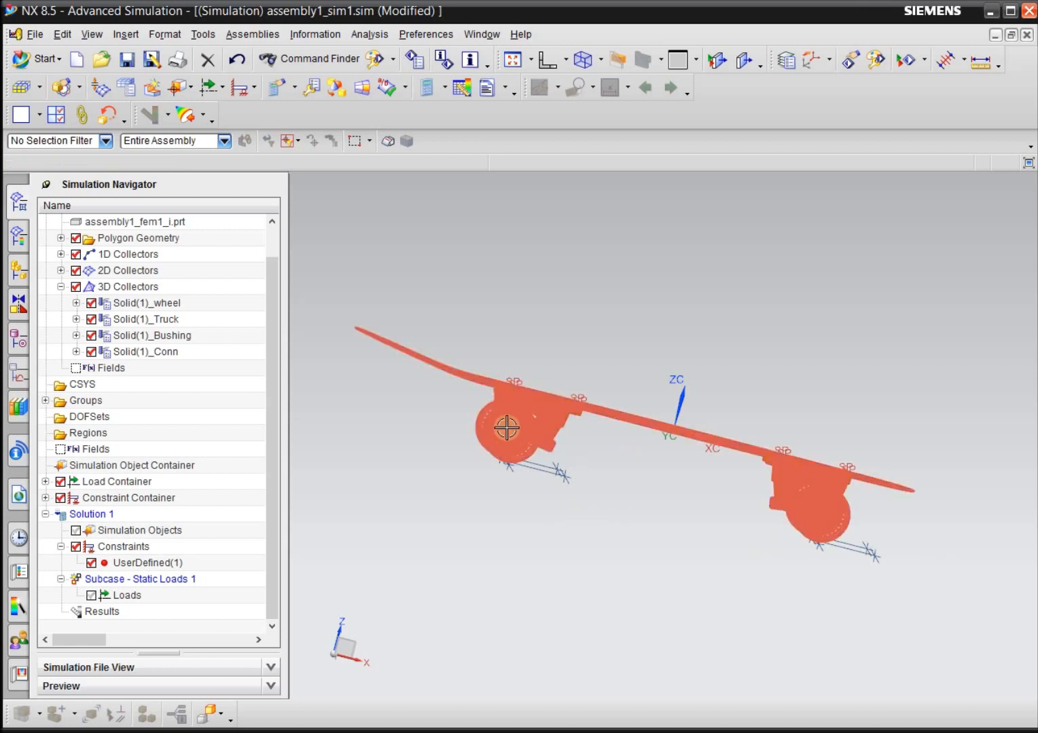
middle_click_drag(706, 563, 704, 569)
scroll(698, 517, "down", 2)
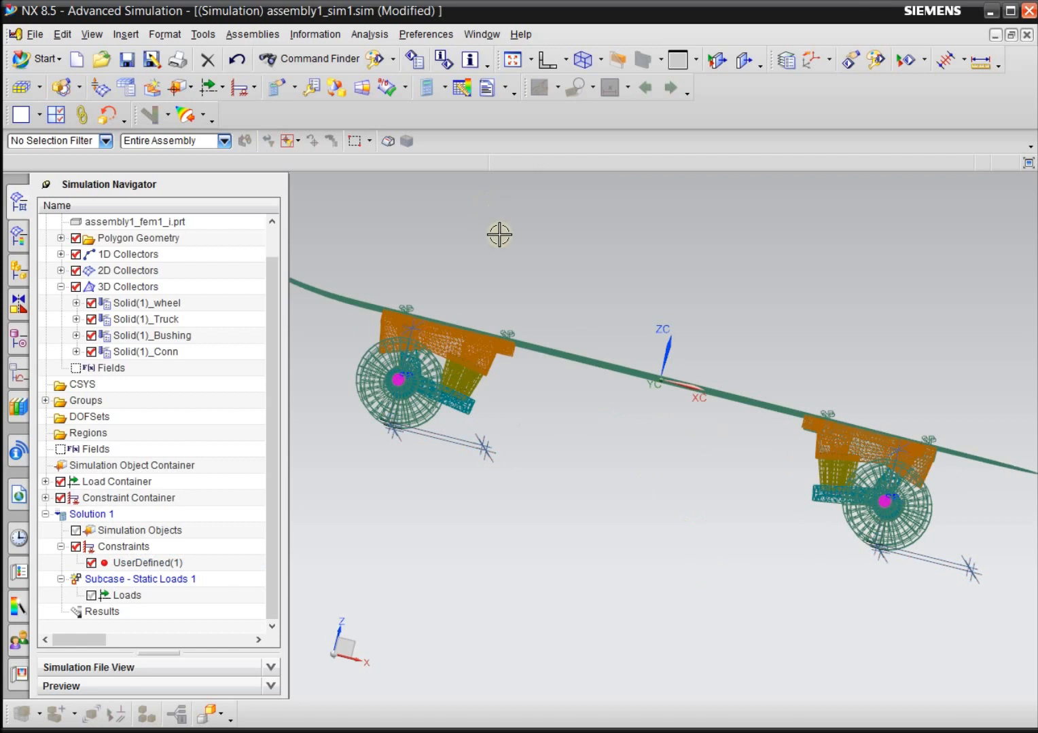
key("ctrl+alt+f")
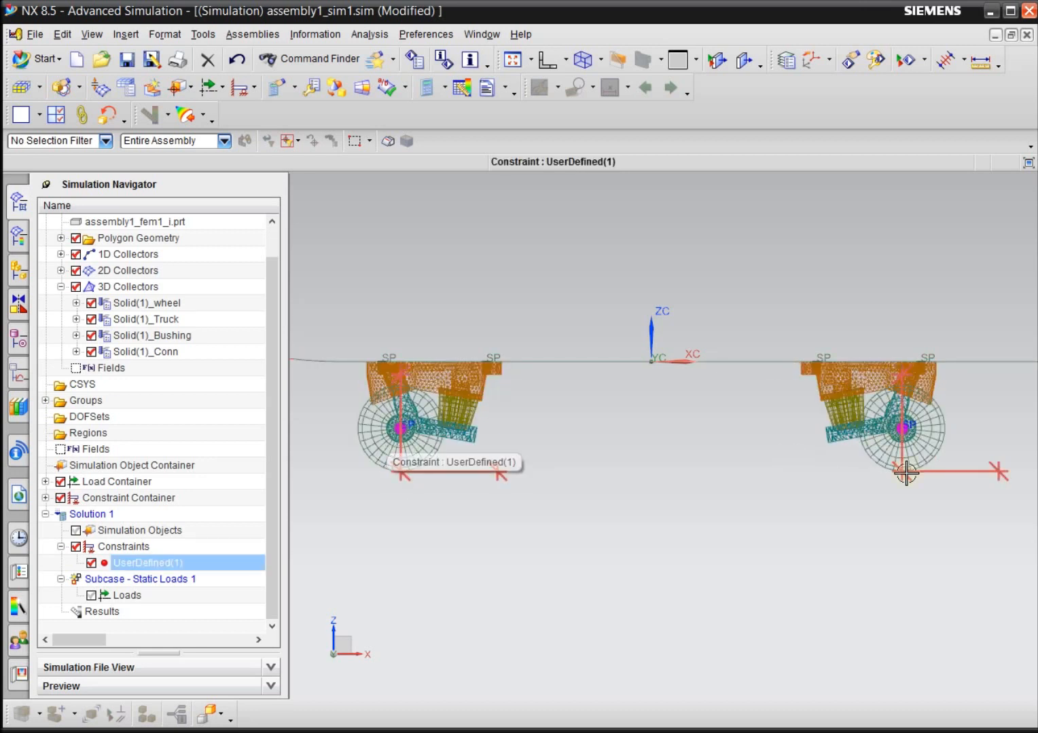
key("Escape")
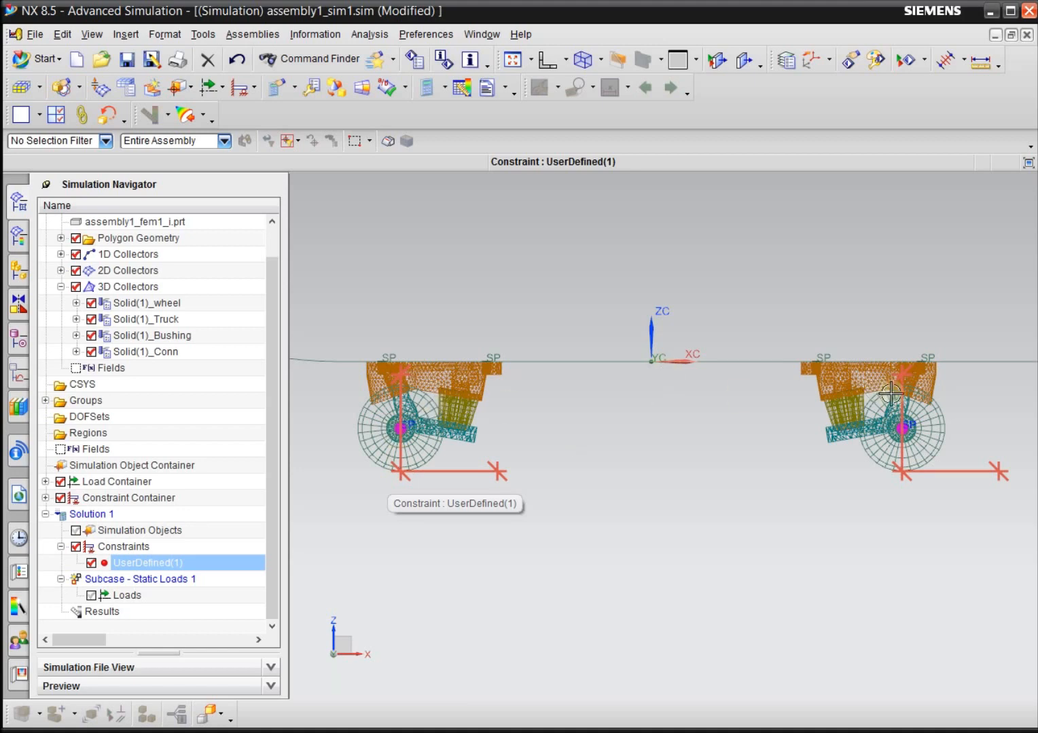
left_click(694, 475)
middle_click_drag(883, 536, 876, 582)
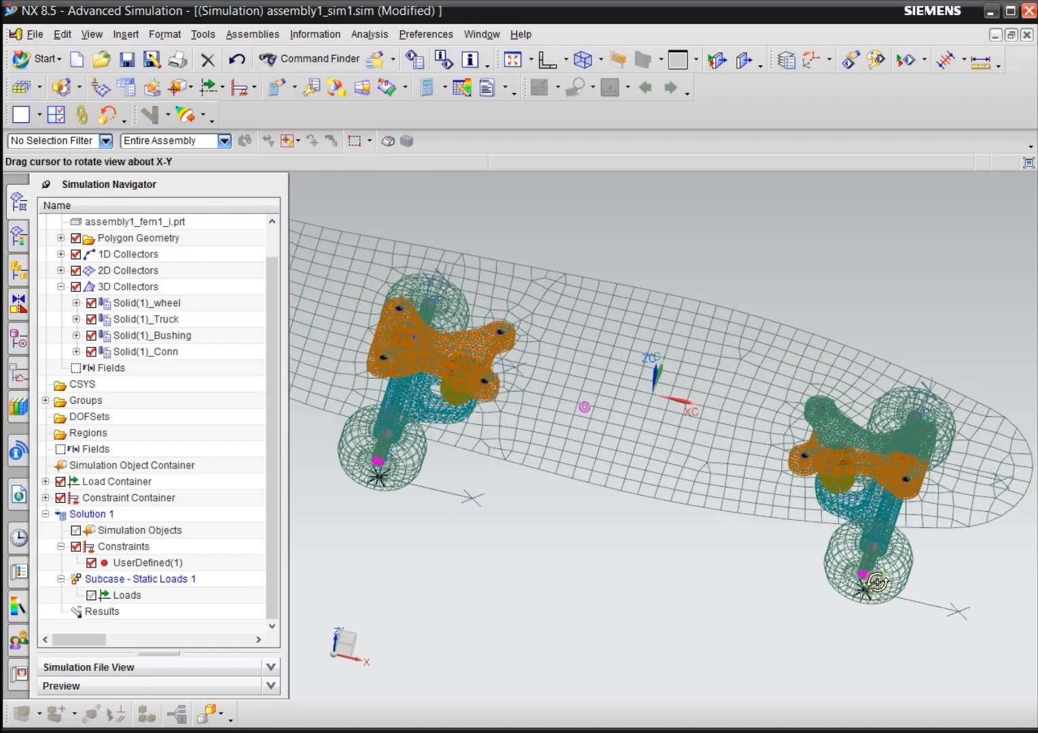
Create a user defined SPC constraint on the deck's center node at the origin, with DOF1 Fixed and DOF2 to DOF6 Free.
left_click(649, 399)
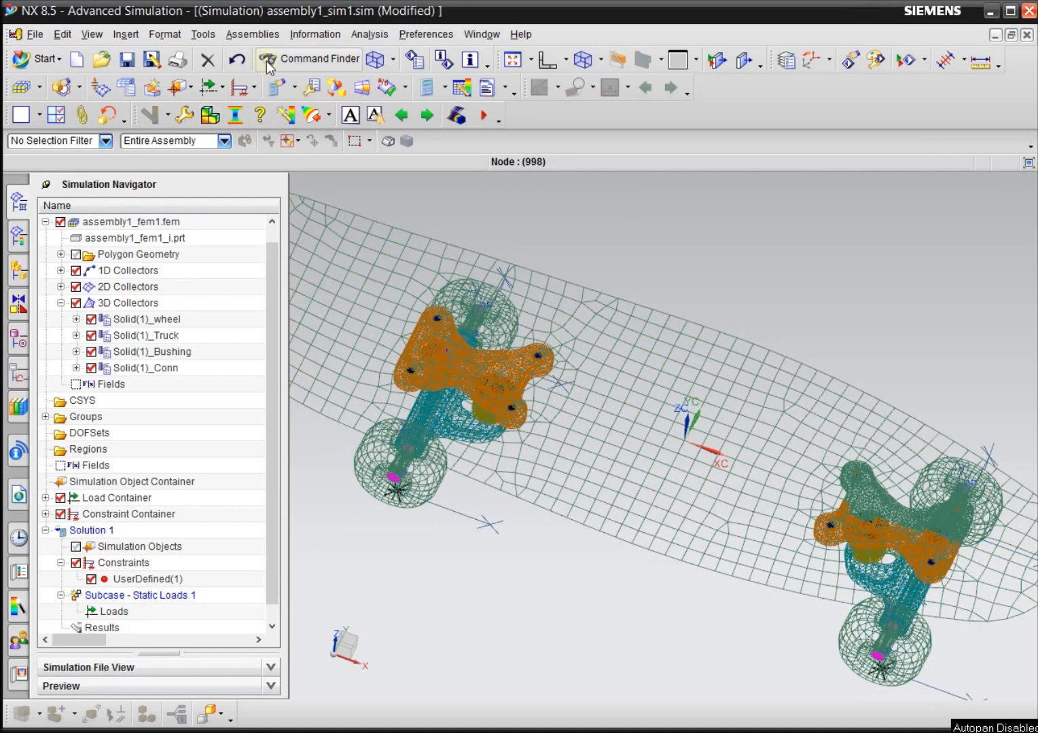
left_click(244, 89)
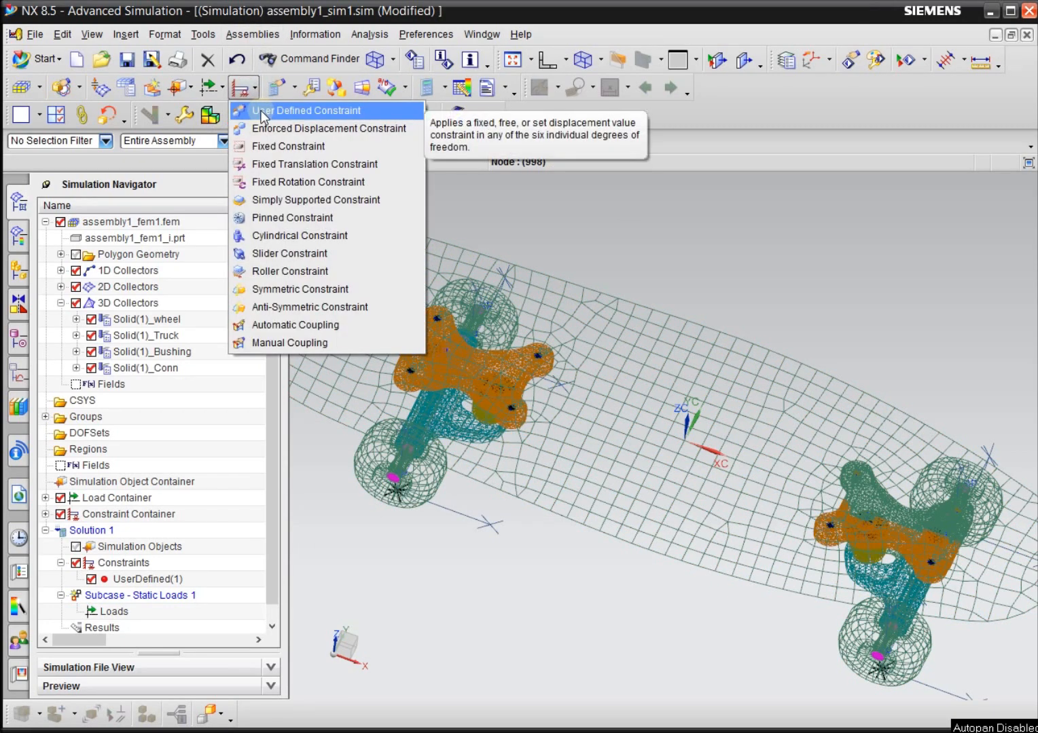
left_click(262, 112)
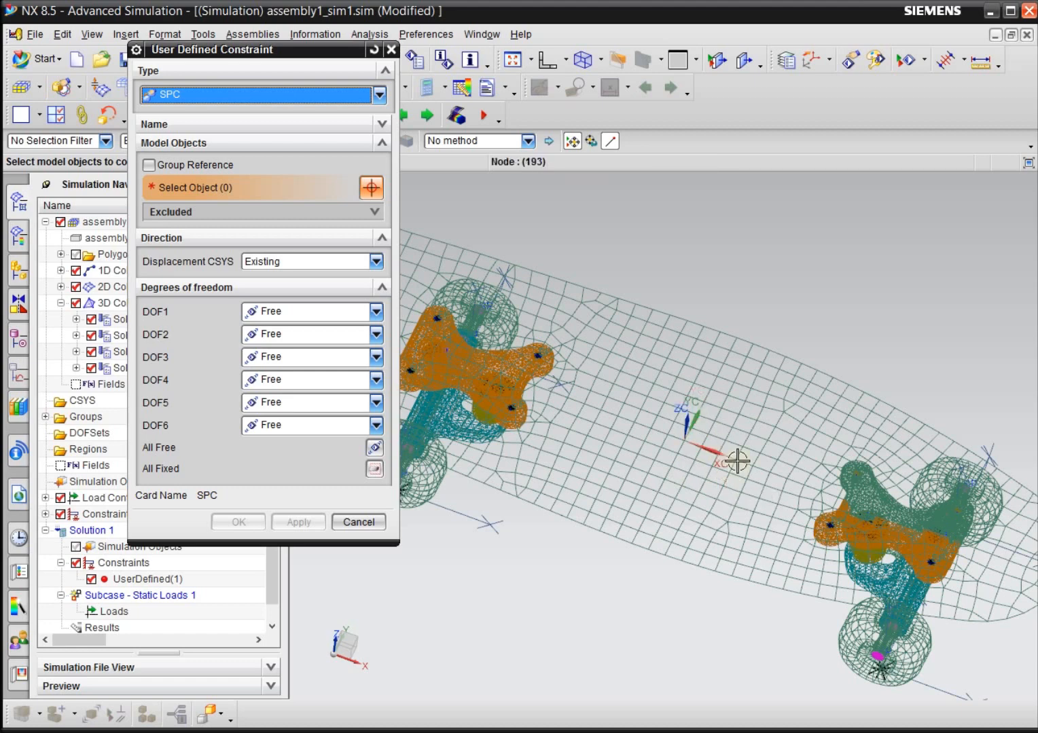
left_click(684, 441)
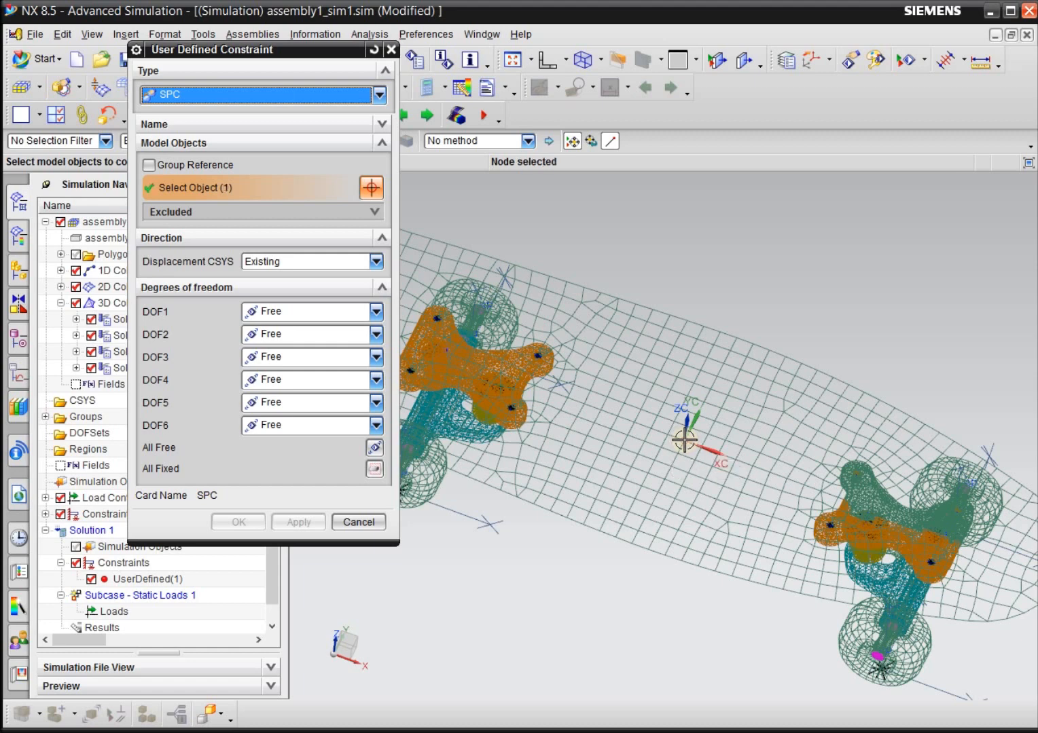
left_click(286, 313)
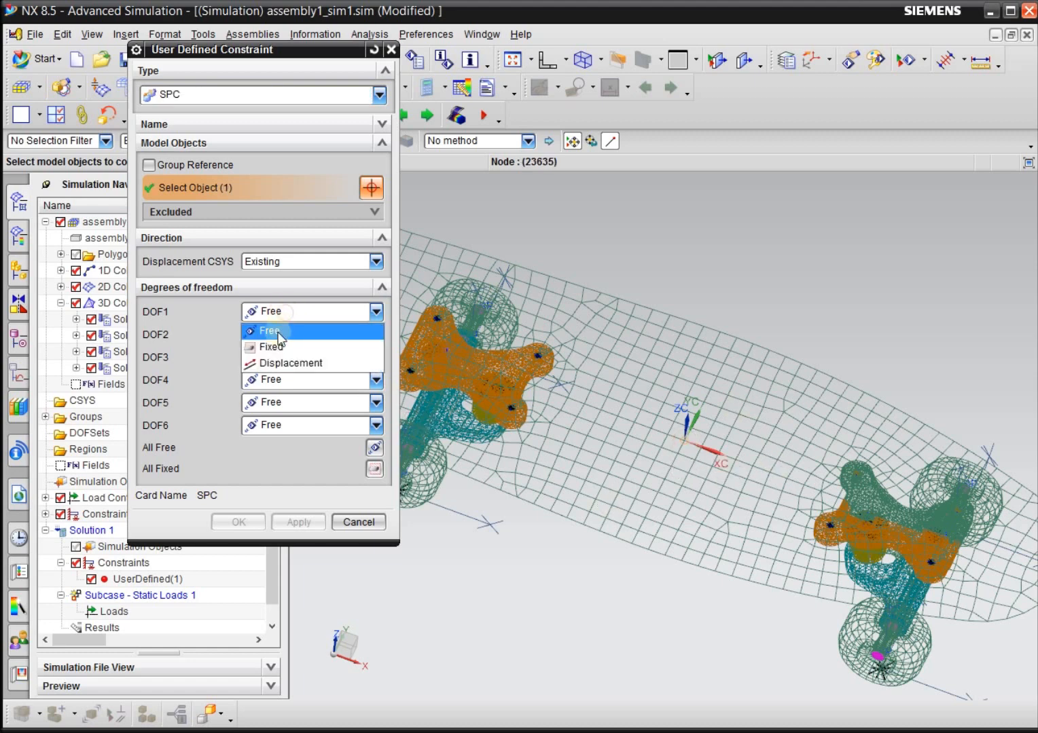
left_click(281, 348)
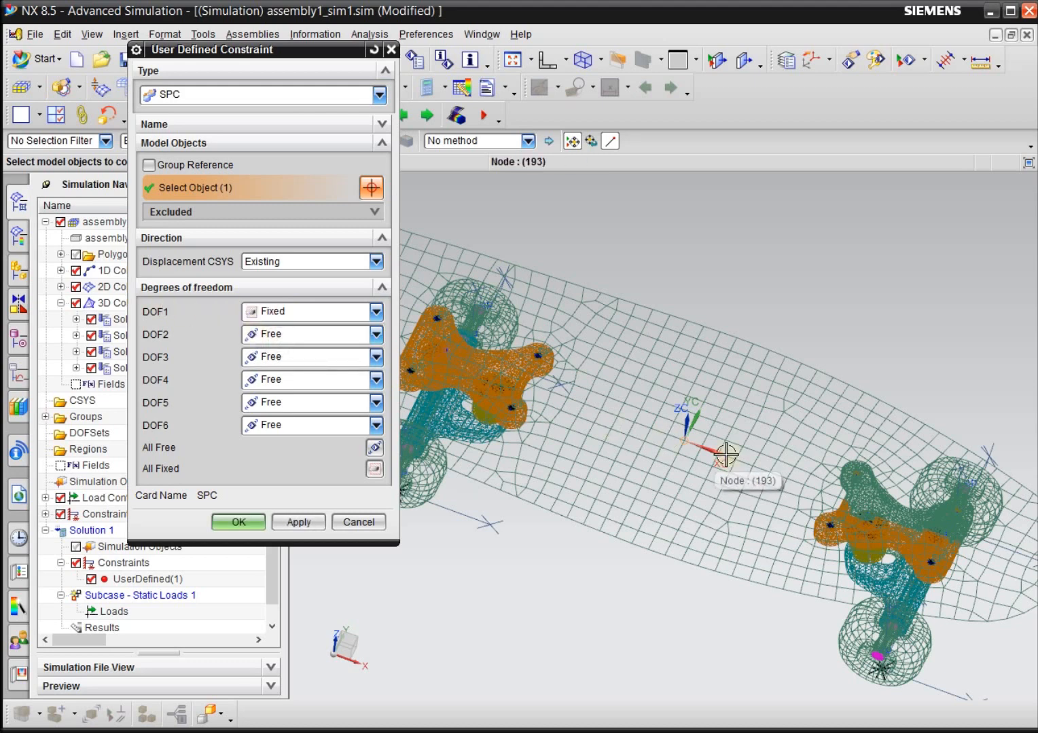
left_click(245, 520)
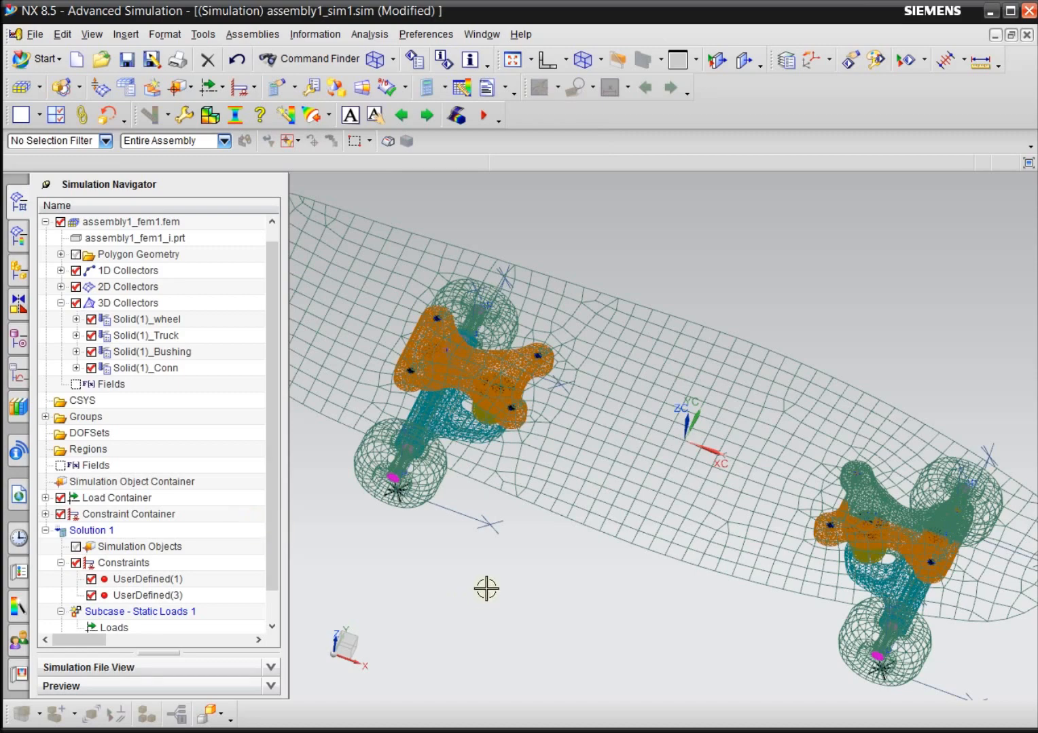
Set the display of the UserDefined(3) constraint to the largest symbol scale and Normal Width lines.
scroll(489, 583, "down", 3)
middle_click_drag(562, 592, 589, 534)
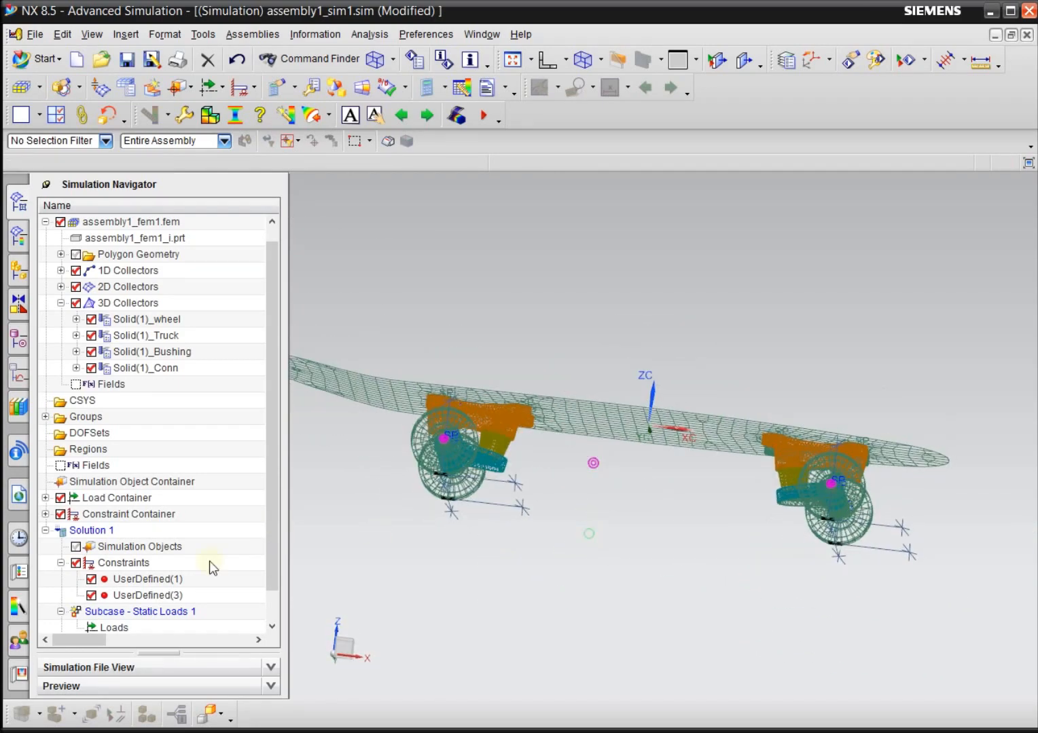
right_click(179, 599)
left_click(214, 626)
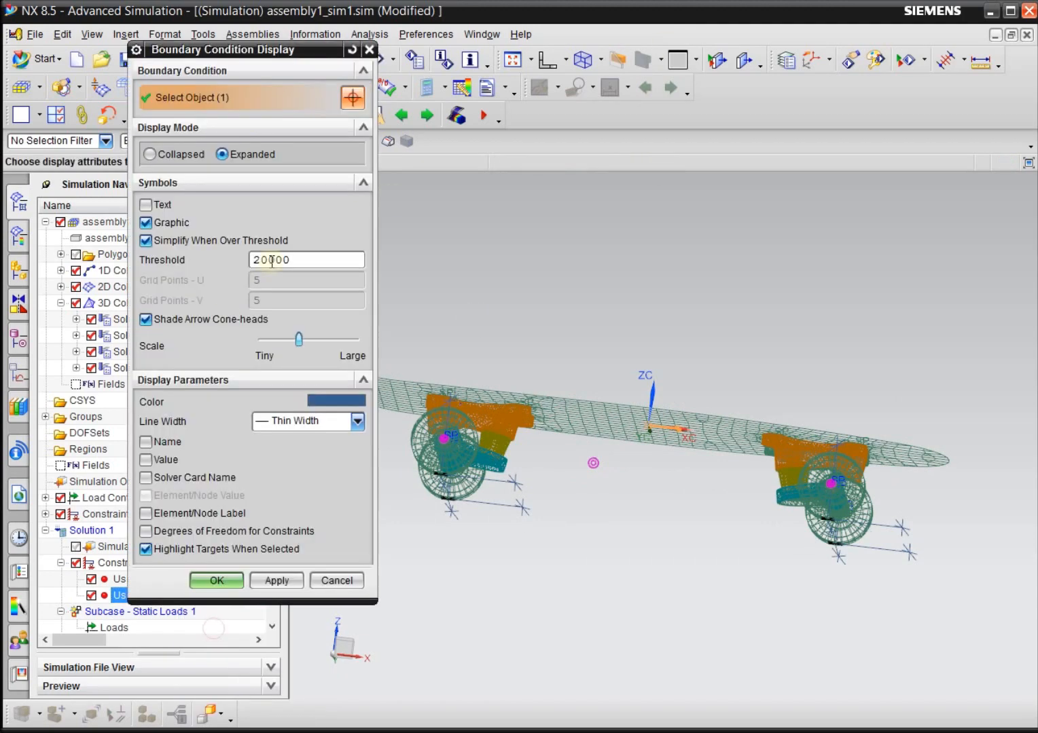
left_click(311, 423)
left_click(312, 478)
left_click(234, 582)
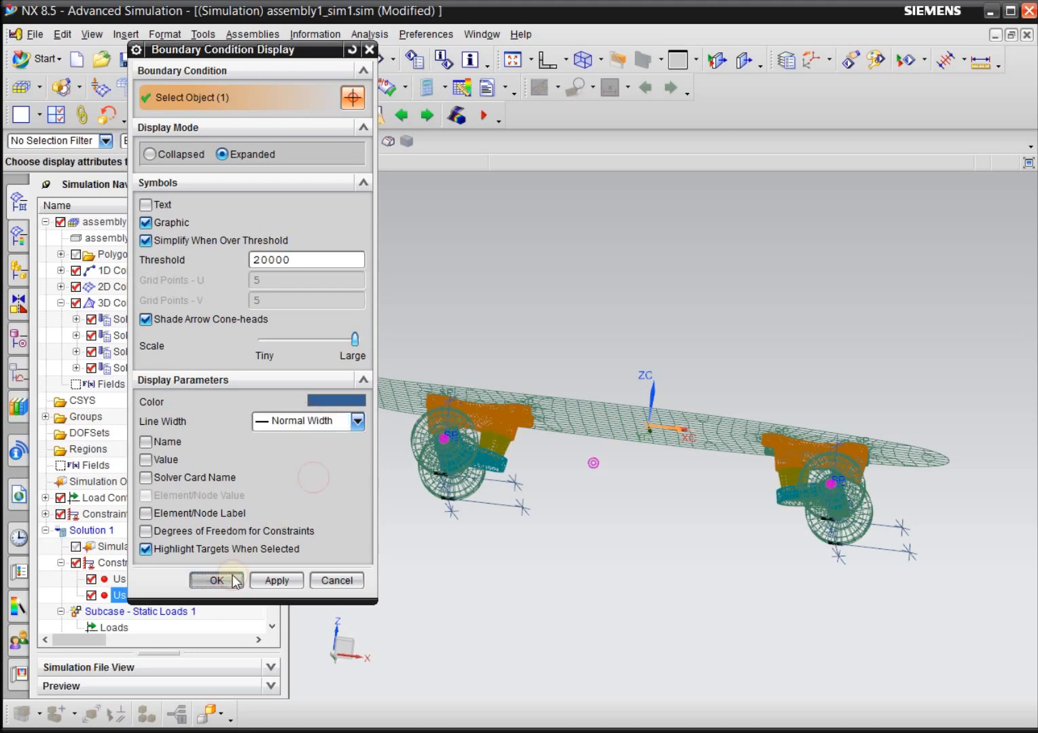
Hide the 3D Collectors and 1D Collectors to leave only the deck's 2D mesh shown, and collapse the 3D Collectors.
middle_click_drag(653, 531, 639, 575)
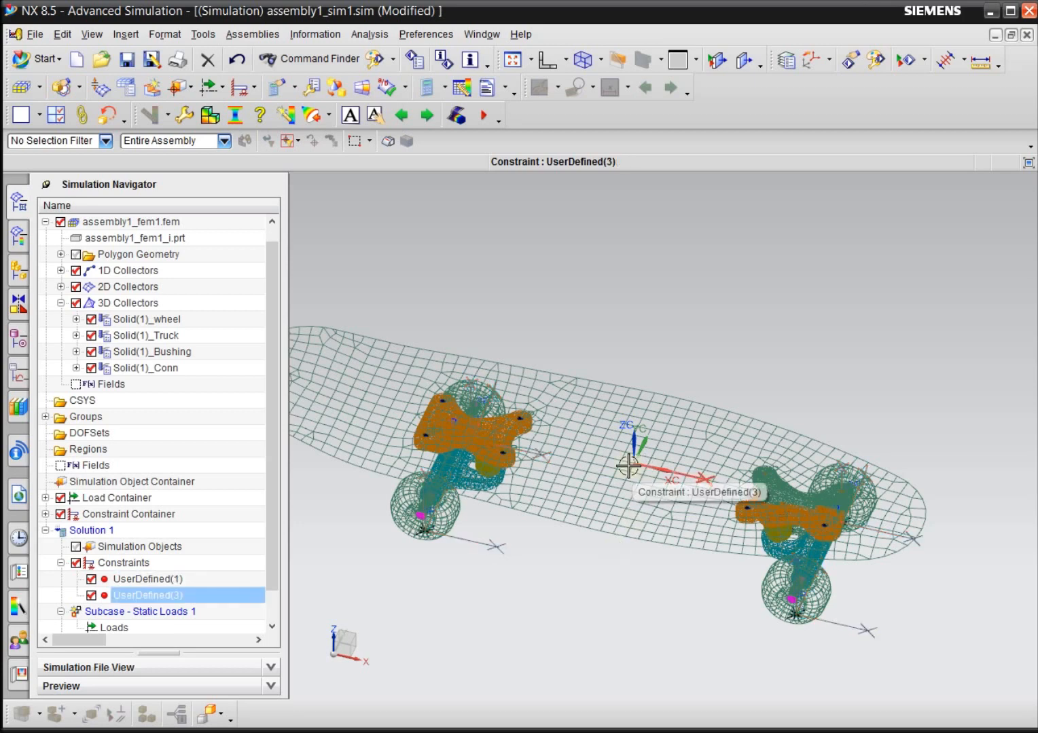
scroll(636, 464, "up", 1)
scroll(635, 464, "up", 1)
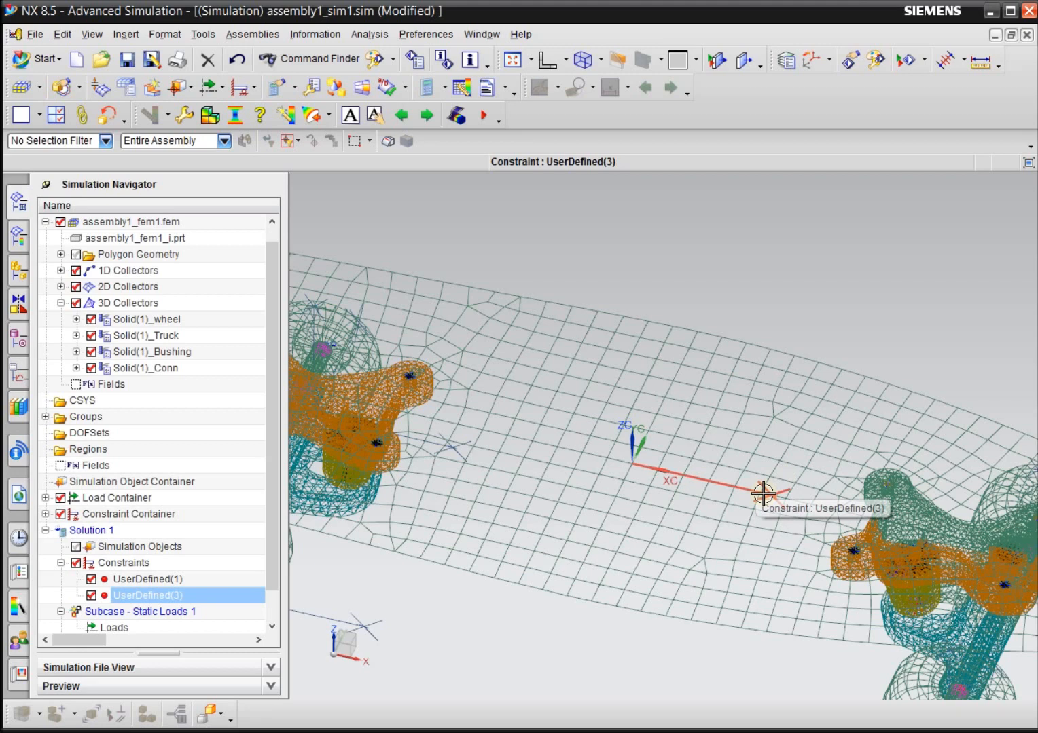
scroll(762, 495, "down", 3)
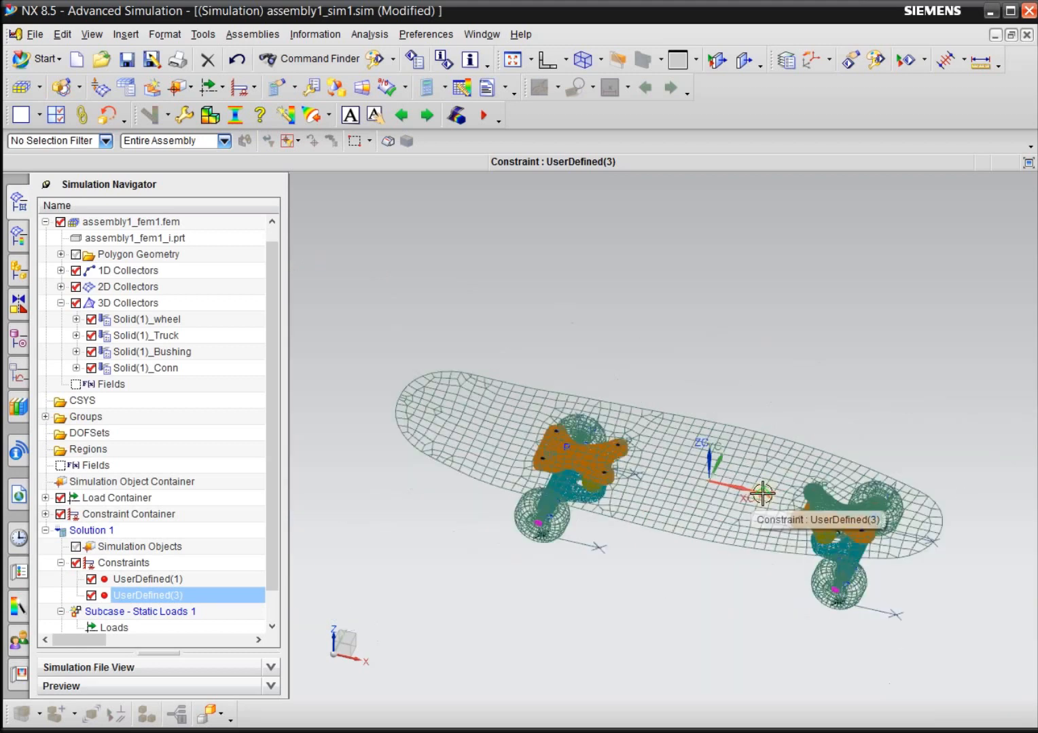
scroll(673, 585, "up", 1)
middle_click_drag(673, 586, 724, 613)
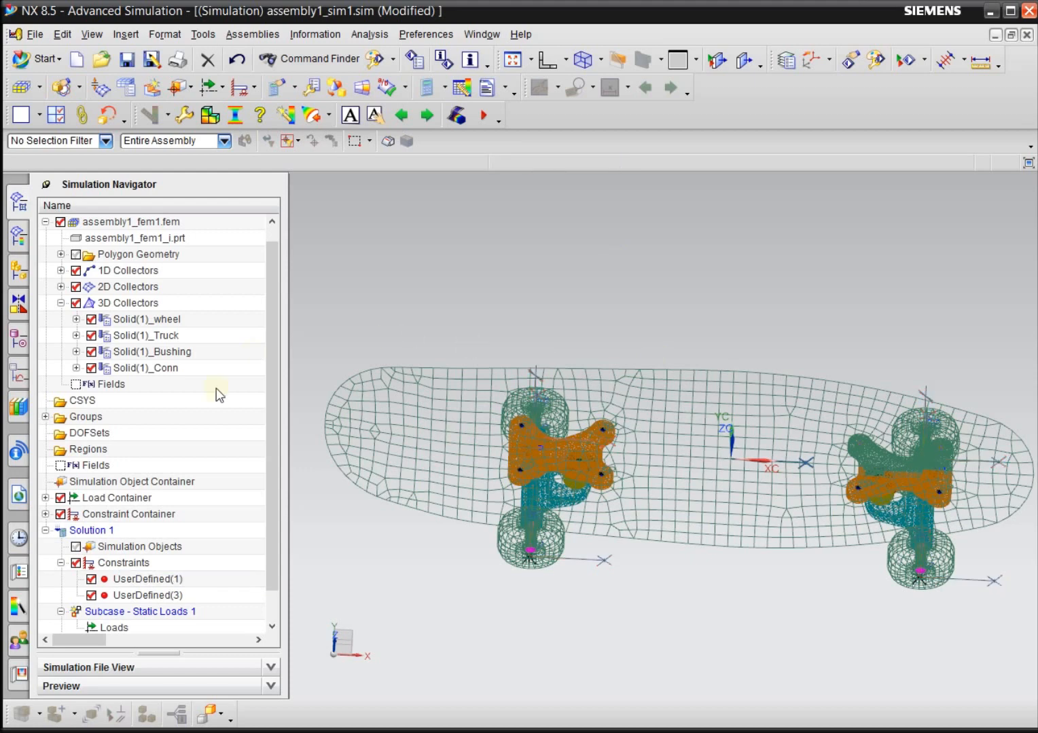
left_click_drag(273, 387, 289, 327)
left_click(75, 320)
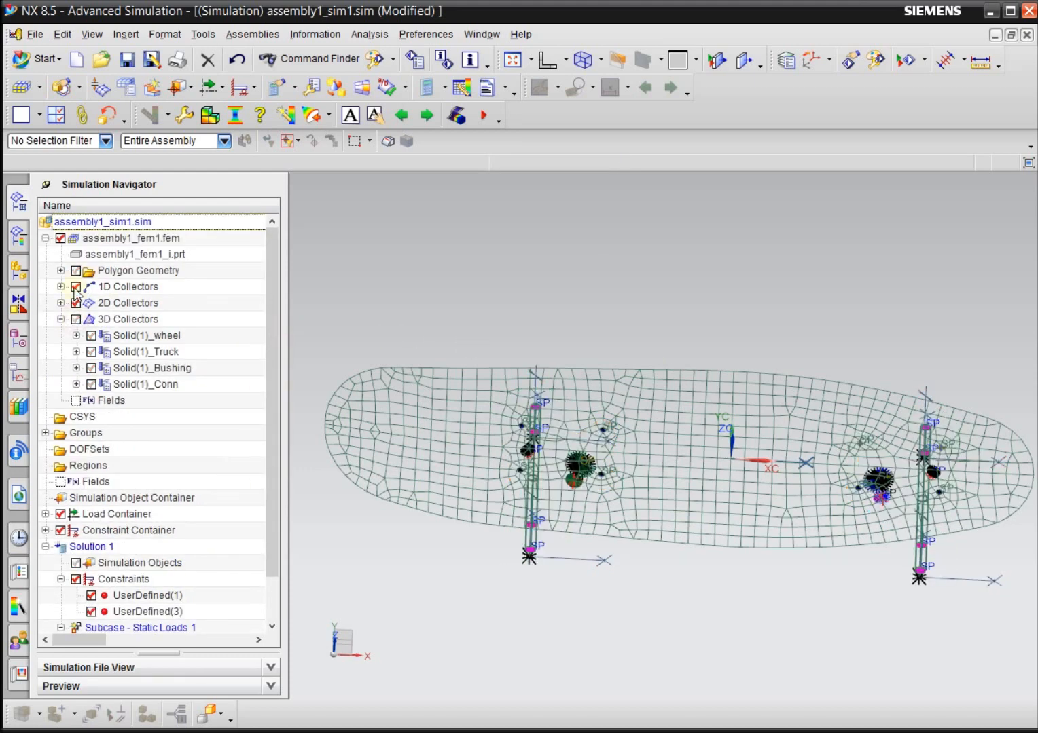
left_click(76, 288)
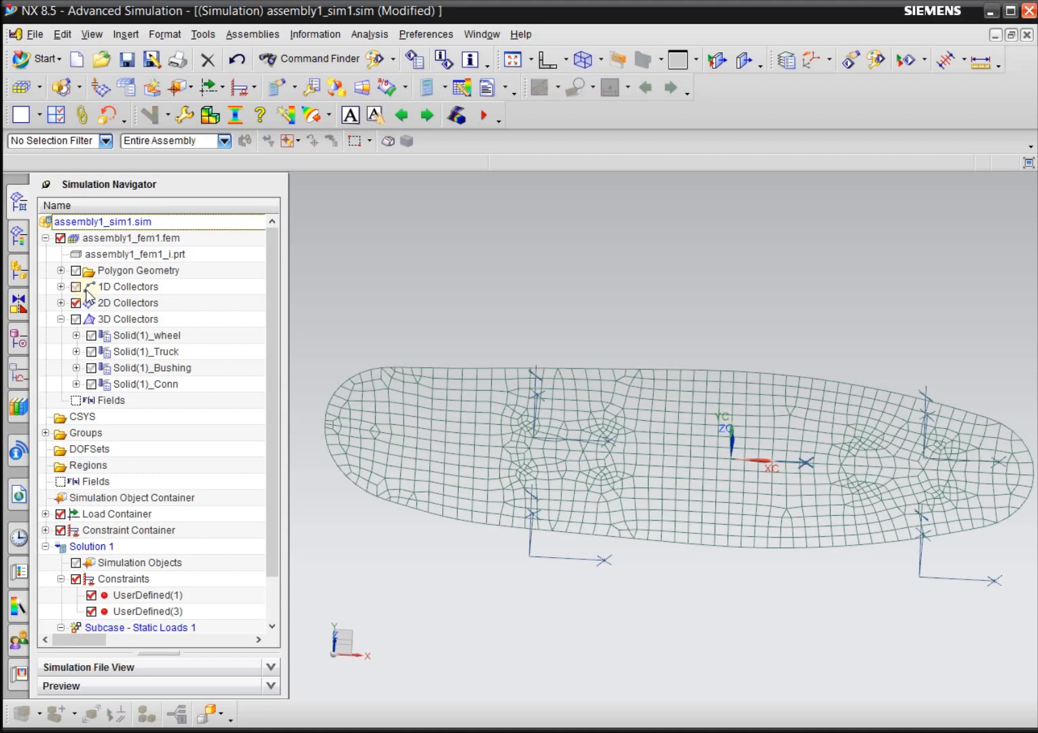
left_click(61, 320)
scroll(428, 381, "down", 1)
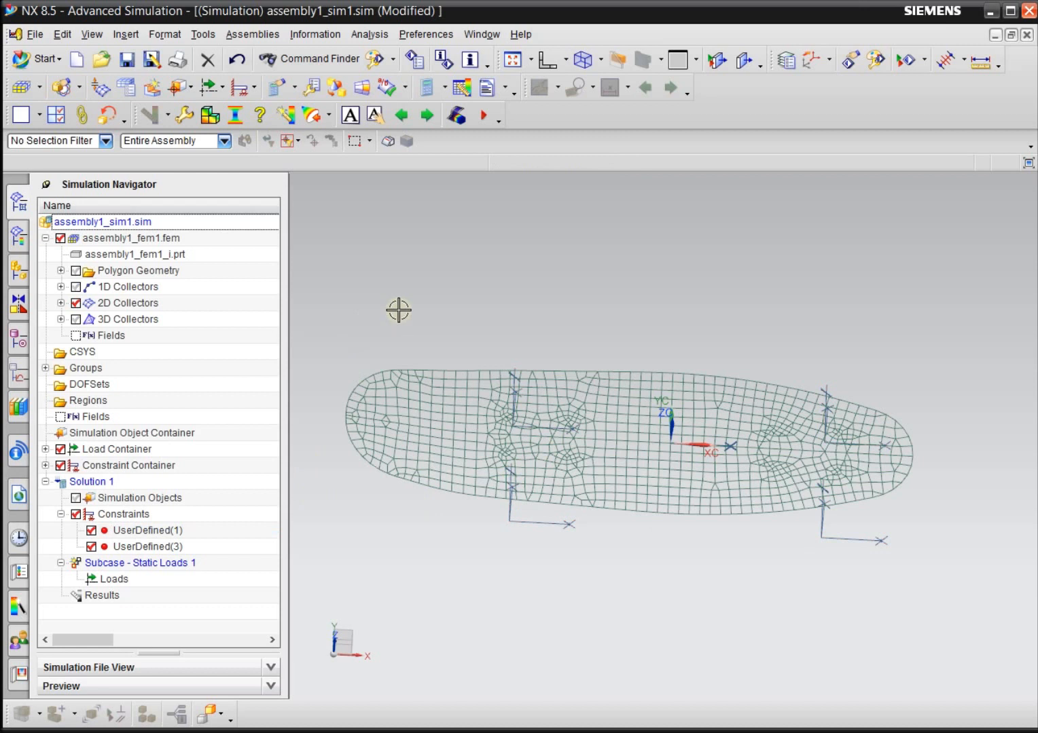
Create a normal pressure load of -3 lbf/in^2 (psi) on all 2D element faces of the skateboard deck.
left_click(210, 89)
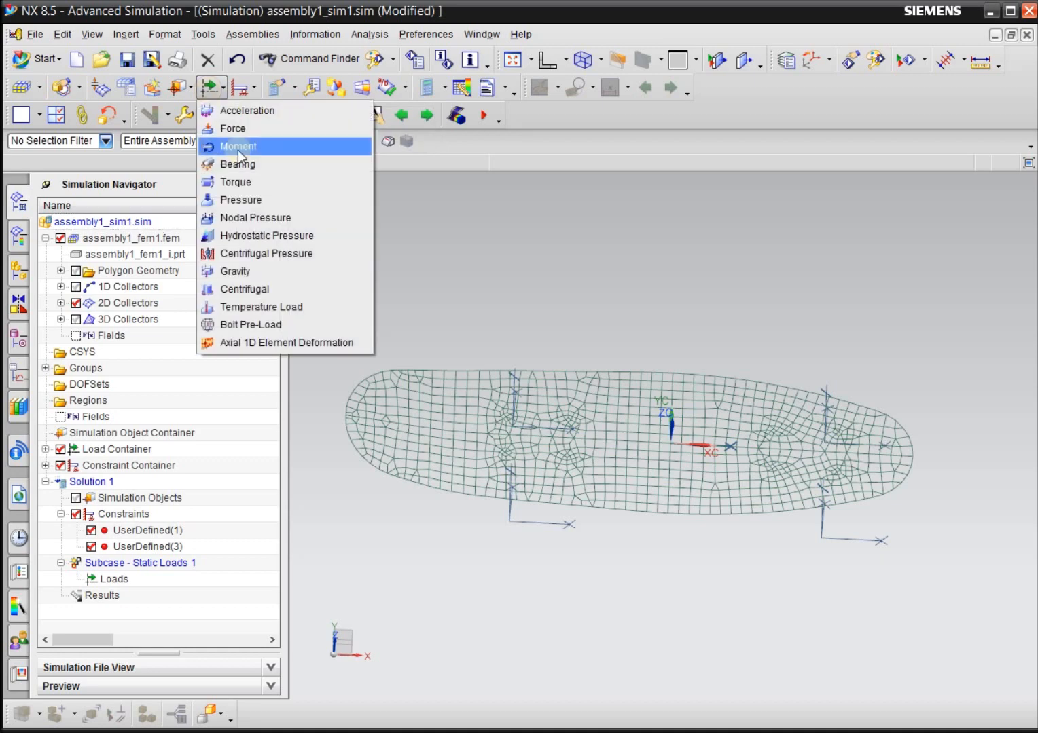
left_click(275, 198)
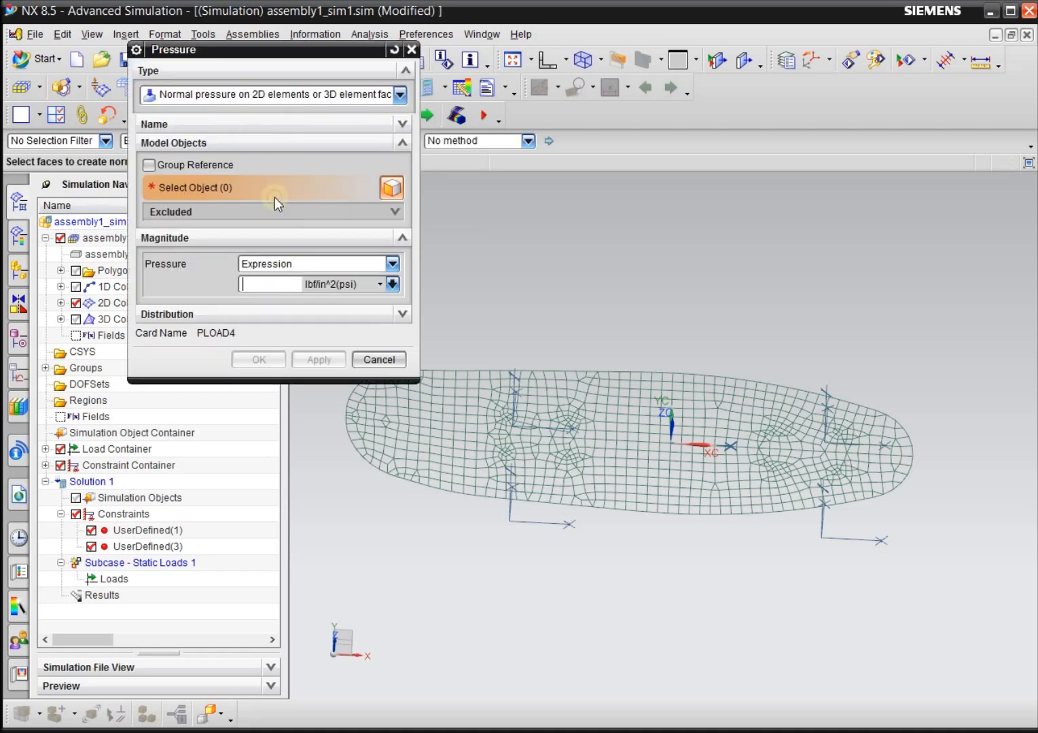
left_click_drag(260, 50, 207, 87)
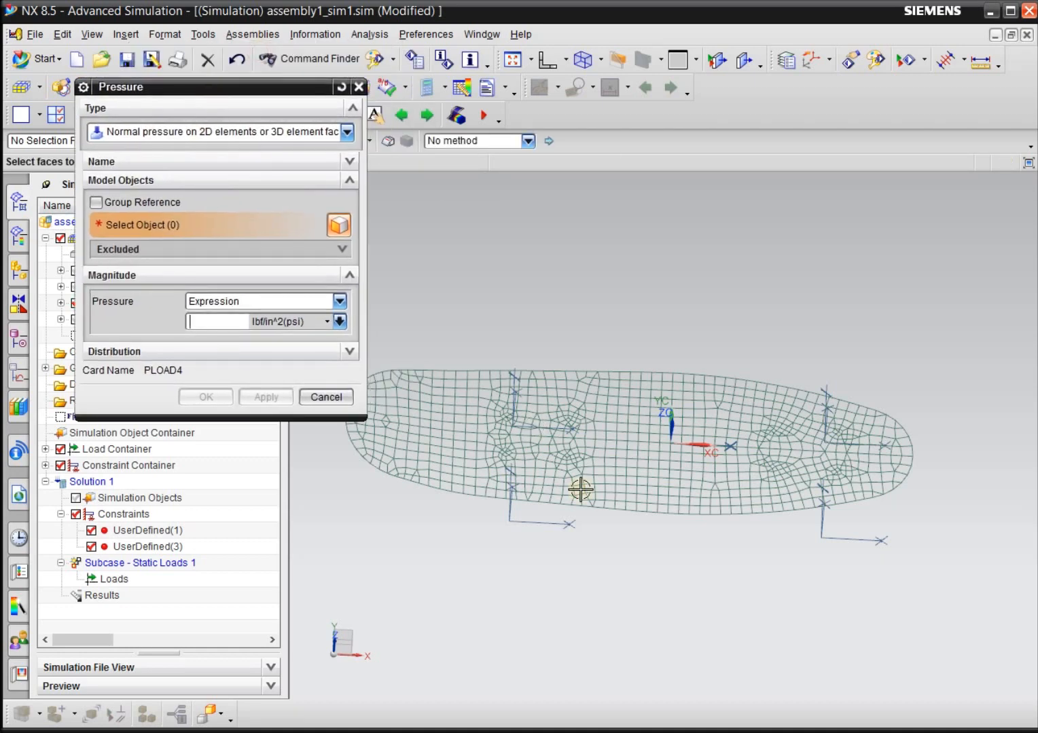
mouse_move(686, 598)
middle_mouse_down()
mouse_move(686, 528)
mouse_move(686, 563)
middle_mouse_up()
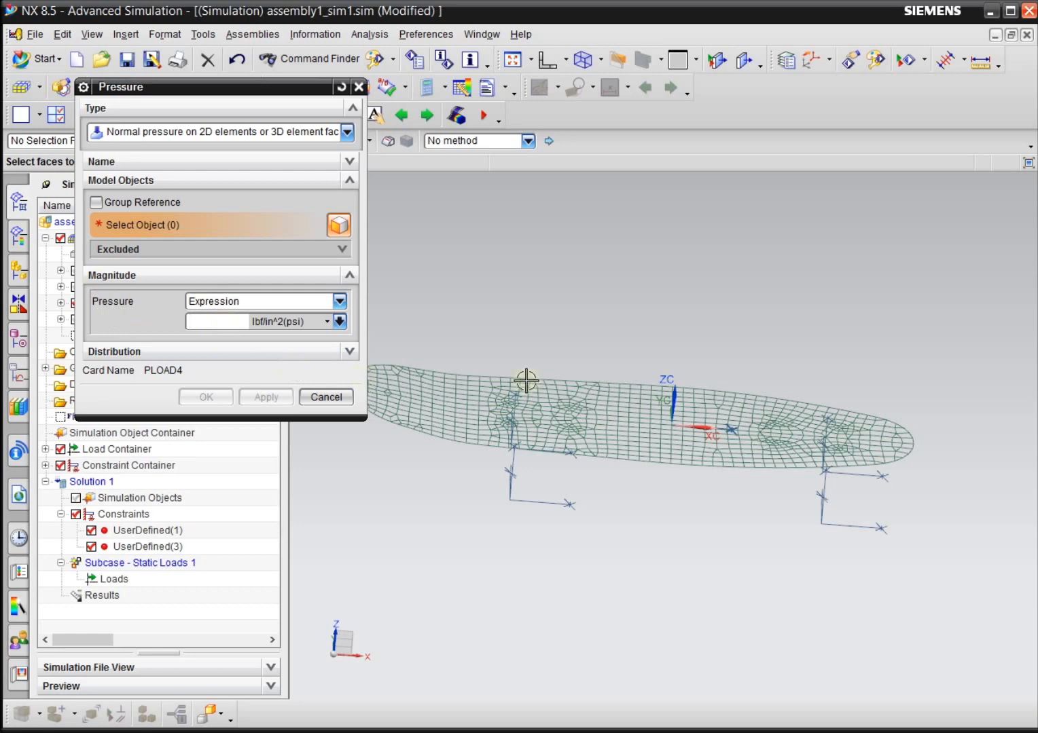
scroll(672, 424, "up", 1)
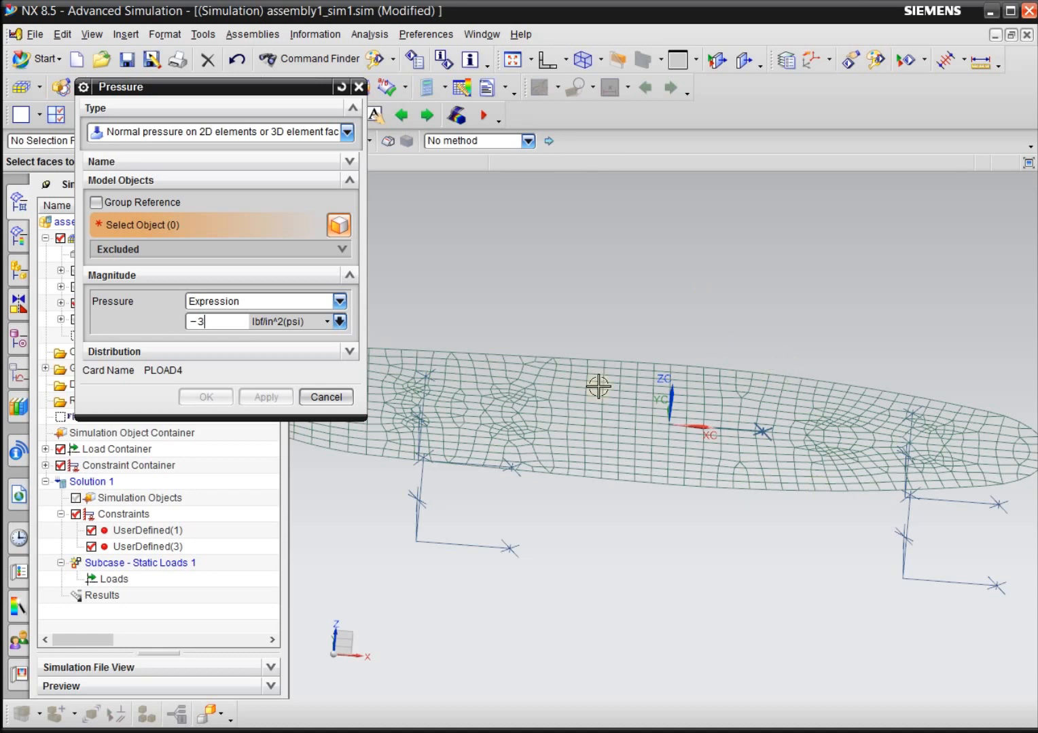
middle_click_drag(842, 483, 580, 668)
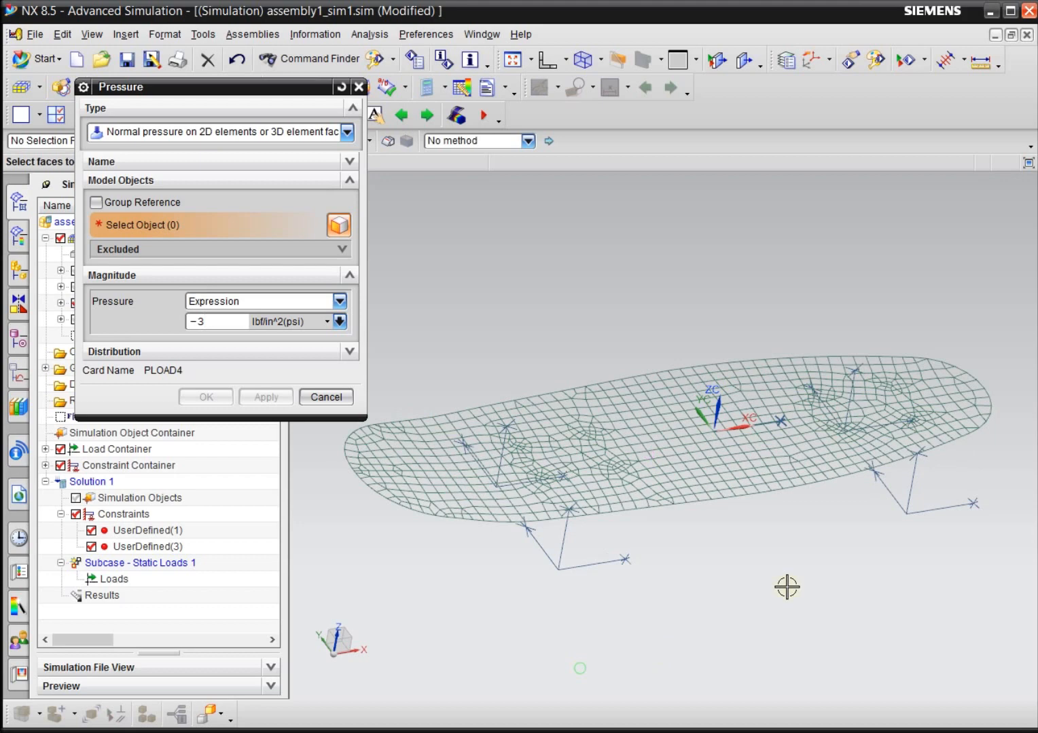
scroll(788, 586, "down", 2)
left_click_drag(416, 249, 995, 599)
left_click(222, 392)
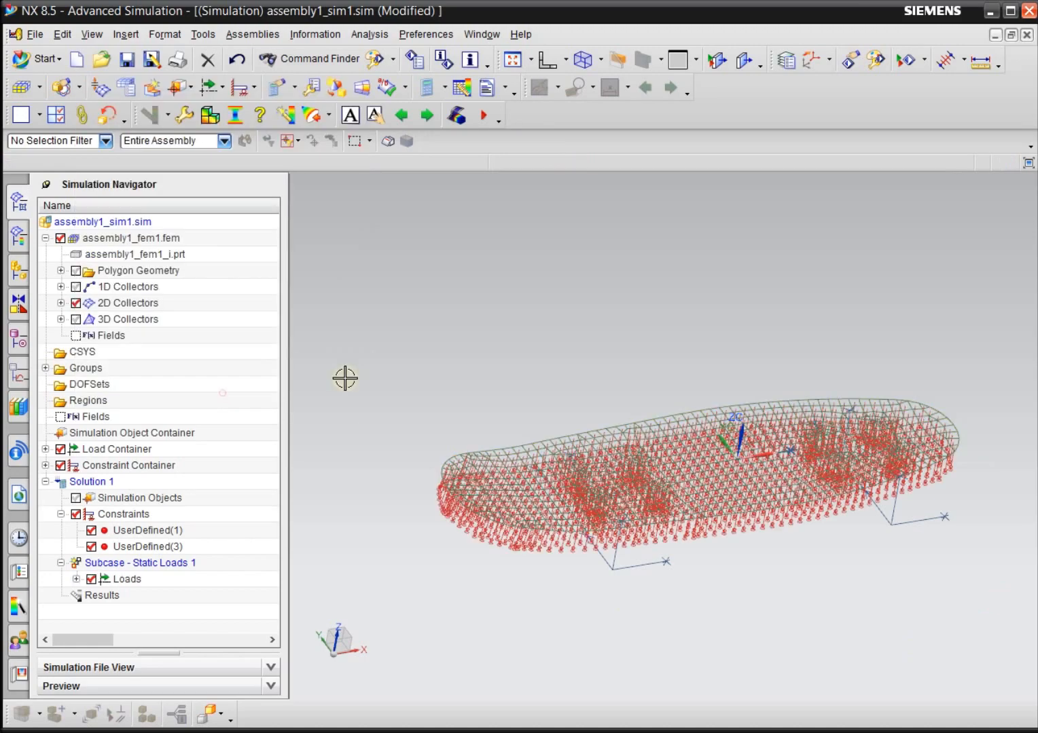
Examine the deck's pressure load arrows from an angle and up close, with Pressure(8) highlighted under the subcase's loads.
mouse_move(521, 644)
middle_mouse_down()
mouse_move(504, 551)
mouse_move(536, 671)
mouse_move(541, 645)
mouse_move(530, 628)
mouse_move(531, 640)
middle_mouse_up()
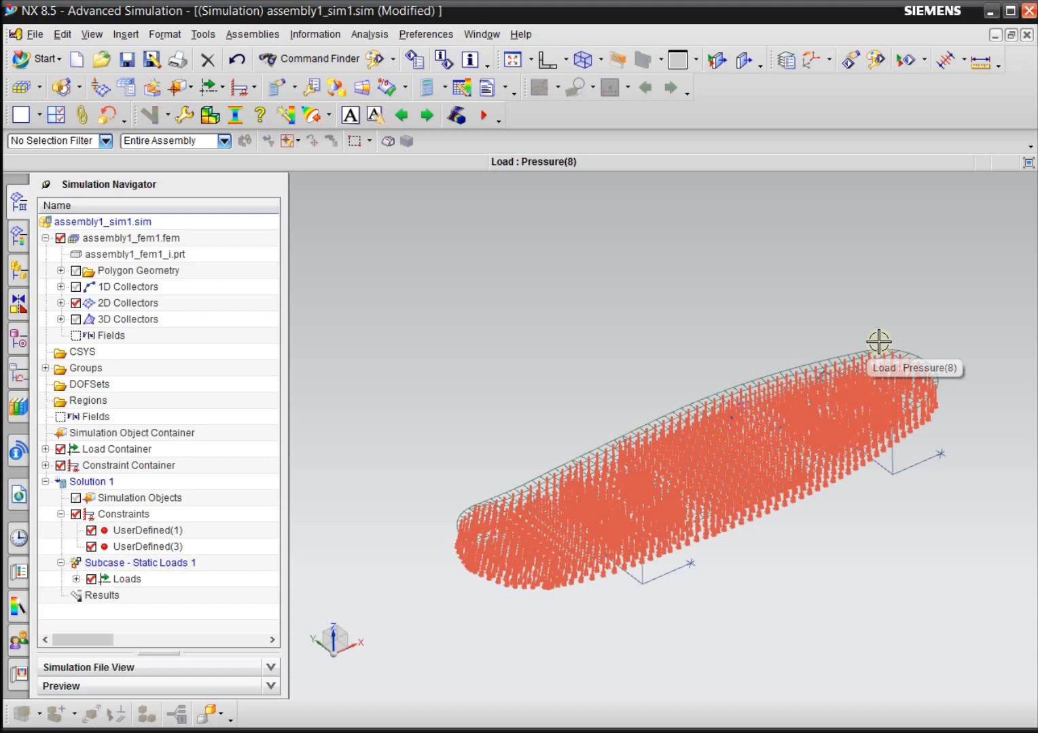
left_click(76, 580)
left_click(152, 597)
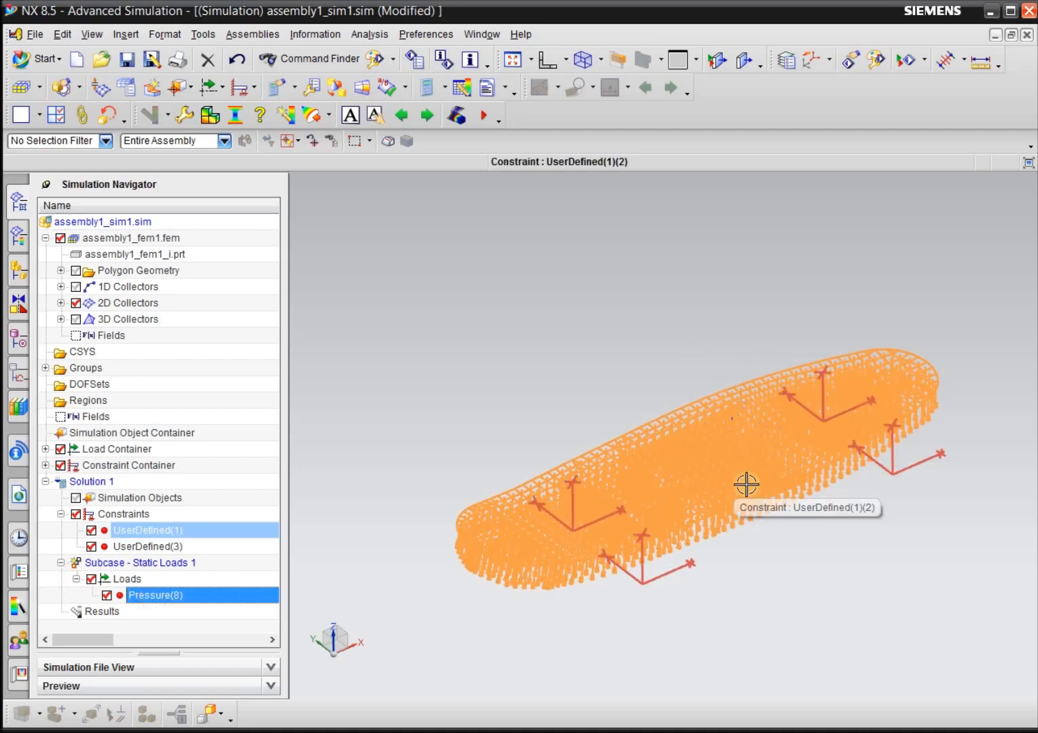
scroll(711, 470, "up", 3)
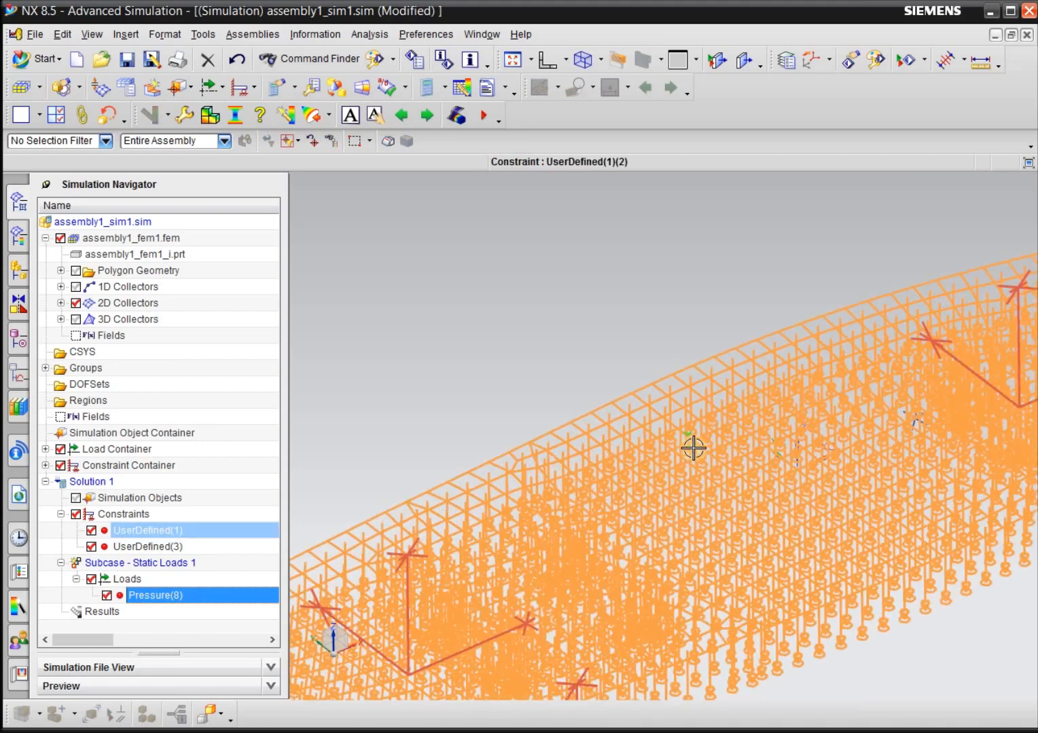
scroll(690, 447, "down", 3)
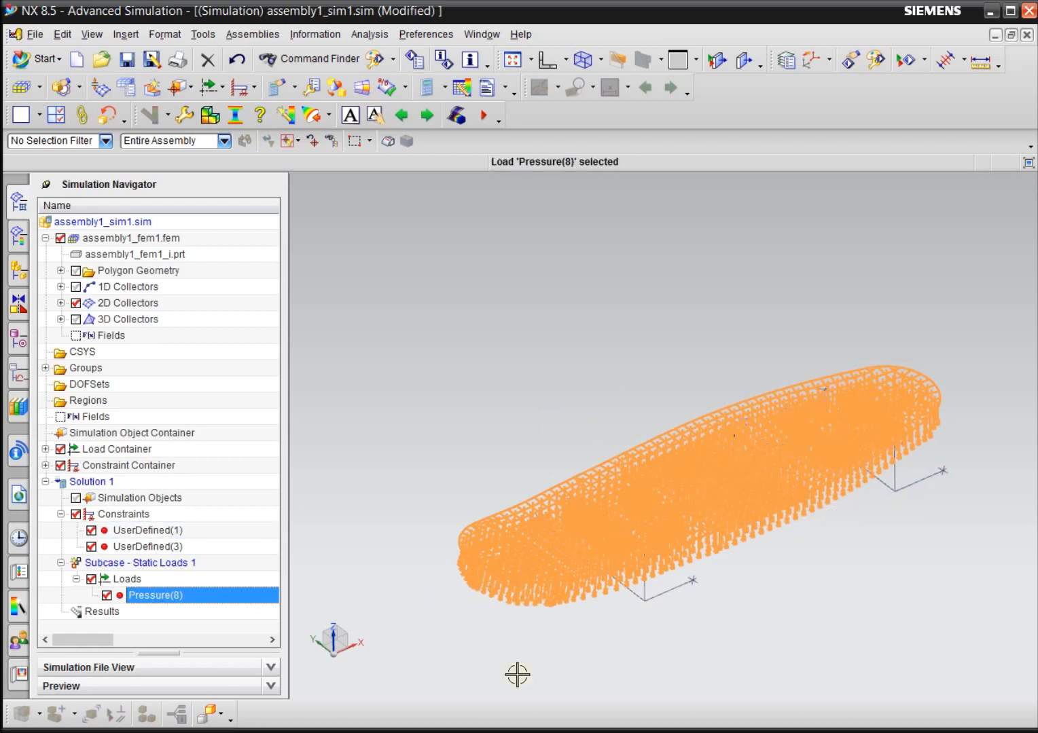
right_click(195, 601)
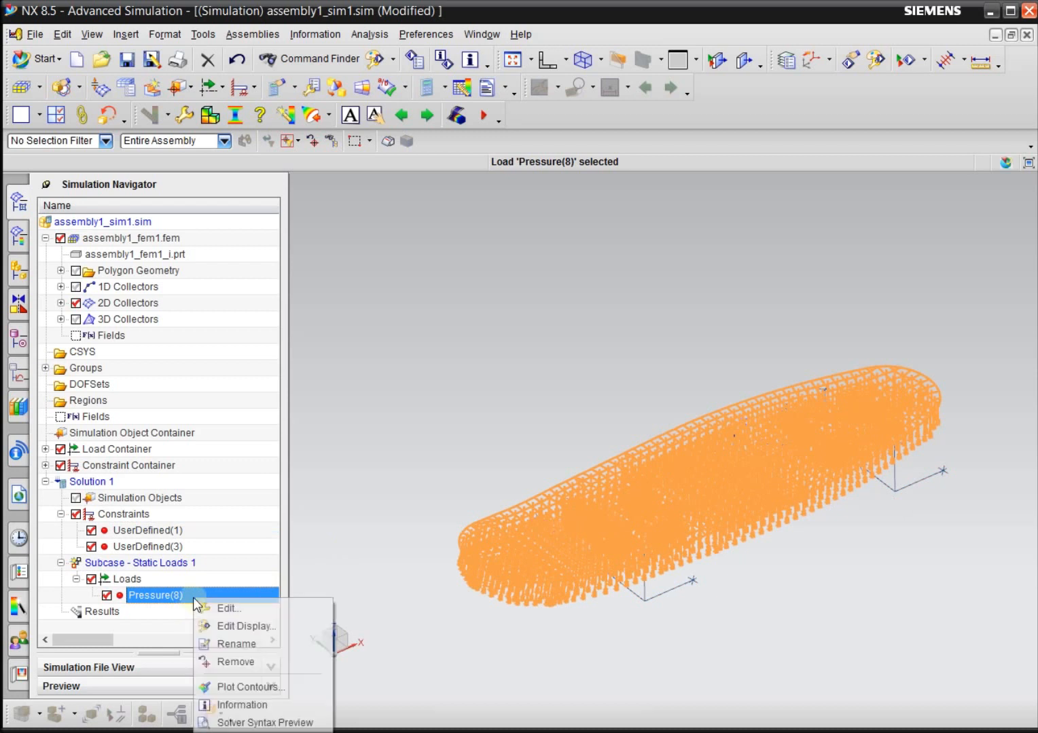
left_click(459, 412)
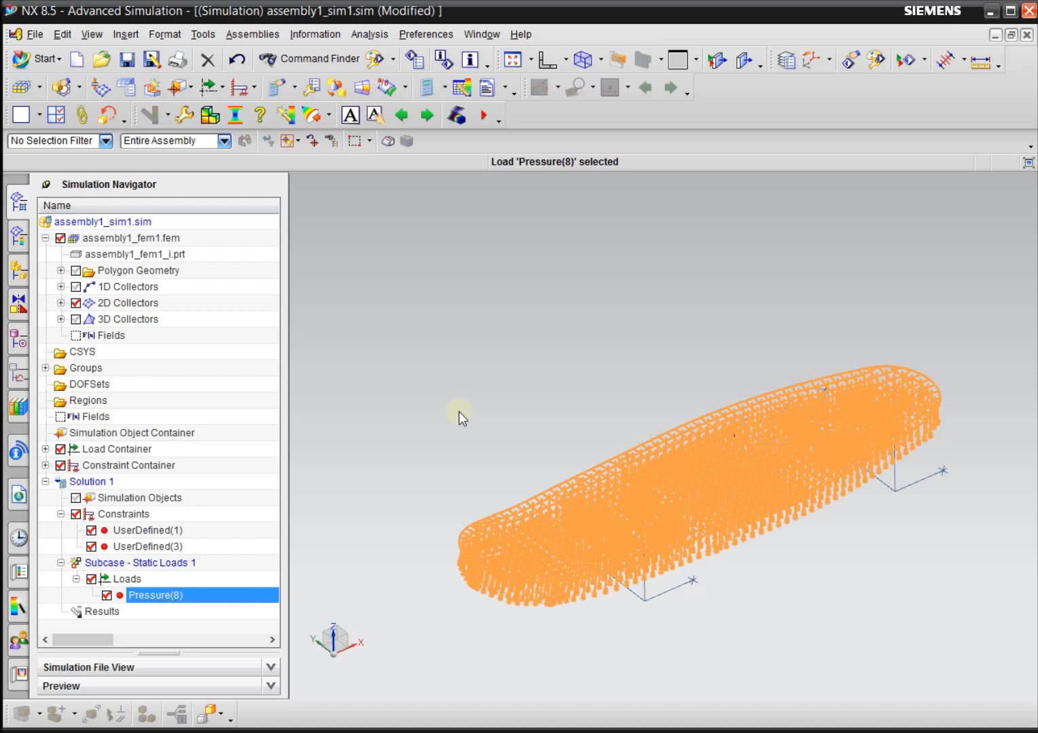
Set the magnitude of the Pressure(8) load to -3.5 lbf/in^2 (psi), with the deck shown lengthwise from above.
right_click(164, 602)
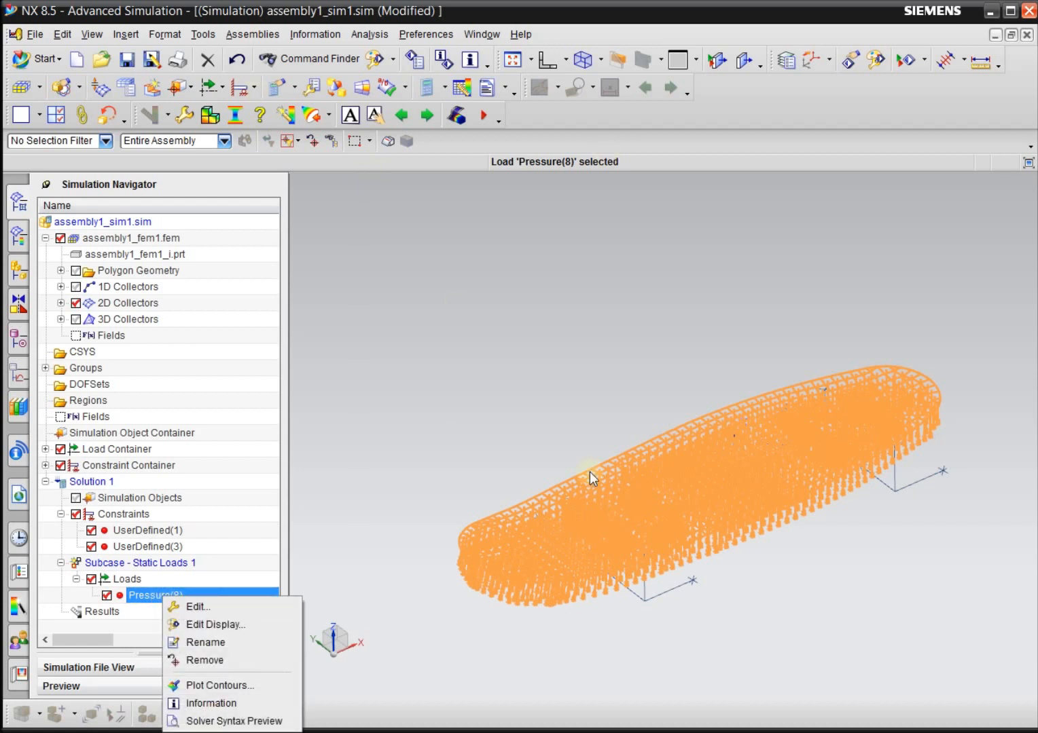
left_click(243, 605)
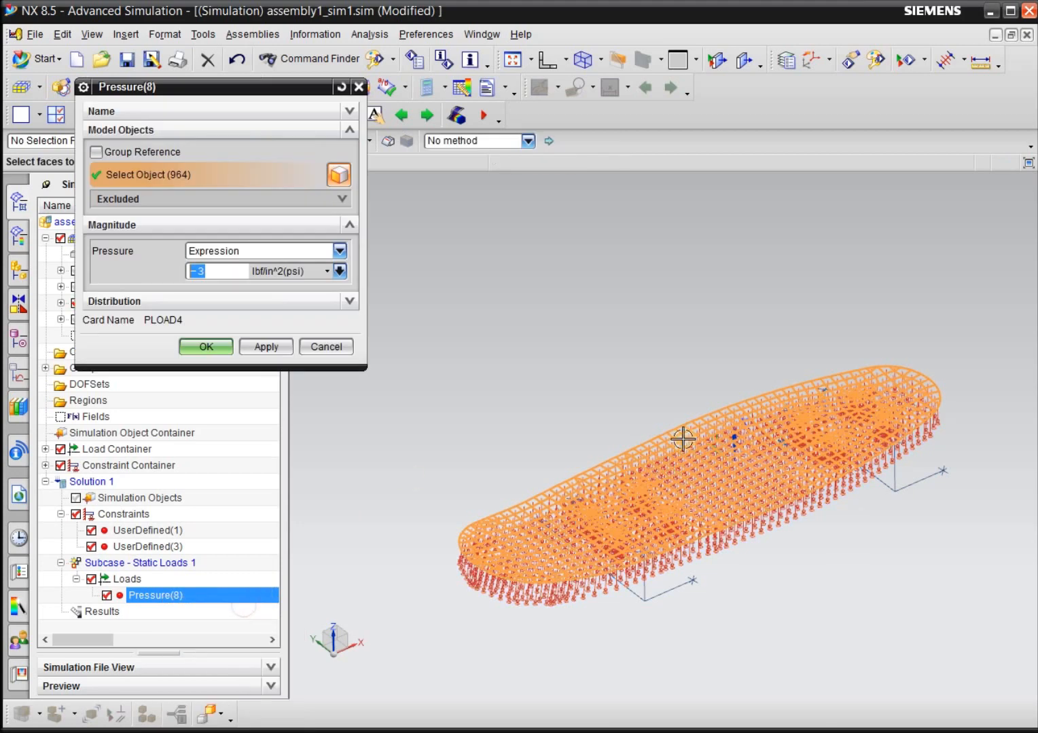
scroll(550, 285, "down", 2)
middle_click_drag(568, 304, 598, 373)
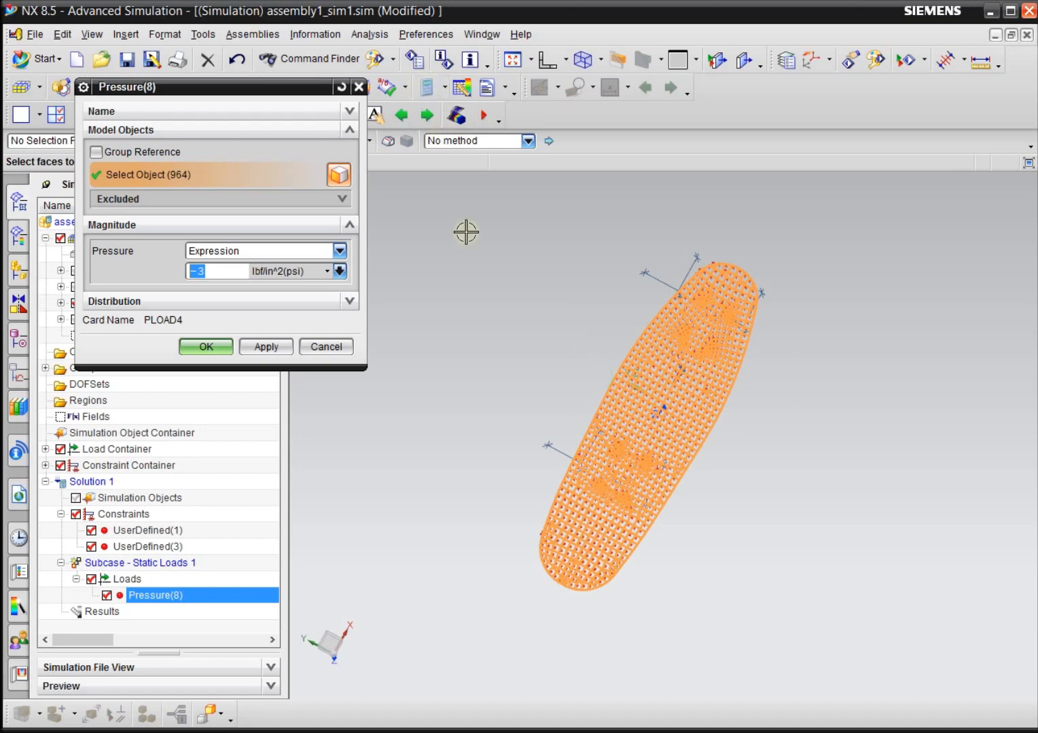
key("F8")
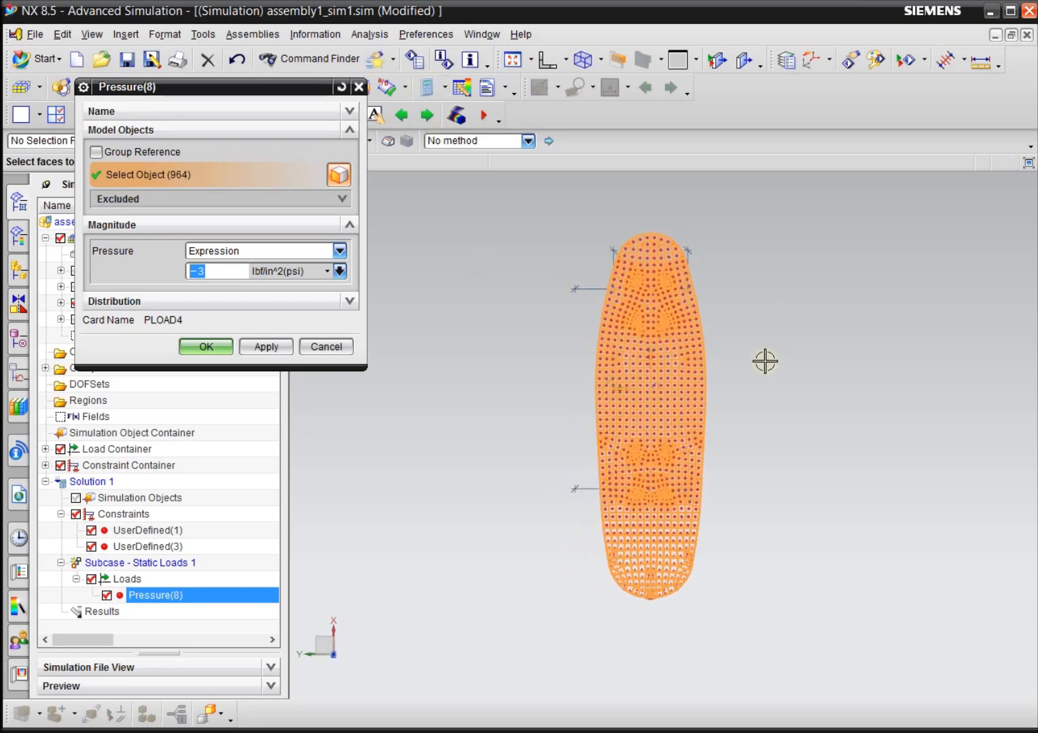
scroll(663, 269, "up", 1)
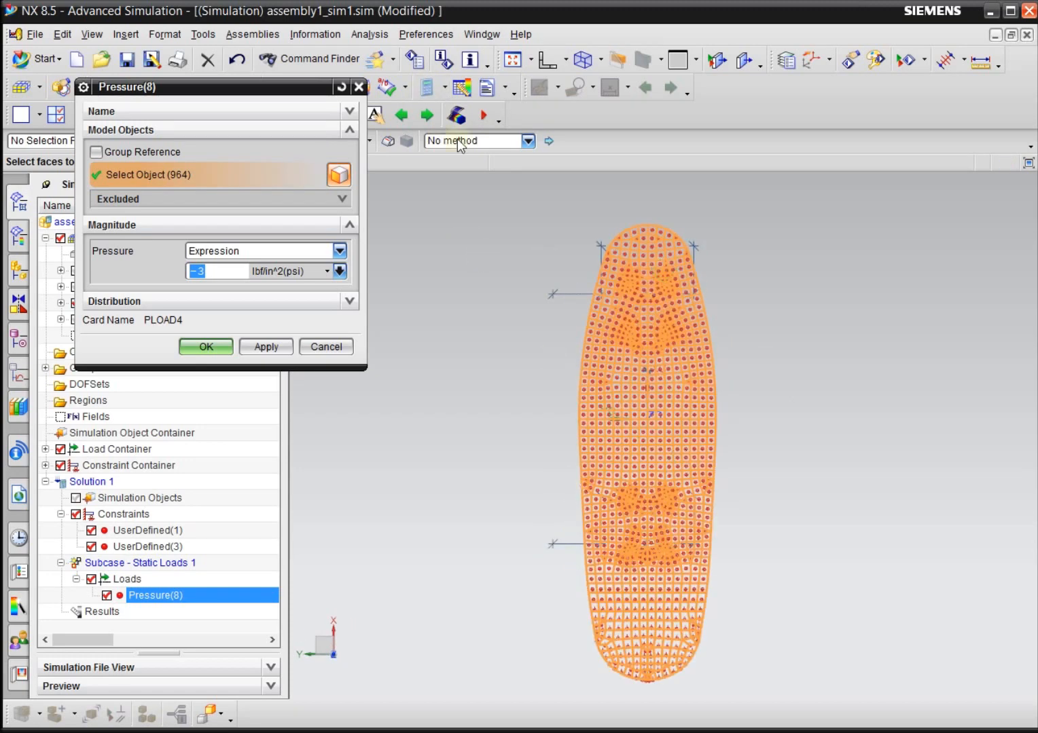
left_click(565, 60)
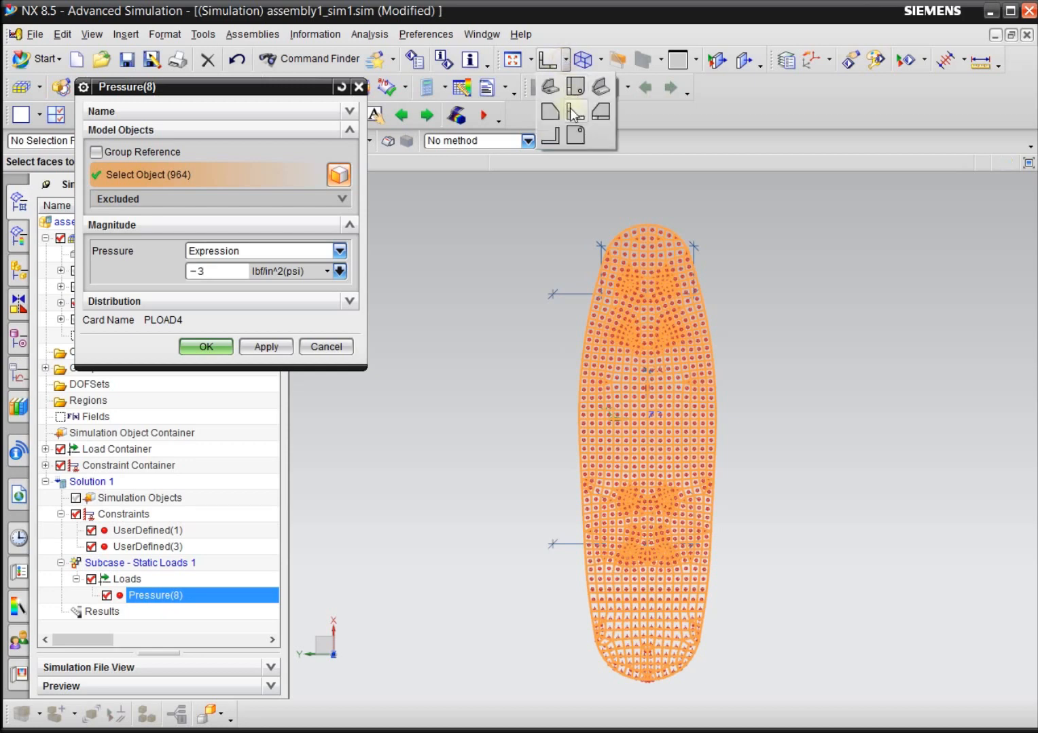
left_click(575, 90)
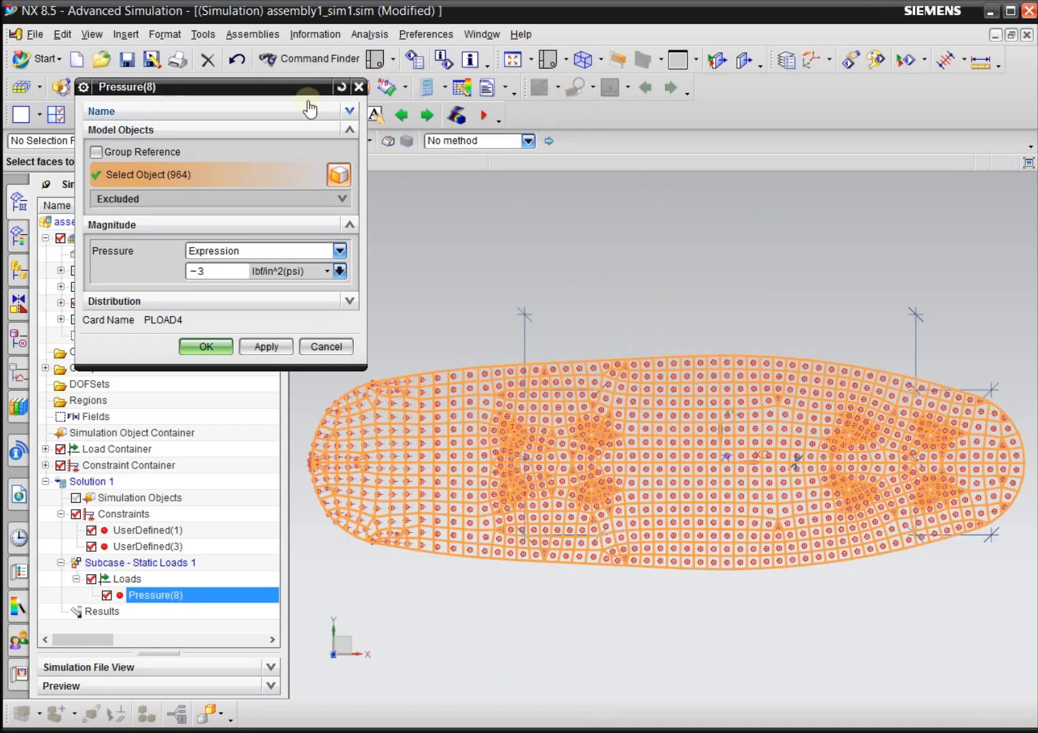
left_click_drag(288, 84, 246, 46)
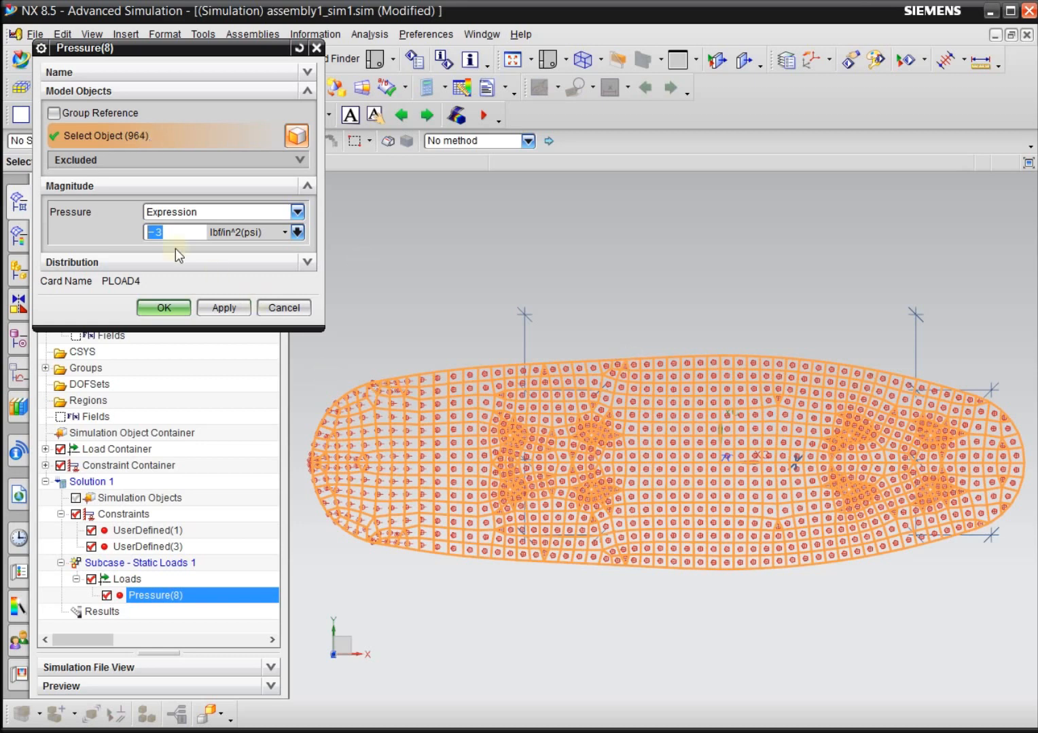
left_click(169, 232)
Remove the element faces of the deck's +Y half from Pressure(8), keeping the load only on the -Y half.
left_click_drag(300, 352, 1031, 466)
left_click_drag(306, 340, 837, 354)
left_click_drag(1020, 429, 1030, 464)
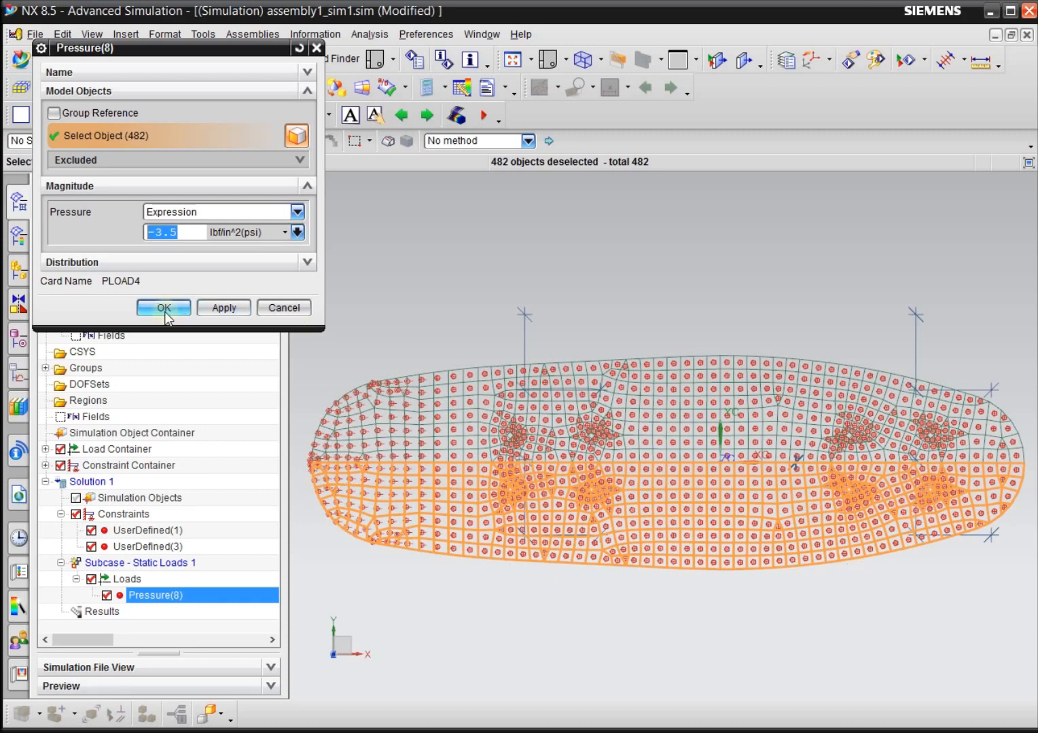
left_click(209, 309)
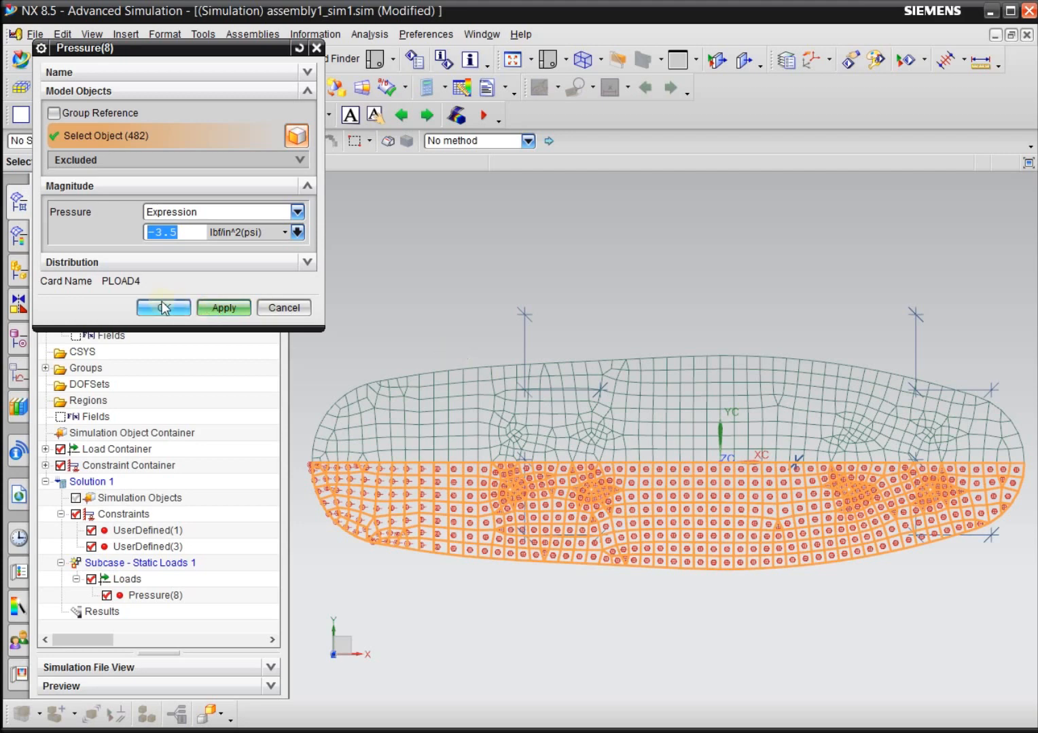
left_click(178, 308)
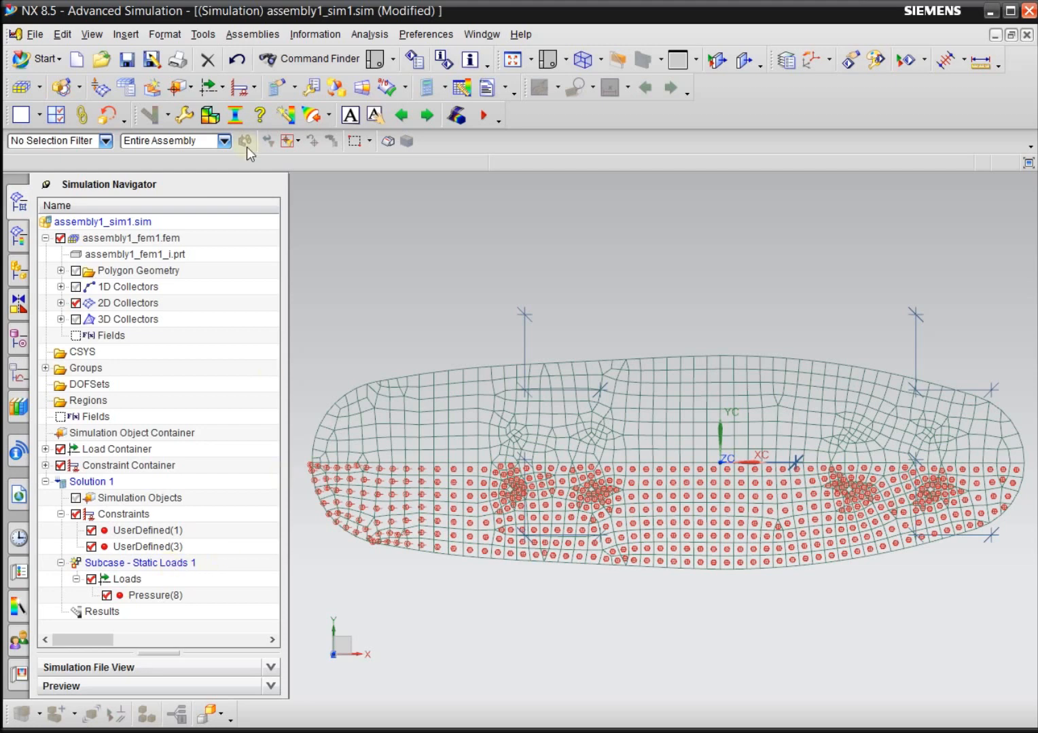
Start a second normal pressure load and select all element faces on the deck's unloaded +Y half.
left_click(216, 89)
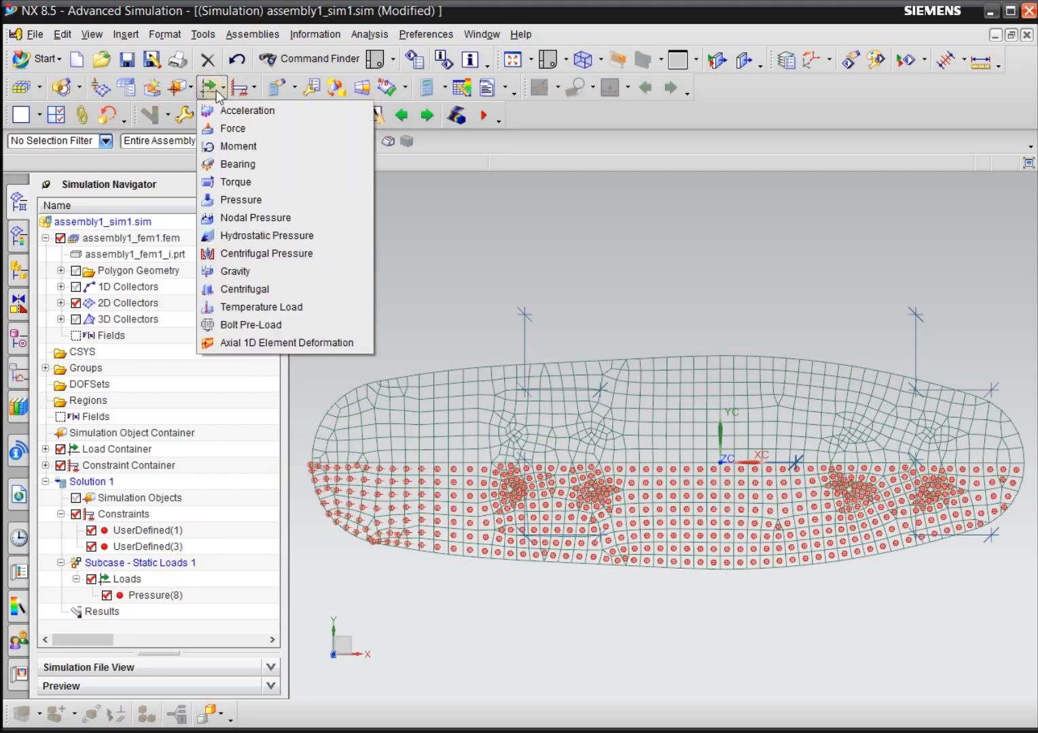
left_click(242, 201)
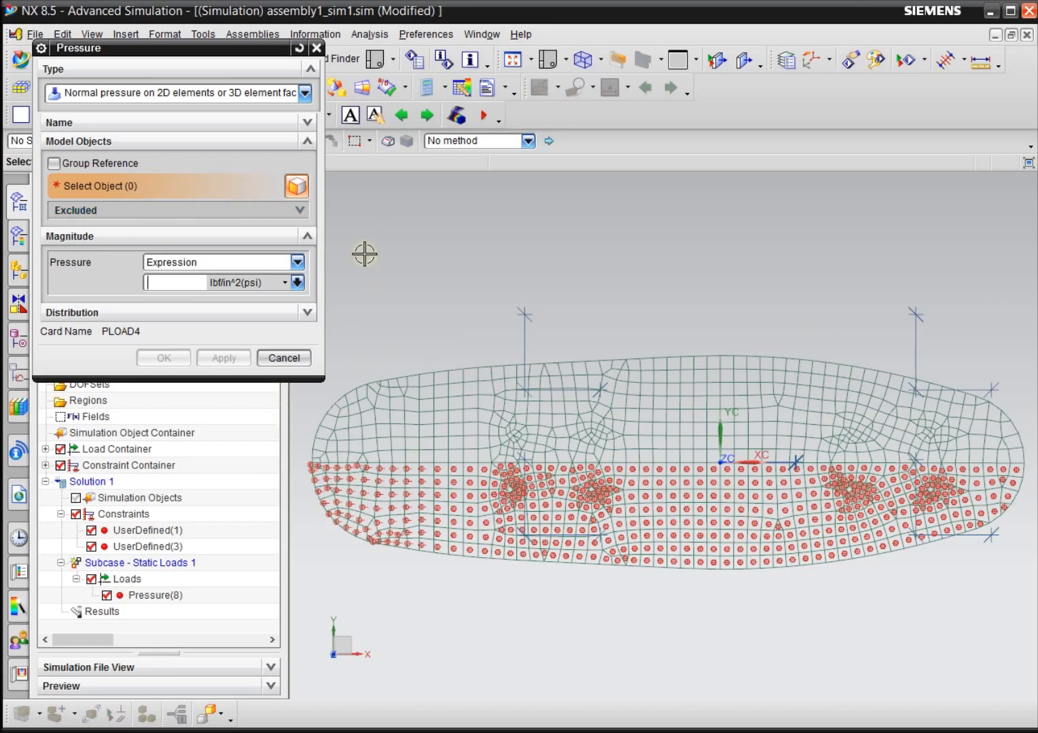
left_click_drag(236, 50, 207, 48)
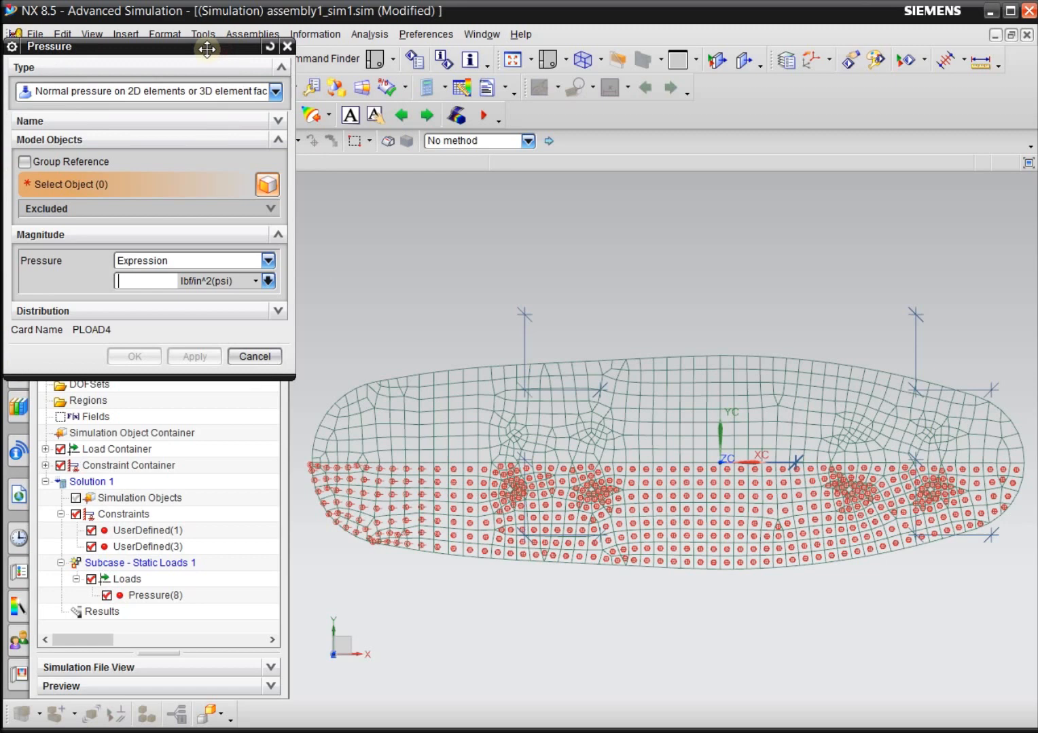
left_click(307, 298)
left_click_drag(317, 343, 1030, 464)
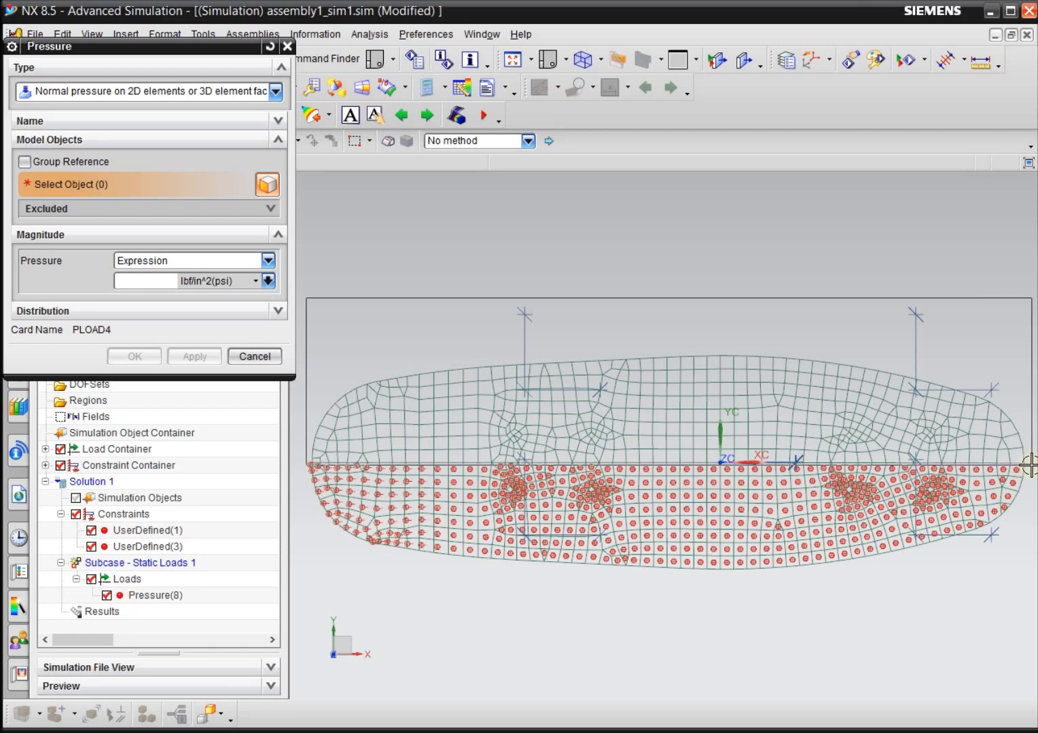
left_click_drag(1030, 464, 1030, 464)
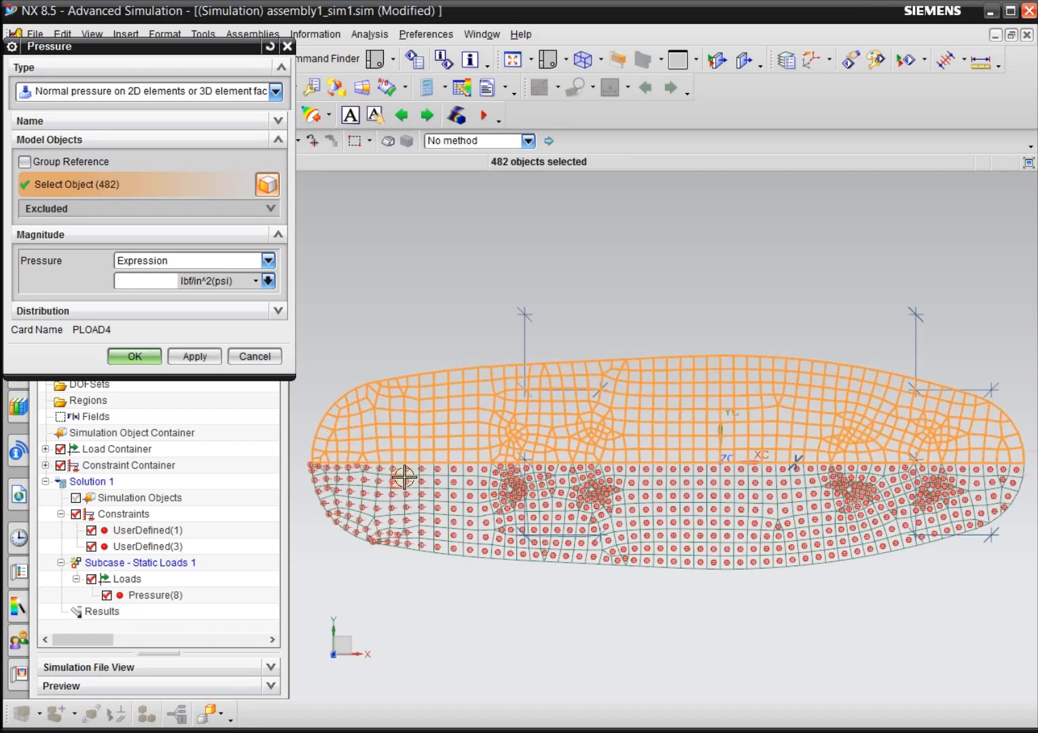
Set the second pressure load's magnitude to -2.5 lbf/in^2 (psi) and create it.
scroll(313, 469, "up", 3)
scroll(331, 491, "down", 5)
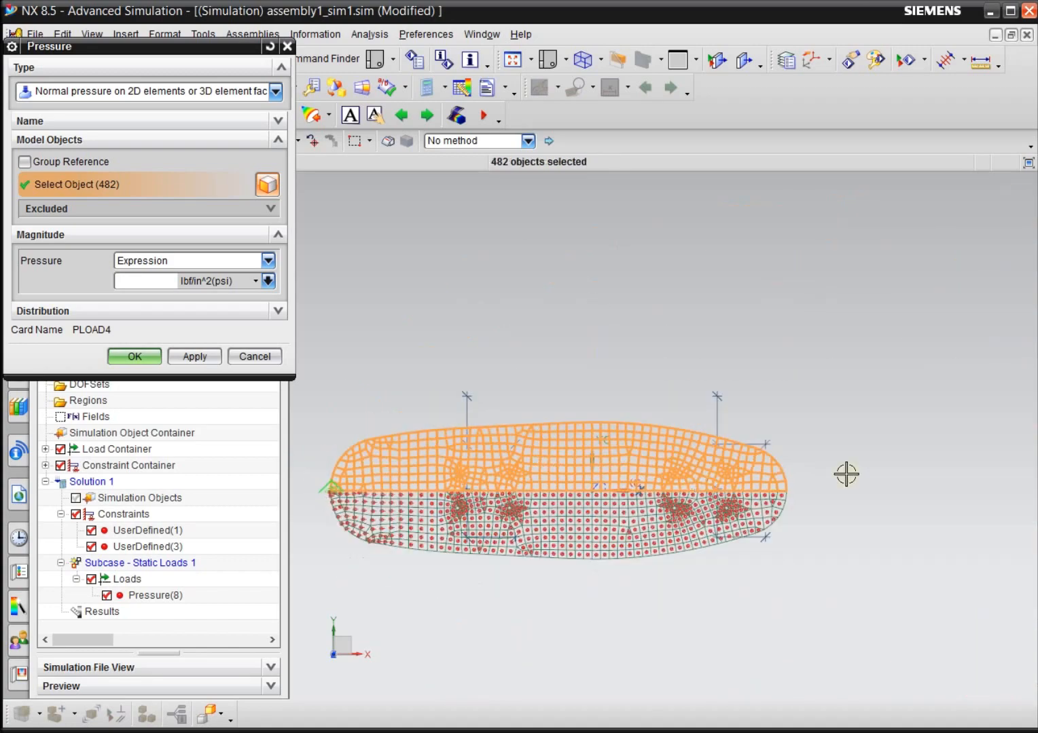
scroll(835, 479, "up", 4)
scroll(881, 492, "down", 5)
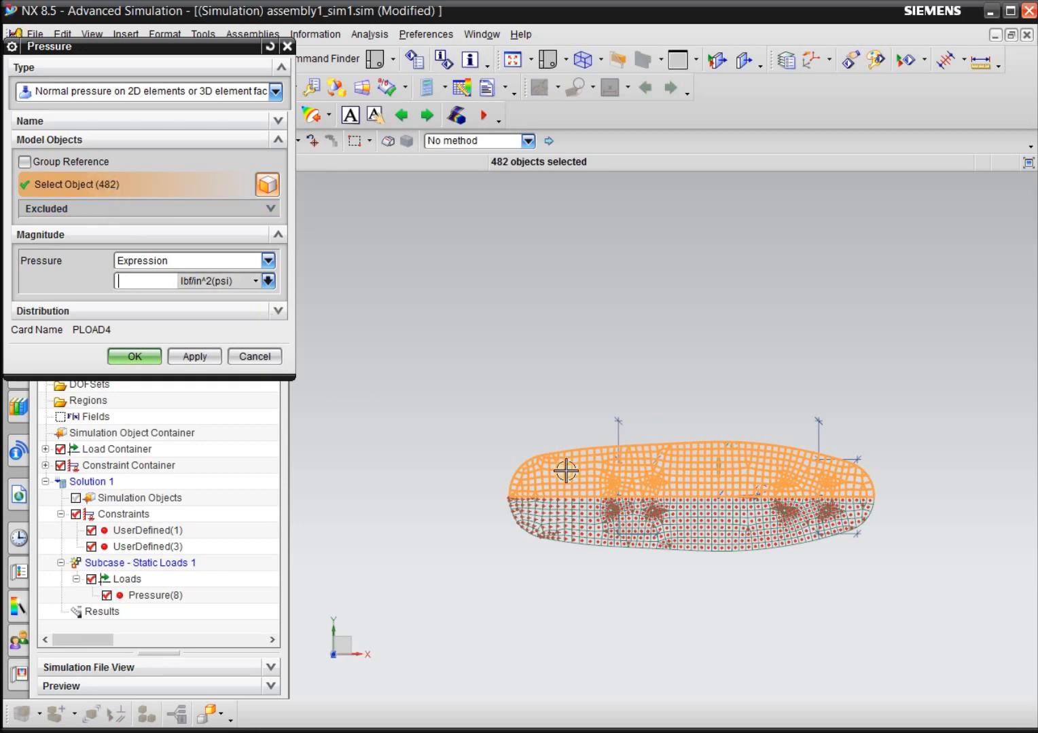
scroll(677, 502, "up", 3)
scroll(764, 520, "down", 3)
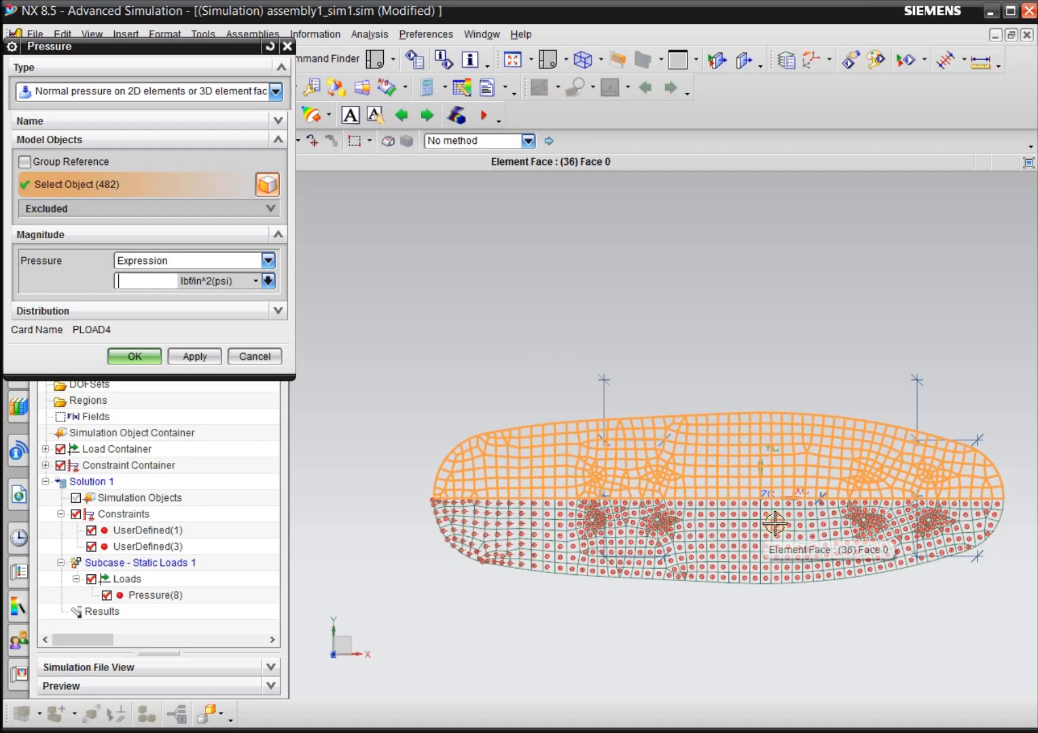
type("-")
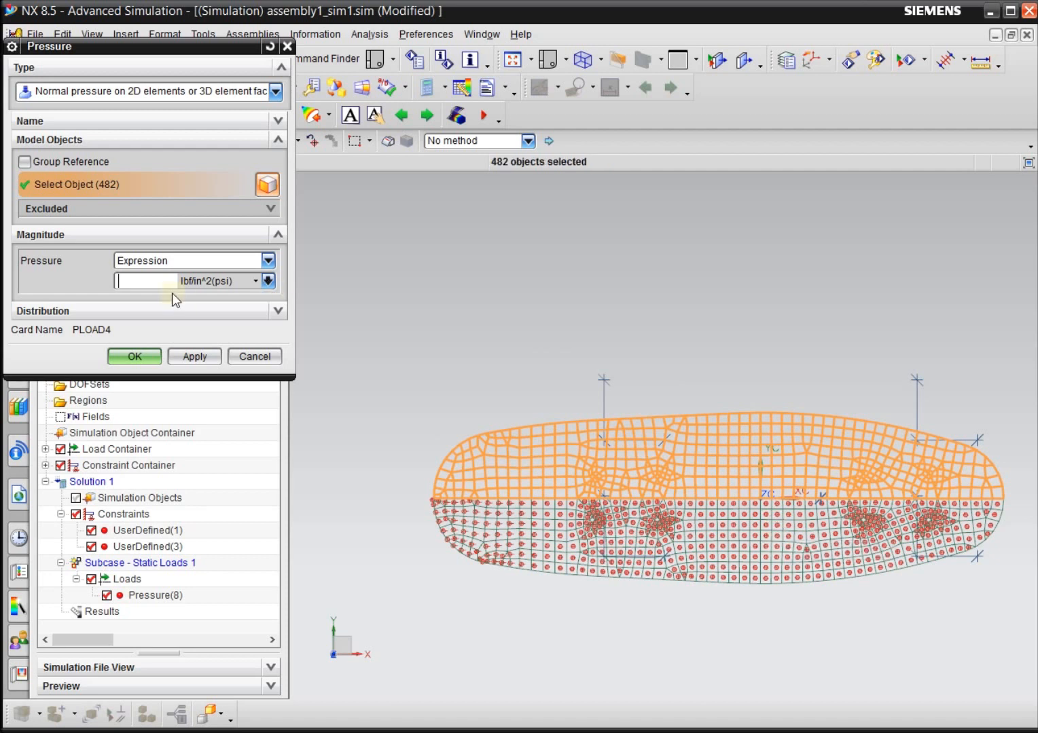
type("2.5")
left_click(135, 356)
Highlight Pressure(9) and Pressure(8) in turn and examine how the loads are distributed on the deck from an angle.
scroll(273, 407, "down", 1)
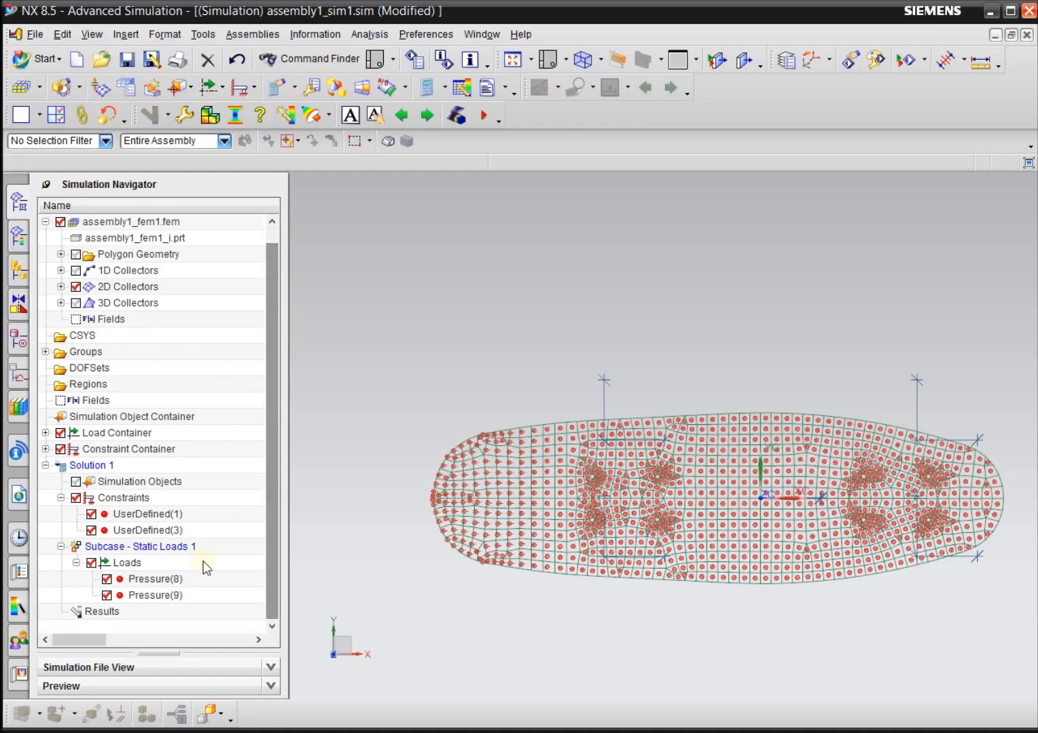
left_click(180, 592)
left_click(182, 580)
middle_click_drag(413, 595, 508, 575)
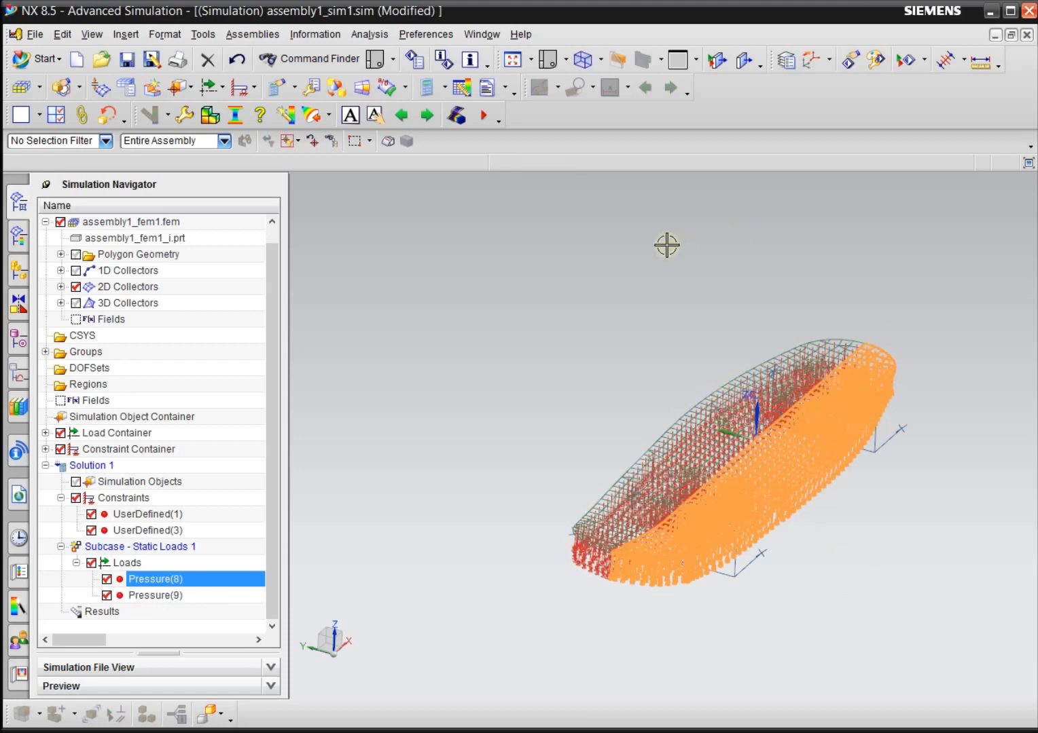
Run the model setup check on Solution 1, review its error summary, and close the report.
key("Escape")
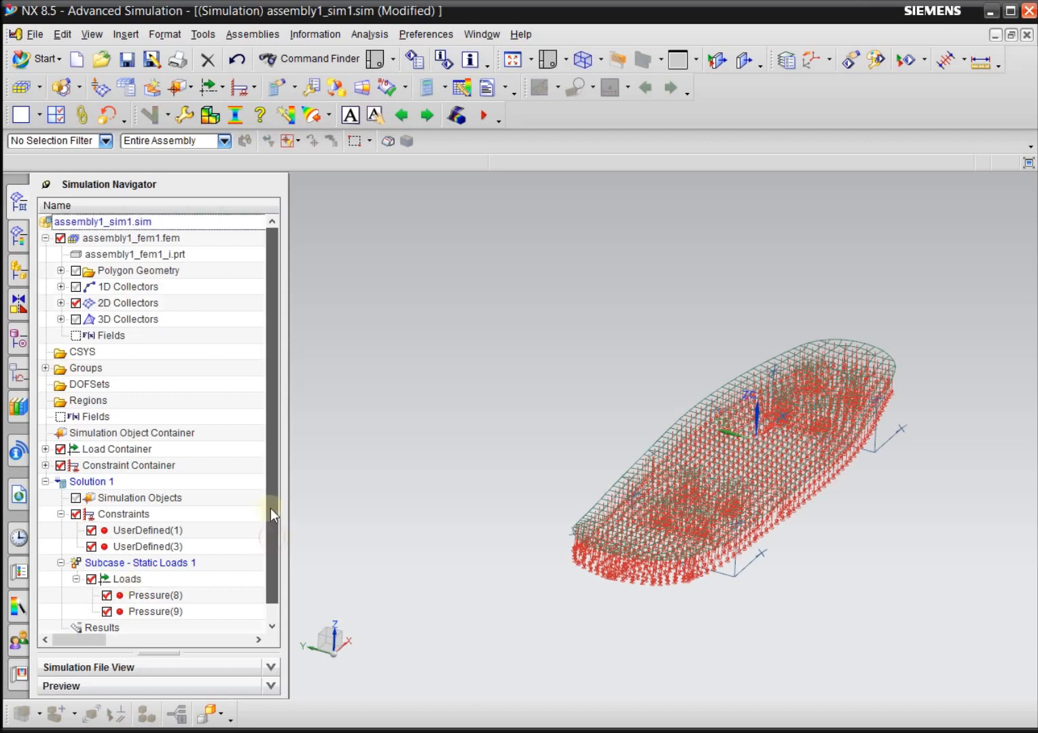
left_click(88, 466)
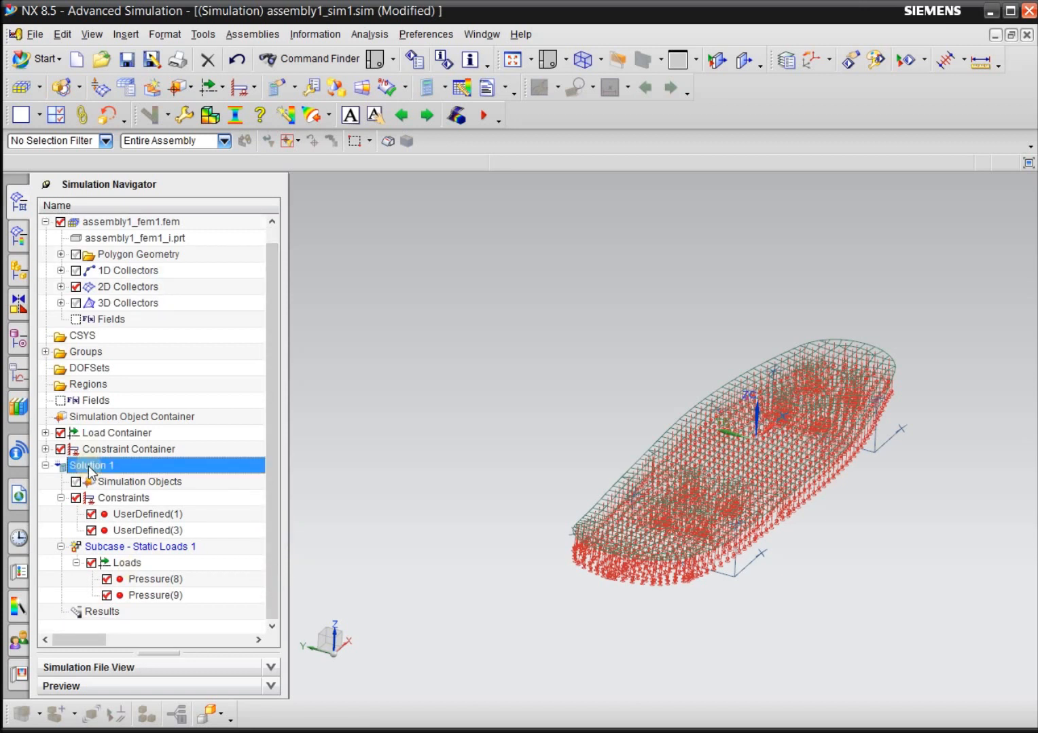
right_click(91, 471)
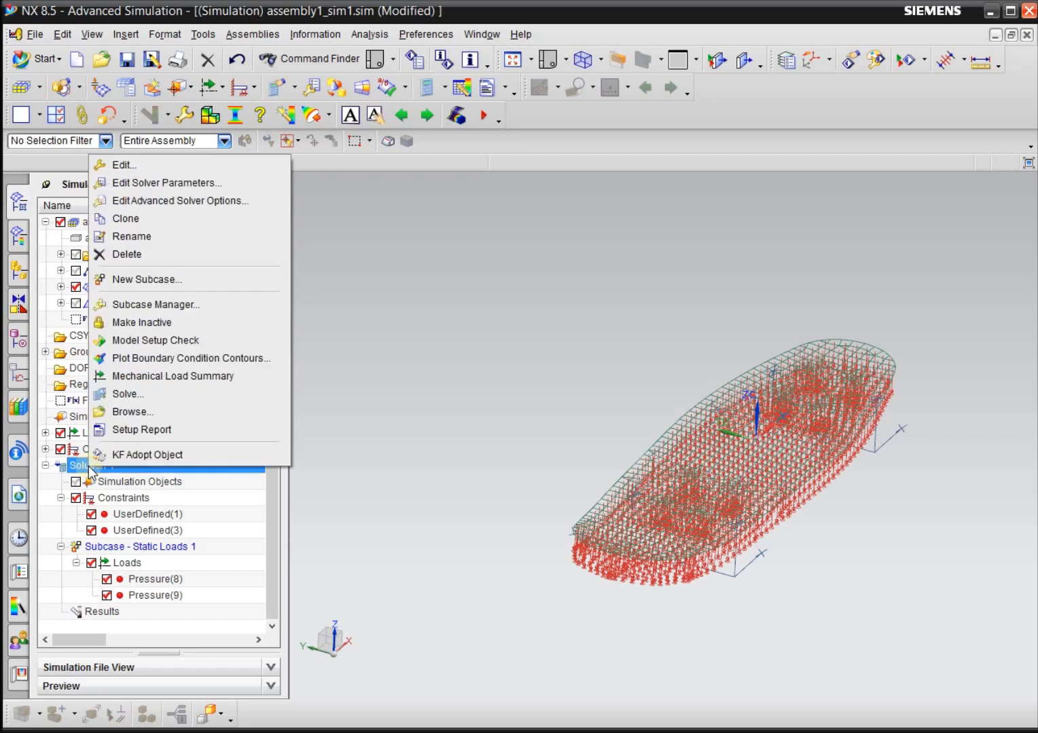
left_click(166, 342)
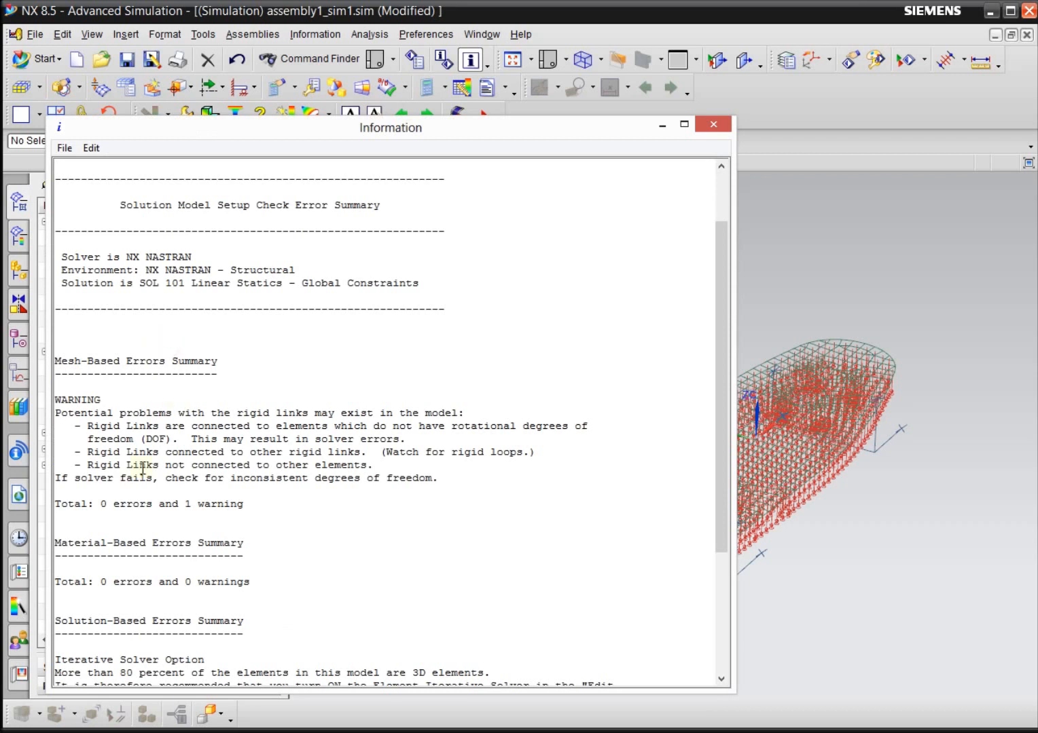
left_click_drag(100, 504, 155, 518)
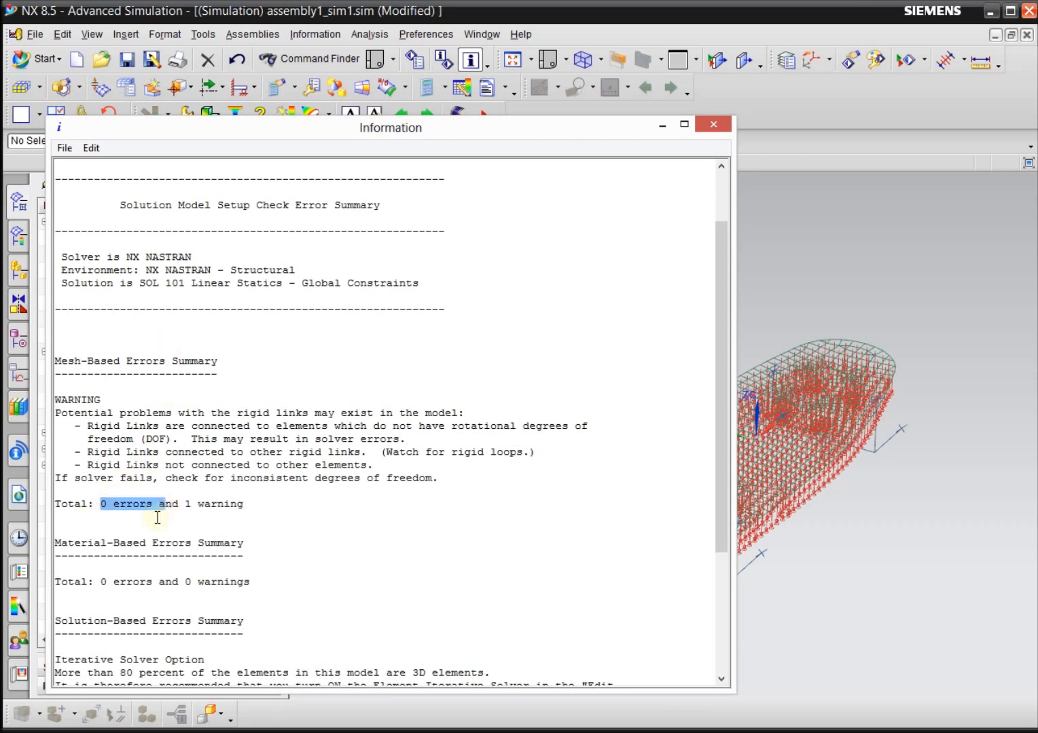
left_click(144, 535)
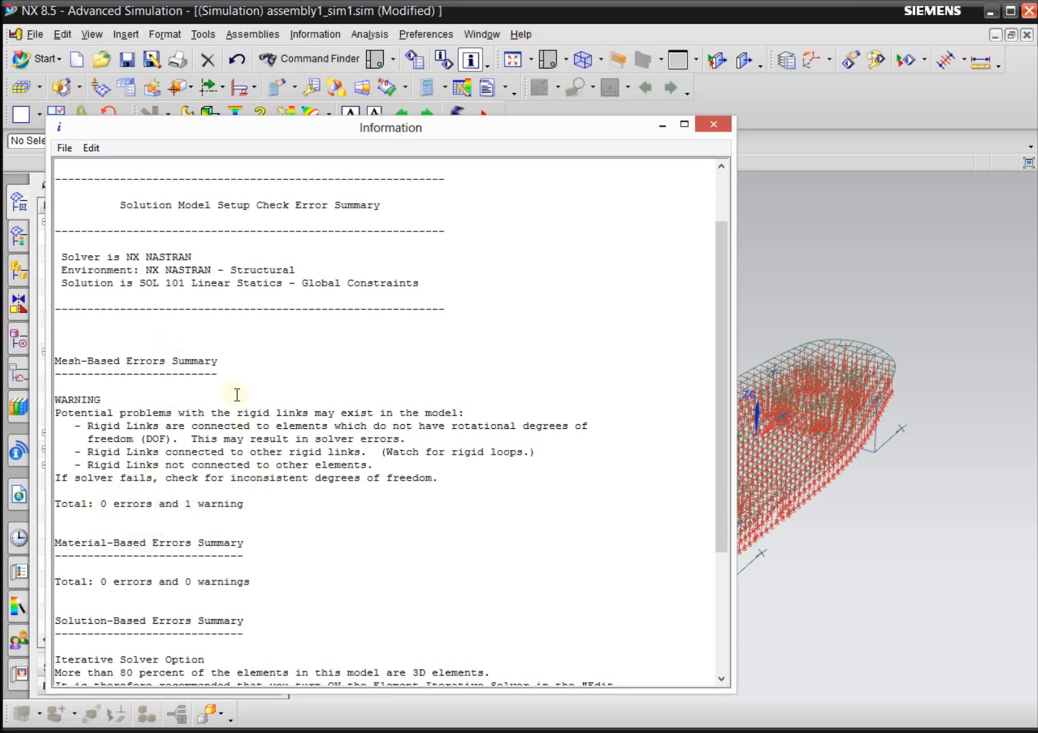
left_click(715, 125)
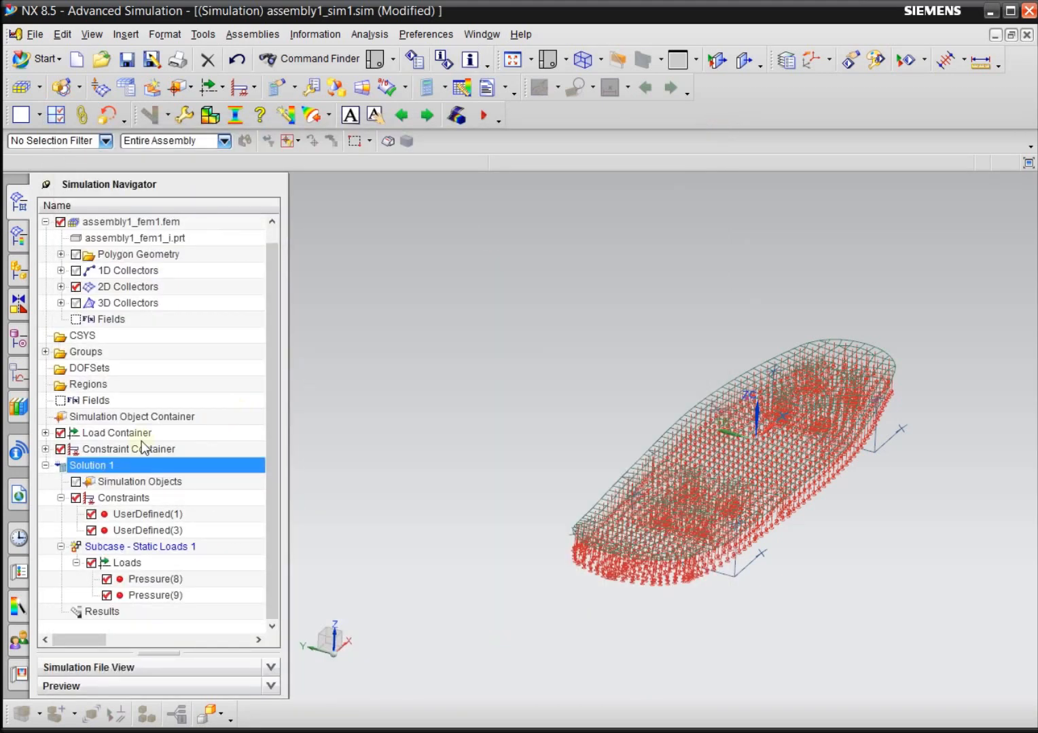
Save all modified parts of the skateboard simulation before solving.
right_click(92, 468)
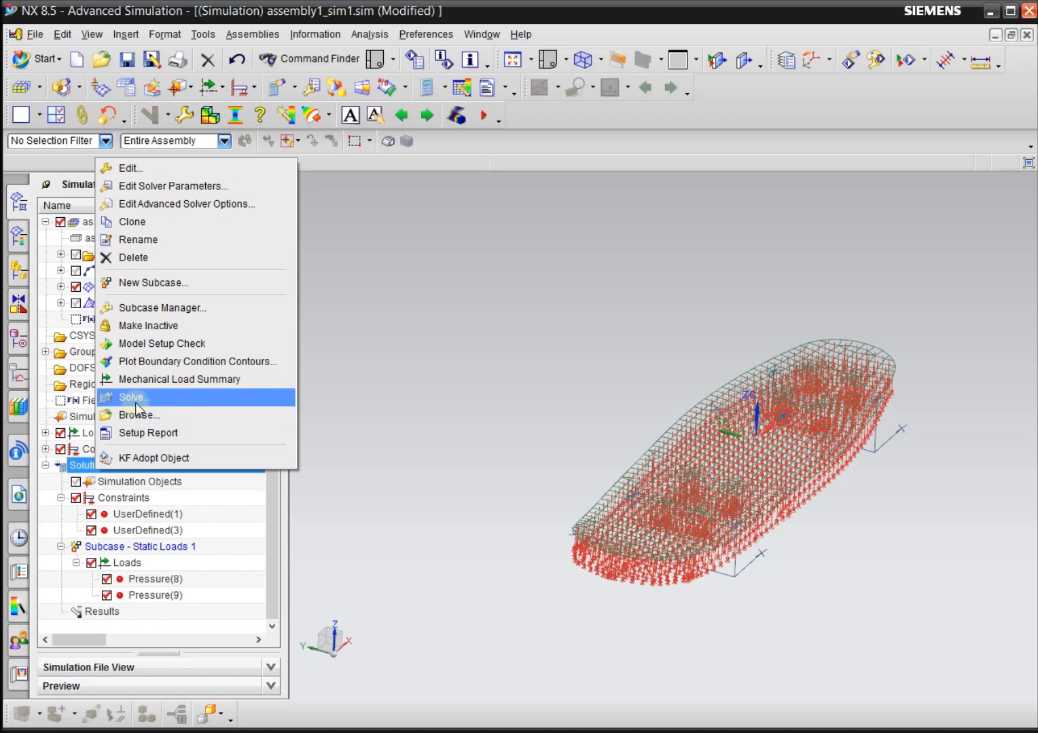
left_click(31, 34)
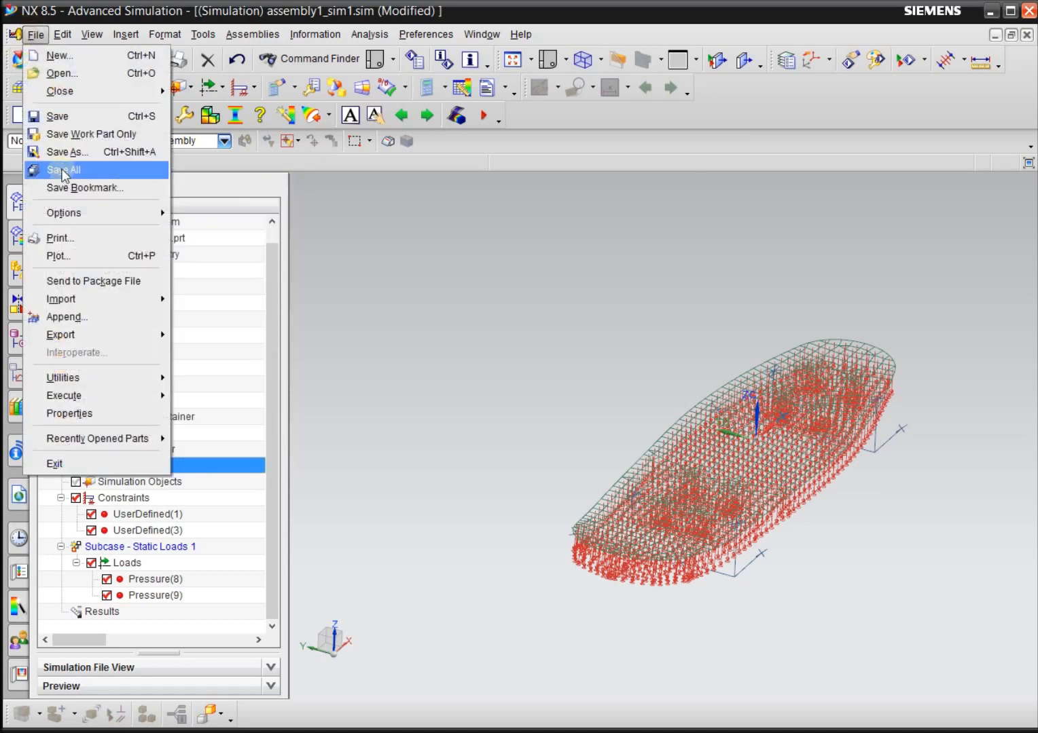
left_click(61, 167)
Within Solution 1's solve setup, keep the SPC forces request enabled with output medium PRINT in Structural Output Requests1 and accept the solution attributes.
right_click(125, 466)
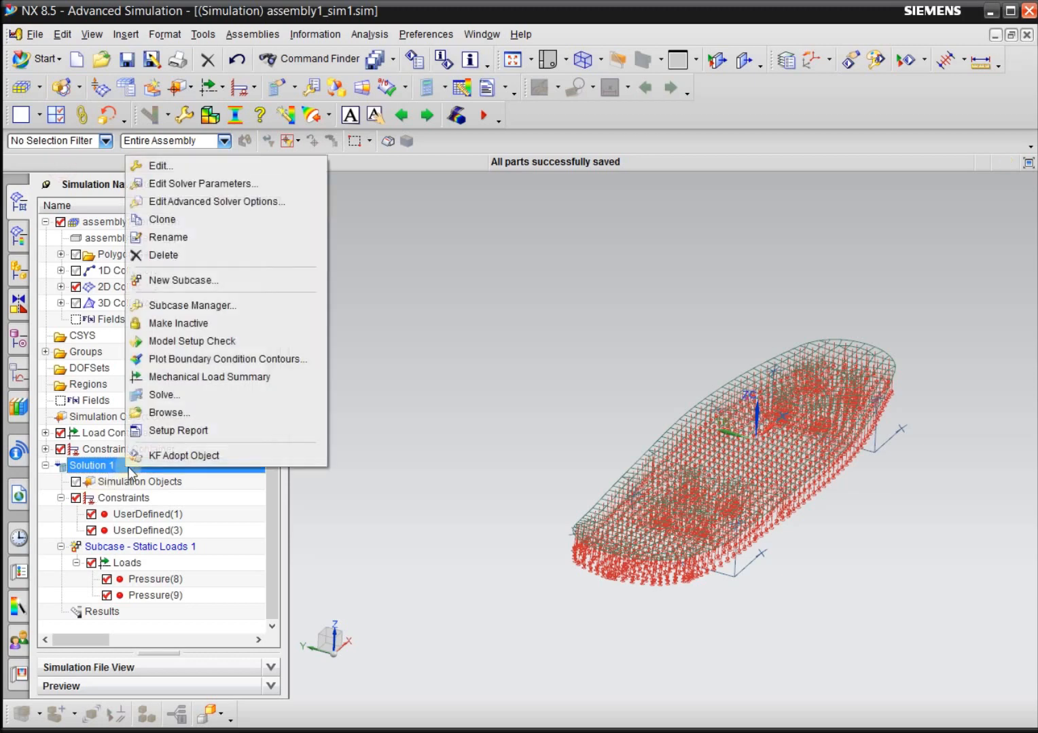
left_click(169, 400)
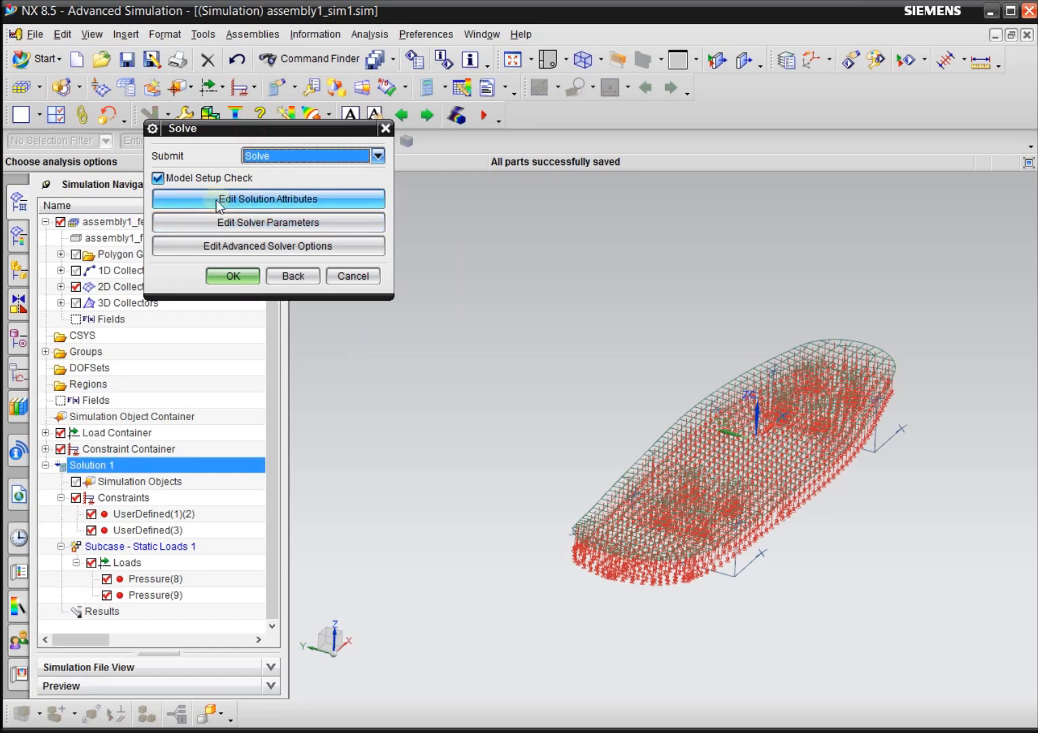
left_click(267, 199)
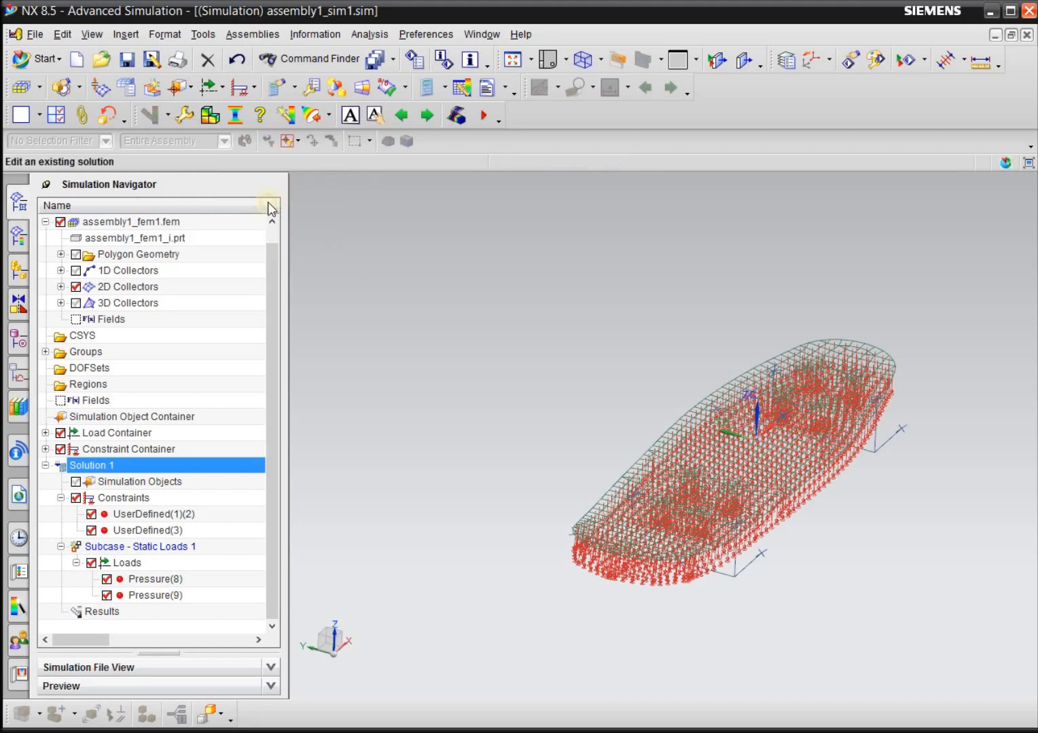
left_click_drag(248, 61, 190, 32)
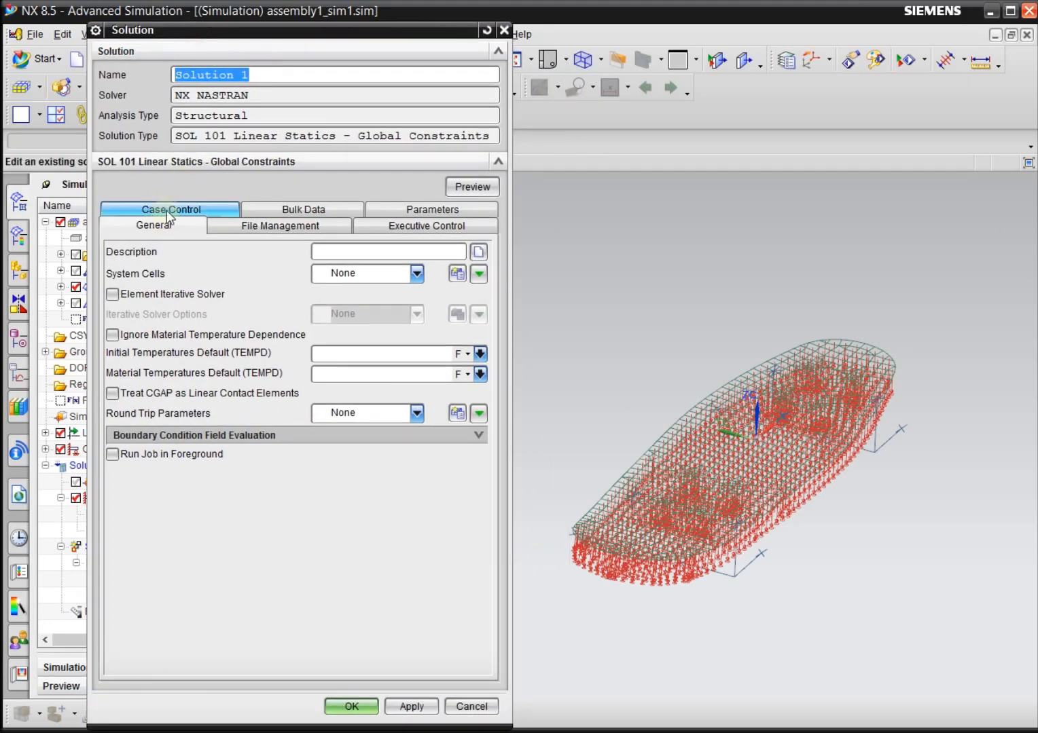
left_click(151, 208)
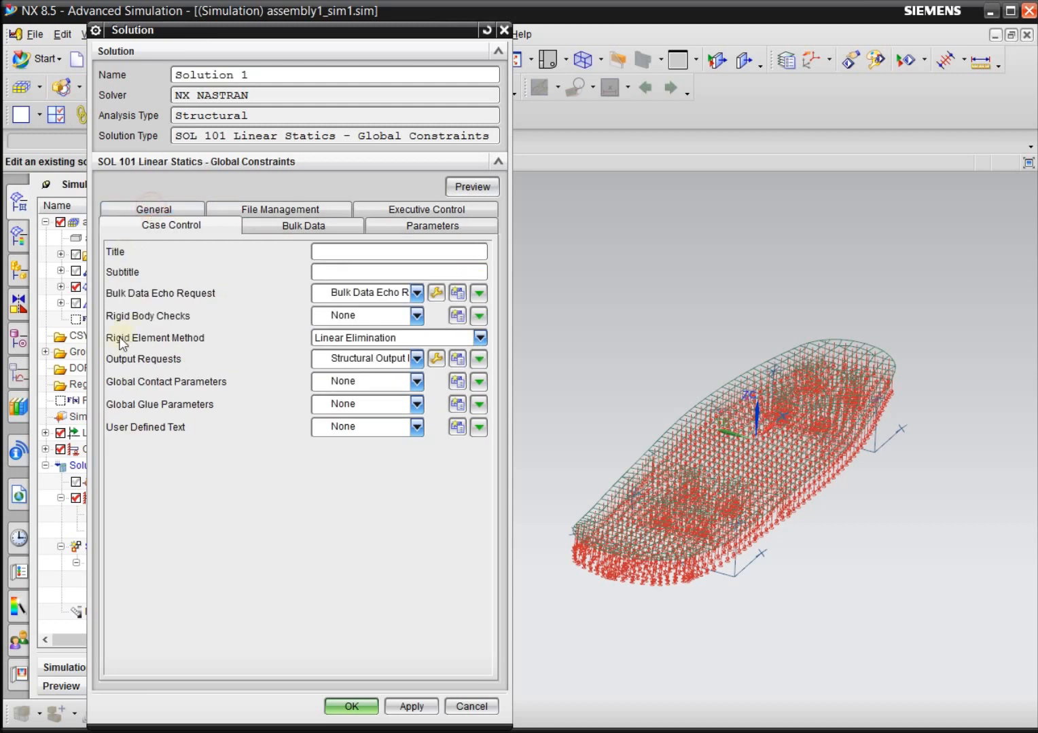
left_click(437, 359)
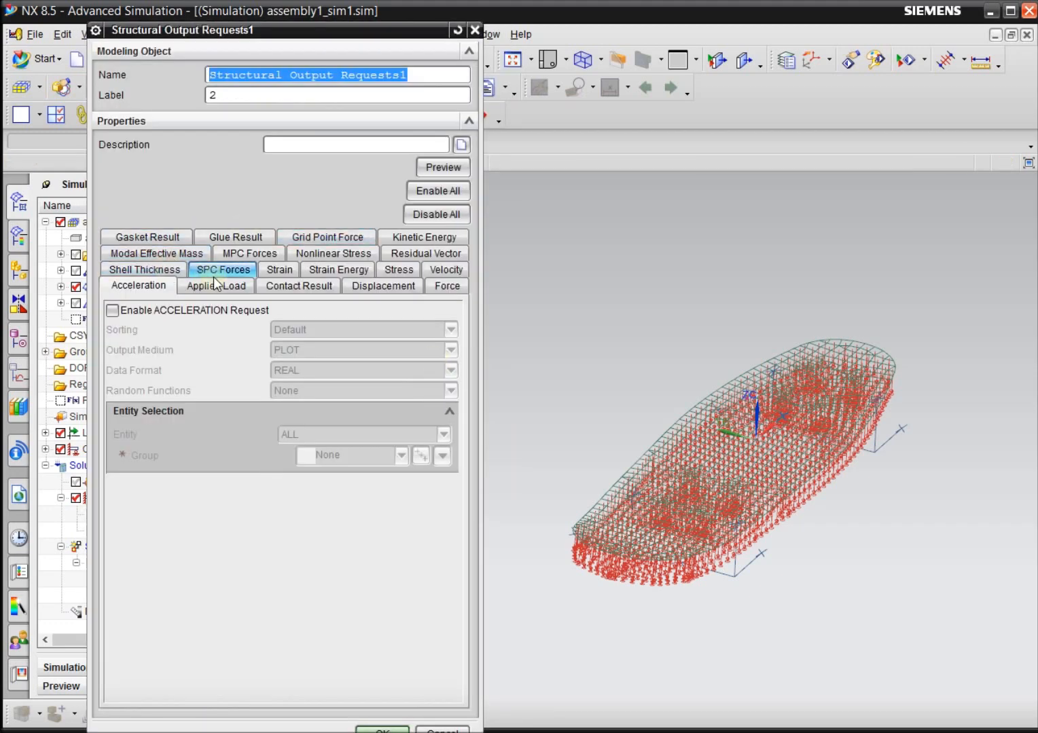
left_click(212, 273)
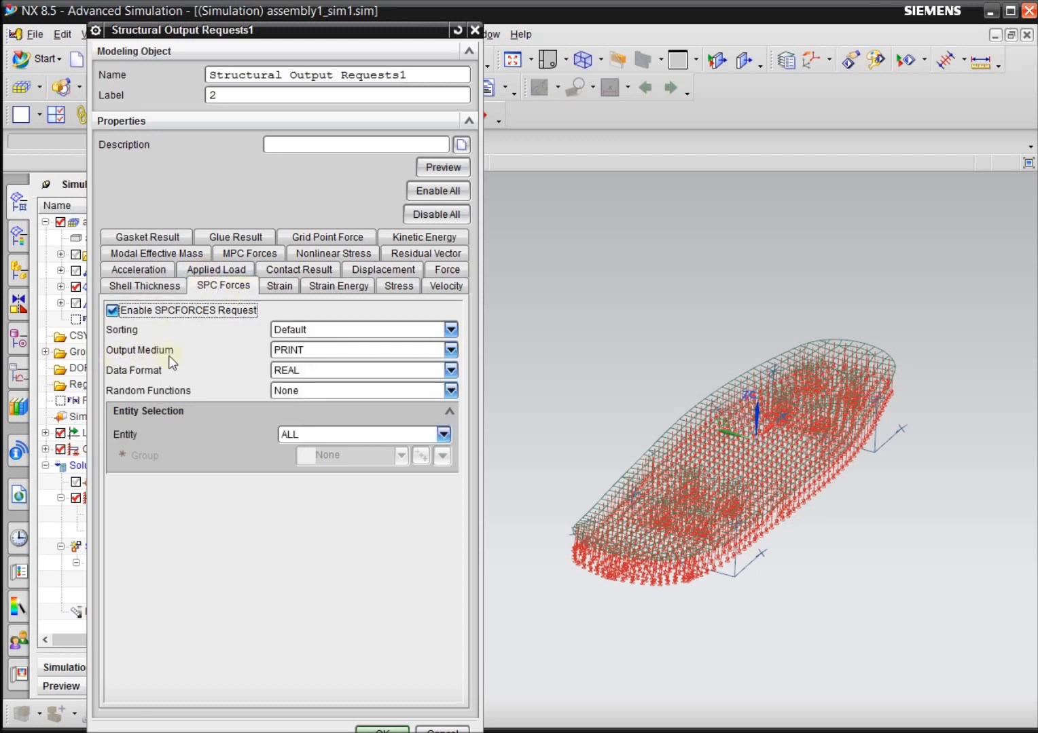
left_click(291, 351)
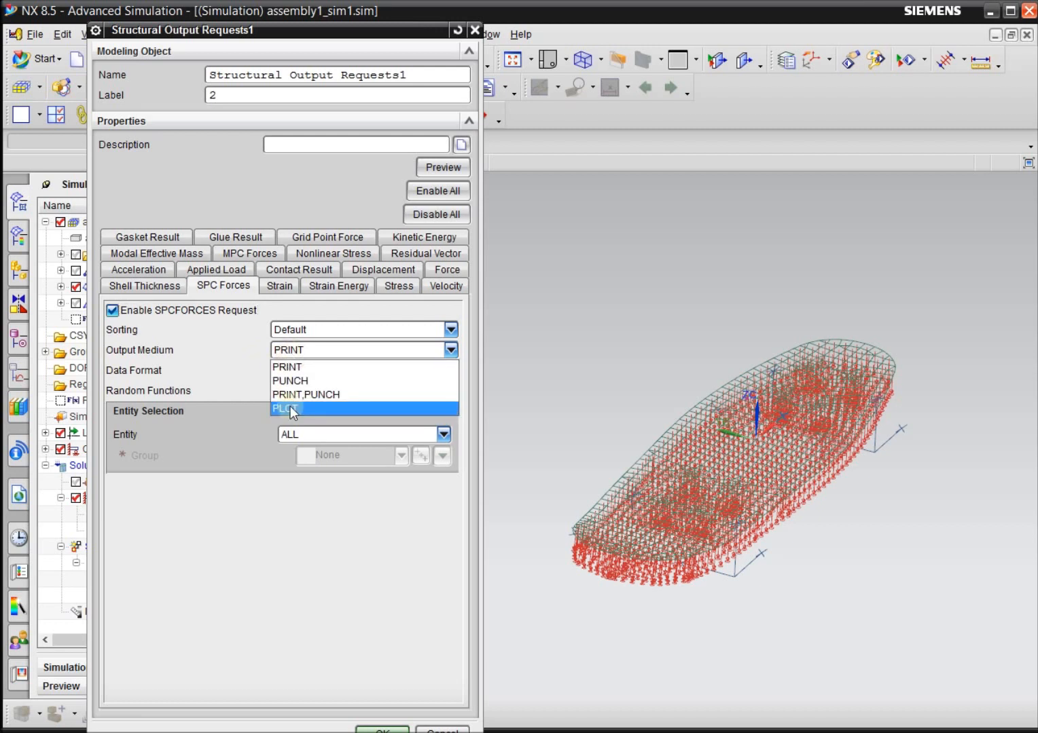
left_click(300, 368)
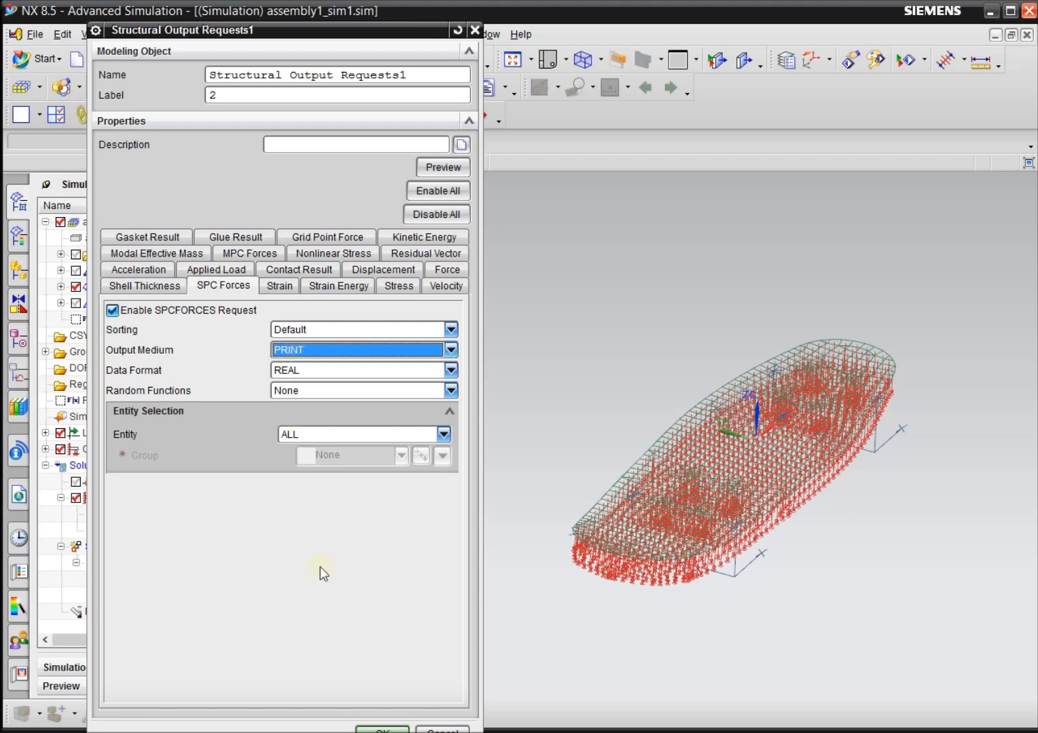
left_click(382, 731)
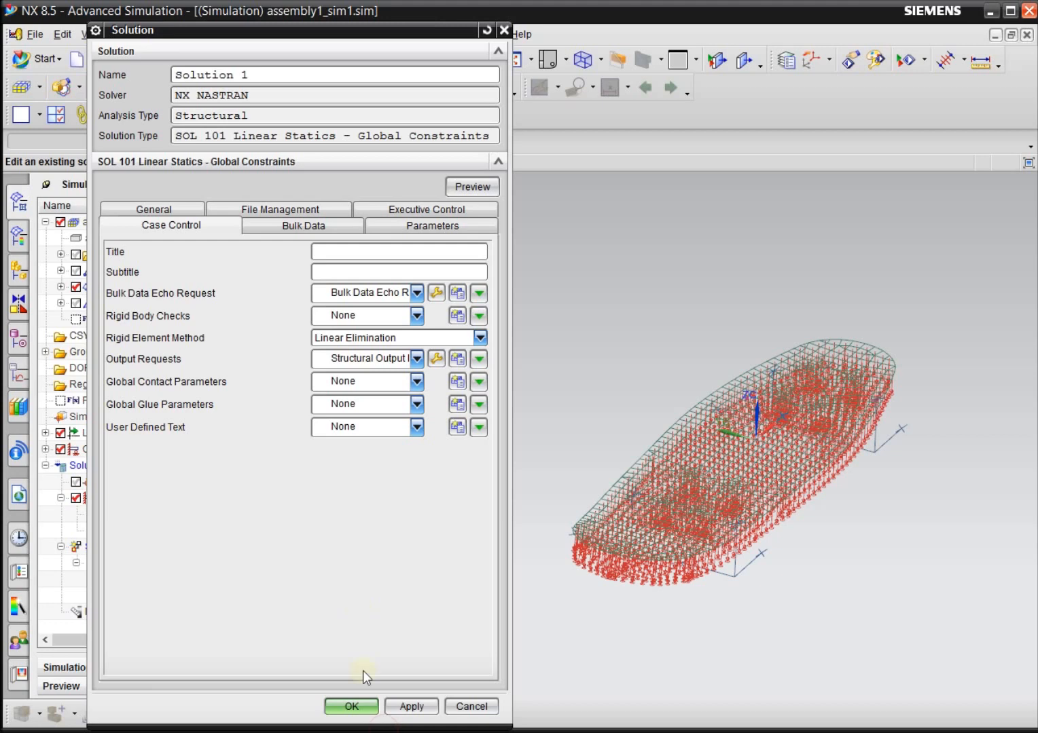
left_click(351, 706)
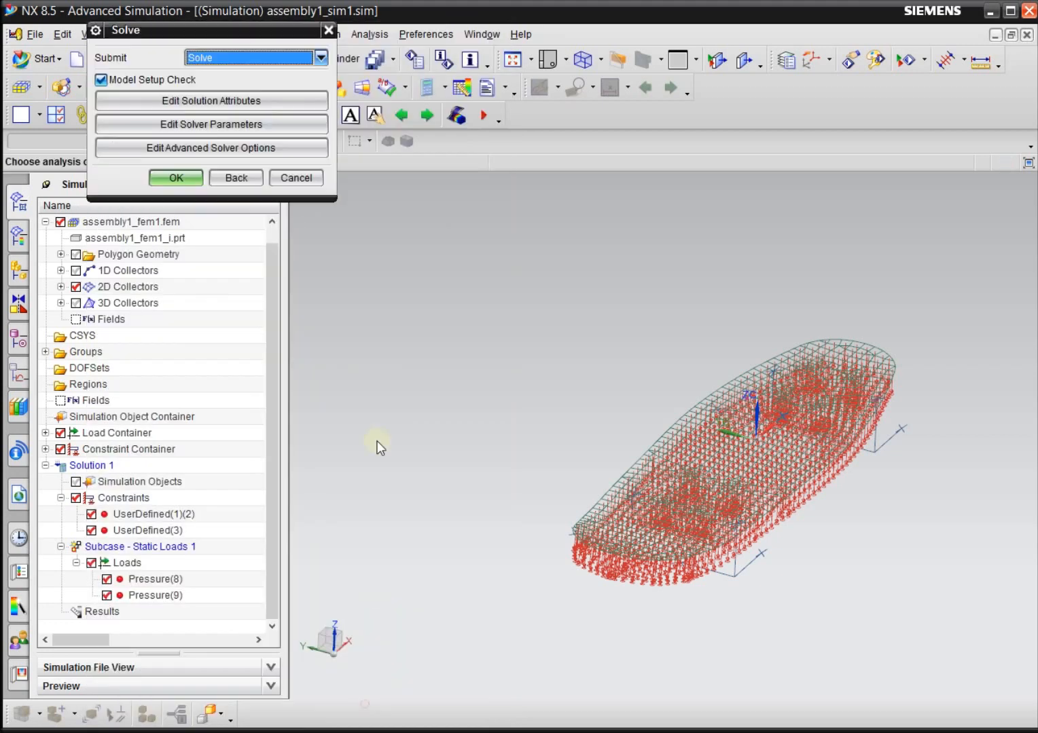
Solve Solution 1 with the model setup check enabled, and dismiss the solution monitor, job monitor and information listing once the job finishes.
left_click(181, 179)
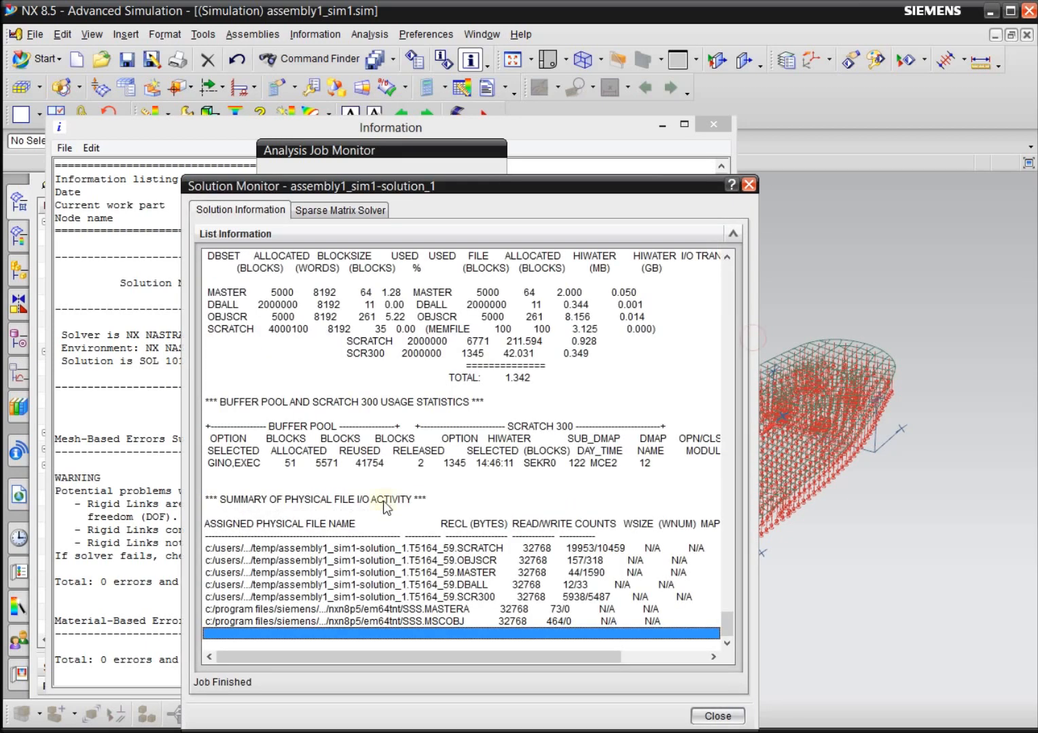
left_click(712, 717)
left_click(414, 405)
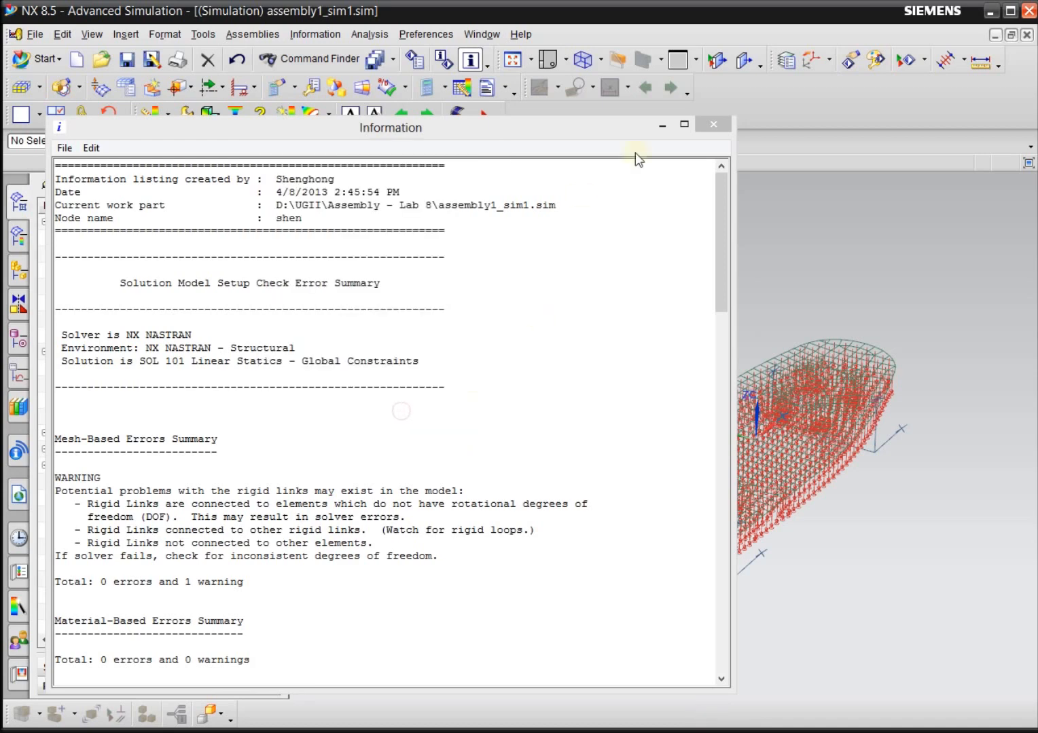
left_click(714, 125)
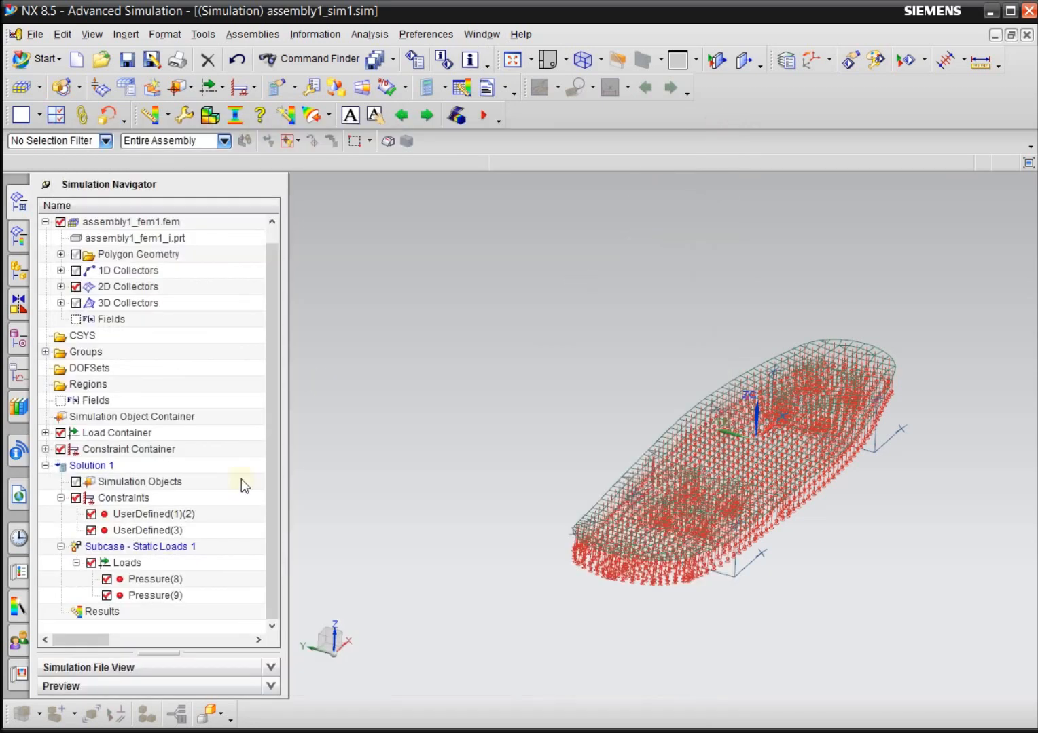
Open Solution 1's results and plot the nodal displacement magnitude on the deformed skateboard.
left_click(112, 608)
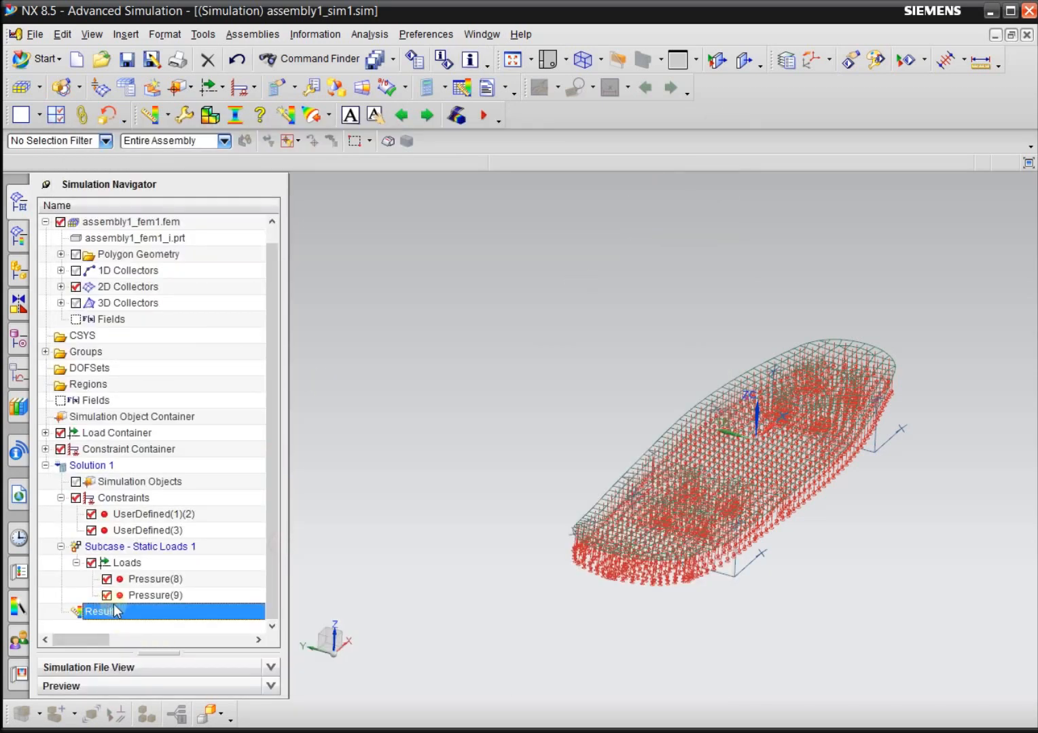
double_click(155, 610)
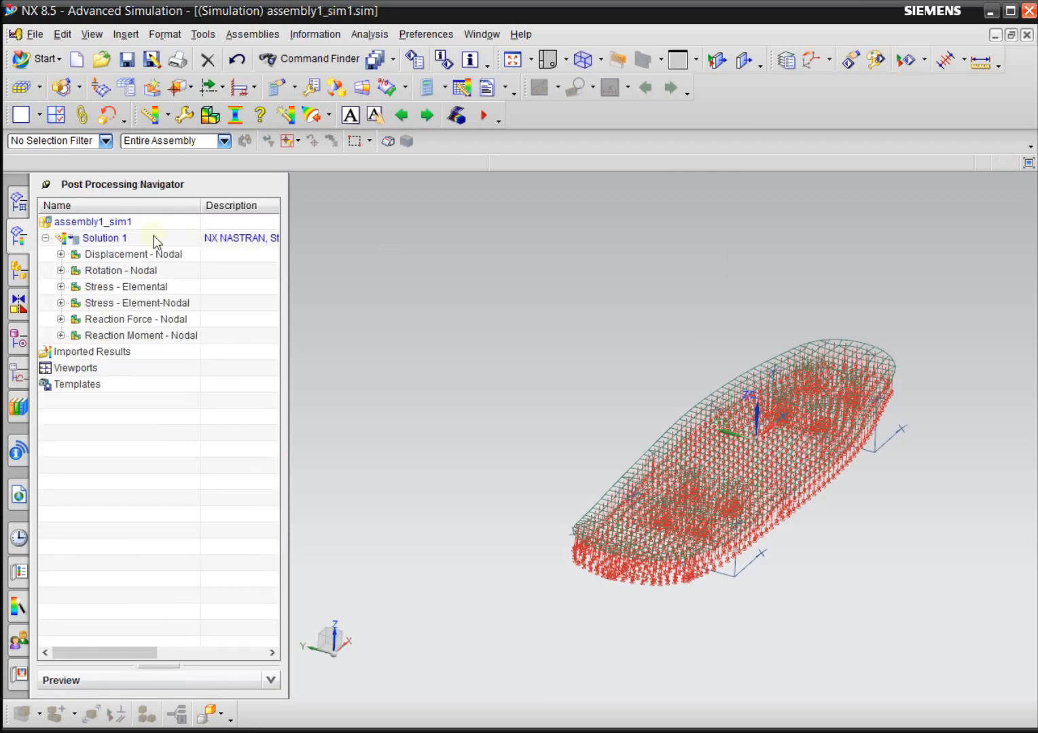
left_click(61, 254)
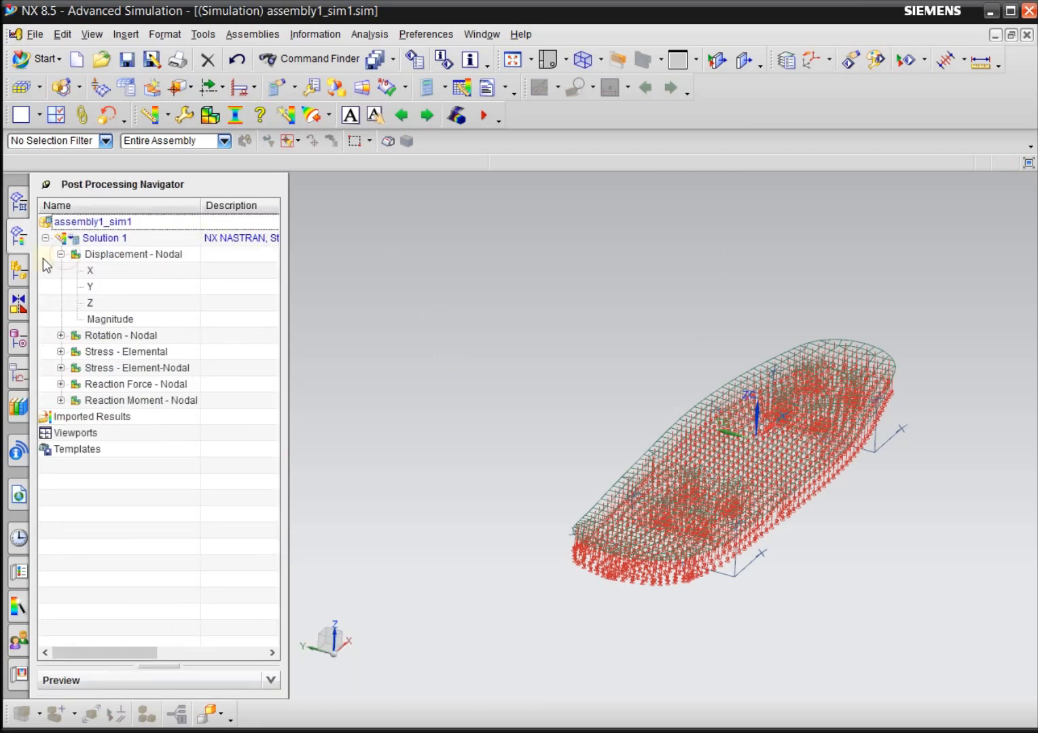
double_click(130, 257)
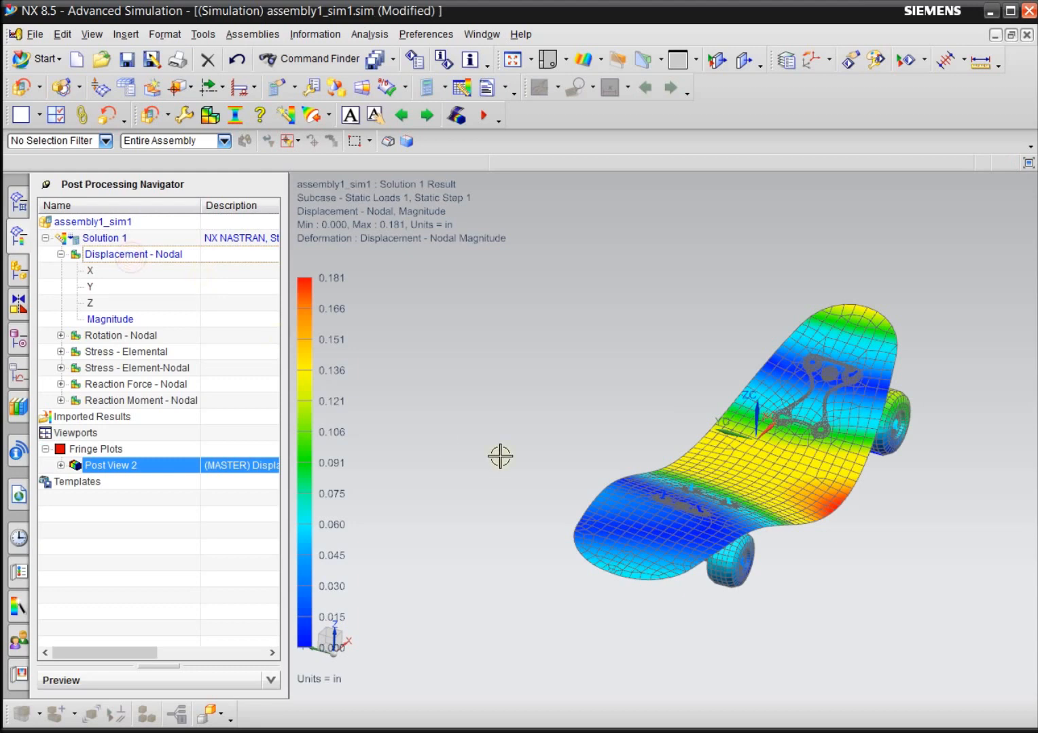
Examine the nodal displacement plot from above, from the side and from the end of the skateboard.
middle_click_drag(499, 457, 795, 631)
left_click(546, 61)
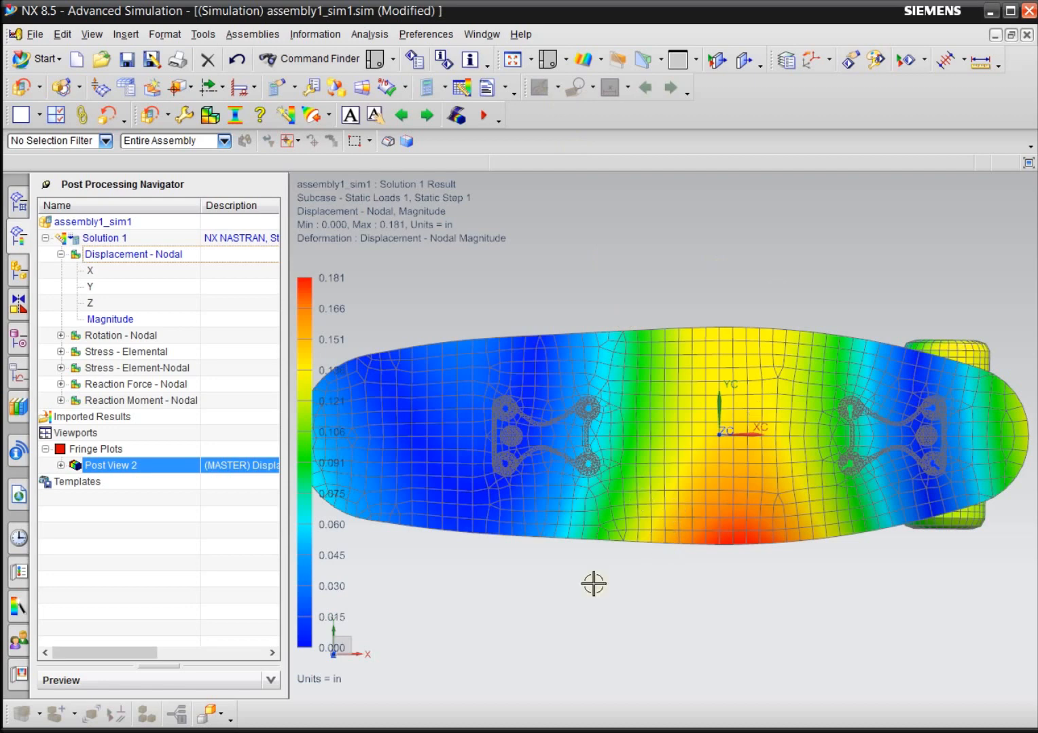
middle_click_drag(656, 607, 586, 696)
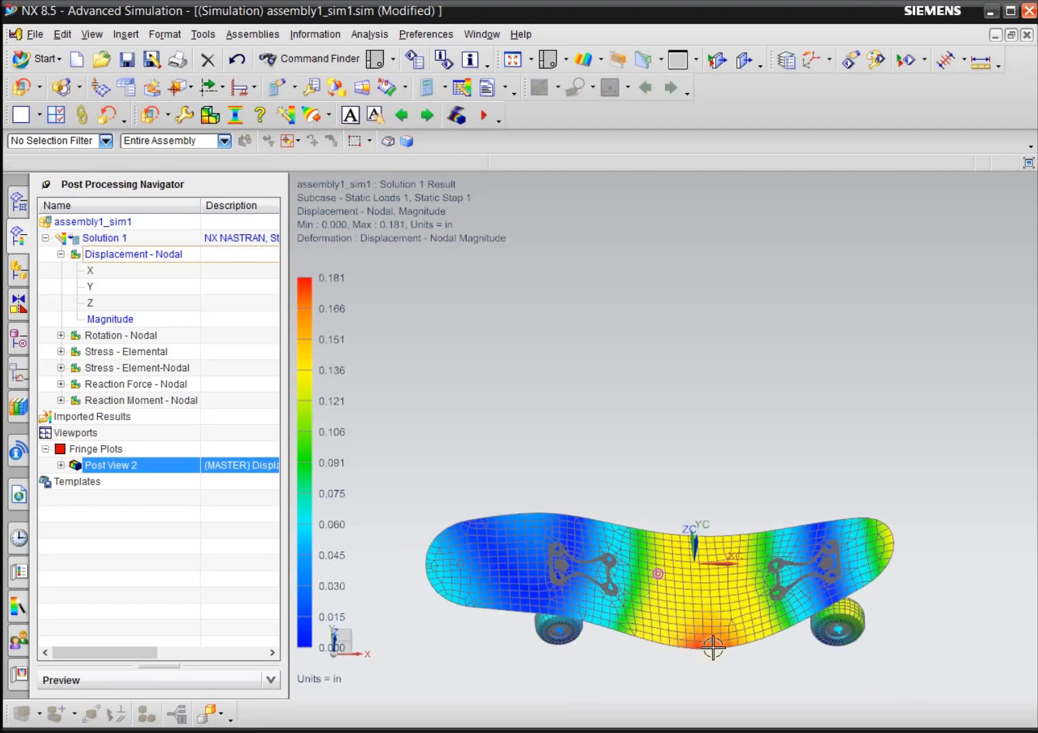
middle_click_drag(631, 652, 641, 678)
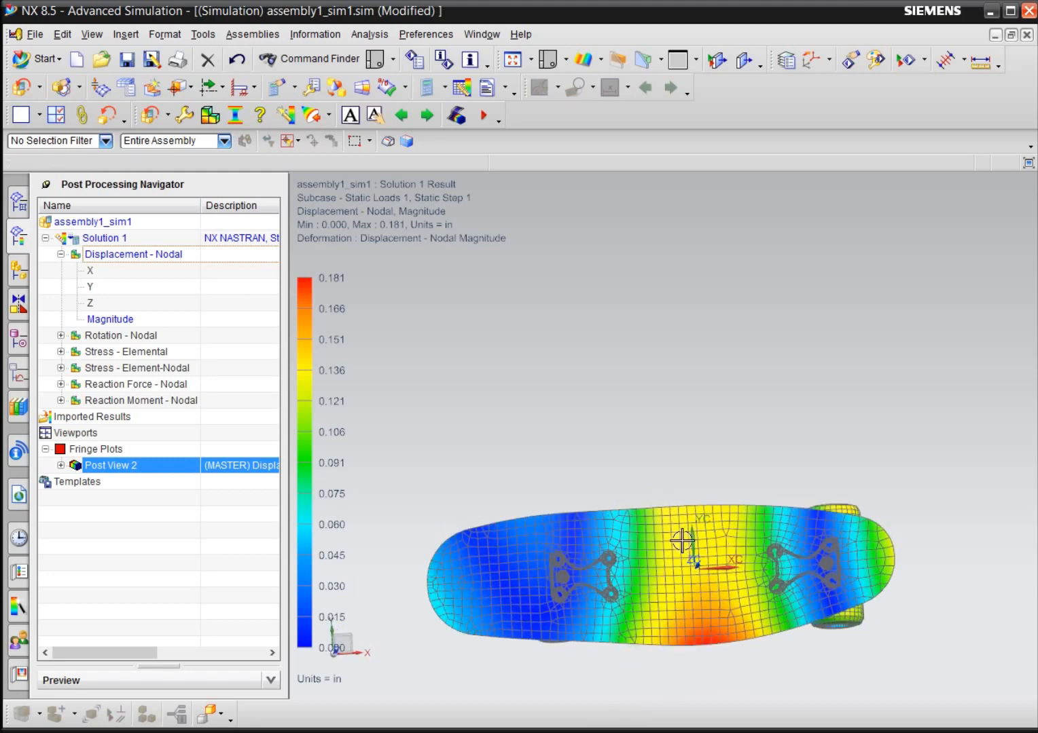
scroll(626, 399, "down", 3)
middle_click_drag(610, 585, 706, 517)
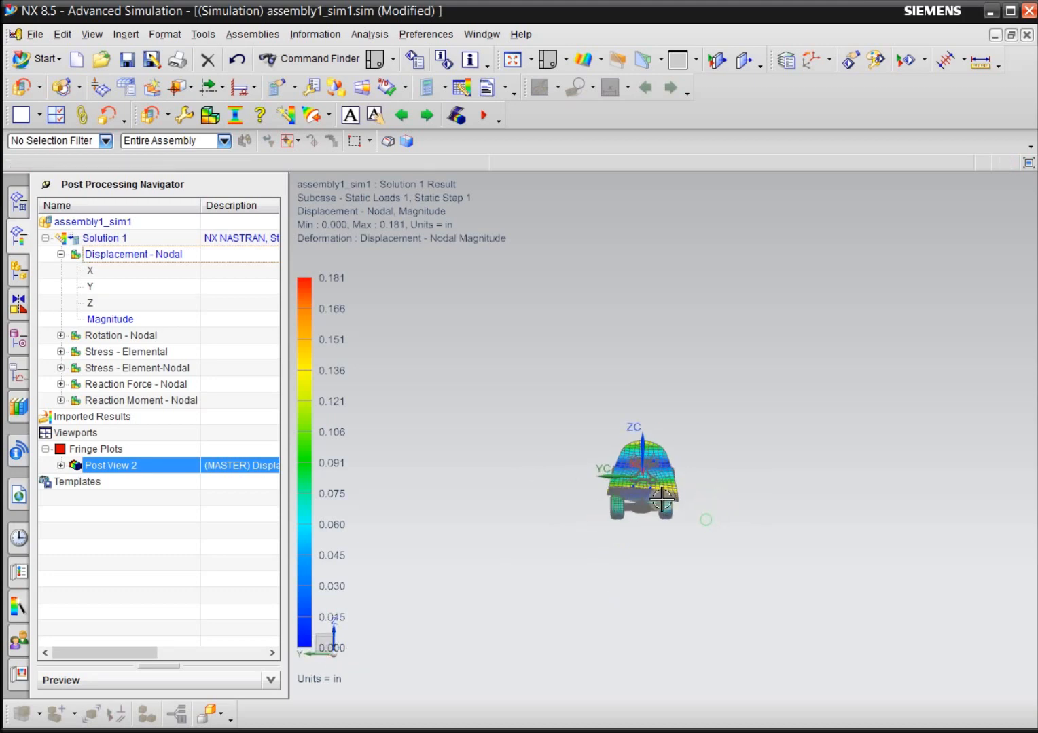
scroll(662, 500, "up", 5)
middle_click_drag(557, 616, 643, 664)
middle_click_drag(628, 608, 577, 640)
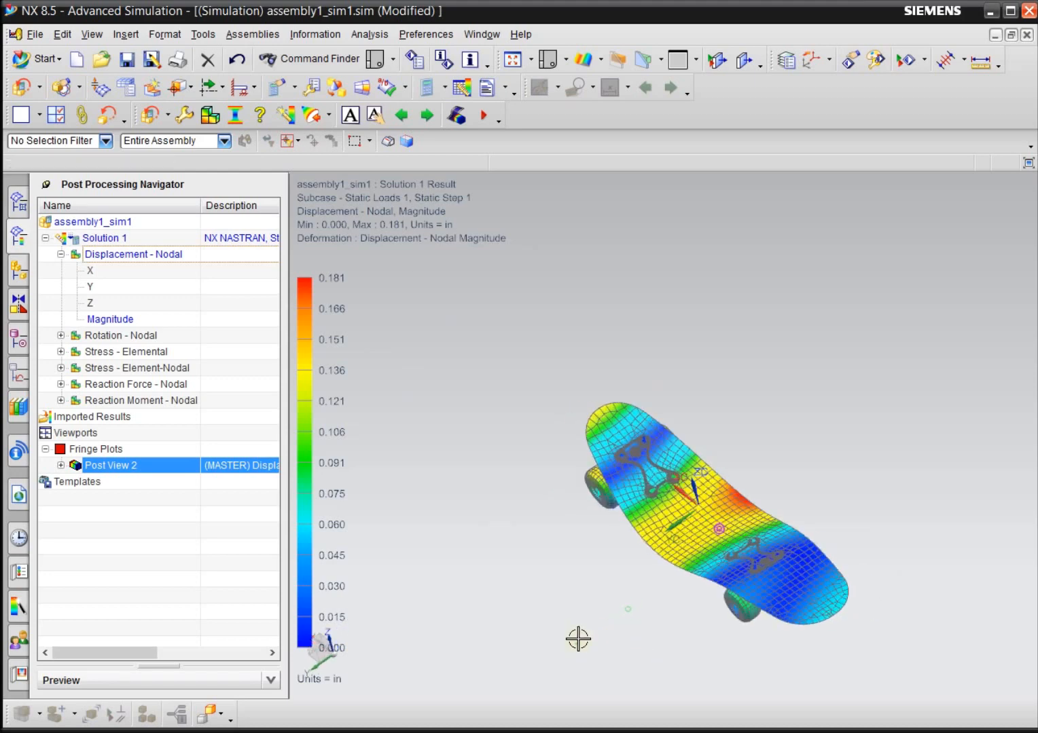
Inspect the displacement contours on the deck's underside, trucks and wheels, and compare them with the deck's top surface from an angle.
middle_click_drag(532, 540, 628, 399)
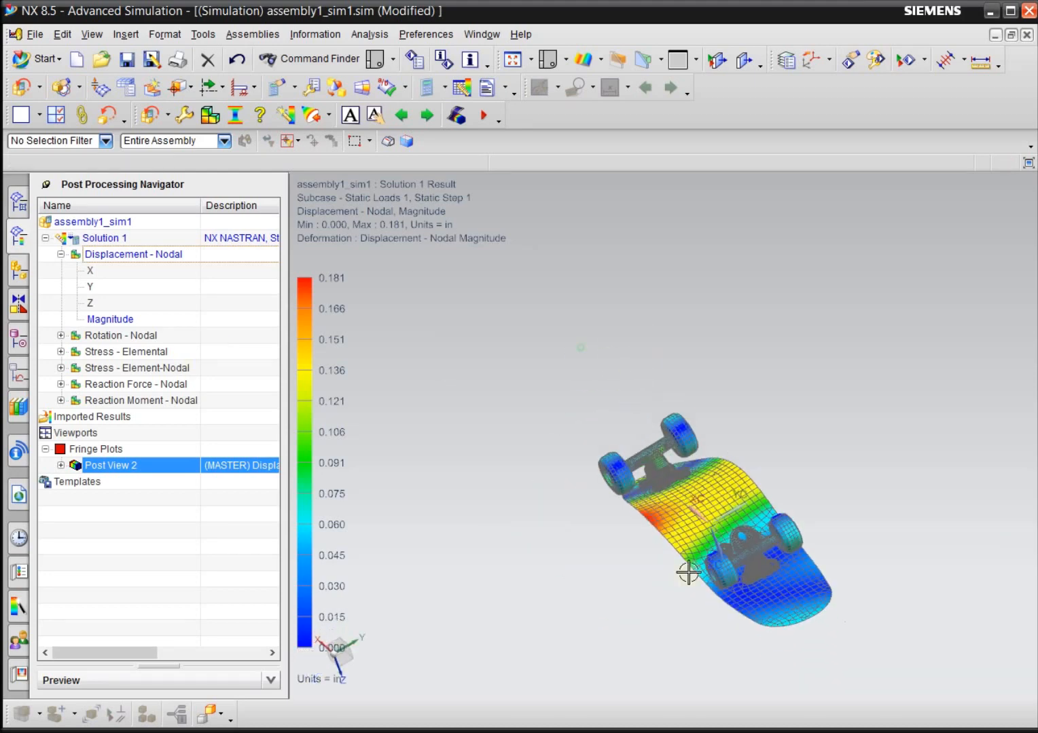
middle_click_drag(723, 650, 720, 693)
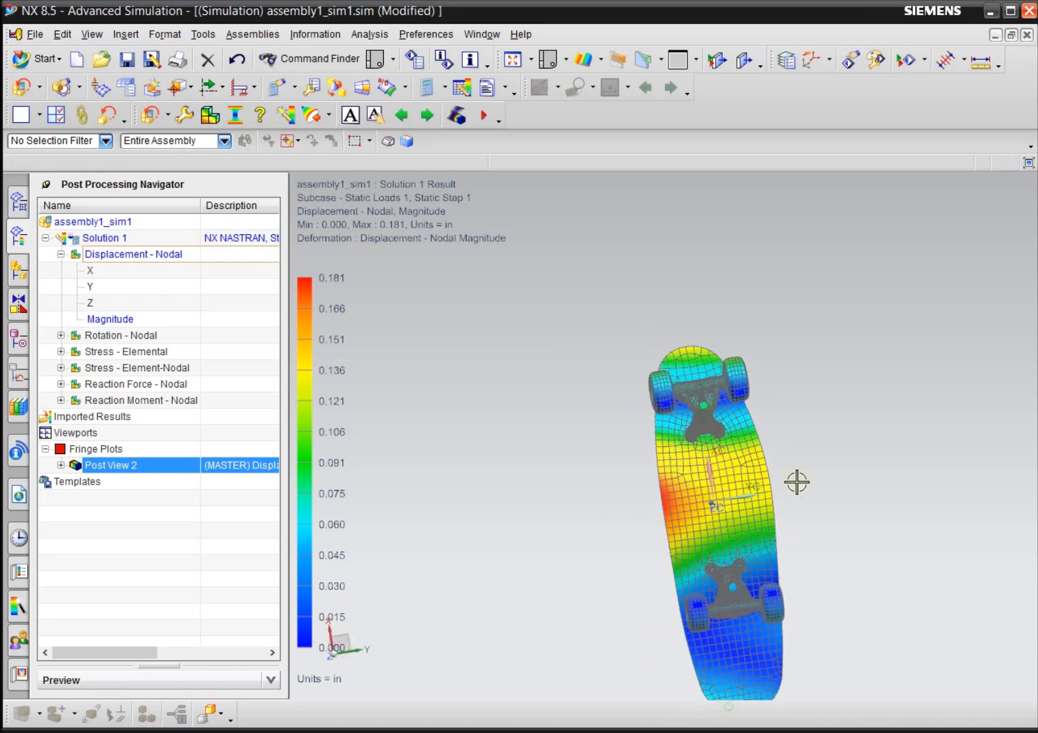
middle_click_drag(822, 455, 551, 315)
scroll(771, 484, "up", 5)
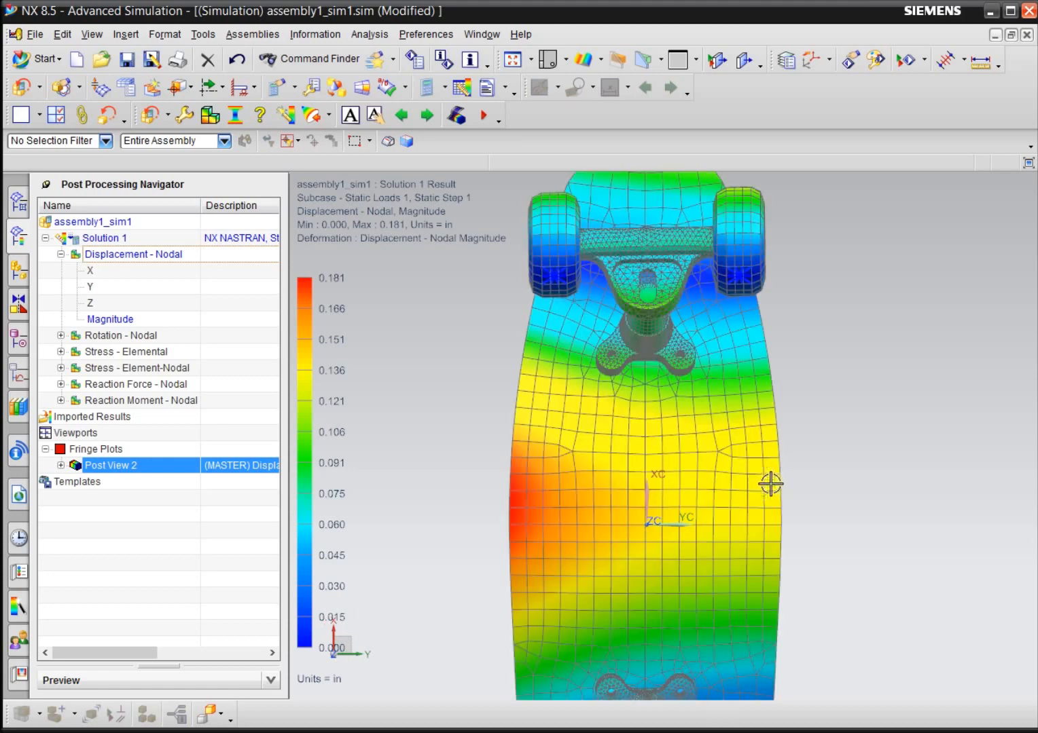
middle_click_drag(732, 424, 724, 299, "shift")
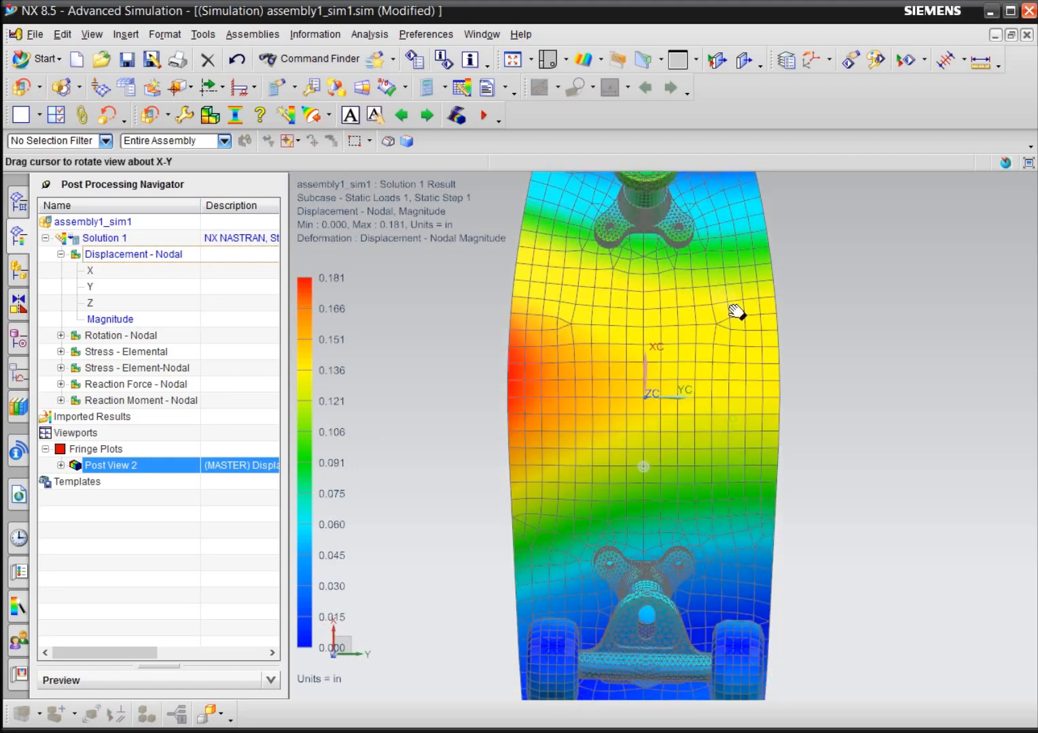
scroll(776, 448, "down", 3)
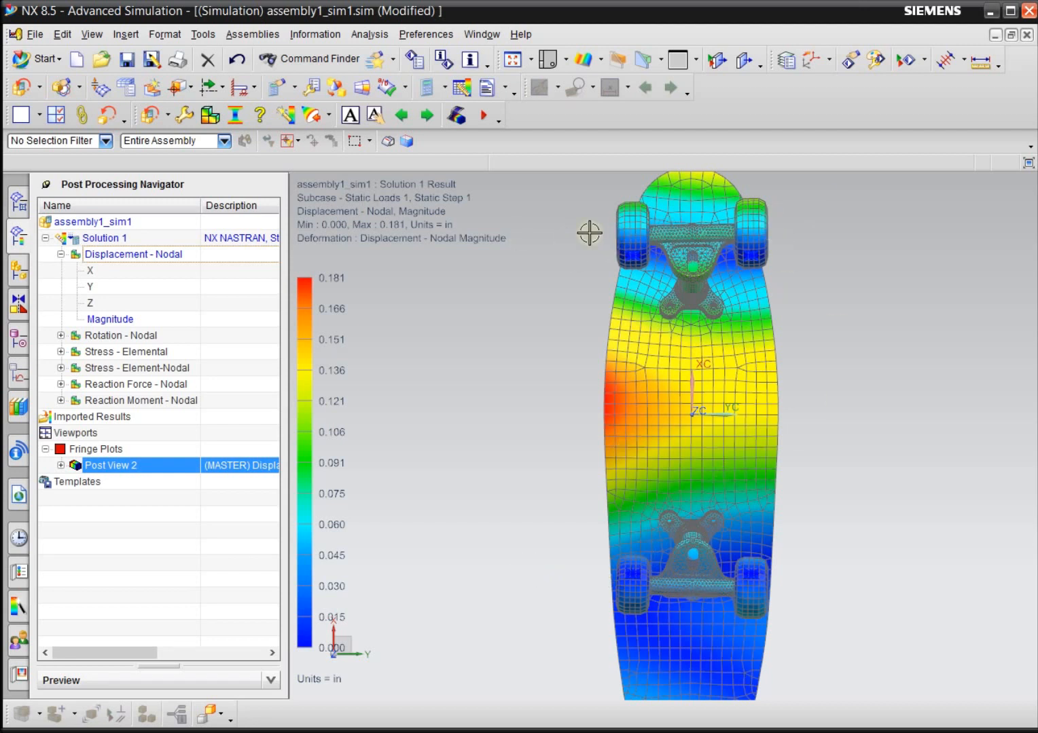
middle_click_drag(842, 443, 694, 411)
middle_click_drag(820, 485, 774, 477)
middle_click_drag(644, 341, 544, 306)
middle_click_drag(733, 611, 656, 628)
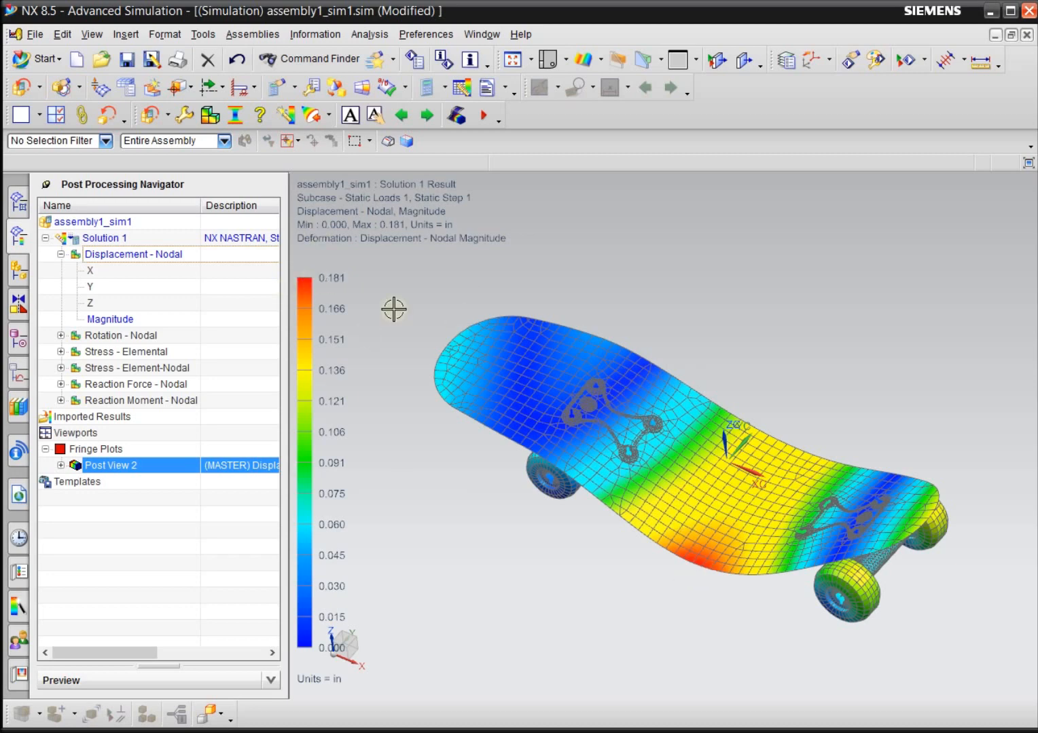
scroll(724, 557, "up", 2)
mouse_move(657, 612)
middle_mouse_down()
mouse_move(656, 584)
mouse_move(646, 595)
mouse_move(645, 604)
mouse_move(676, 560)
mouse_move(632, 599)
mouse_move(647, 613)
middle_mouse_up()
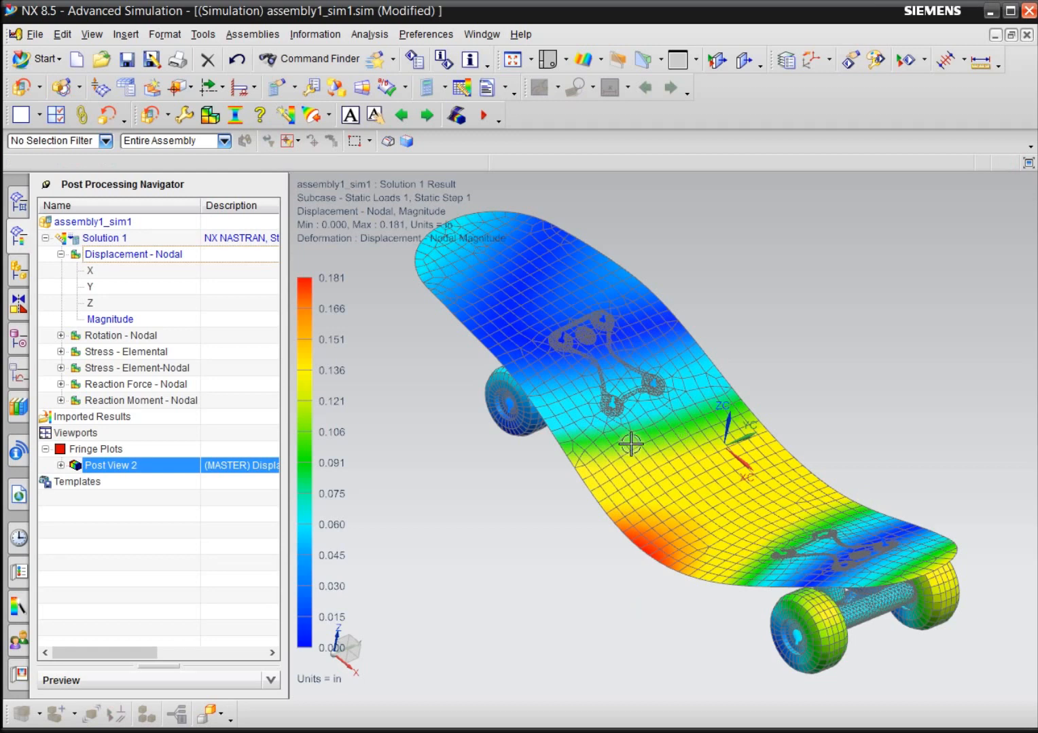
scroll(388, 486, "down", 1)
scroll(584, 475, "up", 2)
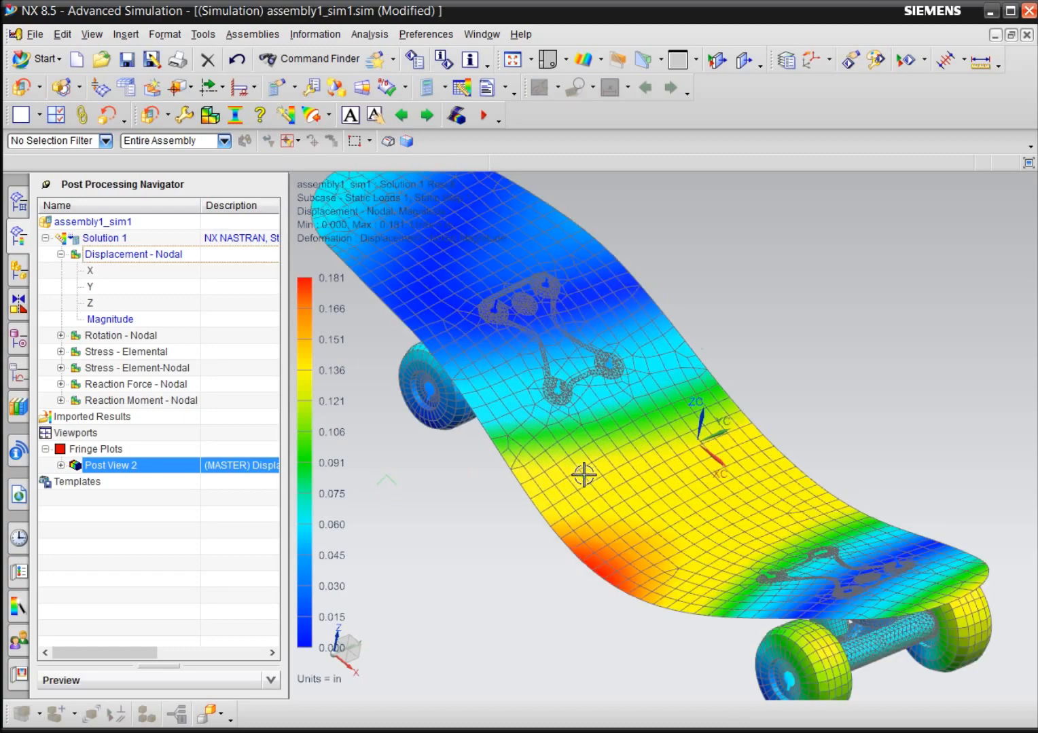